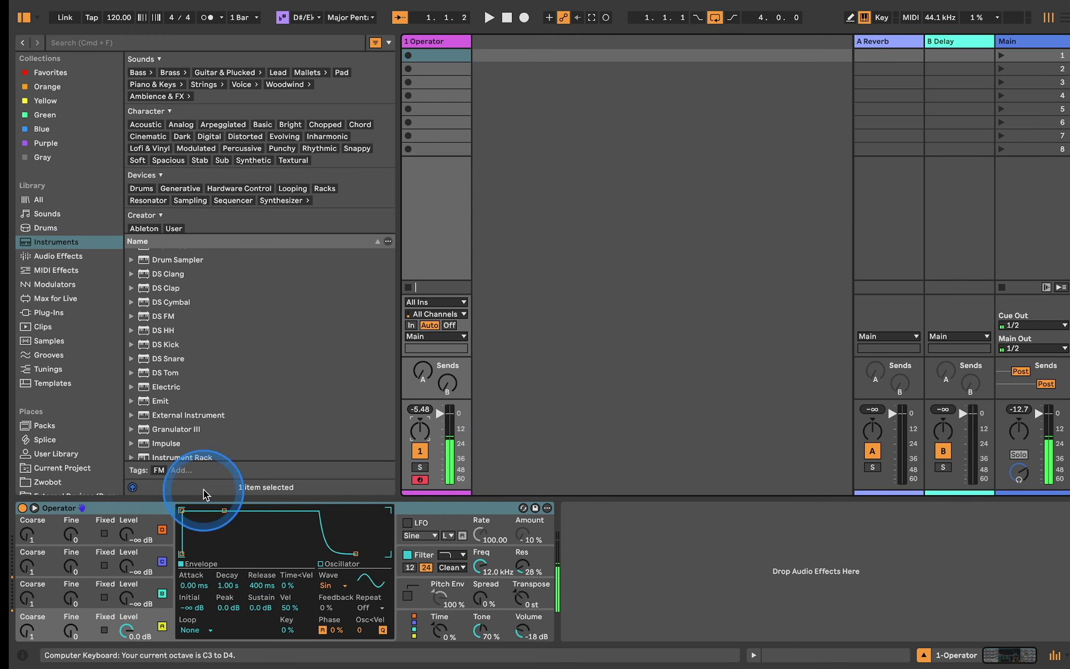
Shape oscillator A's envelope into a short pluck with a 135 ms decay and the sustain at -∞ dB.
{"action": "left_click_drag", "start_coordinate": [224, 510], "coordinate": [224, 553]}
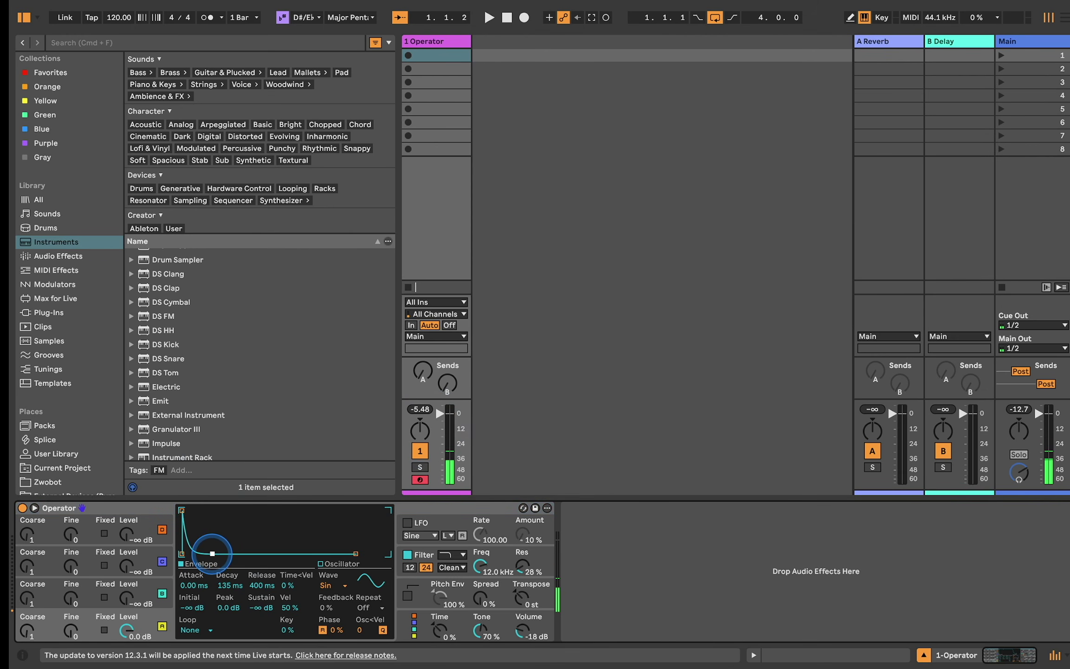
{"action": "left_click", "coordinate": [212, 553]}
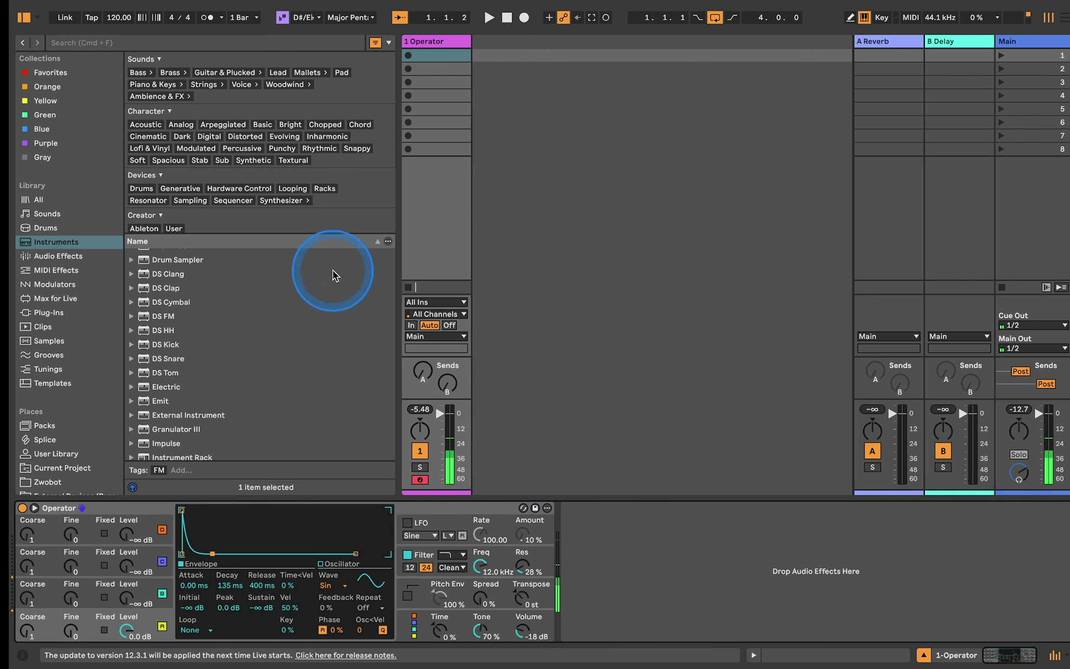
Create a MIDI clip in the Operator track's first slot and add a sixteenth note on B#2 at the start.
{"action": "double_click", "coordinate": [453, 56]}
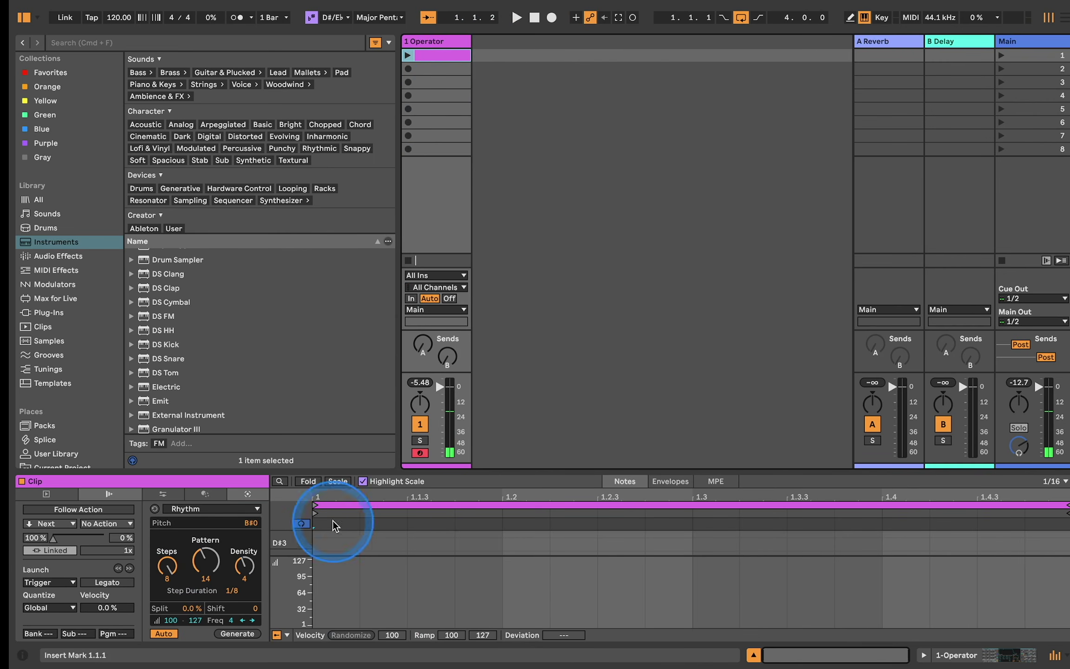
{"action": "left_click_drag", "start_coordinate": [379, 470], "coordinate": [399, 210]}
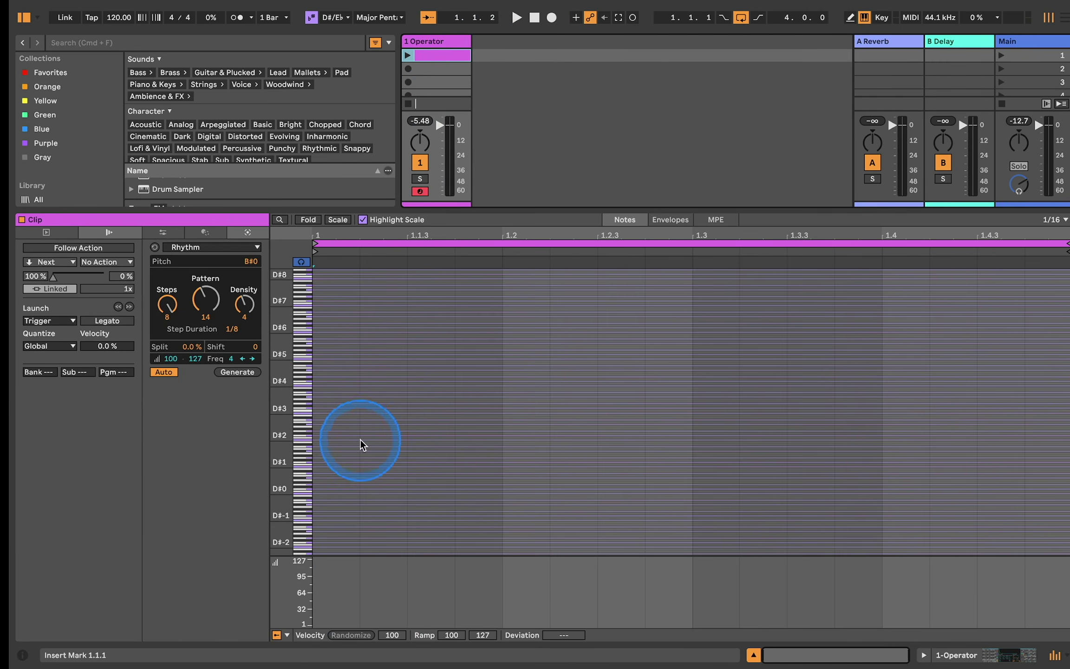
{"action": "double_click", "coordinate": [315, 422]}
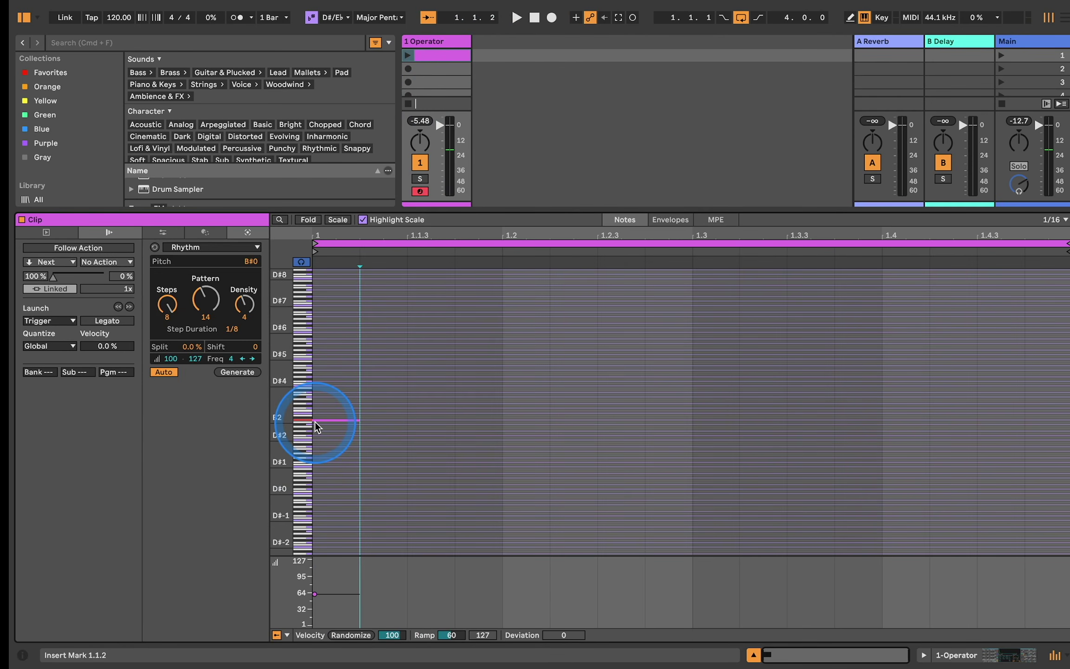
{"action": "left_click_drag", "start_coordinate": [366, 404], "coordinate": [337, 428]}
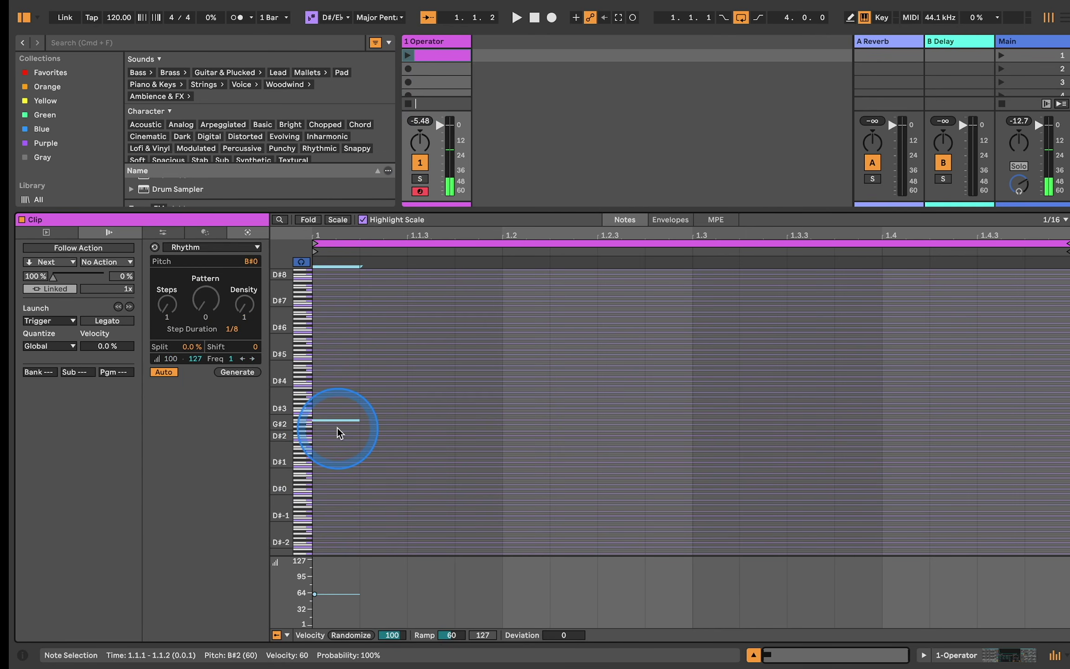
Duplicate the B#2 note until sixteenth notes fill the whole one-bar clip.
{"action": "key", "text": "super+d"}
{"action": "key", "text": "super+d"}
{"action": "key", "text": "super+d"}
{"action": "key", "text": "super+d"}
{"action": "key", "text": "super+d"}
{"action": "key", "text": "super+d"}
{"action": "key", "text": "super+d"}
{"action": "key", "text": "super+d"}
{"action": "key", "text": "super+d"}
{"action": "key", "text": "super+d"}
{"action": "key", "text": "super+d"}
{"action": "key", "text": "super+d"}
{"action": "key", "text": "super+d"}
{"action": "key", "text": "super+d"}
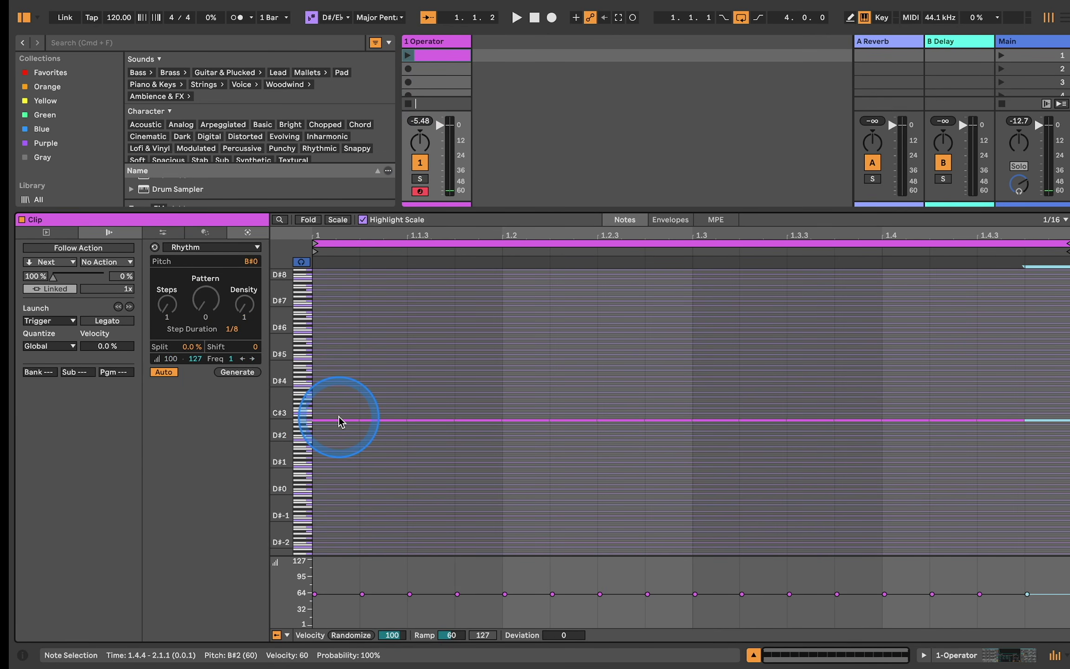
{"action": "left_click", "coordinate": [333, 408]}
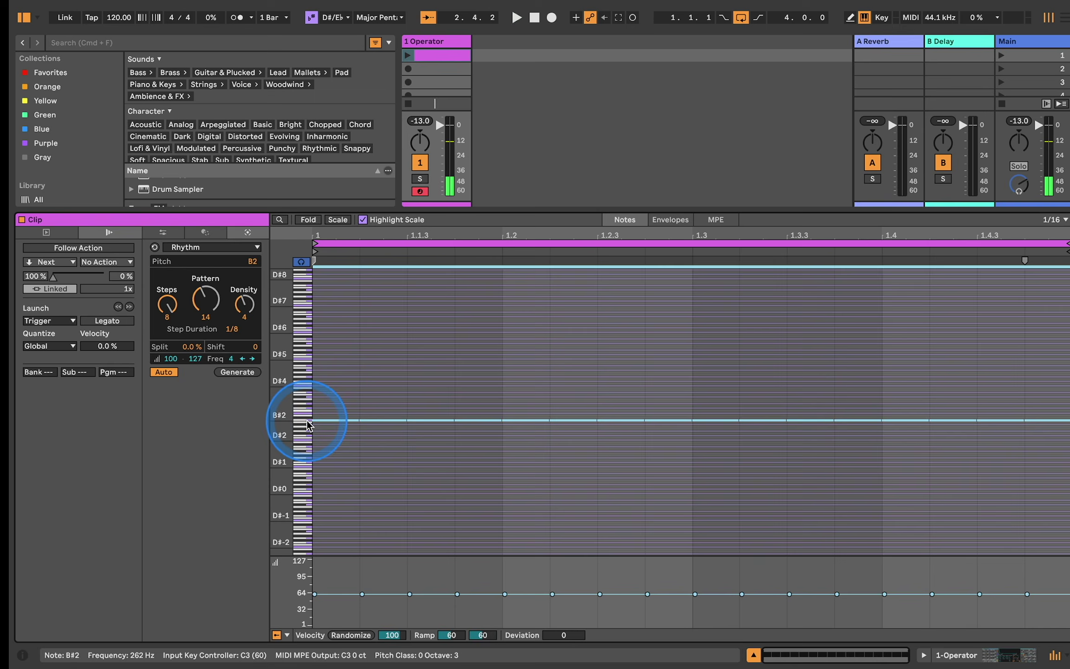
Launch the clip and set oscillator A's Time<Vel envelope amount to -99 %.
{"action": "left_click", "coordinate": [408, 55]}
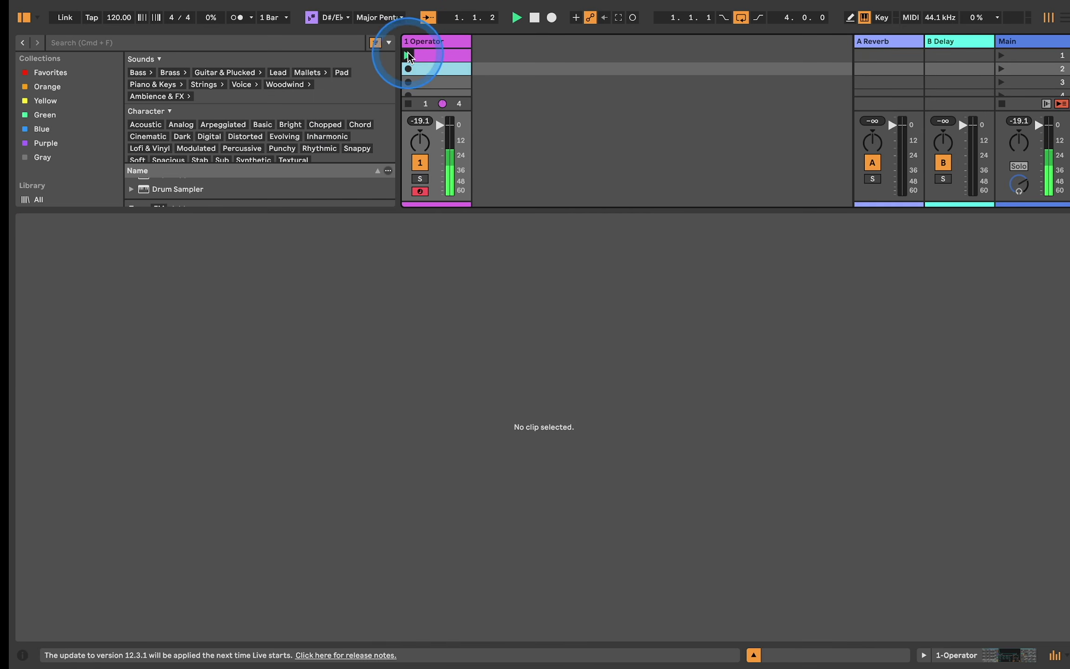
{"action": "left_click", "coordinate": [426, 42]}
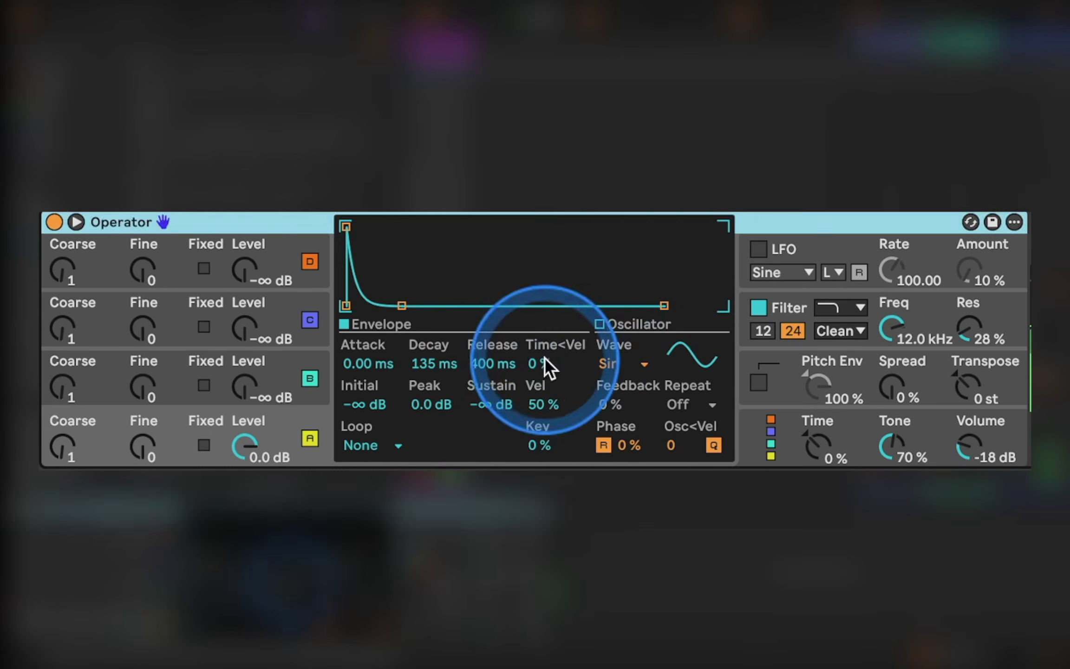
{"action": "left_click_drag", "start_coordinate": [291, 585], "coordinate": [287, 601]}
{"action": "left_click_drag", "start_coordinate": [541, 394], "coordinate": [539, 357]}
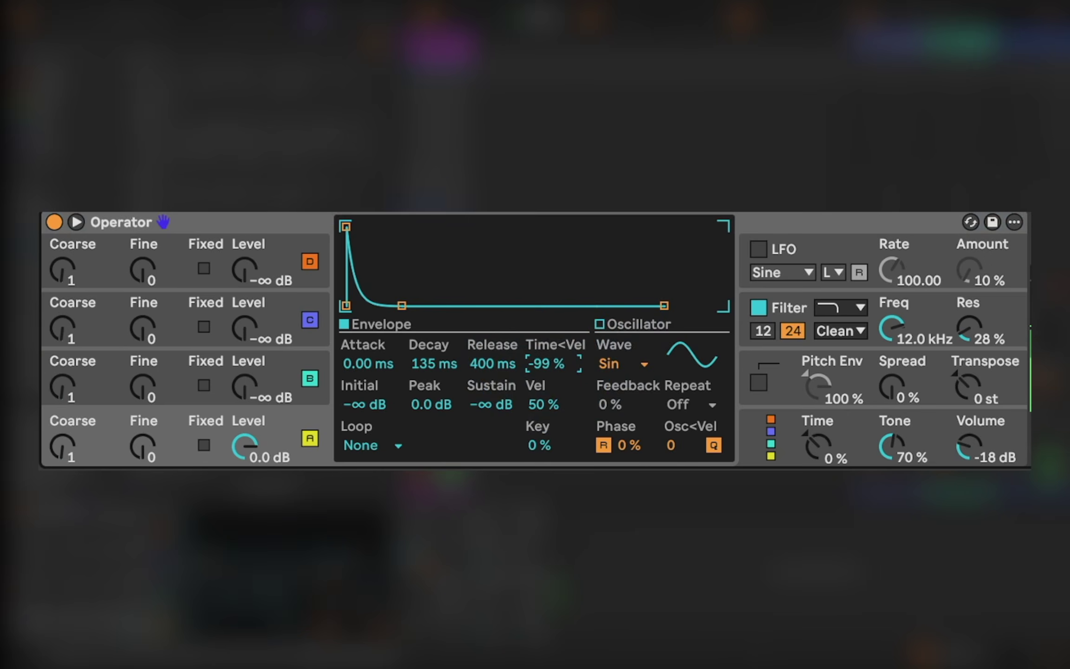
Select all the B#2 notes in the clip and set their velocity to 43.
{"action": "left_click", "coordinate": [449, 55]}
{"action": "scroll", "coordinate": [479, 350], "scroll_direction": "up", "scroll_amount": 5}
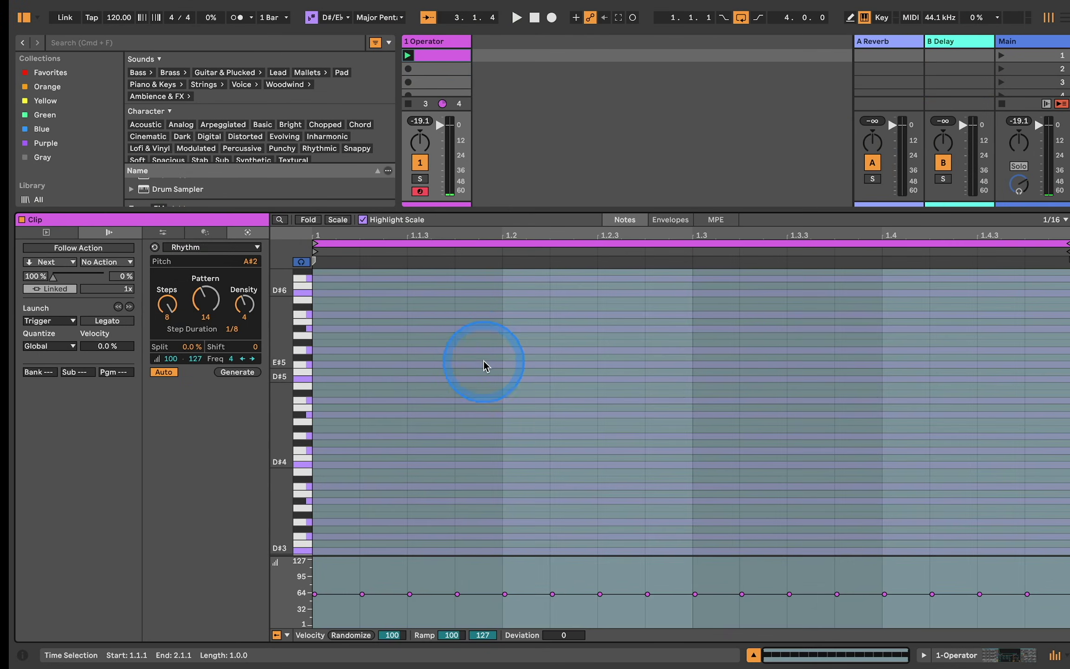
{"action": "scroll", "coordinate": [483, 360], "scroll_direction": "down", "scroll_amount": 5}
{"action": "left_click", "coordinate": [437, 354]}
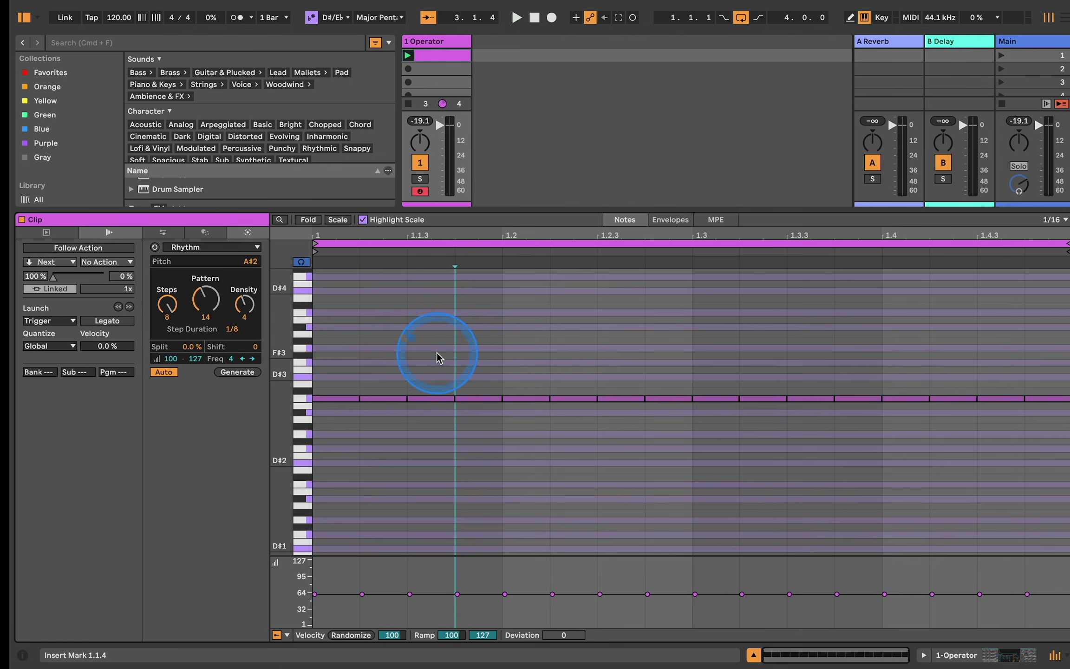
{"action": "left_click", "coordinate": [300, 399]}
{"action": "left_click_drag", "start_coordinate": [327, 399], "coordinate": [329, 406]}
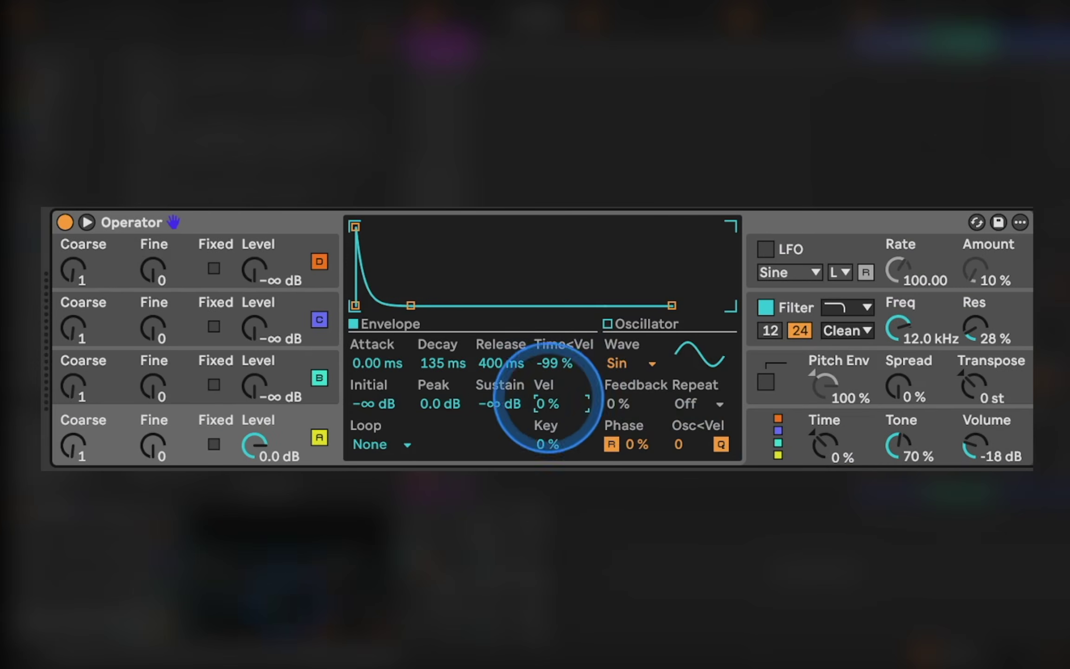
Set Operator's number of voices to 4 in its global settings.
{"action": "left_click", "coordinate": [789, 427]}
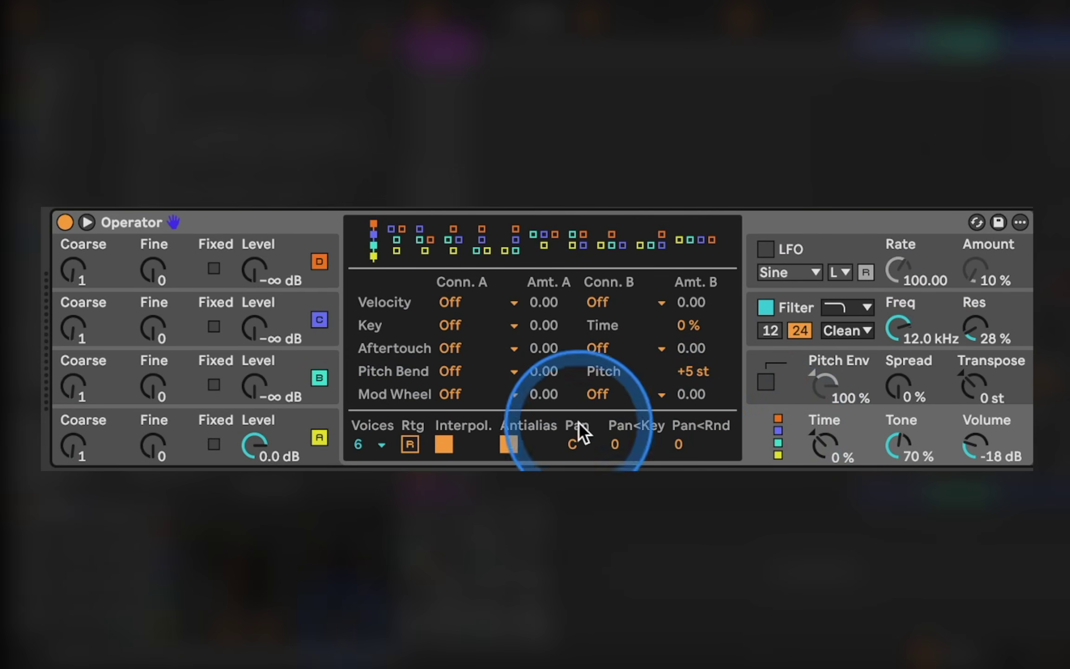
{"action": "left_click", "coordinate": [379, 444]}
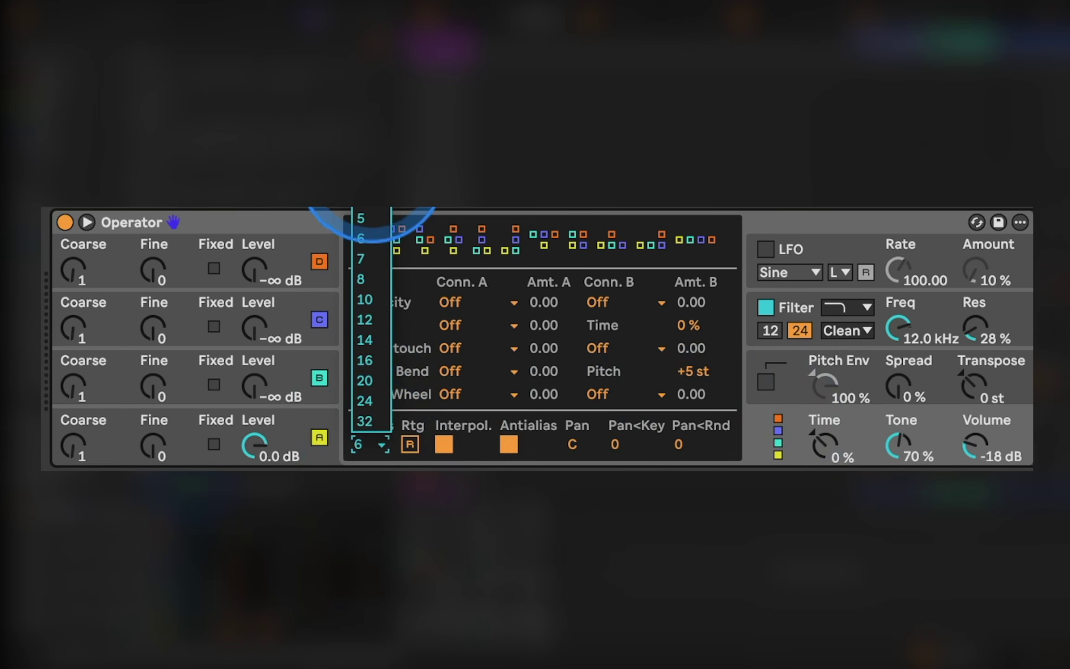
{"action": "left_click", "coordinate": [370, 216]}
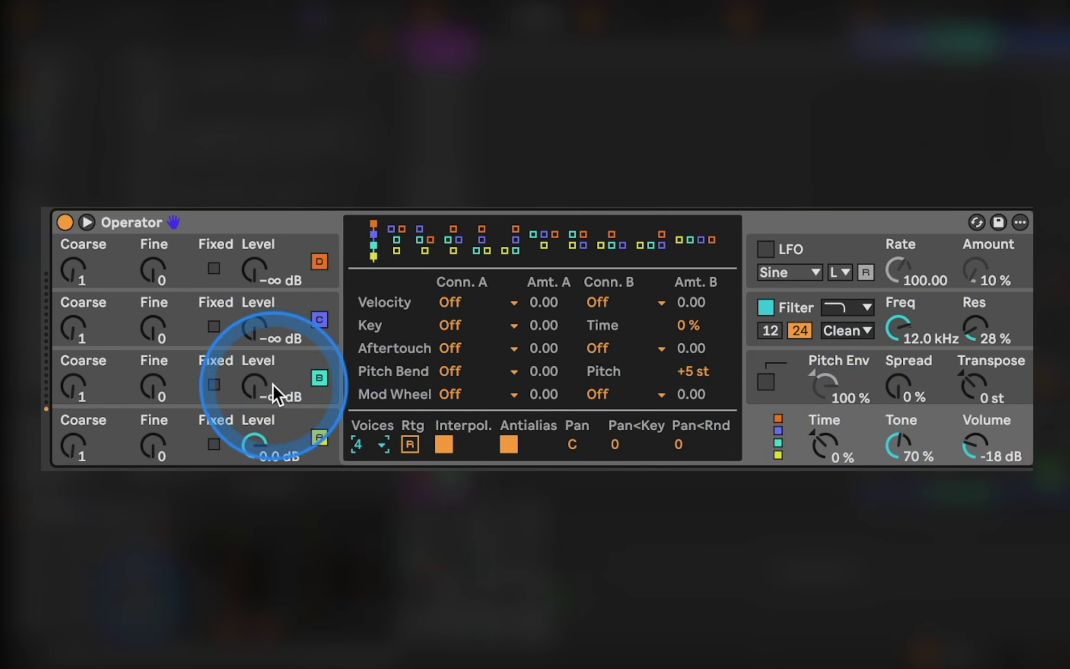
Copy oscillator A's settings to oscillator B, giving it the same 135 ms decay and -99 % Time<Vel envelope.
{"action": "left_click", "coordinate": [166, 372]}
{"action": "left_click_drag", "start_coordinate": [423, 274], "coordinate": [393, 310]}
{"action": "right_click", "coordinate": [463, 245]}
{"action": "left_click", "coordinate": [492, 260]}
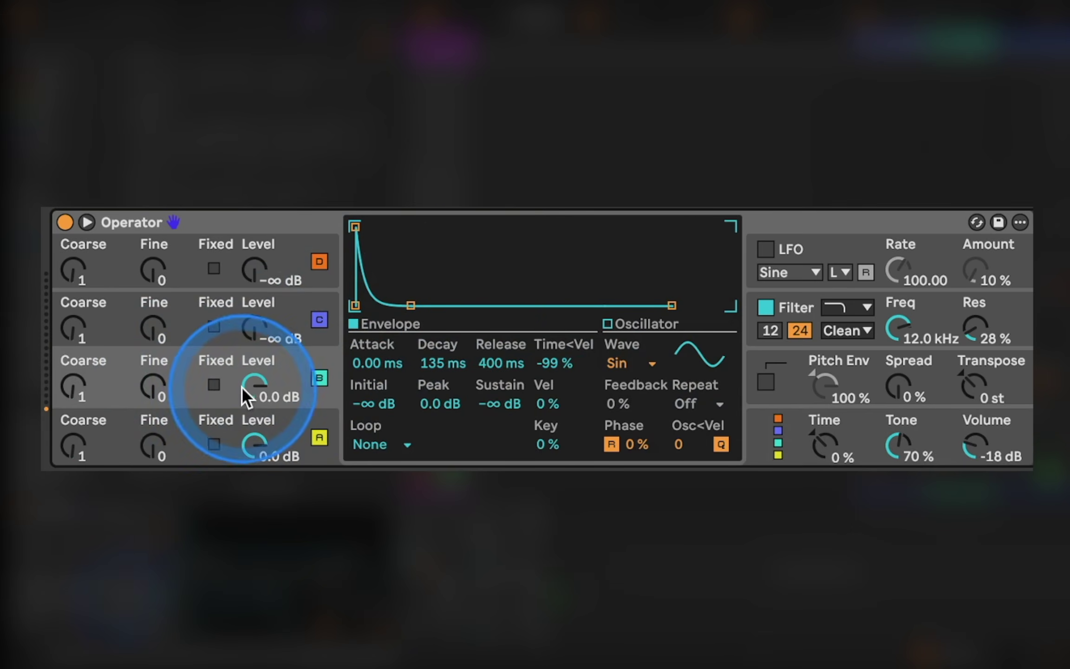
Lower oscillator B's level to -20 dB and turn off Operator's filter.
{"action": "left_click_drag", "start_coordinate": [241, 387], "coordinate": [244, 398]}
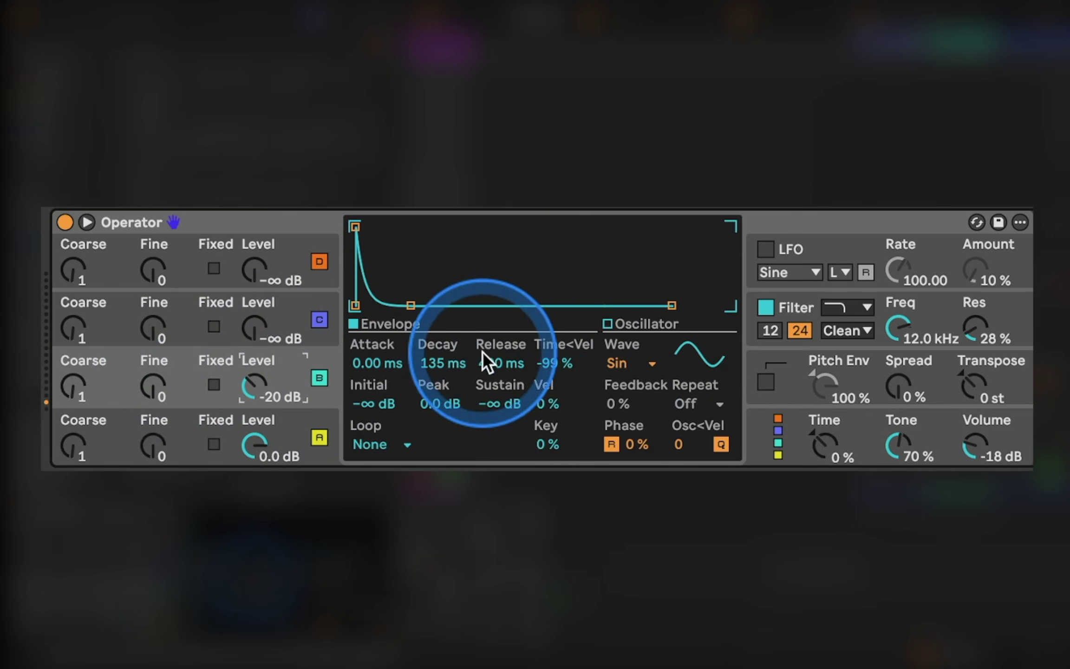
{"action": "left_click", "coordinate": [766, 309]}
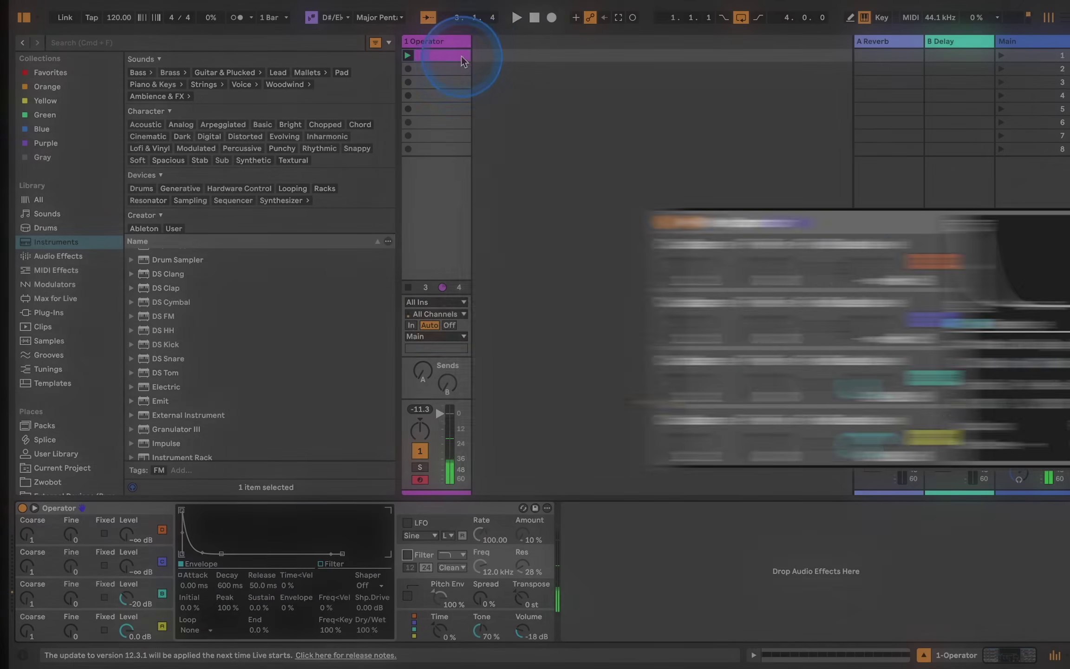
Reopen the clip in the first slot and set the velocity of all its notes to 70.
{"action": "double_click", "coordinate": [455, 56]}
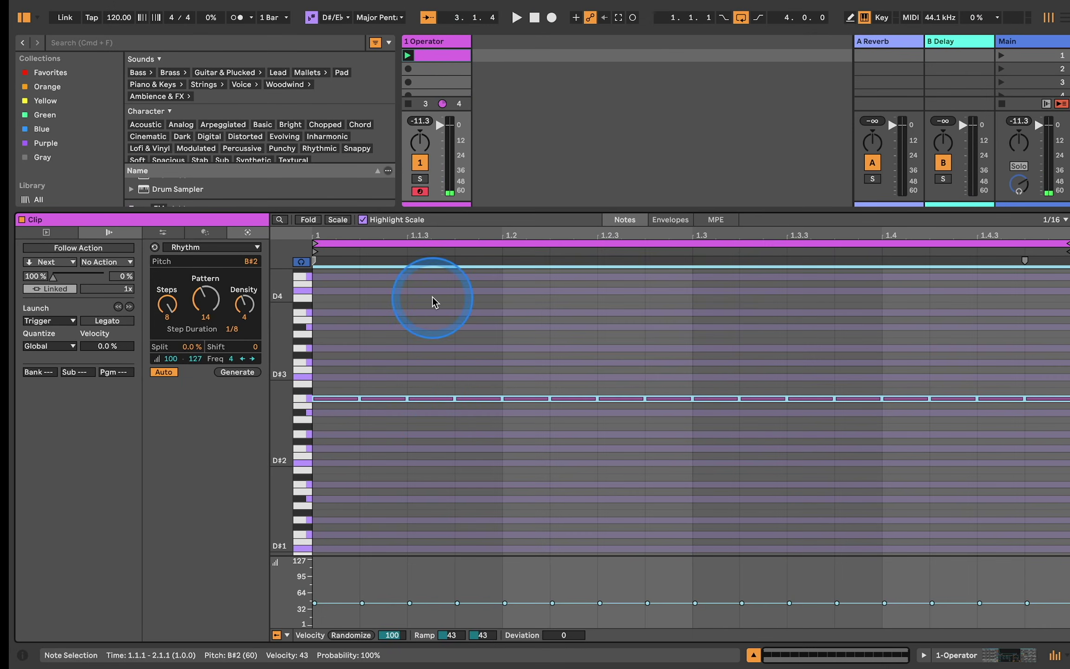
{"action": "mouse_move", "coordinate": [437, 599]}
{"action": "left_mouse_down"}
{"action": "mouse_move", "coordinate": [437, 574]}
{"action": "mouse_move", "coordinate": [434, 604]}
{"action": "mouse_move", "coordinate": [435, 593]}
{"action": "left_mouse_up"}
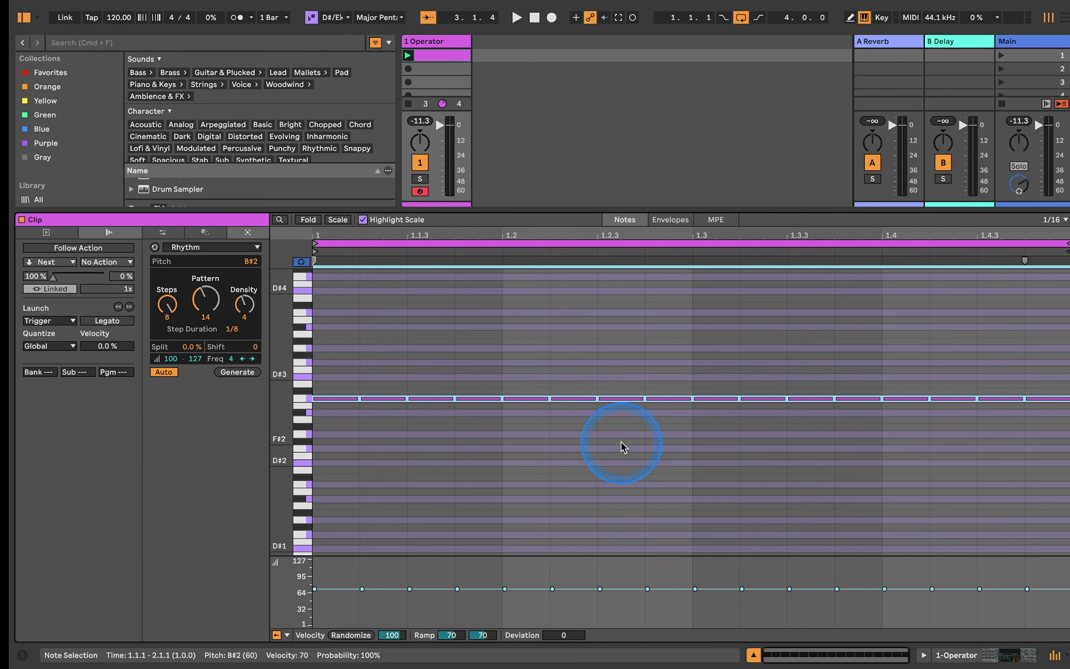
Add the Chord MIDI effect to the Operator track, ahead of the instrument.
{"action": "left_click", "coordinate": [754, 654]}
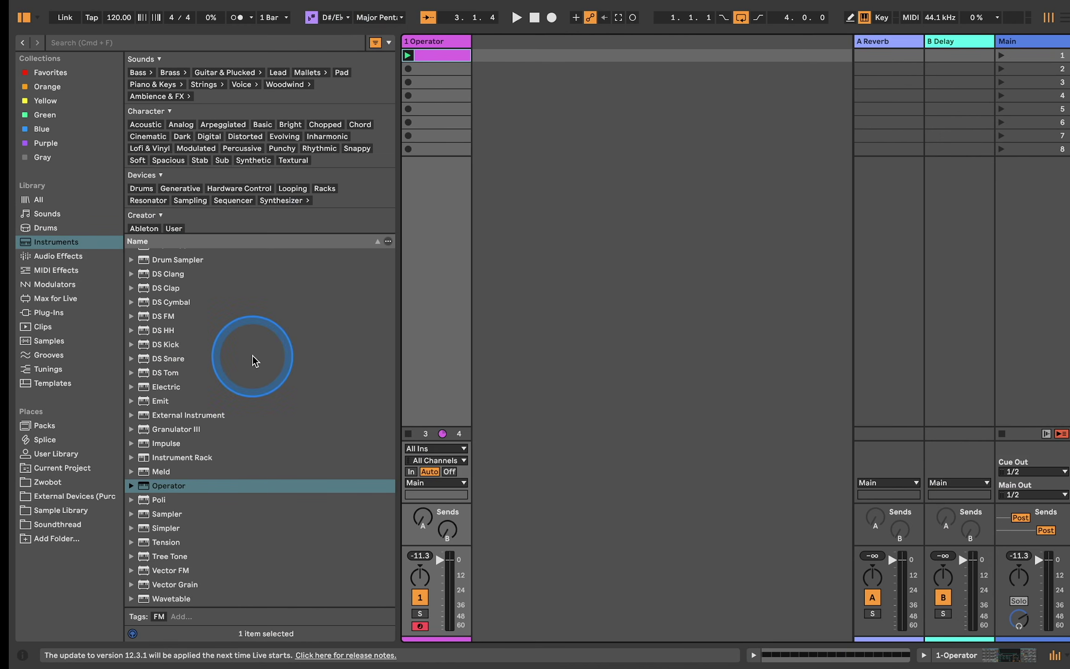
{"action": "left_click", "coordinate": [55, 270]}
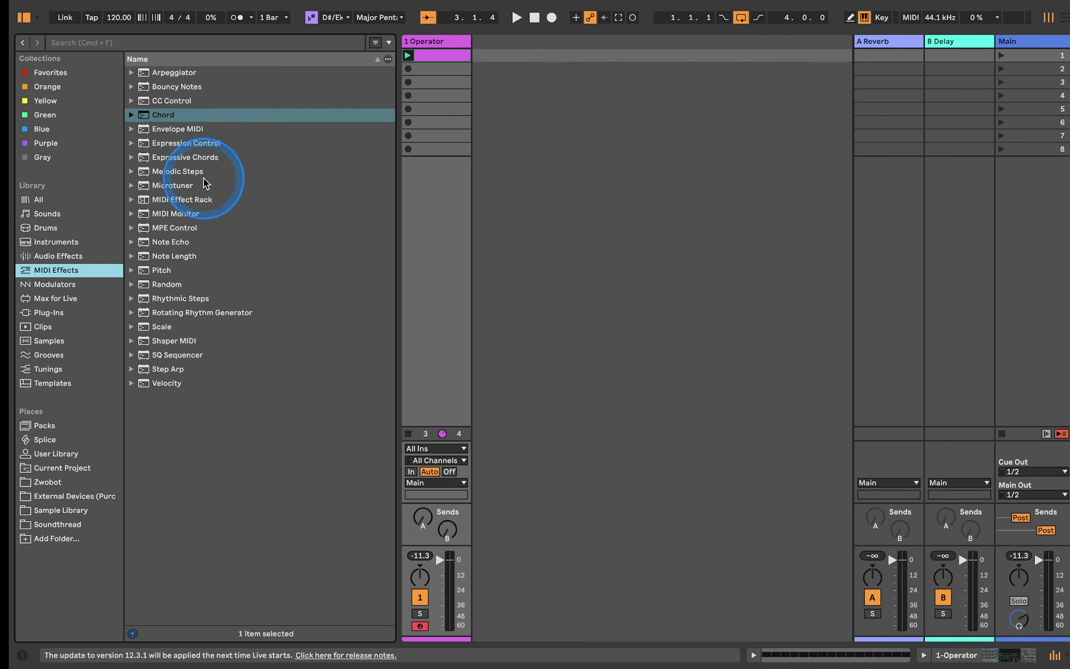
{"action": "double_click", "coordinate": [179, 114]}
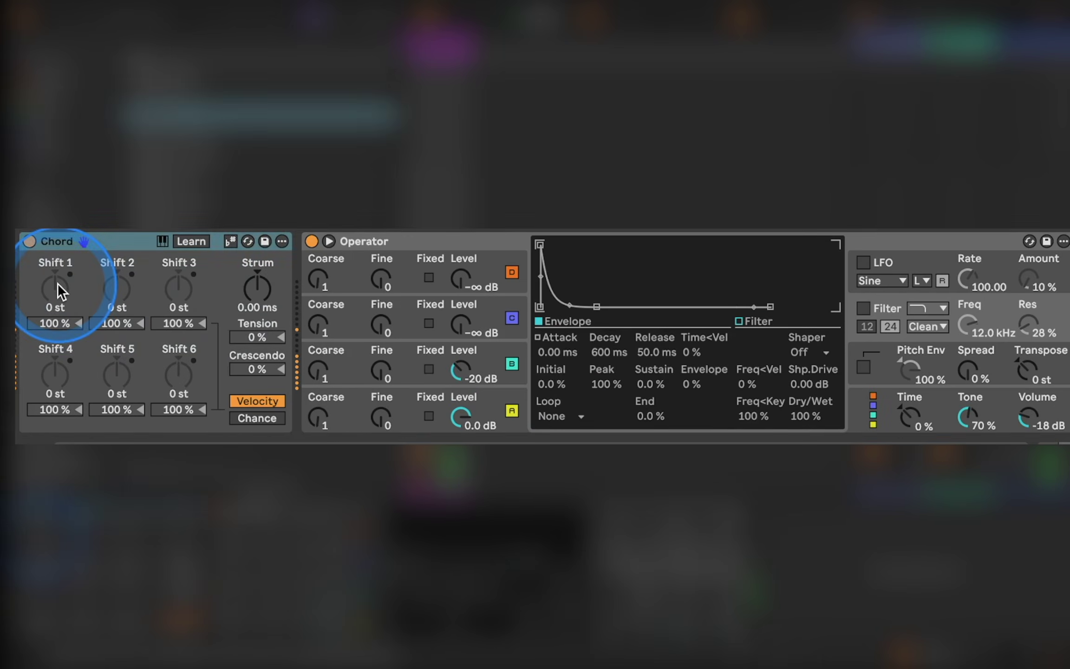
Make the Chord effect follow the current scale and set Shift 1 to +2 sd.
{"action": "left_click", "coordinate": [41, 538]}
{"action": "left_click", "coordinate": [230, 242]}
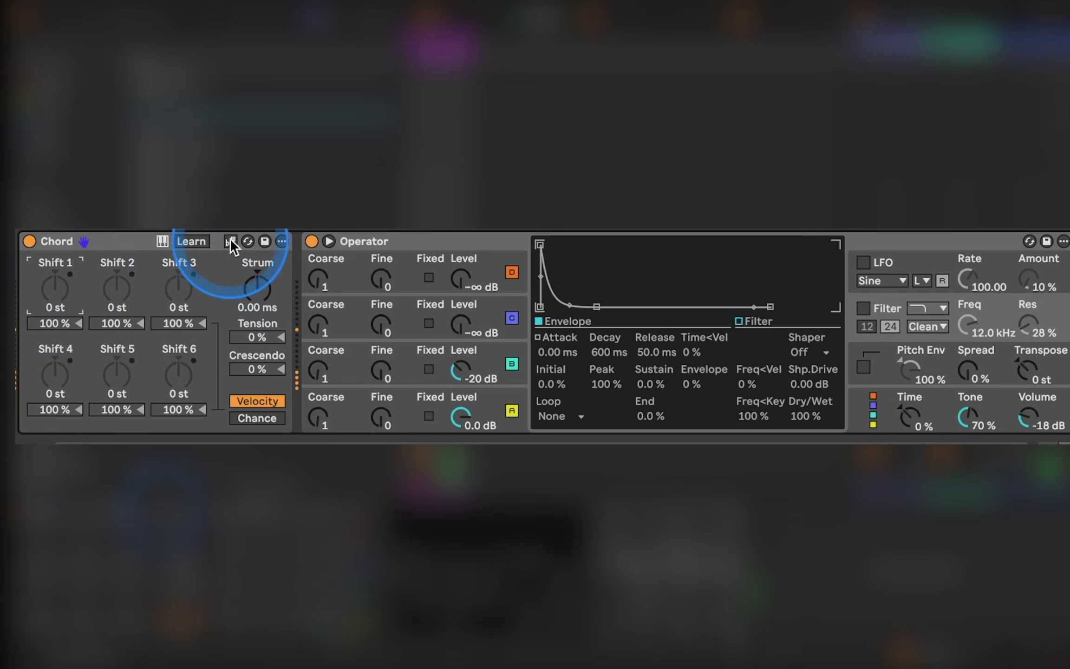
{"action": "scroll", "coordinate": [56, 288], "scroll_direction": "up", "scroll_amount": 1}
{"action": "scroll", "coordinate": [56, 287], "scroll_direction": "up", "scroll_amount": 1}
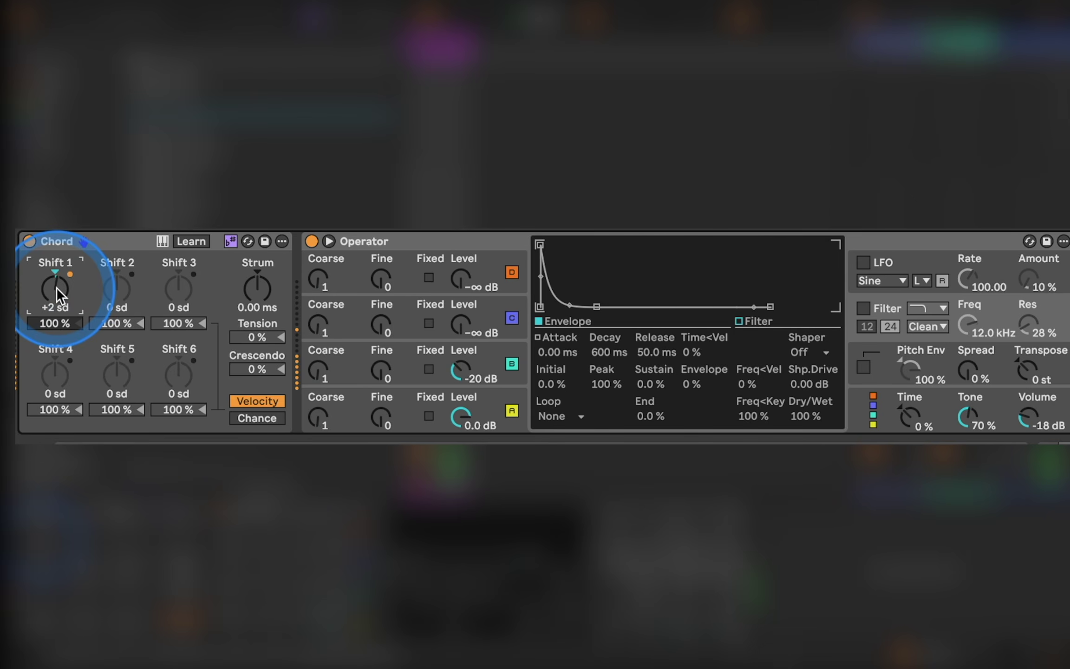
Set the Chord effect's Shift 2 to +5 sd and Shift 3 to +6 sd.
{"action": "scroll", "coordinate": [117, 286], "scroll_direction": "up", "scroll_amount": 1}
{"action": "scroll", "coordinate": [116, 286], "scroll_direction": "up", "scroll_amount": 4}
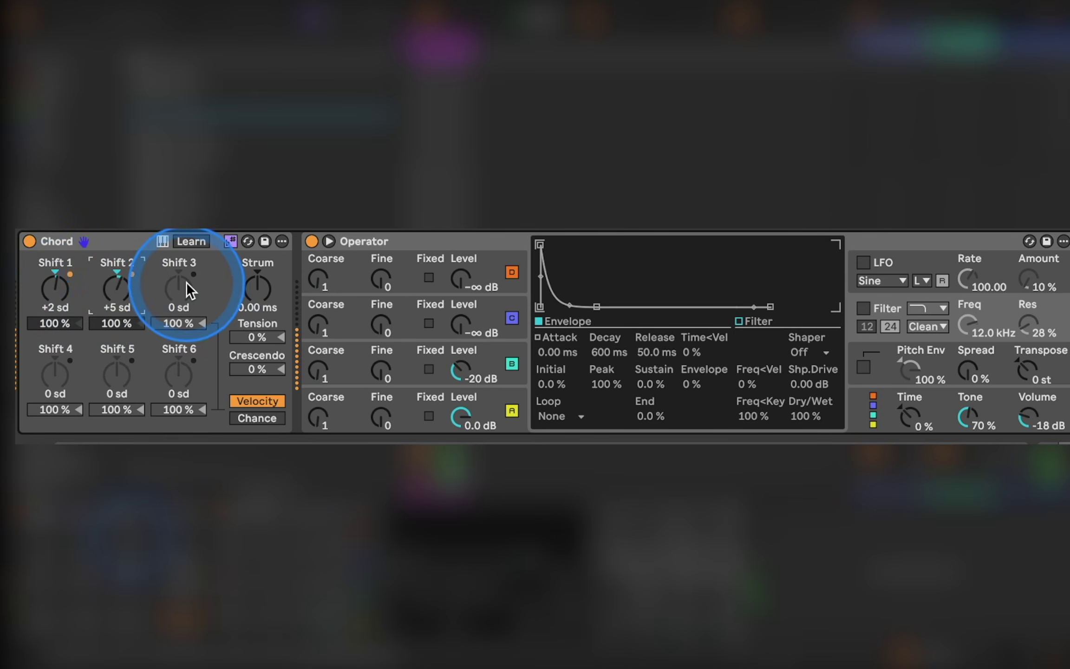
{"action": "scroll", "coordinate": [186, 283], "scroll_direction": "up", "scroll_amount": 4}
{"action": "scroll", "coordinate": [186, 283], "scroll_direction": "up", "scroll_amount": 2}
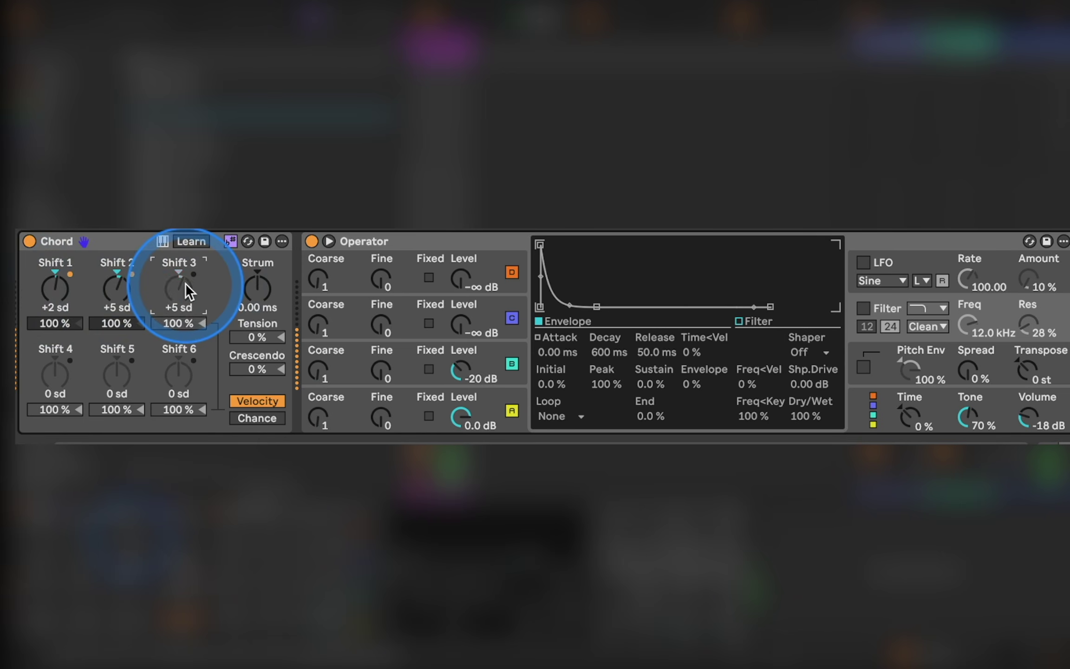
{"action": "scroll", "coordinate": [199, 286], "scroll_direction": "down", "scroll_amount": 7}
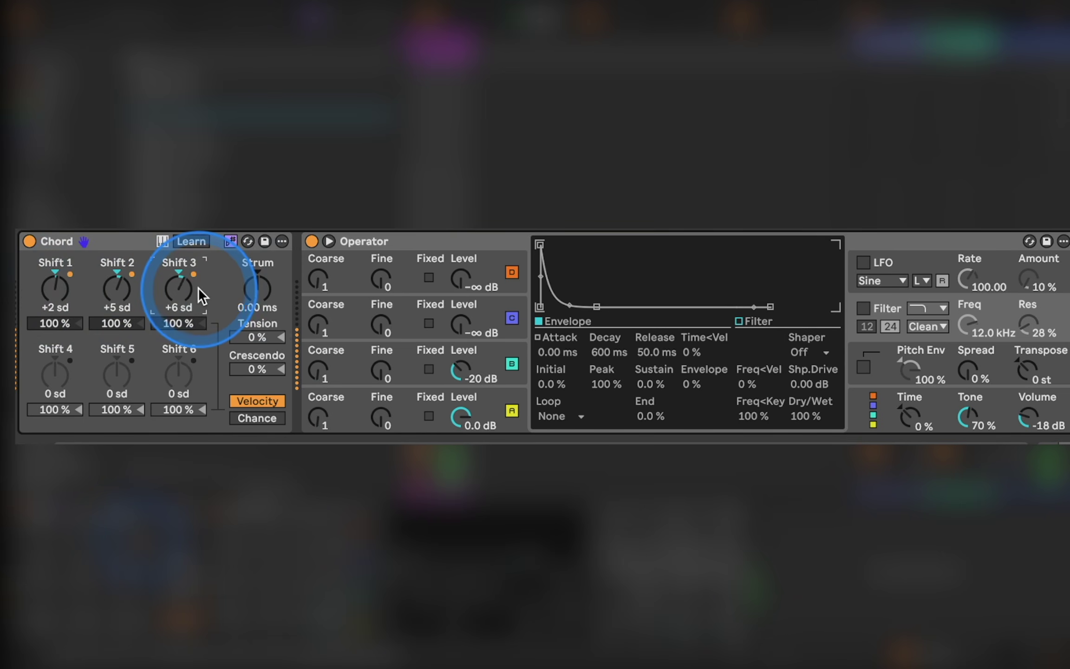
{"action": "scroll", "coordinate": [198, 287], "scroll_direction": "down", "scroll_amount": 1}
{"action": "scroll", "coordinate": [115, 287], "scroll_direction": "up", "scroll_amount": 1}
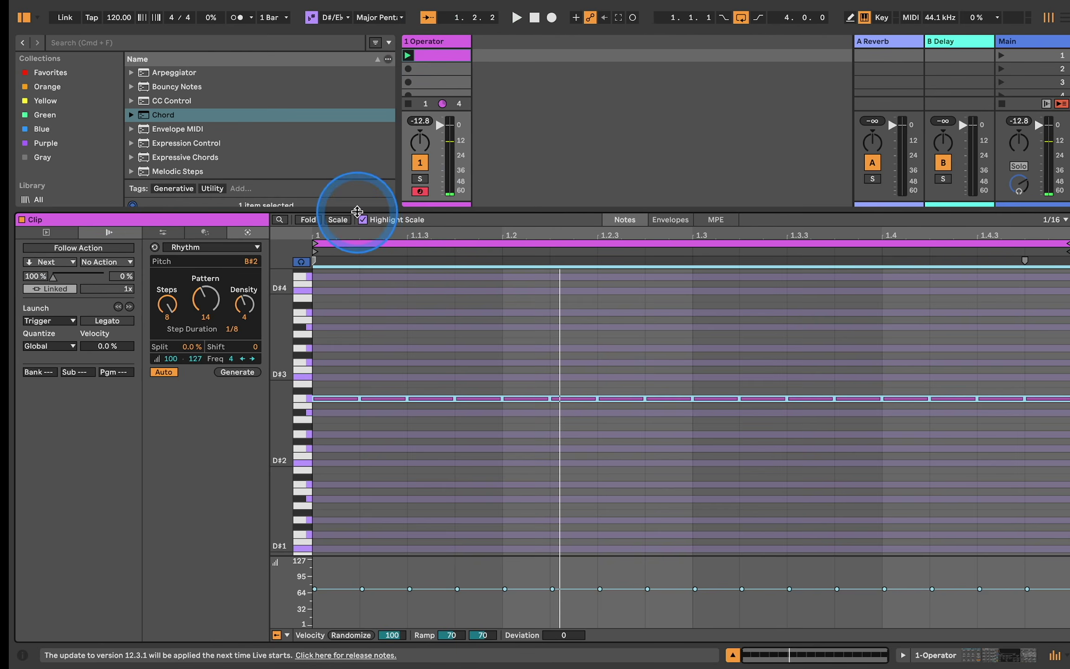
Turn off scale highlighting in the clip's note editor and display the clip's loop, groove and scale settings.
{"action": "left_click", "coordinate": [361, 218]}
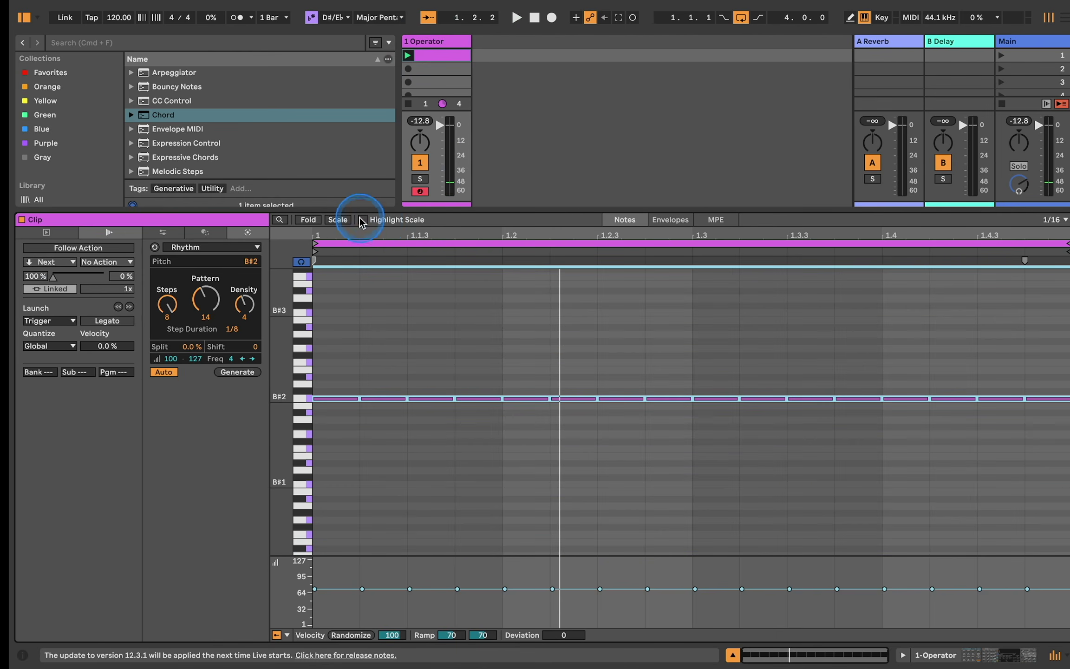
{"action": "scroll", "coordinate": [376, 330], "scroll_direction": "up", "scroll_amount": 5}
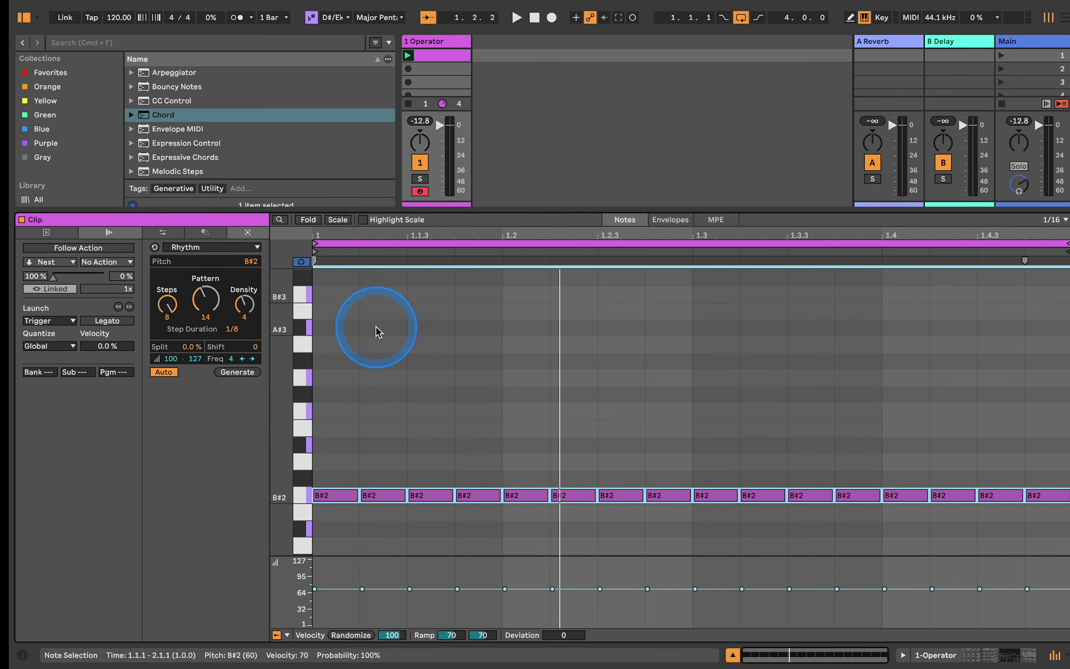
{"action": "left_click", "coordinate": [46, 231]}
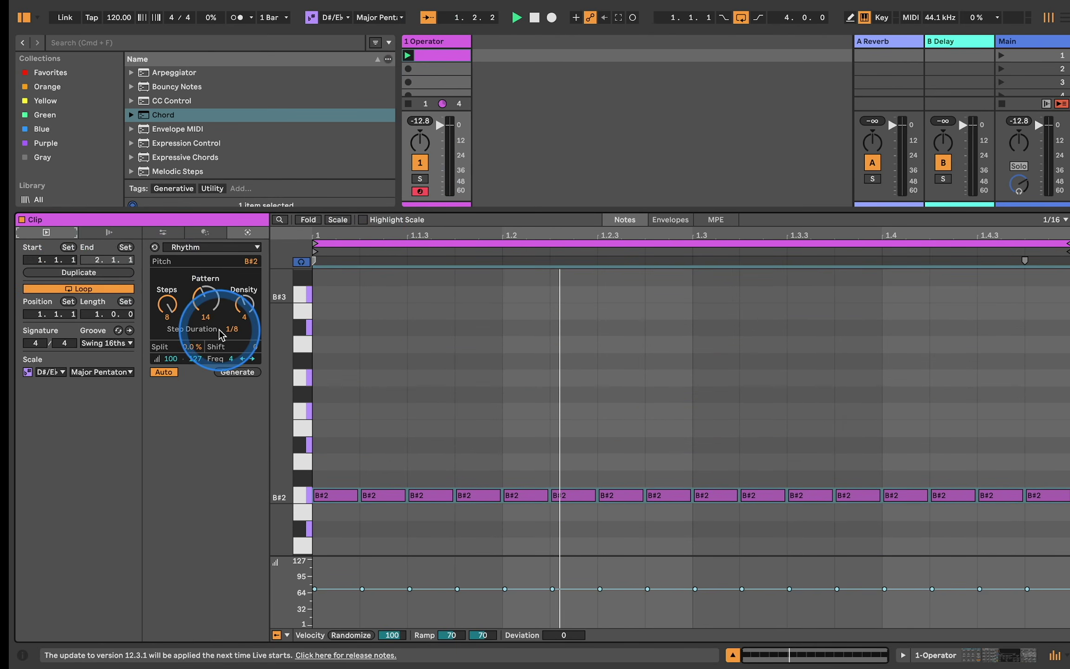
{"action": "left_click", "coordinate": [370, 340]}
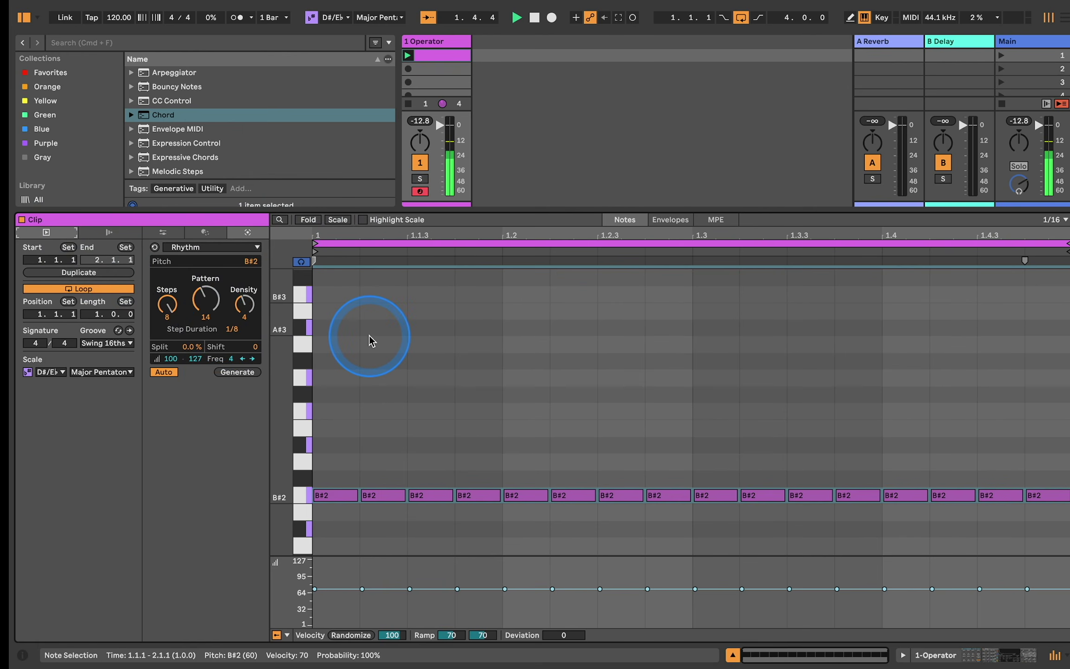
Apply the Time Warp transformation to the clip's notes with its middle breakpoint off and both end breakpoints at ×0.1 speed.
{"action": "left_click", "coordinate": [204, 232]}
{"action": "left_click", "coordinate": [196, 247]}
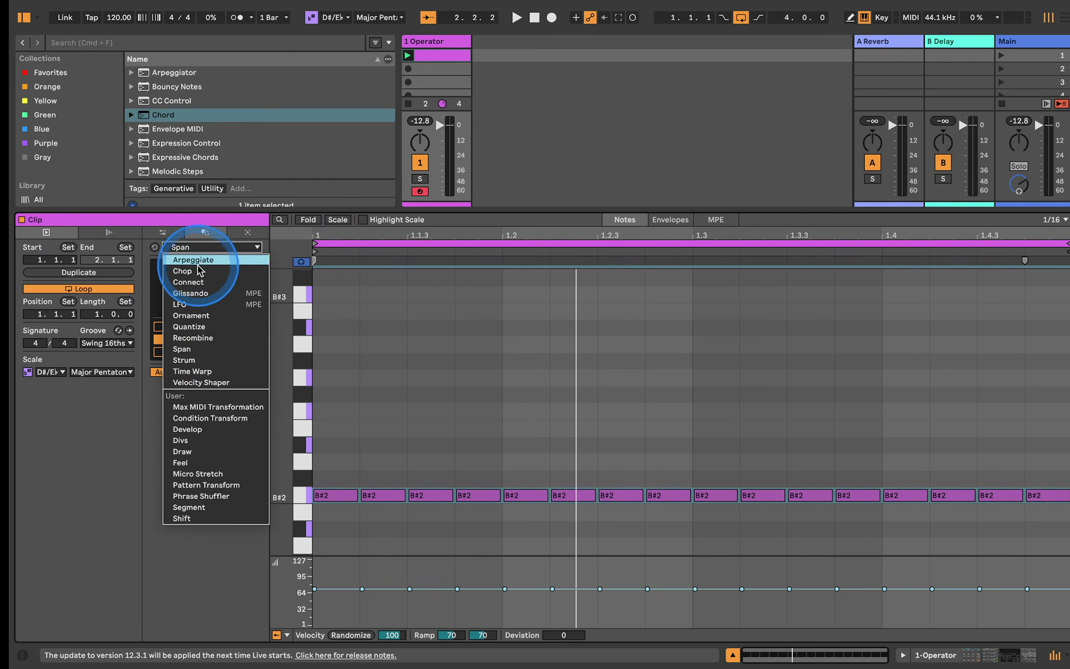
{"action": "left_click", "coordinate": [196, 371]}
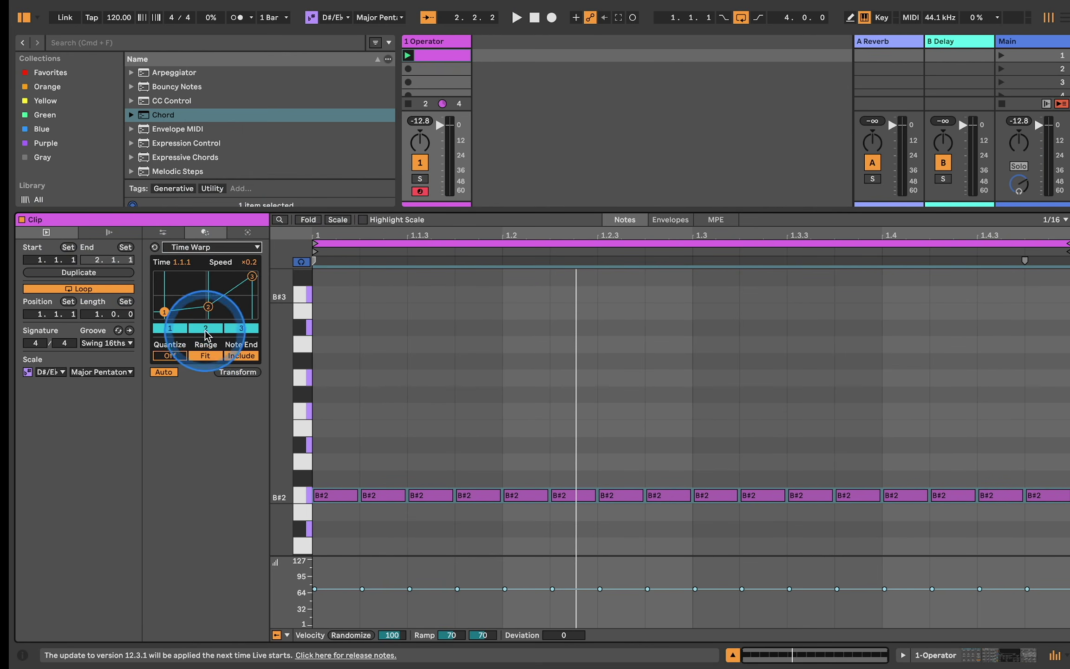
{"action": "left_click", "coordinate": [206, 327]}
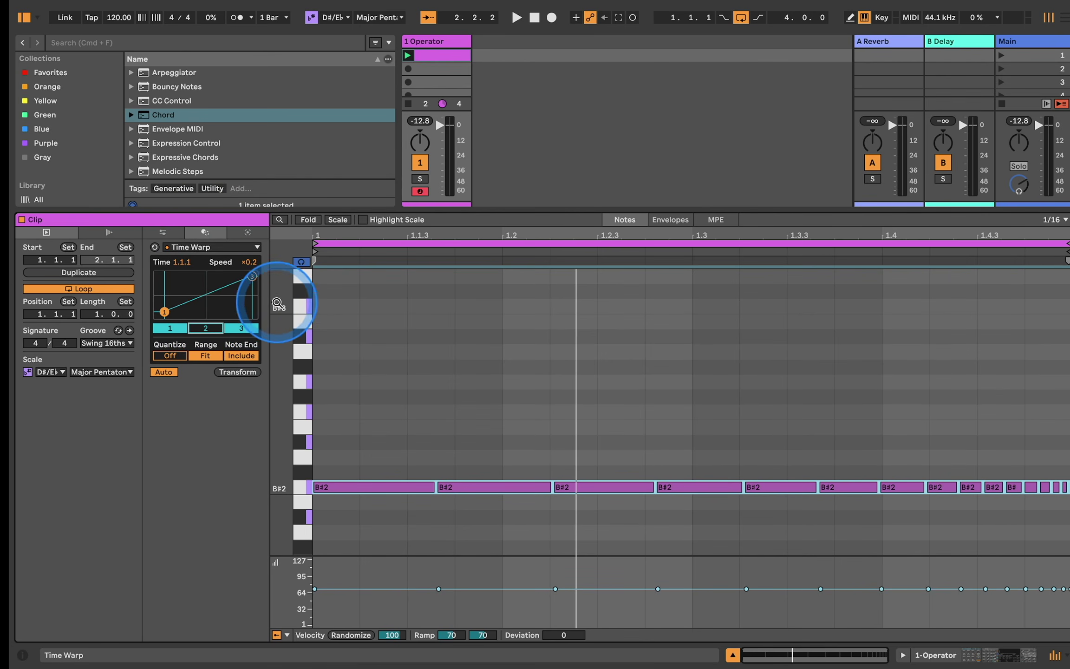
{"action": "left_click_drag", "start_coordinate": [251, 278], "coordinate": [257, 328]}
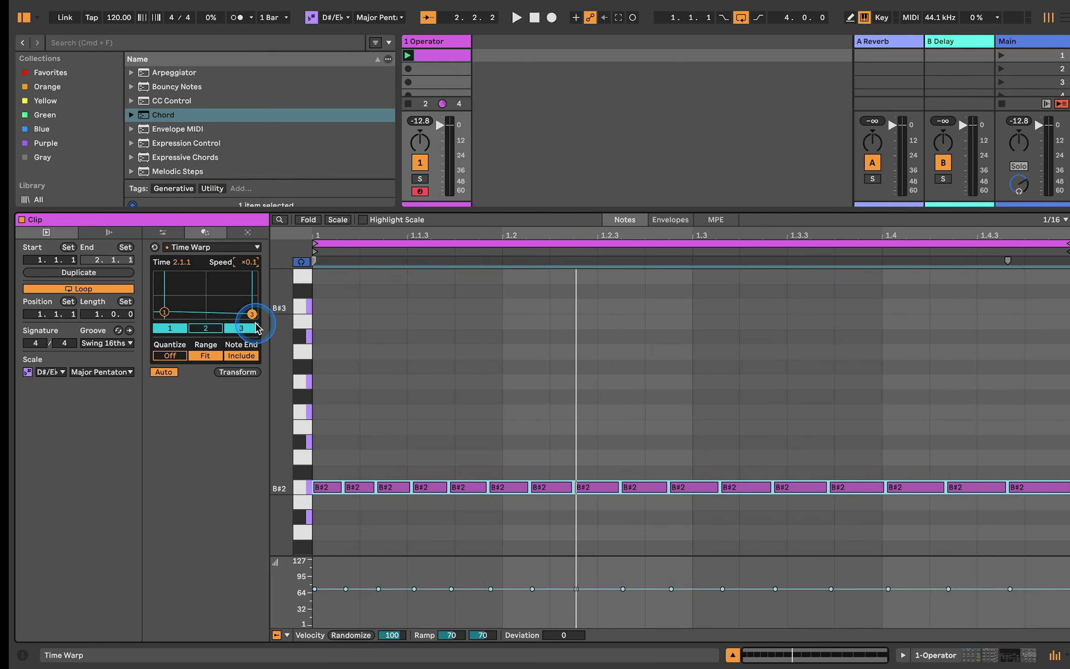
{"action": "left_click_drag", "start_coordinate": [164, 312], "coordinate": [162, 315]}
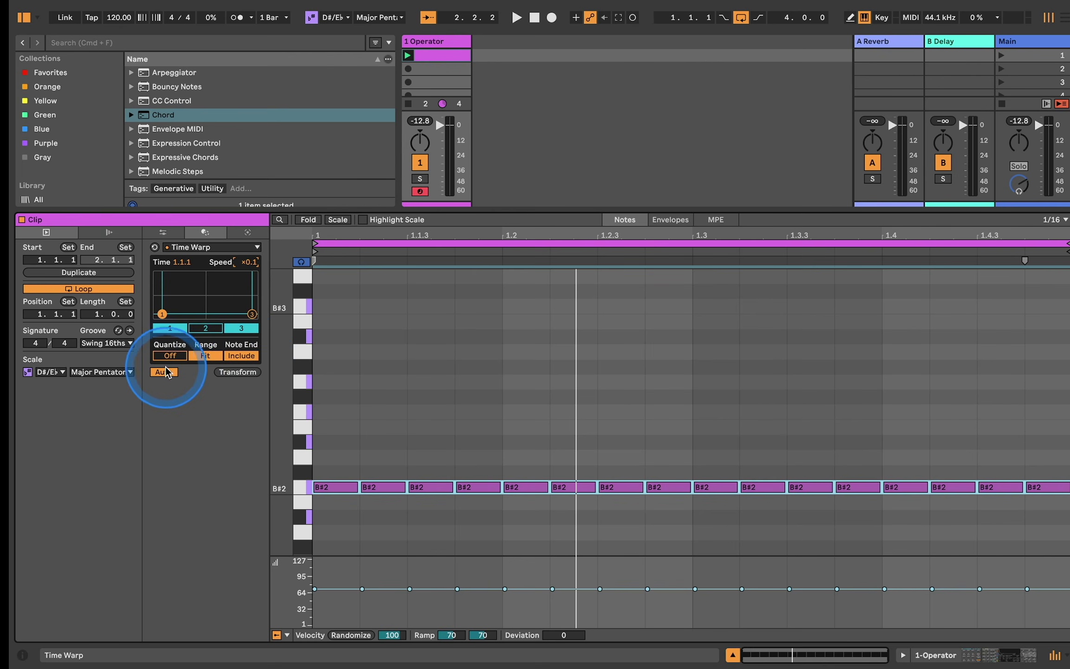
Enable Time Warp's middle breakpoint at ×0.5 speed, move the end breakpoint slightly earlier to 1.4.4, and audition the clip.
{"action": "left_click", "coordinate": [208, 330]}
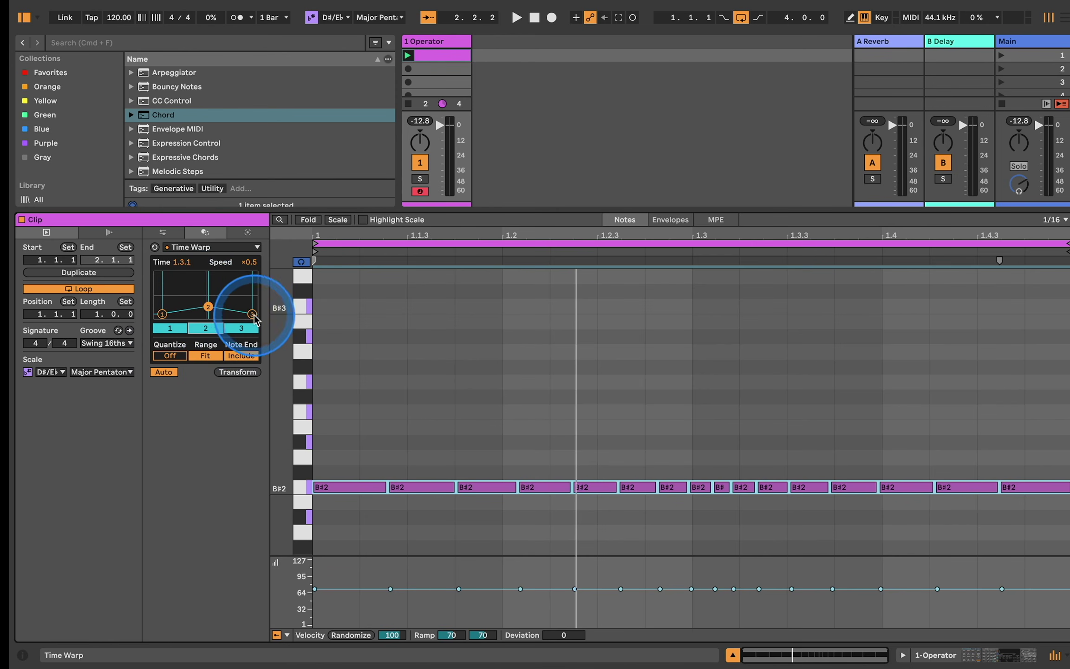
{"action": "mouse_move", "coordinate": [252, 314]}
{"action": "left_mouse_down"}
{"action": "mouse_move", "coordinate": [253, 284]}
{"action": "mouse_move", "coordinate": [250, 314]}
{"action": "left_mouse_up"}
{"action": "key", "text": "space"}
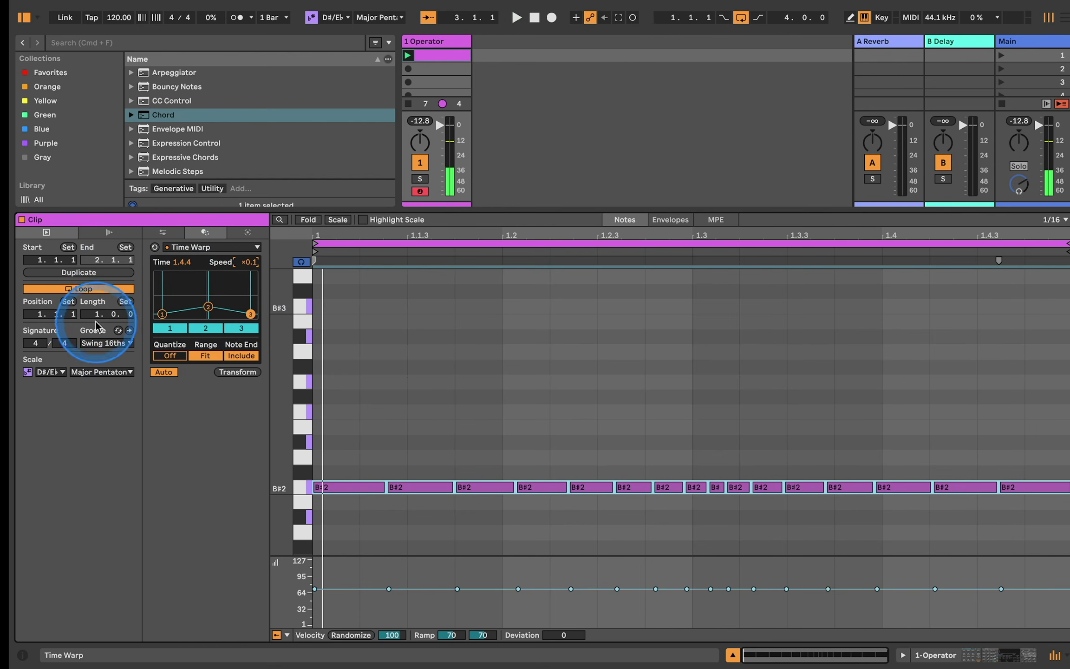
Double the clip to two bars, warp the second bar's notes with a final breakpoint of ×1.2 speed, and audition them.
{"action": "key", "text": "Return"}
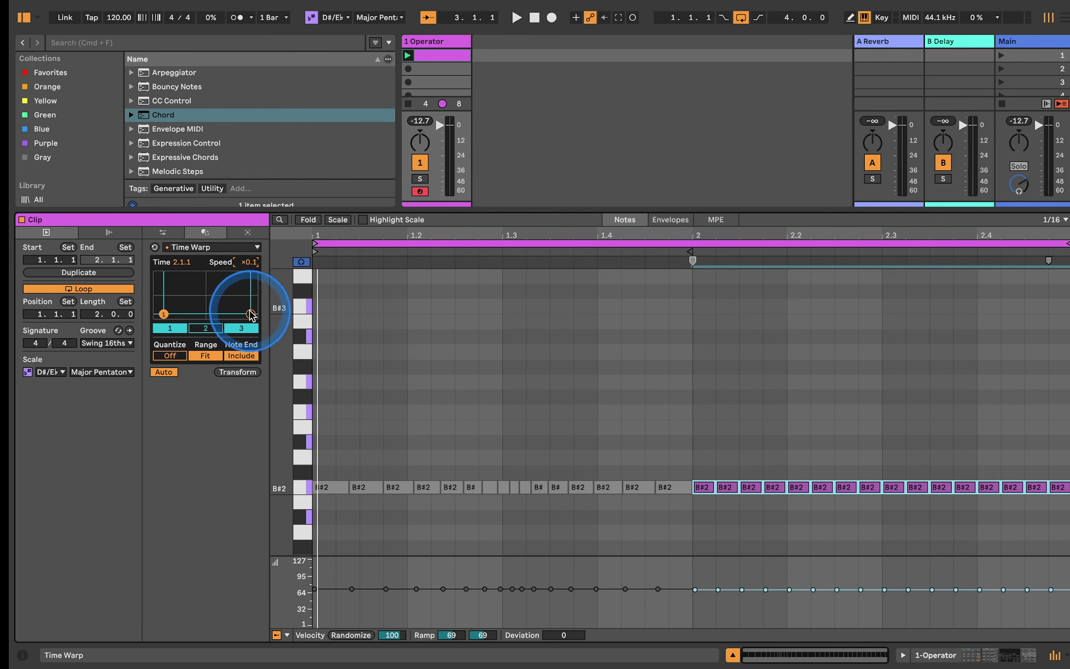
{"action": "mouse_move", "coordinate": [251, 315]}
{"action": "left_mouse_down"}
{"action": "mouse_move", "coordinate": [250, 281]}
{"action": "mouse_move", "coordinate": [251, 294]}
{"action": "left_mouse_up"}
{"action": "key", "text": "space"}
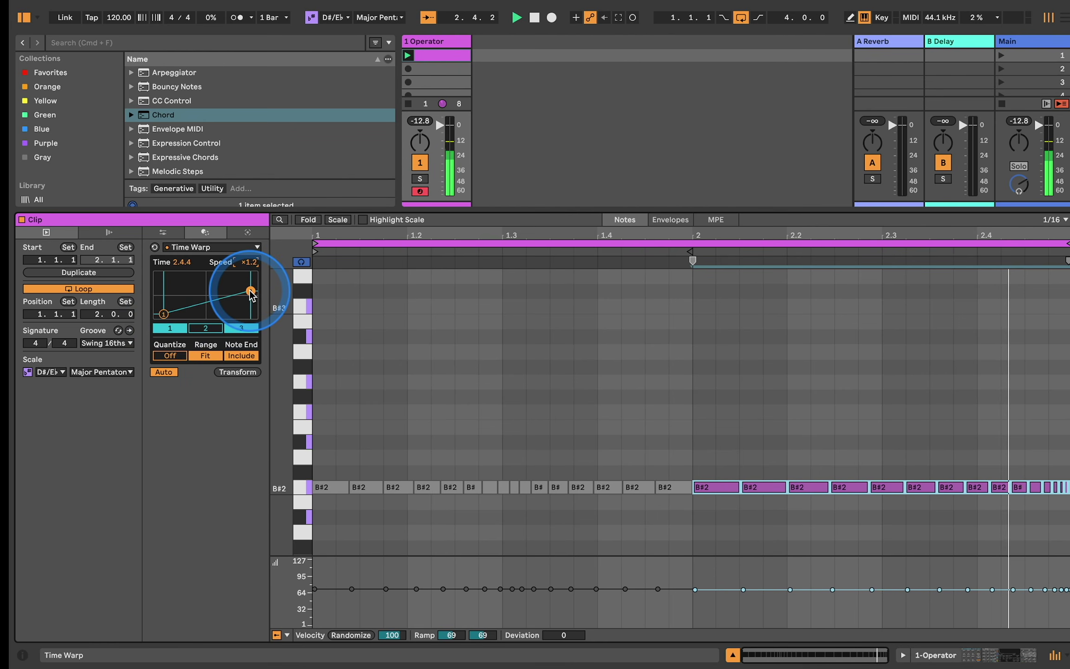
{"action": "left_click", "coordinate": [375, 366]}
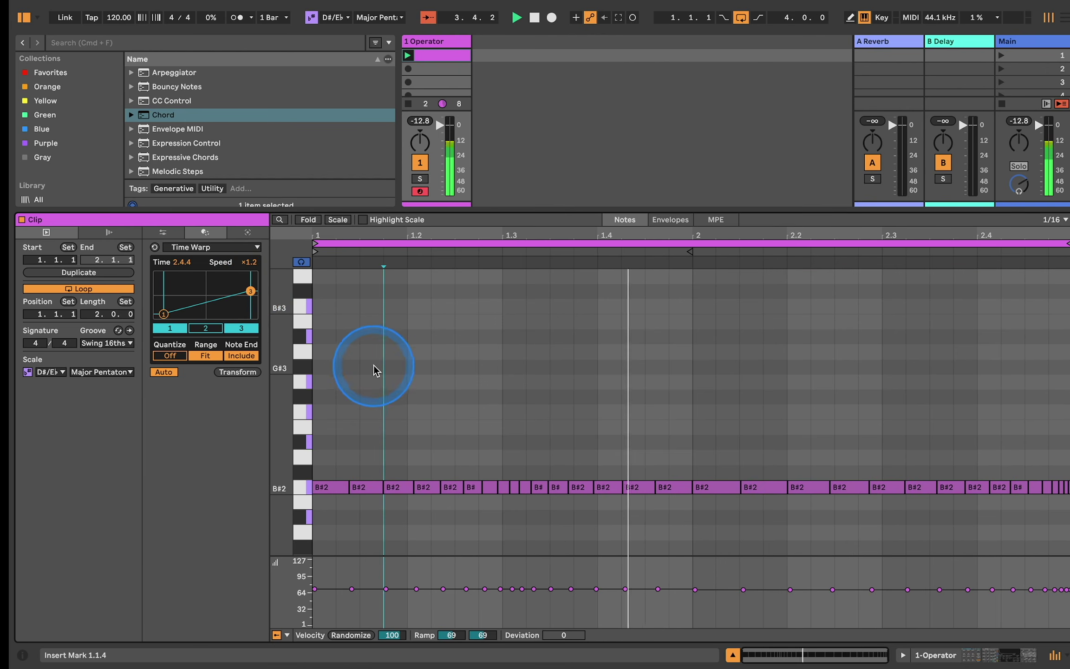
{"action": "key", "text": "space"}
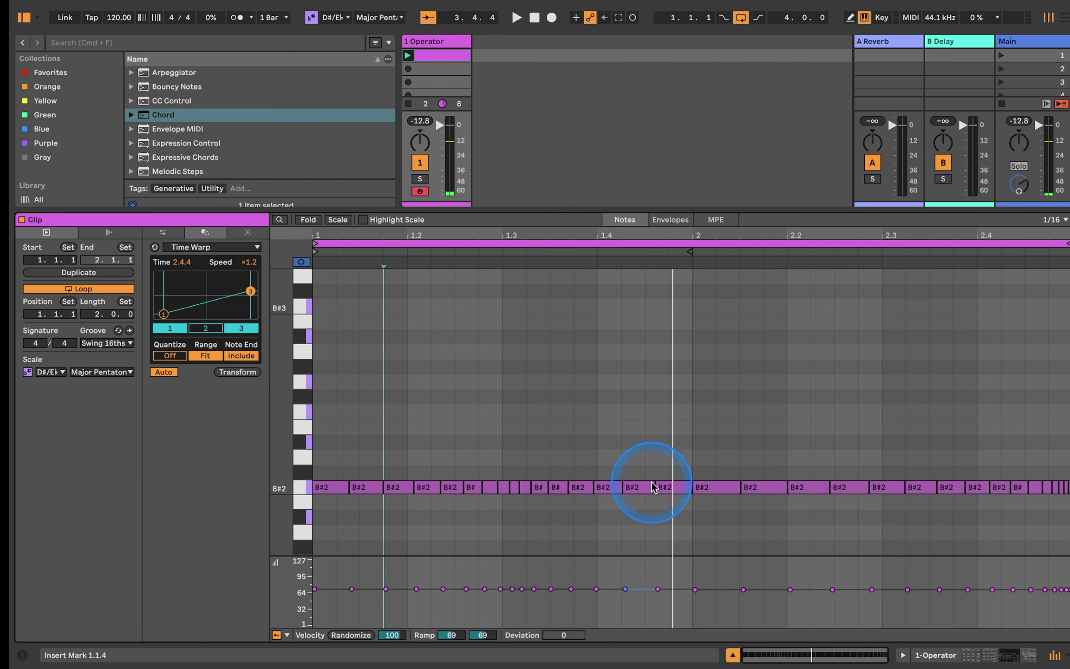
Replace the first bar's warped notes with evenly drawn sixteenth B#2 notes at velocity 67 and audition the clip.
{"action": "left_click_drag", "start_coordinate": [661, 478], "coordinate": [253, 536]}
{"action": "key", "text": "Delete"}
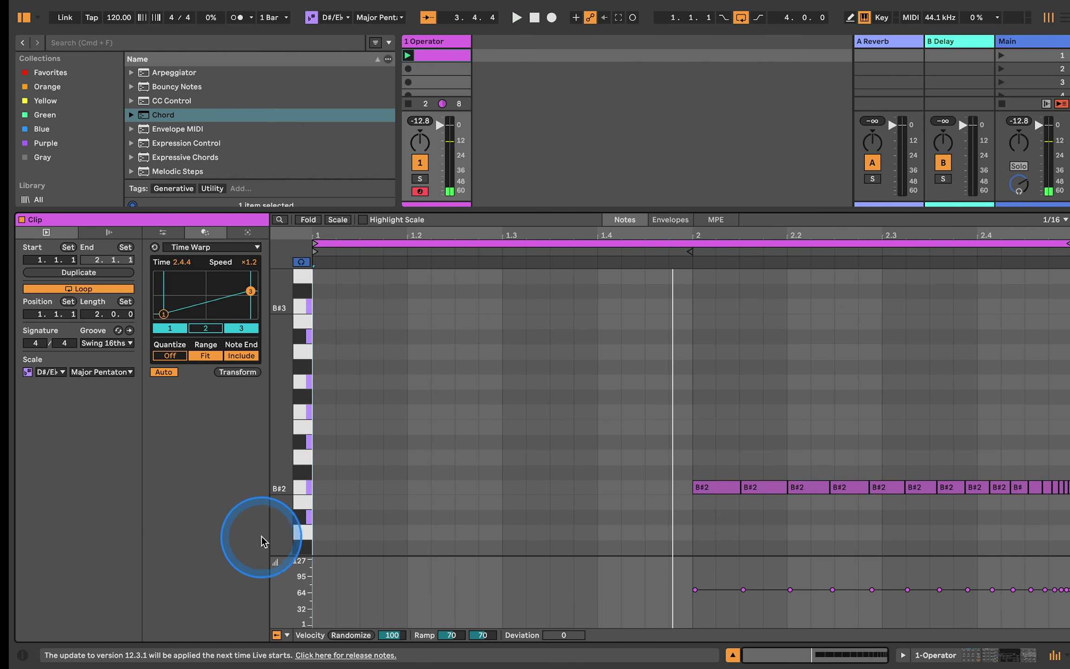
{"action": "left_click_drag", "start_coordinate": [328, 482], "coordinate": [536, 481]}
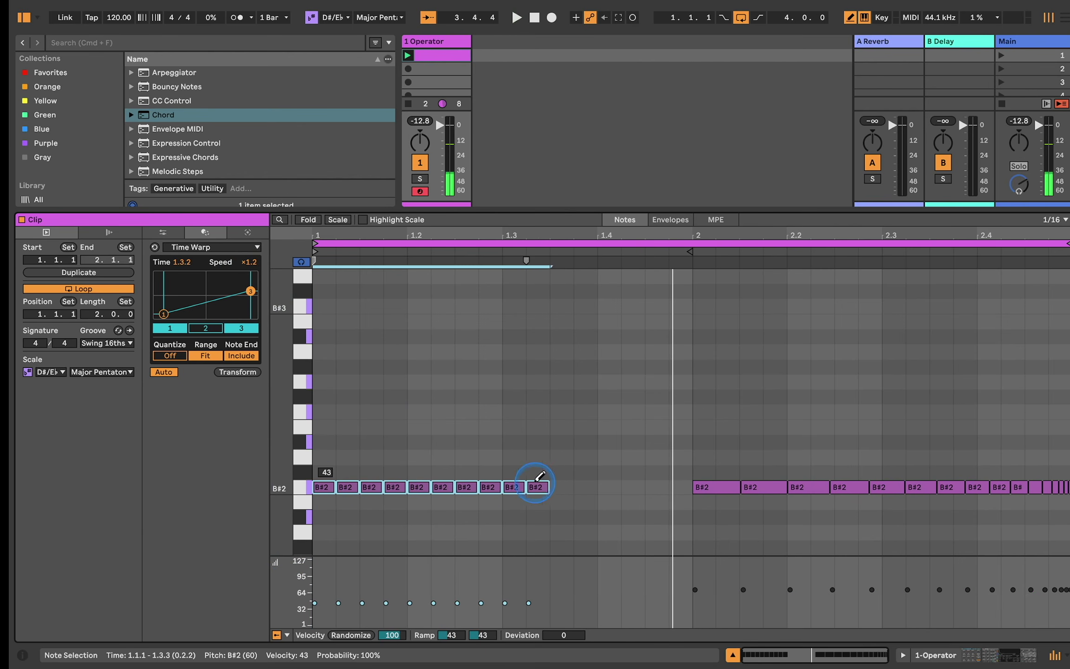
{"action": "key", "text": "b"}
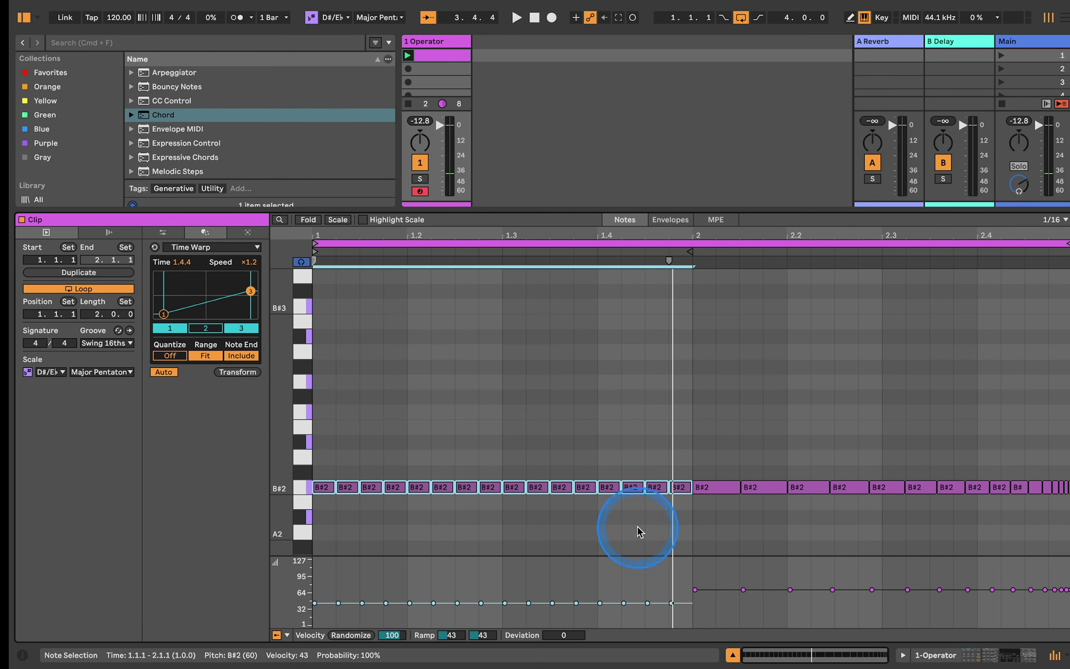
{"action": "left_click_drag", "start_coordinate": [654, 603], "coordinate": [655, 589]}
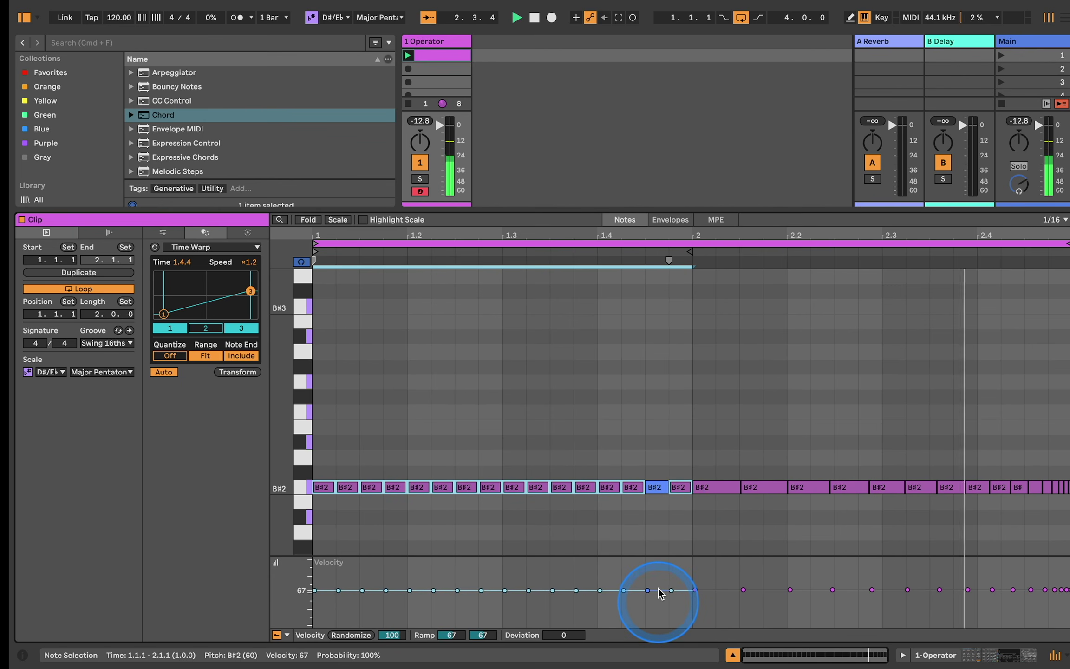
{"action": "key", "text": "space"}
Warp only the first two notes of beat 2 in bar 1, with the last breakpoint at ×1.0 speed.
{"action": "left_click", "coordinate": [432, 486]}
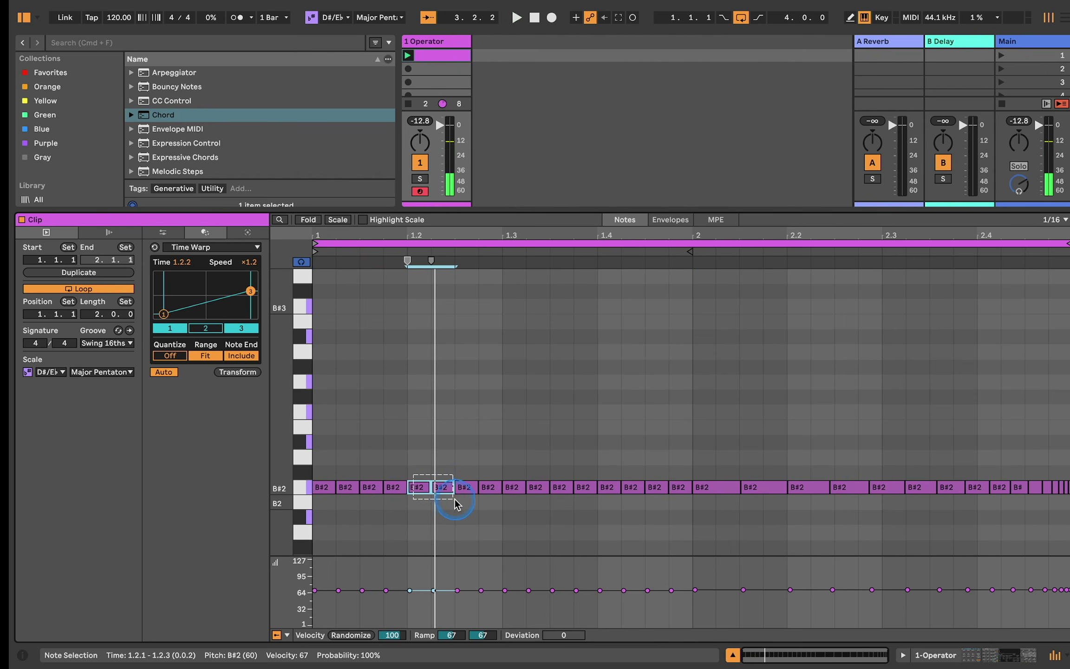
{"action": "left_click_drag", "start_coordinate": [455, 500], "coordinate": [488, 502]}
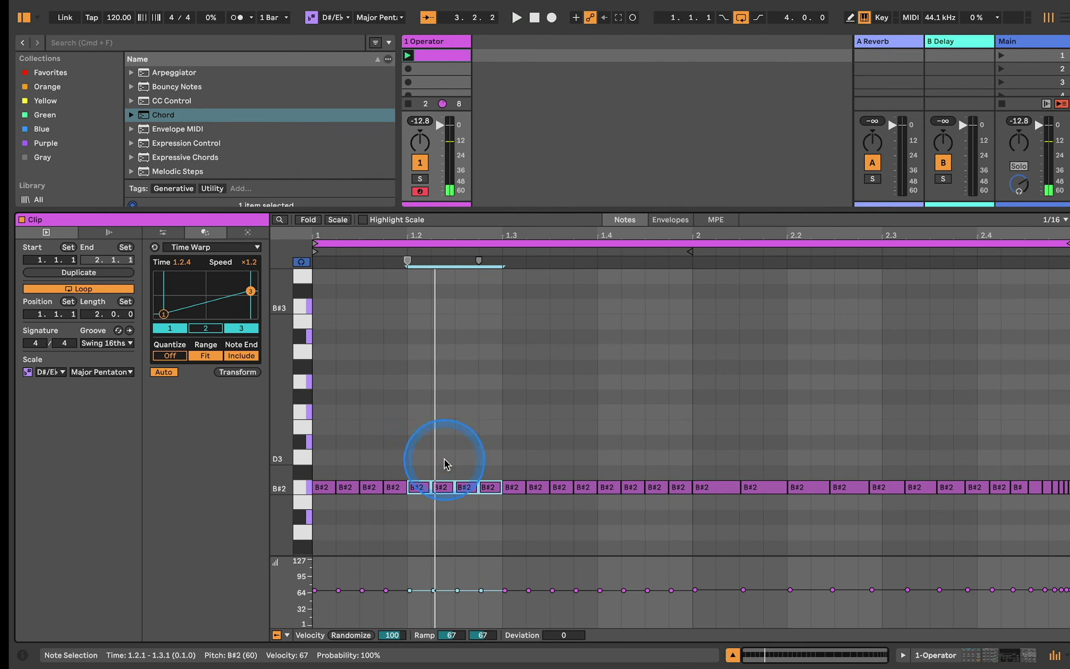
{"action": "left_click", "coordinate": [444, 485]}
{"action": "left_click_drag", "start_coordinate": [250, 291], "coordinate": [251, 292]}
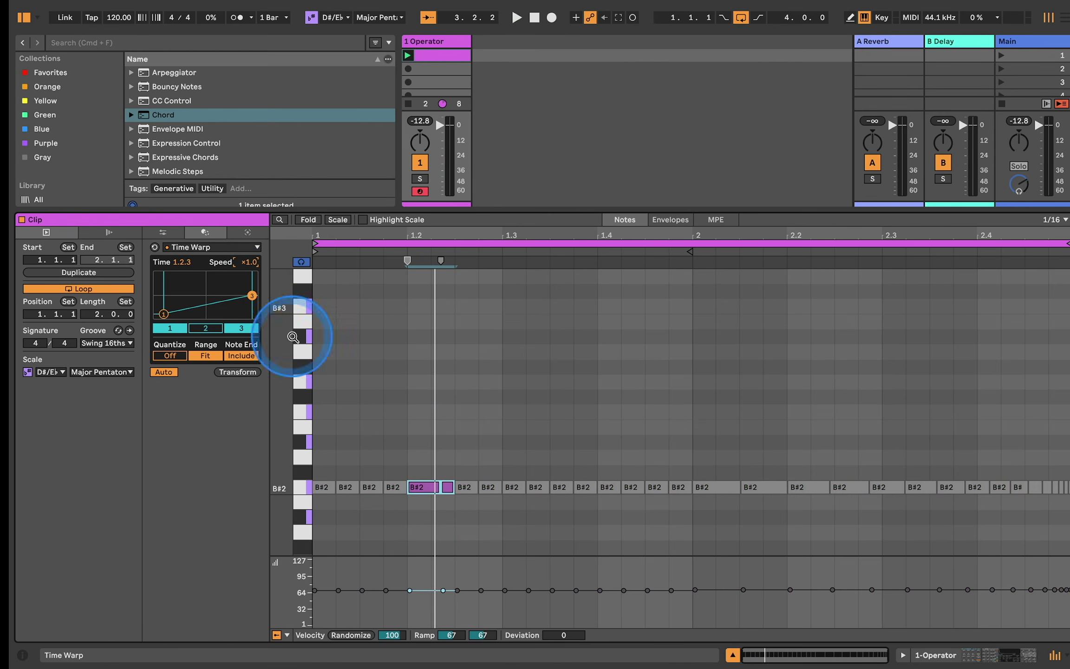
{"action": "double_click", "coordinate": [464, 473]}
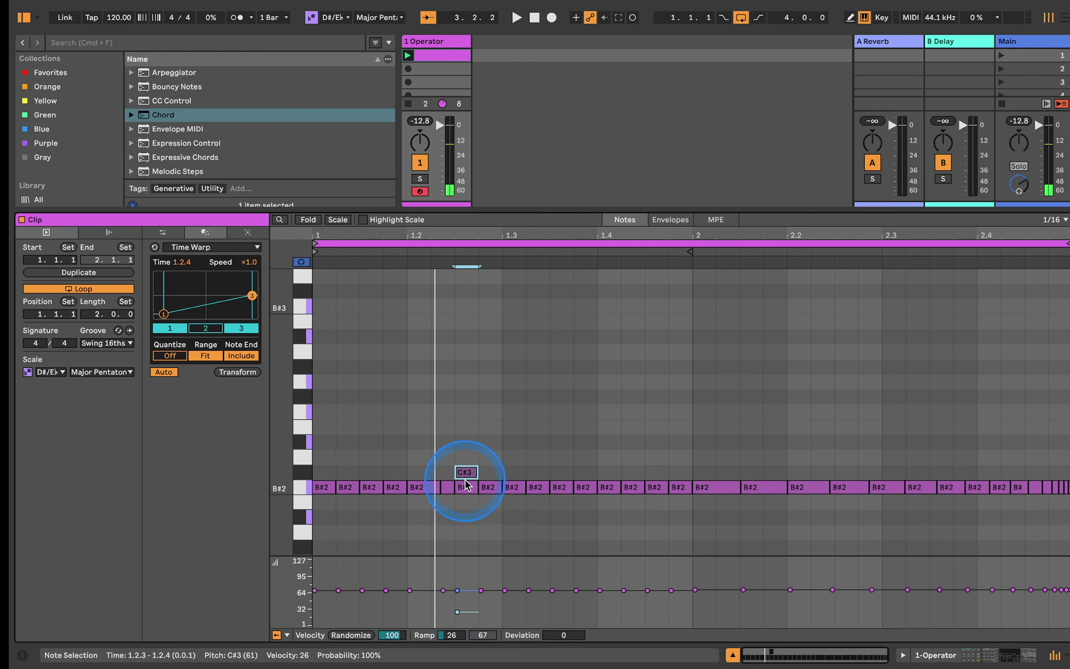
{"action": "double_click", "coordinate": [468, 470]}
Warp the last two notes of beat 2 in bar 1 with the first breakpoint at ×3.2 speed, then audition the clip.
{"action": "left_click_drag", "start_coordinate": [466, 478], "coordinate": [479, 494]}
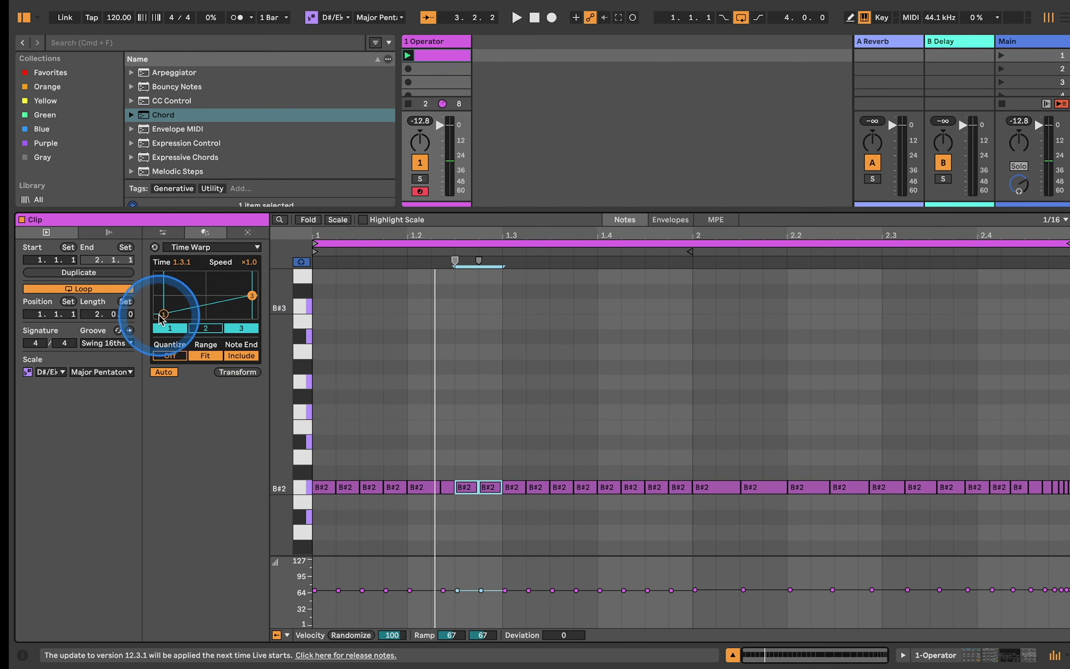
{"action": "left_click_drag", "start_coordinate": [163, 315], "coordinate": [161, 306]}
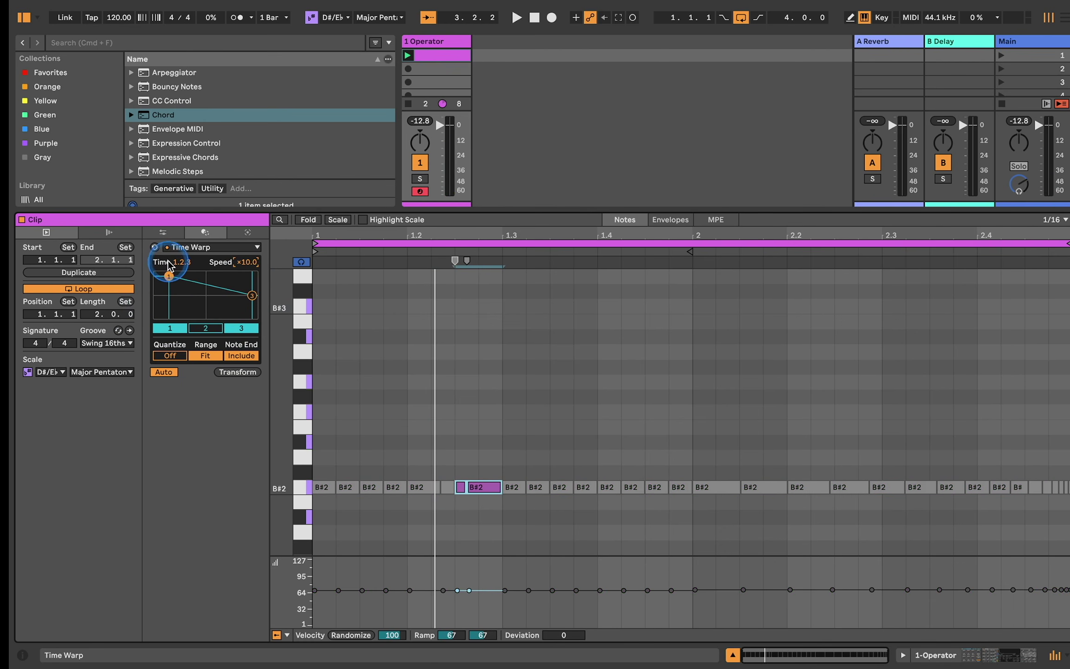
{"action": "left_click_drag", "start_coordinate": [167, 279], "coordinate": [169, 282]}
{"action": "key", "text": "space"}
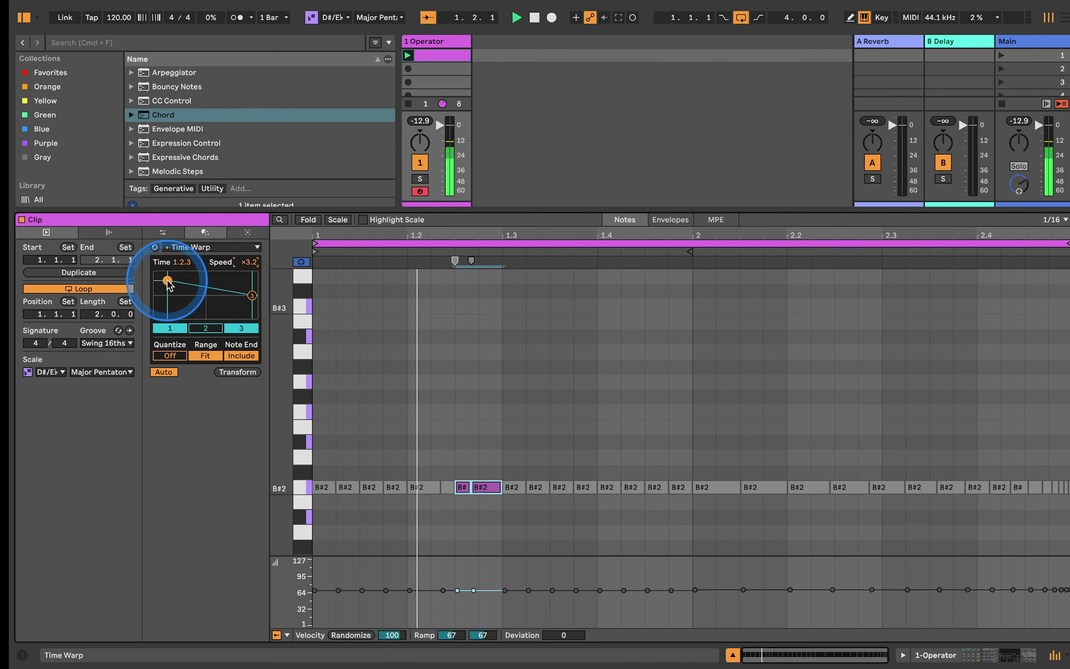
{"action": "left_click", "coordinate": [382, 357]}
{"action": "left_click", "coordinate": [556, 476]}
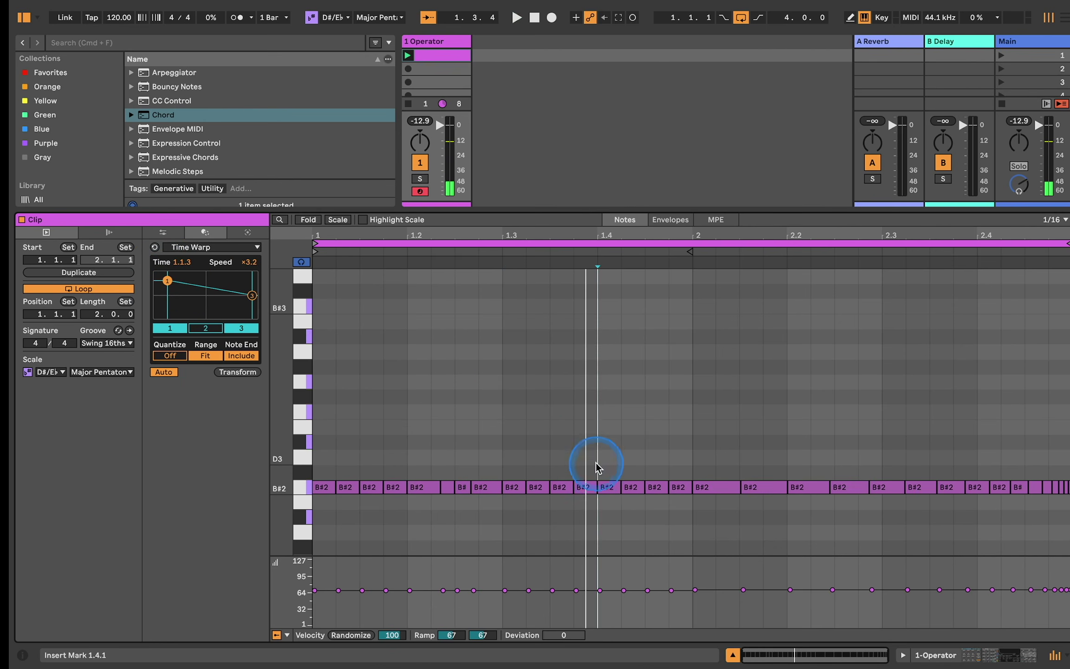
Warp the four notes of beat 4 in bar 1 with the first breakpoint at ×0.4 speed and audition the clip.
{"action": "left_click_drag", "start_coordinate": [606, 470], "coordinate": [674, 504]}
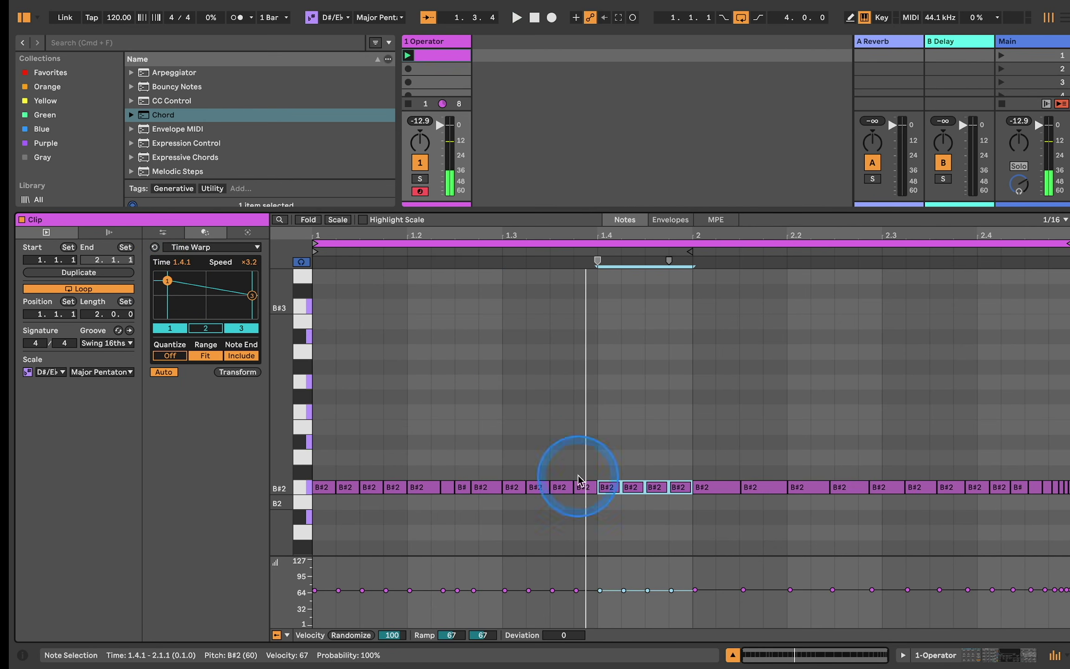
{"action": "left_click_drag", "start_coordinate": [167, 281], "coordinate": [168, 311]}
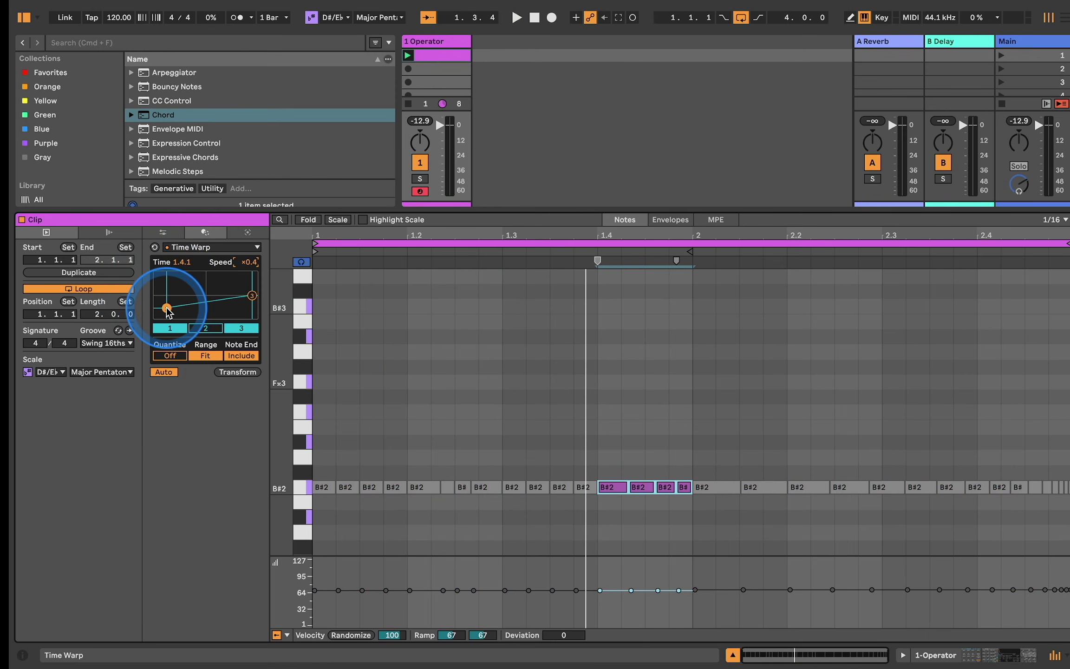
{"action": "left_click", "coordinate": [234, 289]}
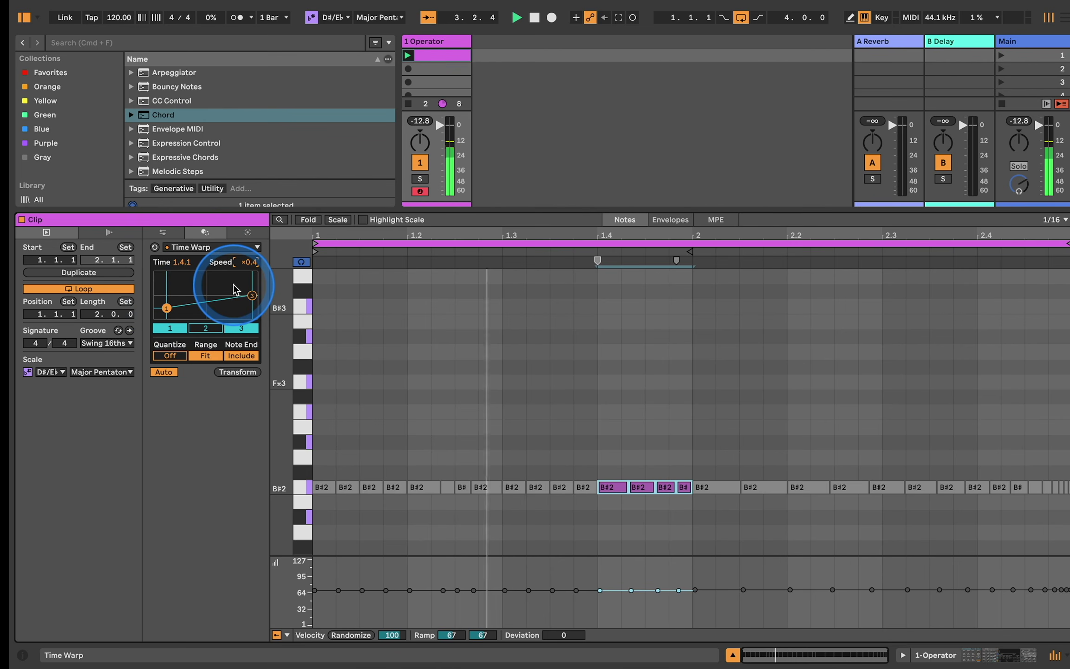
{"action": "key", "text": "space"}
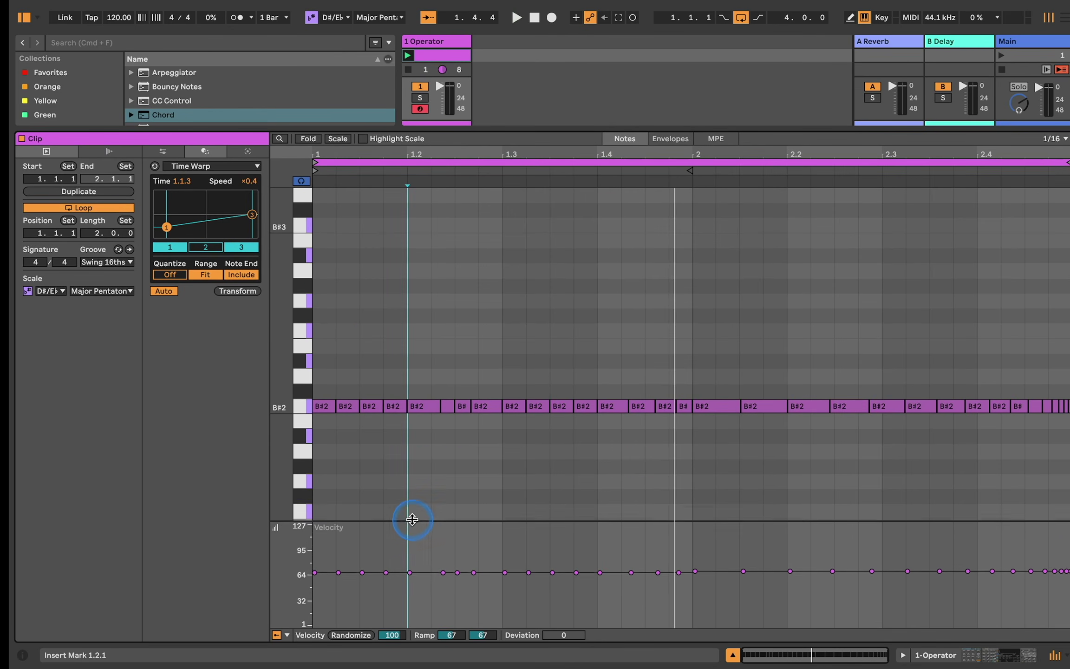
Enlarge the velocity lane and raise the velocity of all B#2 notes in the clip to 123.
{"action": "left_click_drag", "start_coordinate": [412, 519], "coordinate": [421, 492]}
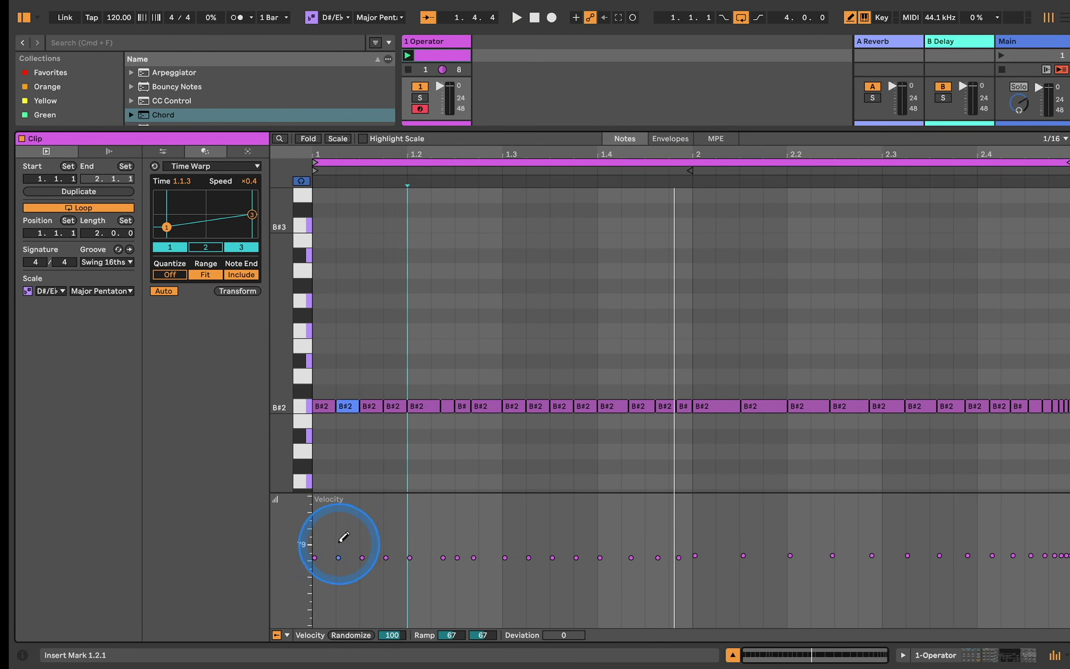
{"action": "left_click", "coordinate": [302, 406]}
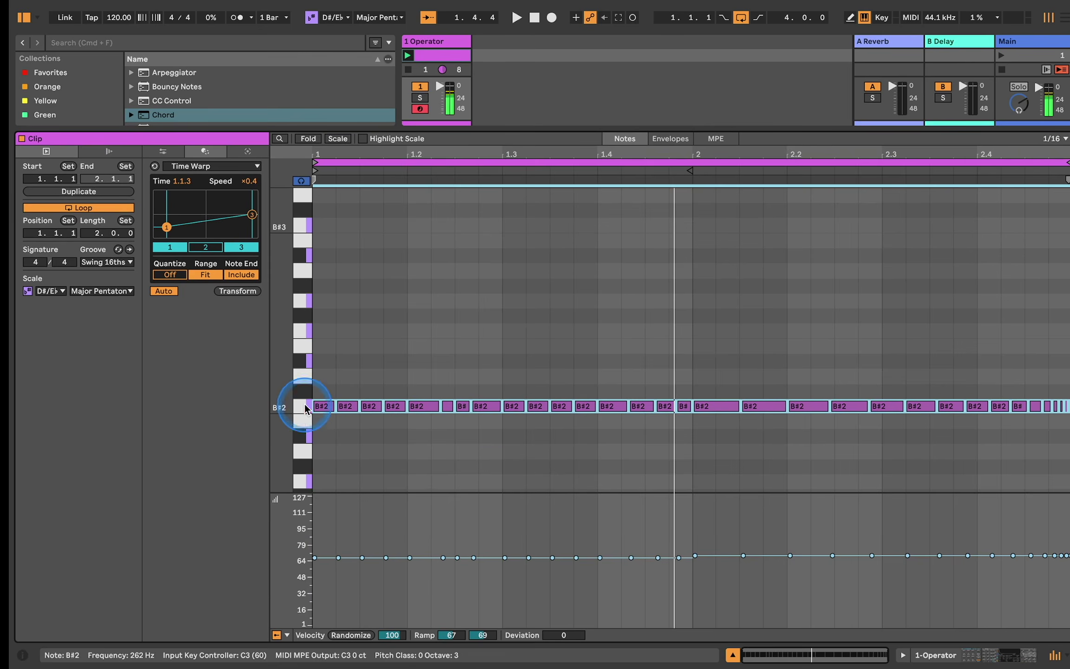
{"action": "left_click", "coordinate": [336, 556]}
{"action": "left_click_drag", "start_coordinate": [346, 555], "coordinate": [345, 500]}
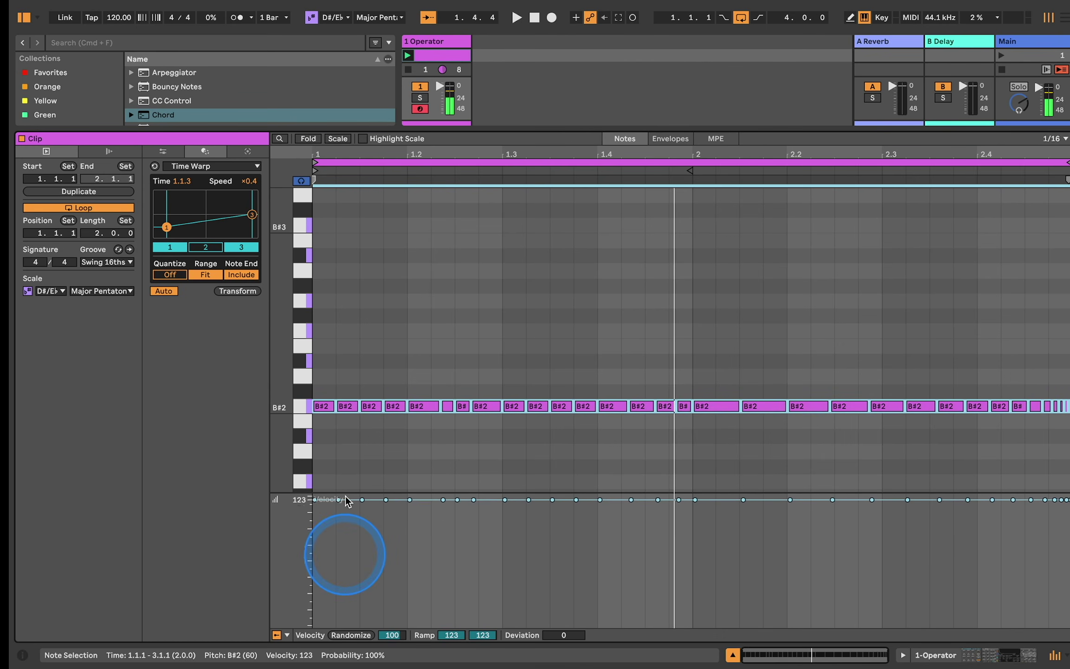
Lower the velocity of the notes in beats 1 and 3 of the first bar to 76.
{"action": "left_click", "coordinate": [351, 394]}
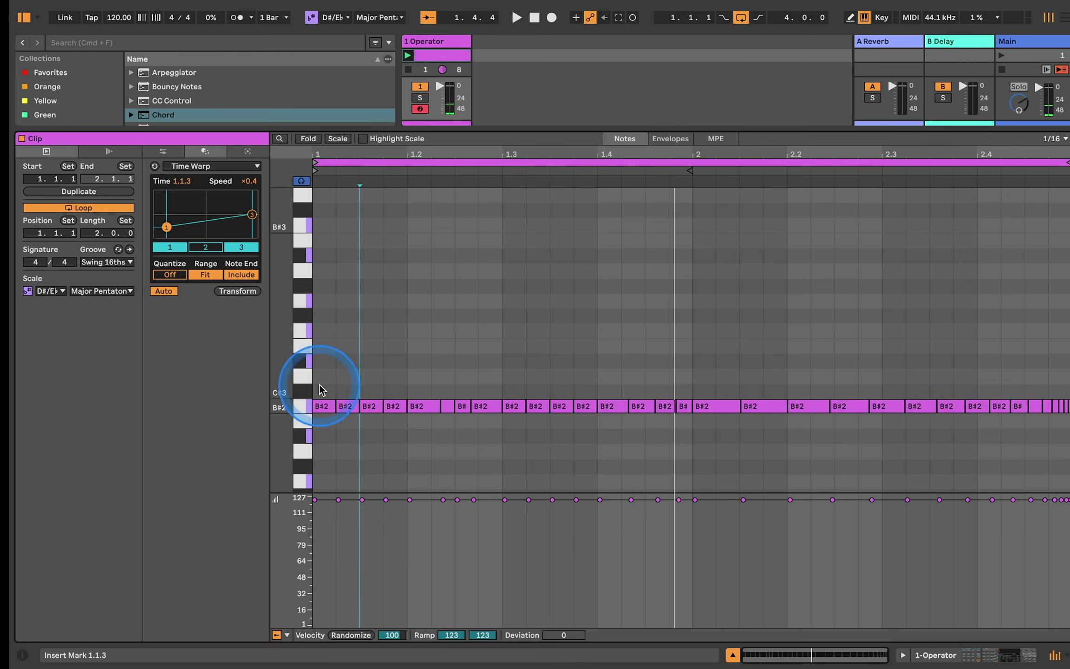
{"action": "left_click_drag", "start_coordinate": [316, 389], "coordinate": [403, 437]}
{"action": "left_click_drag", "start_coordinate": [515, 389], "coordinate": [585, 435]}
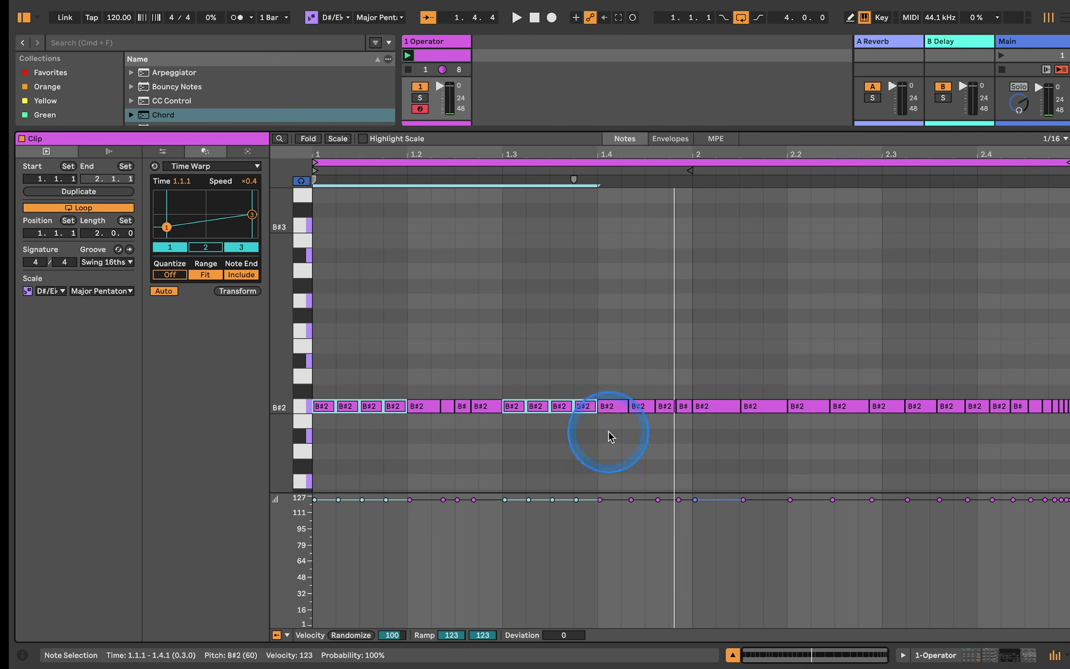
{"action": "left_click_drag", "start_coordinate": [377, 501], "coordinate": [377, 530]}
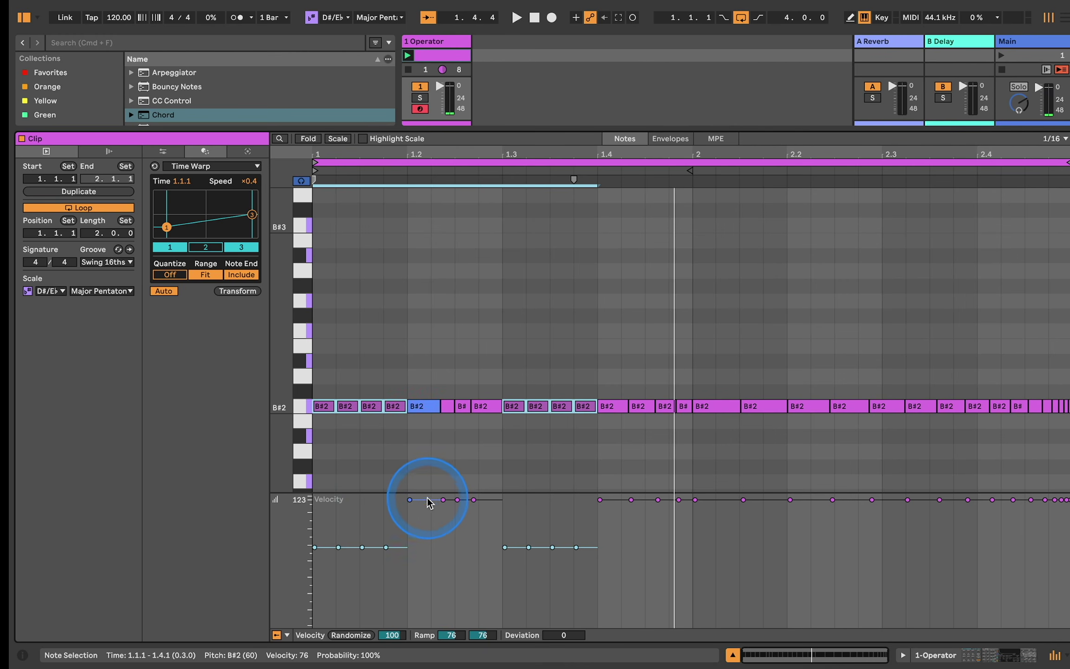
In bar 1, lower the velocities of beat 2's middle two notes to 62 and 60, and grade beat 4's notes down to 13.
{"action": "left_click_drag", "start_coordinate": [443, 500], "coordinate": [444, 544]}
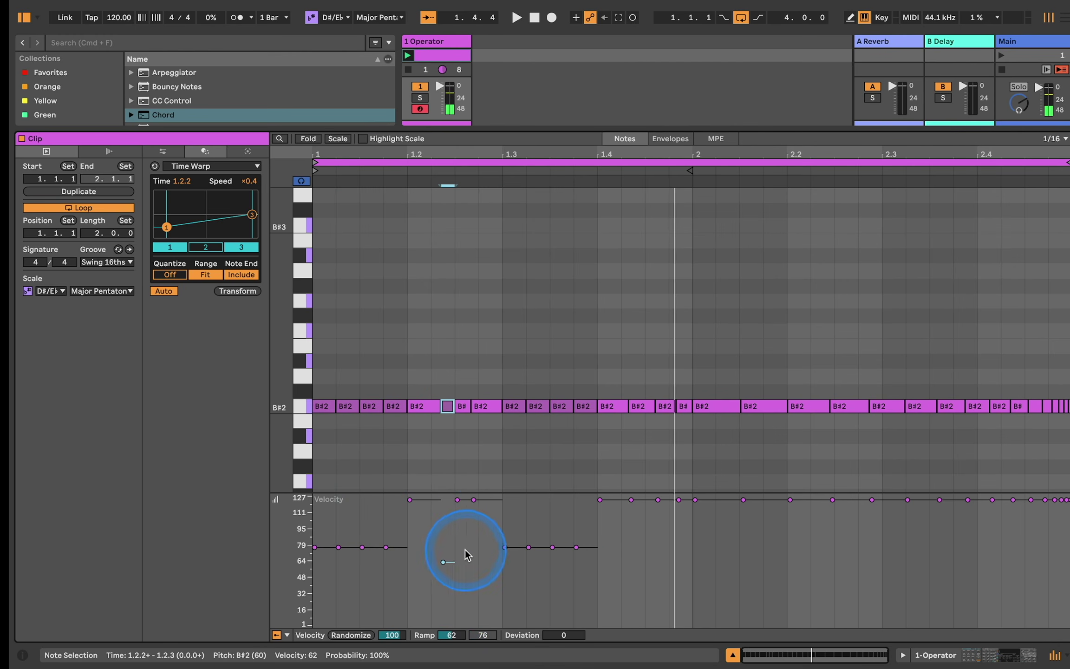
{"action": "left_click_drag", "start_coordinate": [466, 501], "coordinate": [466, 534]}
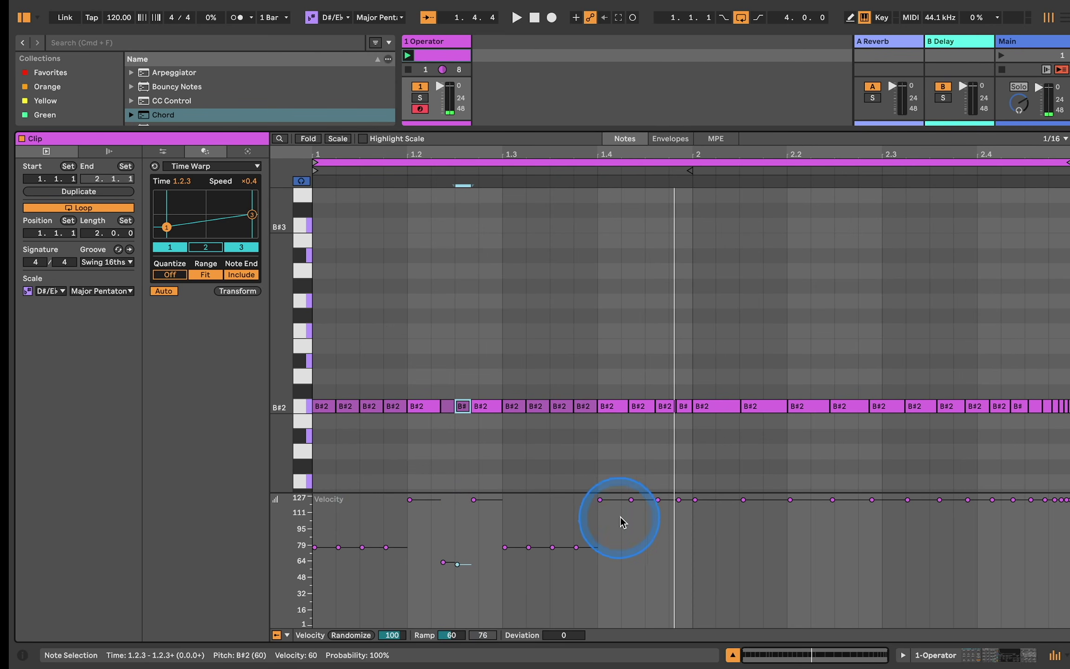
{"action": "left_click_drag", "start_coordinate": [615, 506], "coordinate": [615, 523]}
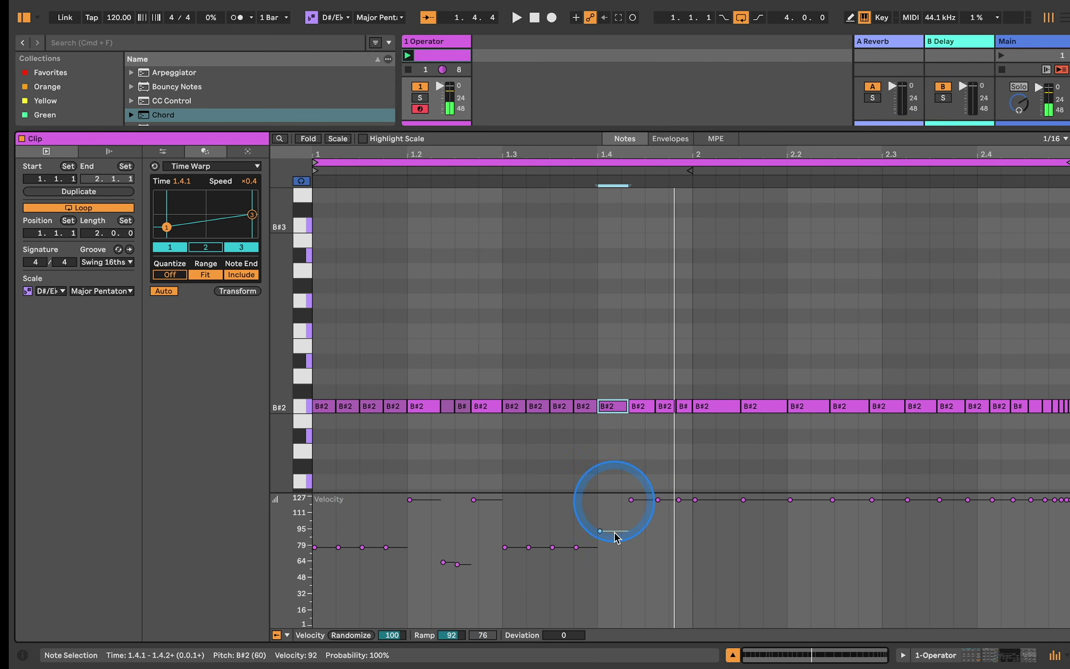
{"action": "left_click_drag", "start_coordinate": [640, 500], "coordinate": [640, 505]}
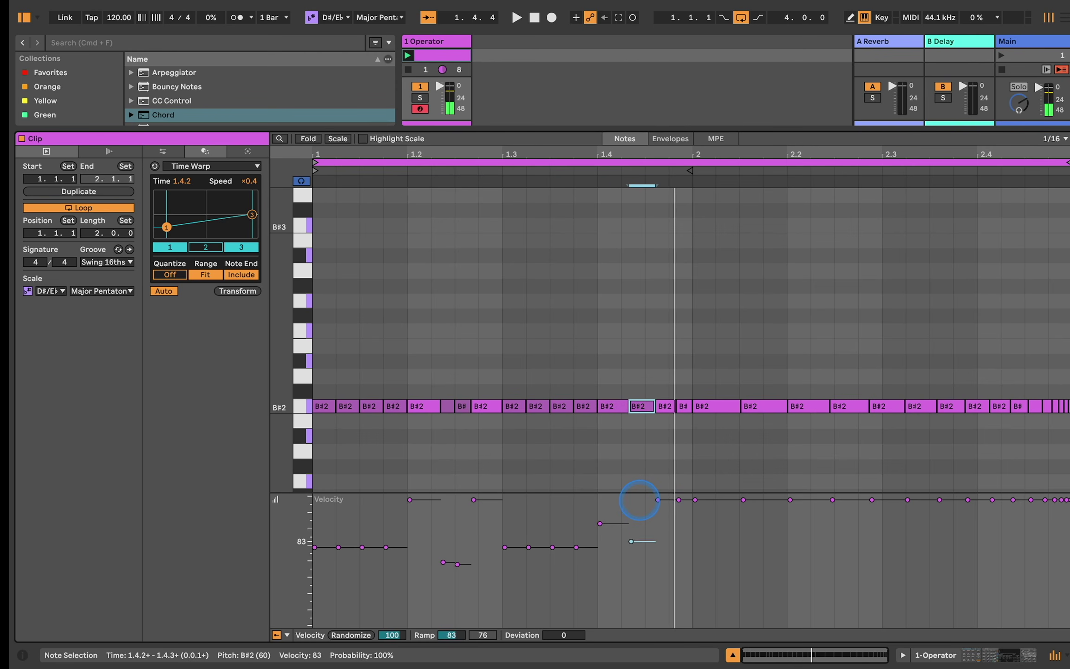
{"action": "mouse_move", "coordinate": [667, 508]}
{"action": "left_mouse_down"}
{"action": "mouse_move", "coordinate": [685, 502]}
{"action": "mouse_move", "coordinate": [685, 534]}
{"action": "left_mouse_up"}
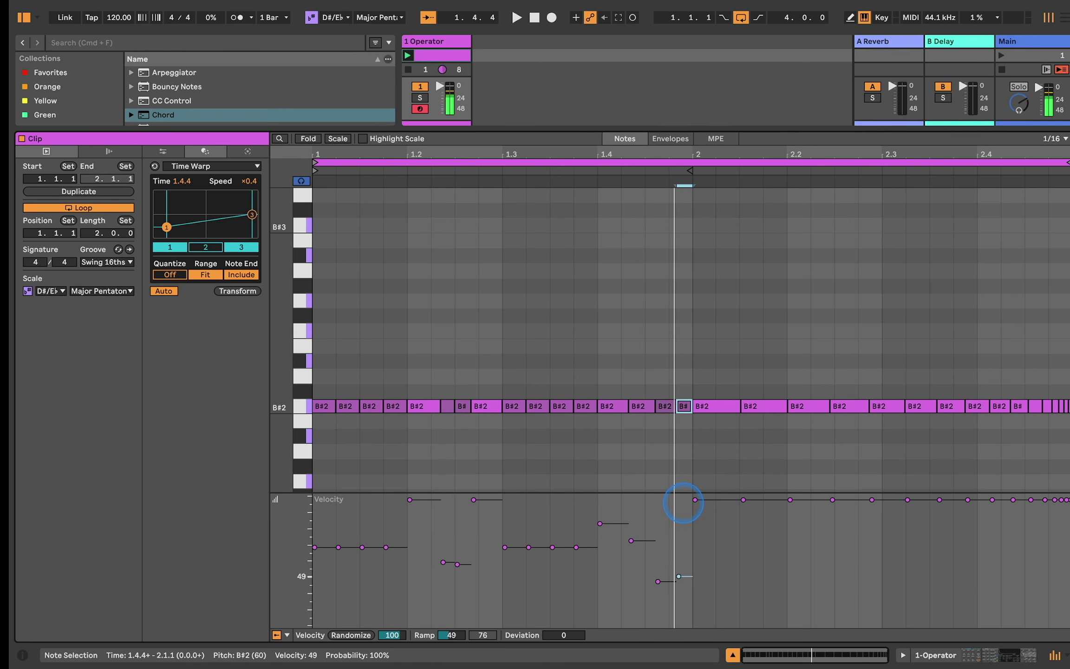
{"action": "left_click", "coordinate": [753, 529]}
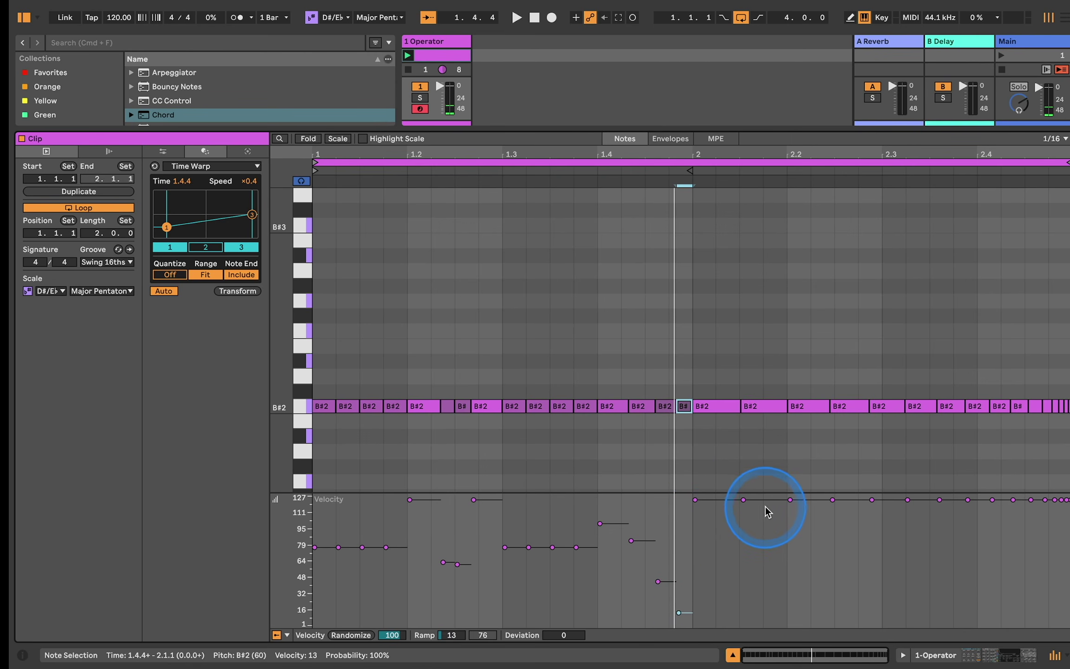
Step the velocities of bar 2's first three notes down to 110, ramp its remaining notes from 123 to 2, and audition the clip.
{"action": "left_click_drag", "start_coordinate": [767, 501], "coordinate": [718, 495]}
{"action": "mouse_move", "coordinate": [808, 502]}
{"action": "left_mouse_down"}
{"action": "mouse_move", "coordinate": [807, 527]}
{"action": "mouse_move", "coordinate": [767, 507]}
{"action": "mouse_move", "coordinate": [803, 521]}
{"action": "left_mouse_up"}
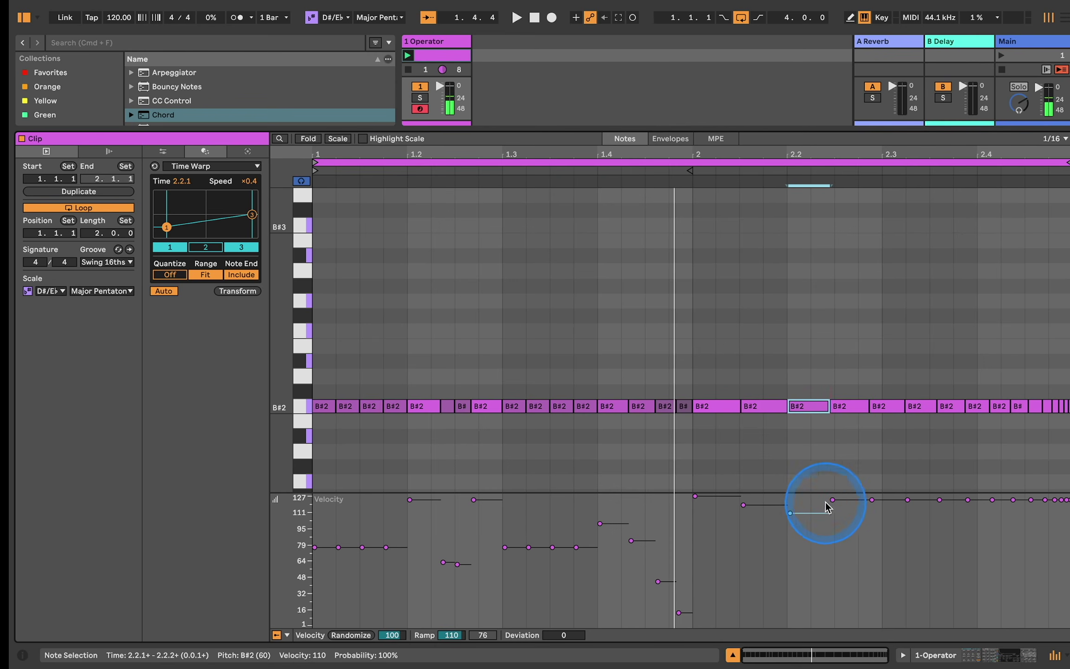
{"action": "left_click_drag", "start_coordinate": [845, 382], "coordinate": [961, 483]}
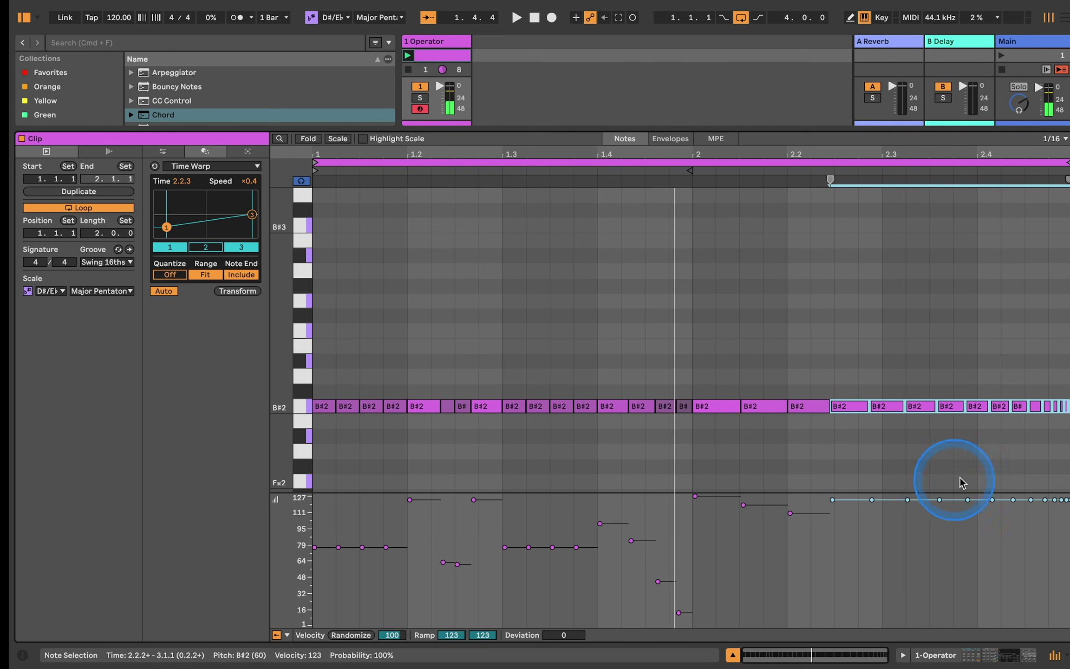
{"action": "key", "text": "b"}
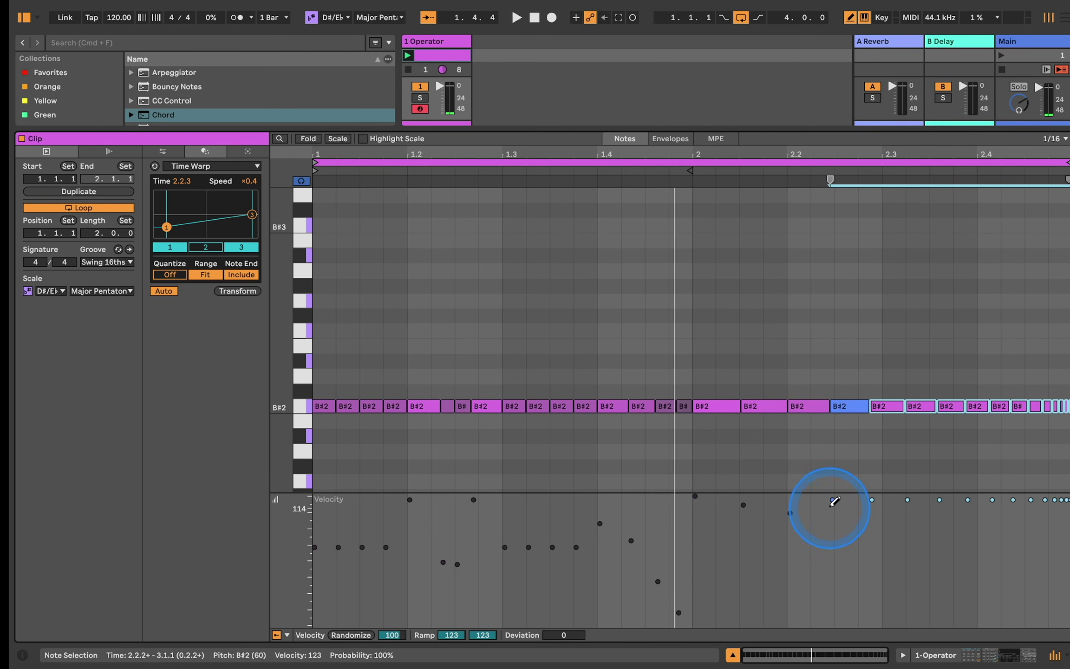
{"action": "left_click_drag", "start_coordinate": [834, 501], "coordinate": [1064, 620]}
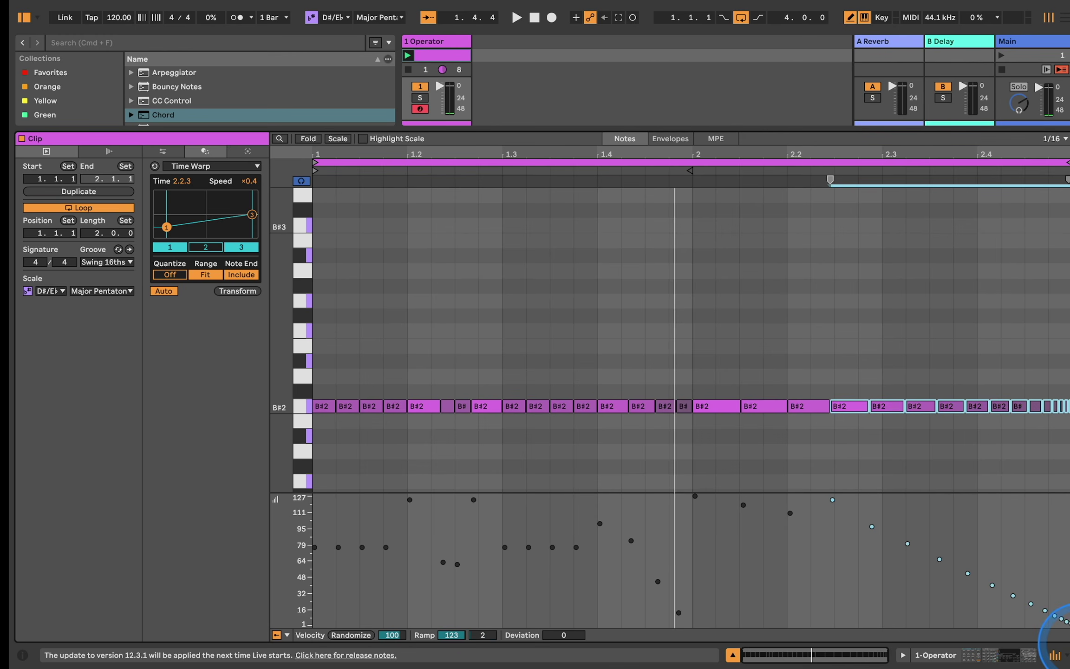
{"action": "key", "text": "b"}
{"action": "key", "text": "space"}
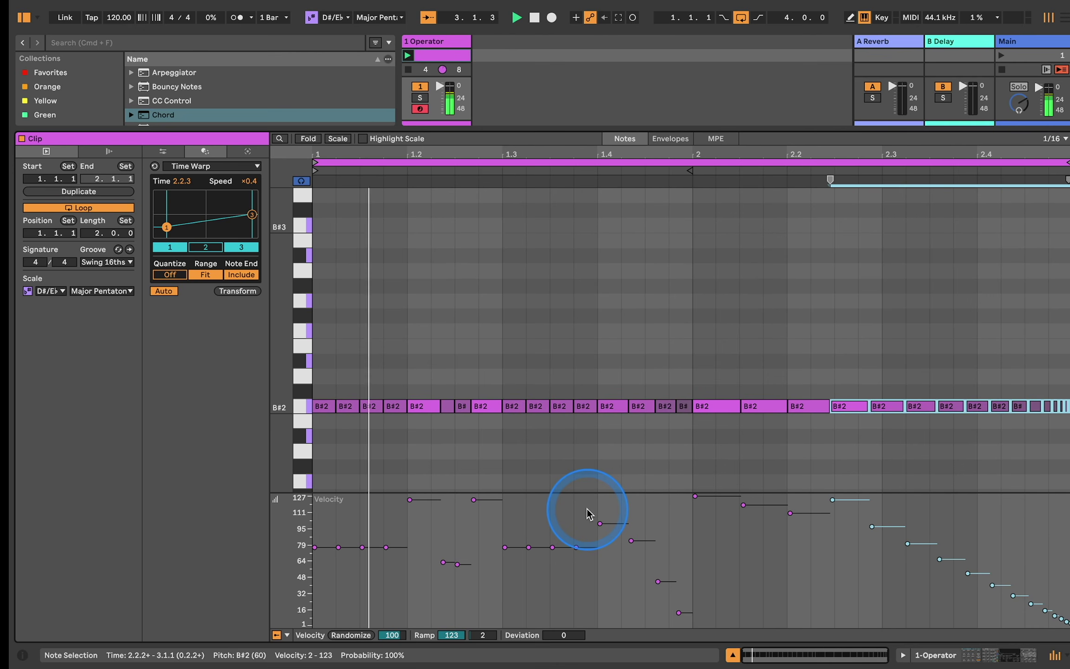
Set Operator's oscillator C to 100 % velocity sensitivity, -41 dB level and 0.0 dB envelope sustain with a 395 ms decay.
{"action": "left_click", "coordinate": [734, 655]}
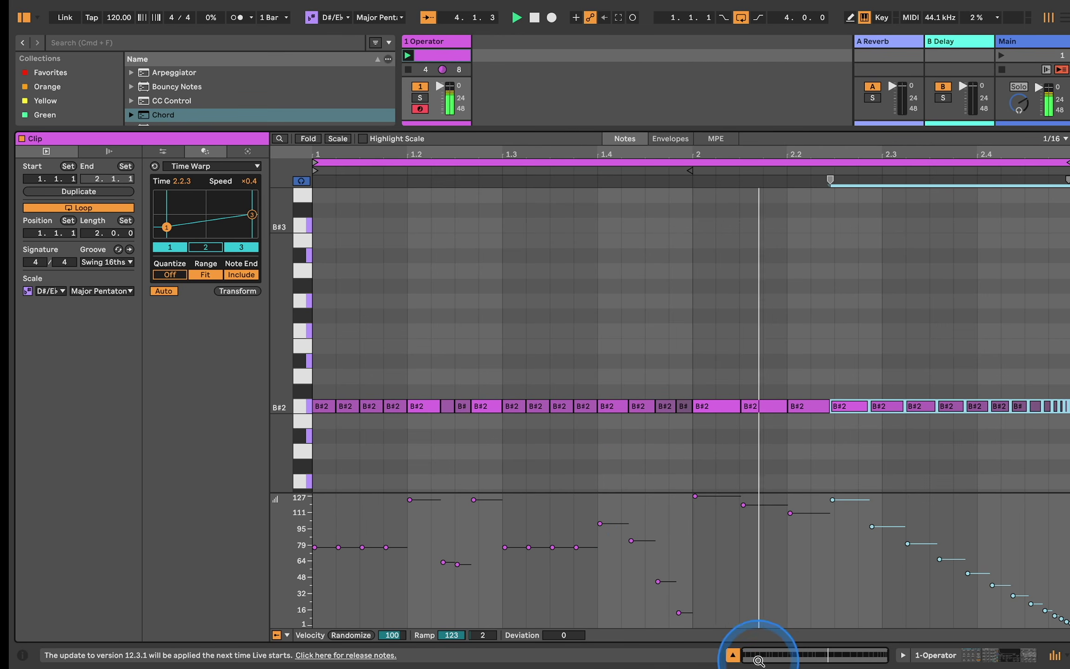
{"action": "double_click", "coordinate": [444, 41]}
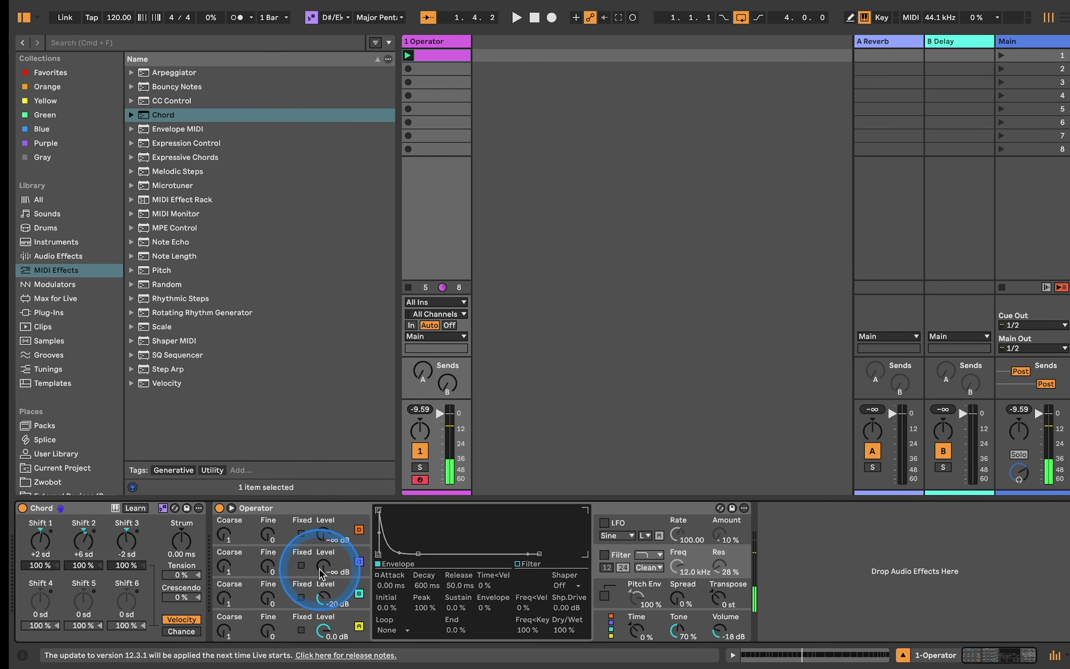
{"action": "left_click", "coordinate": [312, 549]}
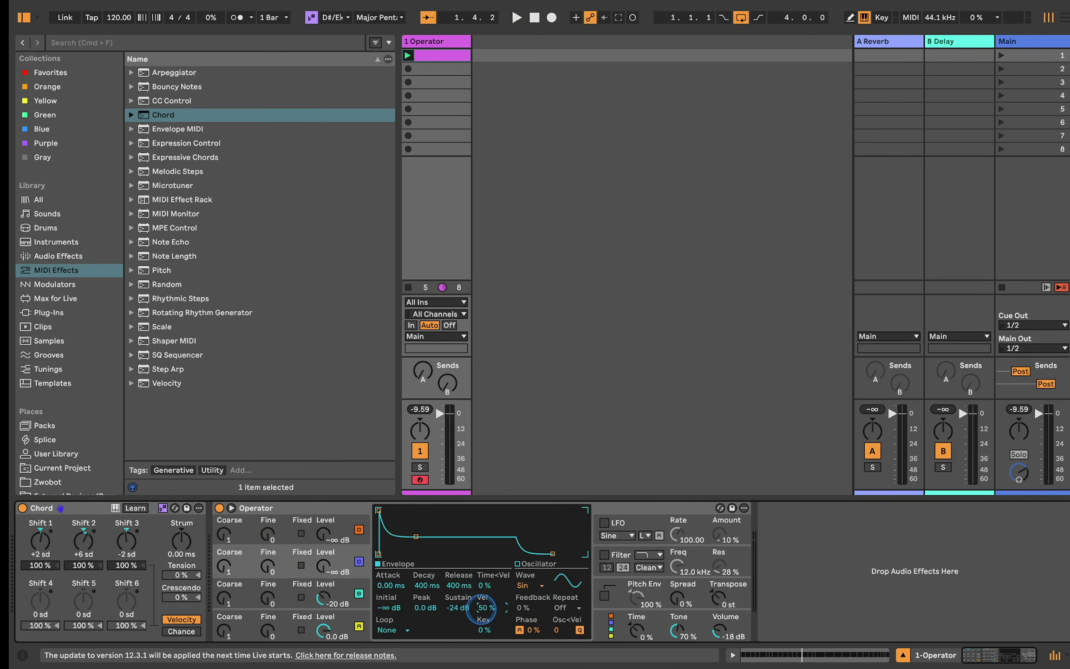
{"action": "left_click_drag", "start_coordinate": [486, 608], "coordinate": [486, 584]}
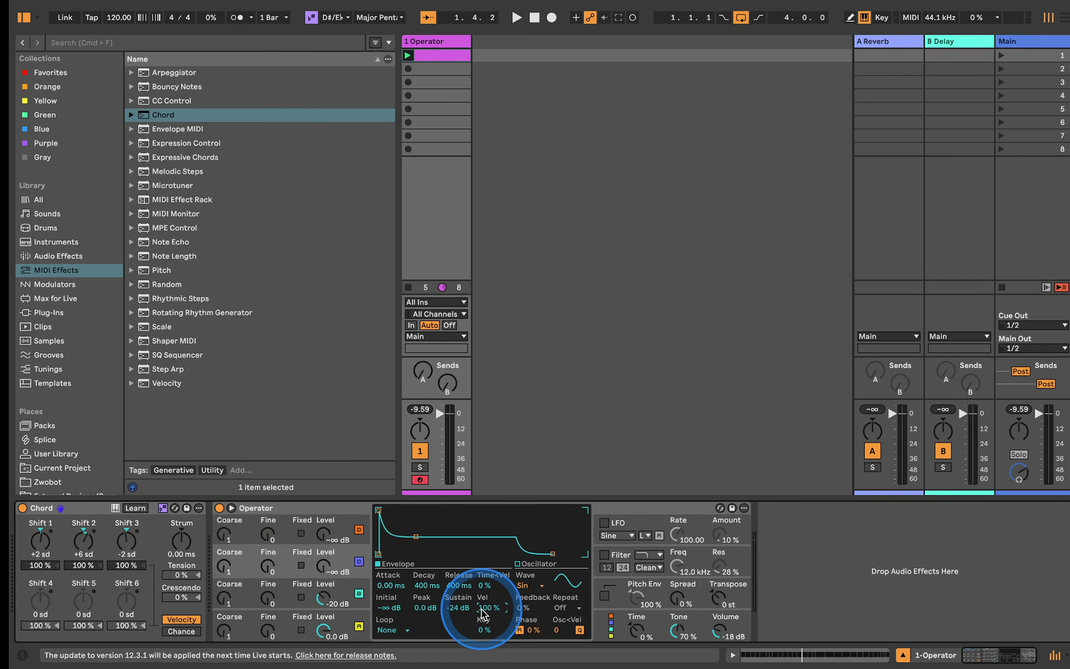
{"action": "left_click_drag", "start_coordinate": [324, 562], "coordinate": [324, 555]}
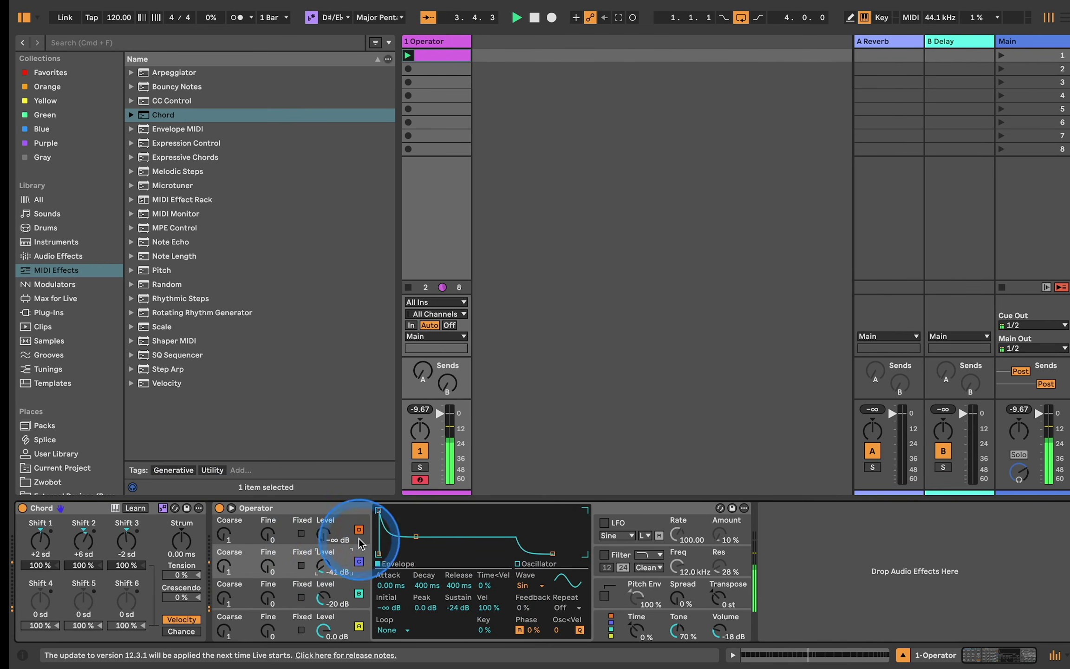
{"action": "left_click_drag", "start_coordinate": [416, 536], "coordinate": [417, 511]}
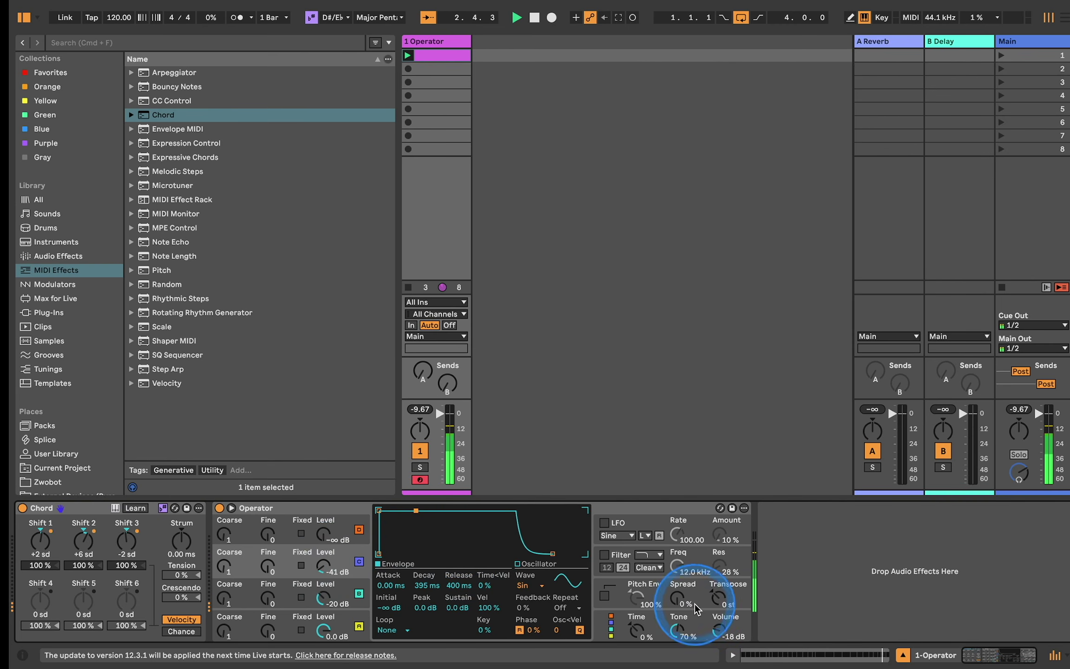
Set Operator's Spread to 36 % and compare the sound with oscillator C off and on.
{"action": "left_click_drag", "start_coordinate": [678, 604], "coordinate": [679, 590]}
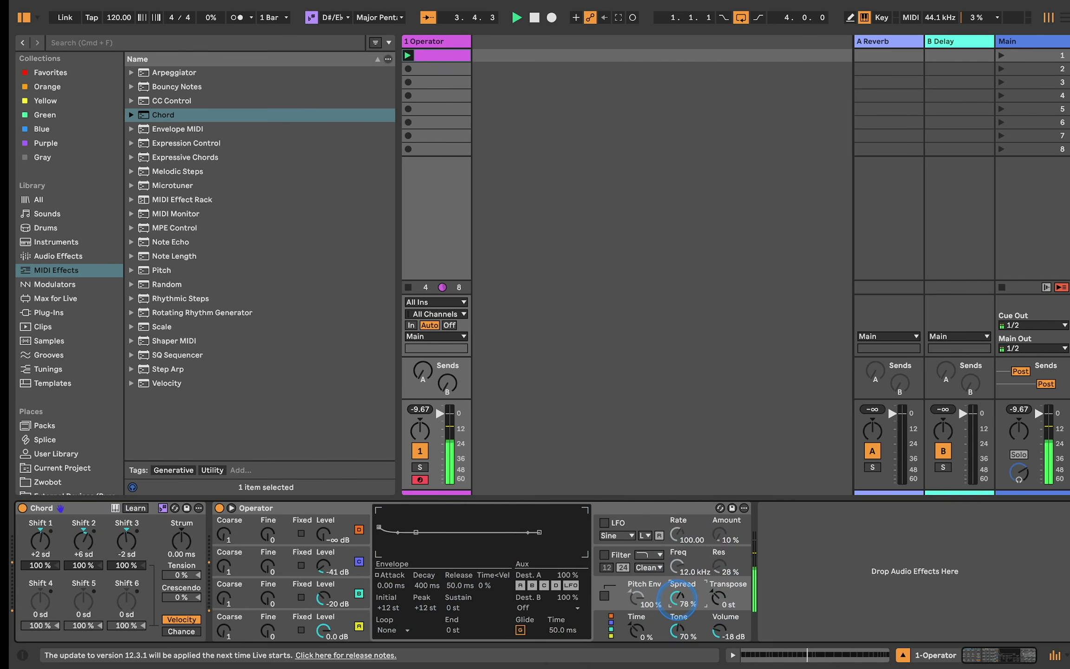
{"action": "left_click_drag", "start_coordinate": [678, 600], "coordinate": [679, 604]}
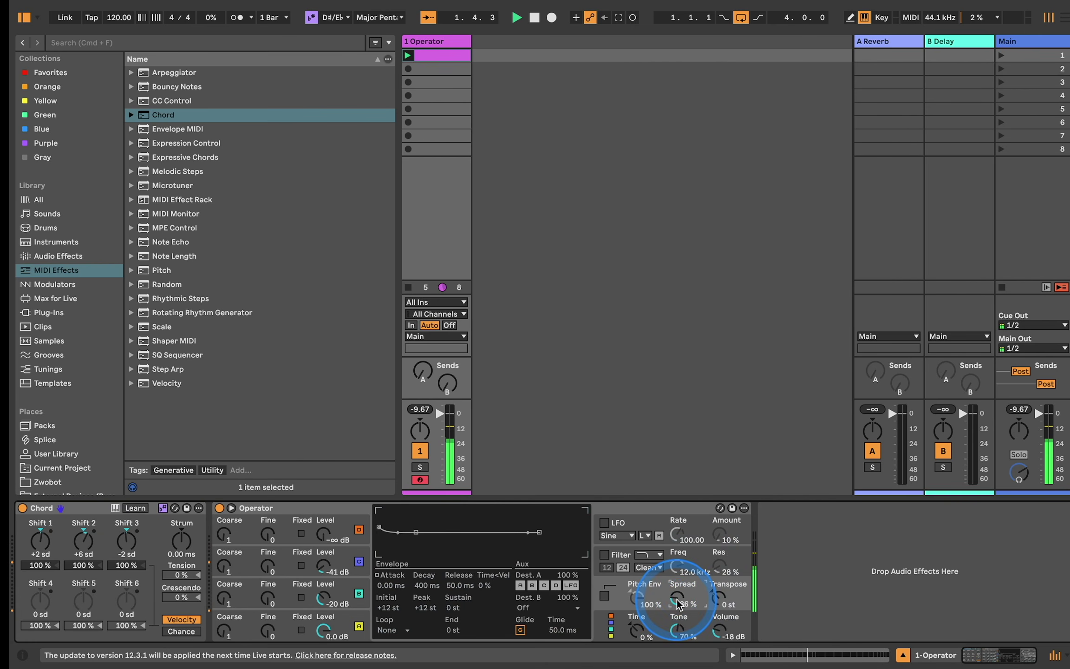
{"action": "left_click", "coordinate": [360, 562]}
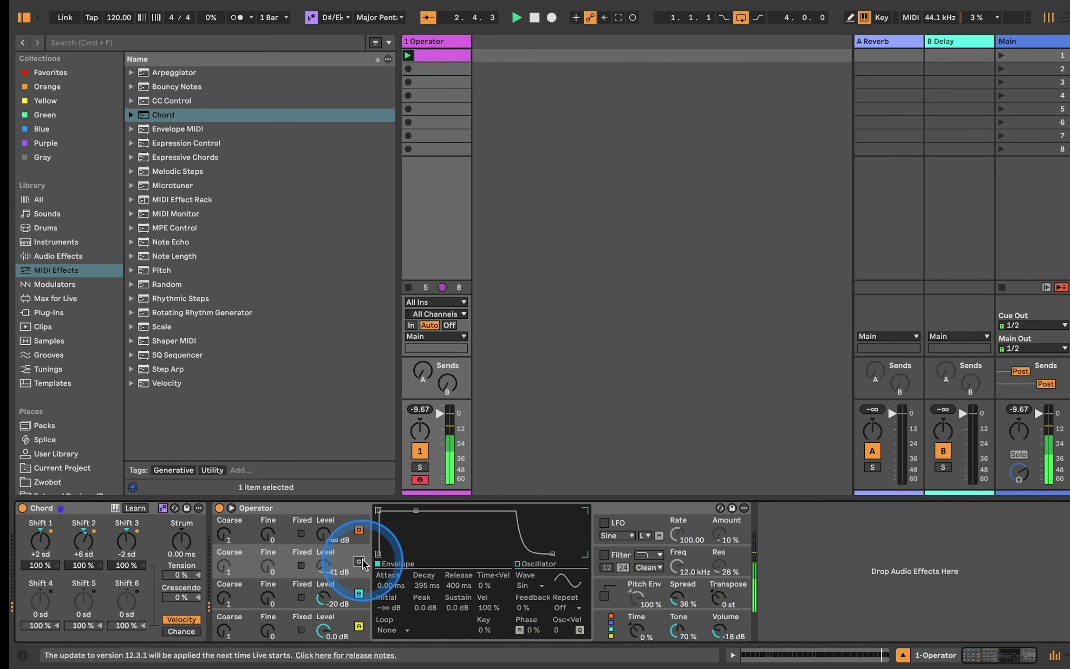
{"action": "left_click", "coordinate": [361, 563]}
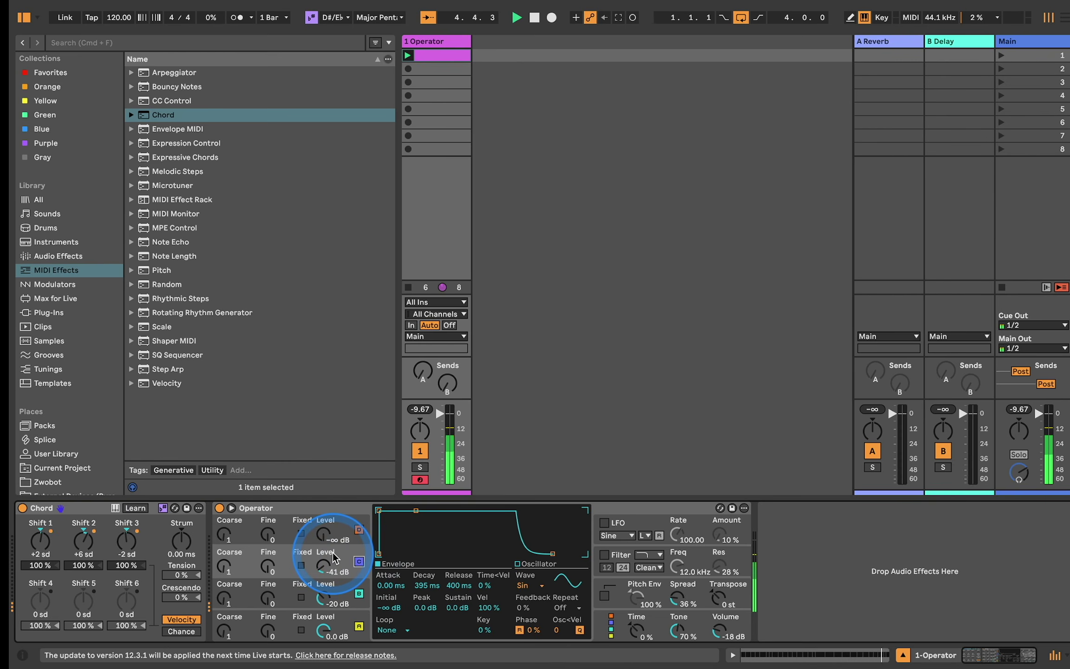
Group Chord and Operator into an Instrument Rack, show its chain list with the devices hidden, and name the rack Chord 1.
{"action": "left_click", "coordinate": [90, 508], "text": "shift"}
{"action": "key", "text": "super+g"}
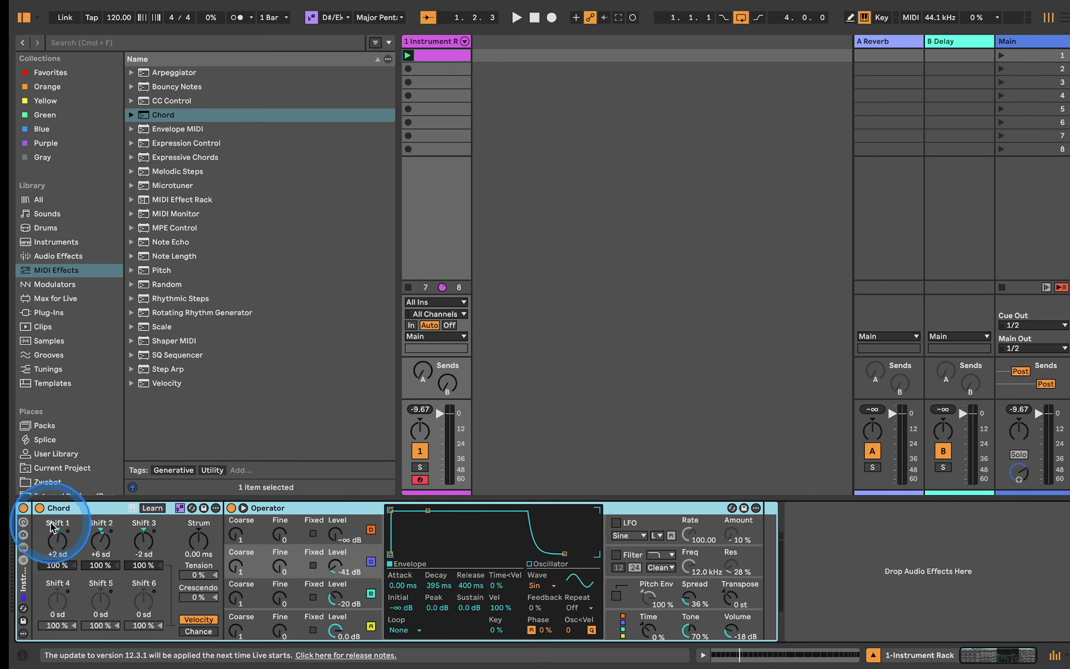
{"action": "left_click", "coordinate": [23, 560]}
{"action": "left_click", "coordinate": [23, 547]}
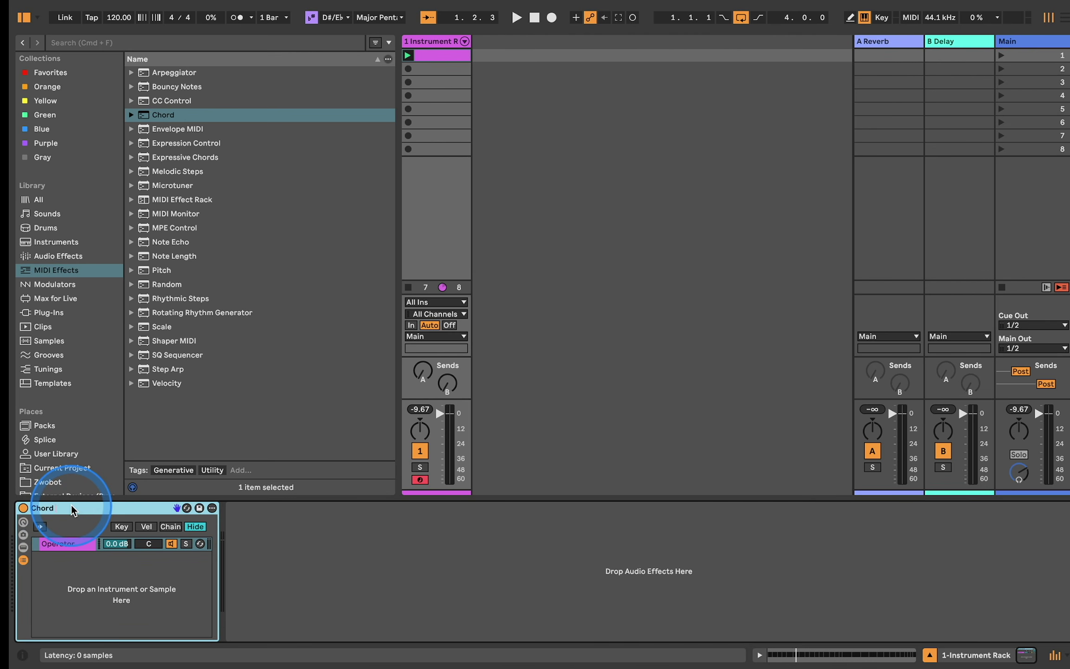
{"action": "type", "text": "1"}
{"action": "key", "text": "Return"}
{"action": "left_click", "coordinate": [447, 42]}
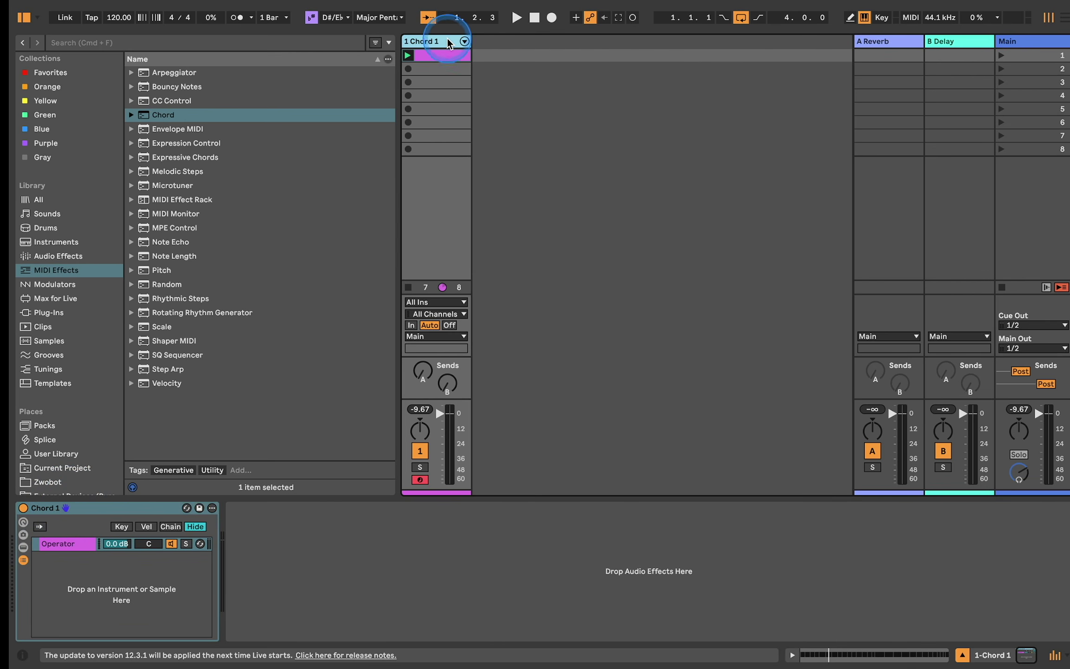
Load an empty Drum Rack from the Drums library onto a new track.
{"action": "left_click", "coordinate": [79, 242]}
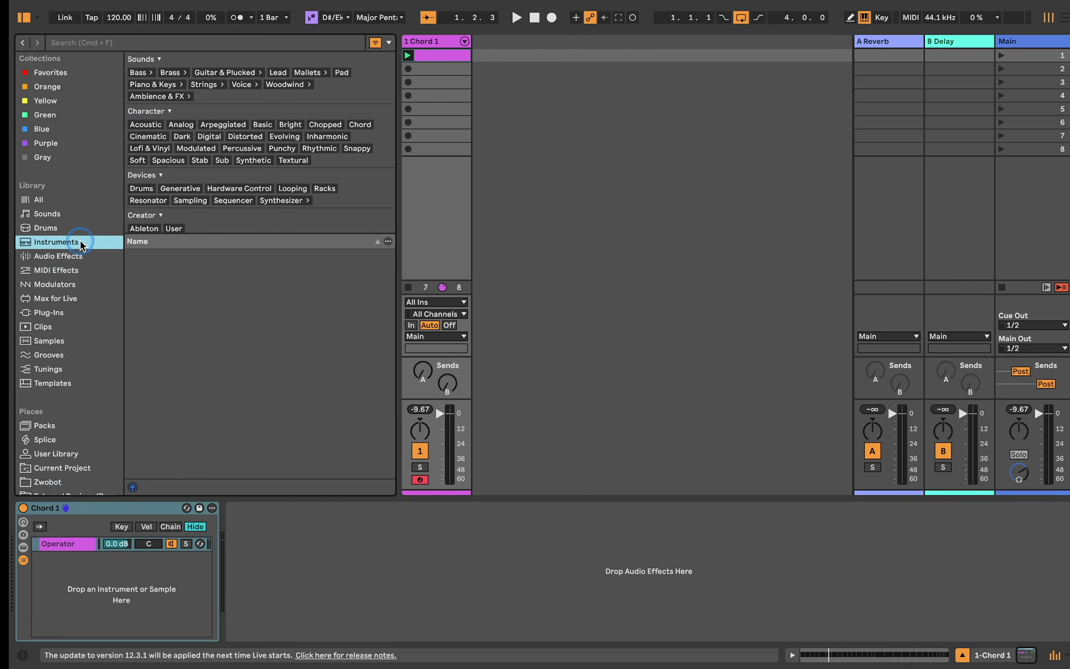
{"action": "left_click", "coordinate": [65, 228]}
{"action": "left_click", "coordinate": [149, 244]}
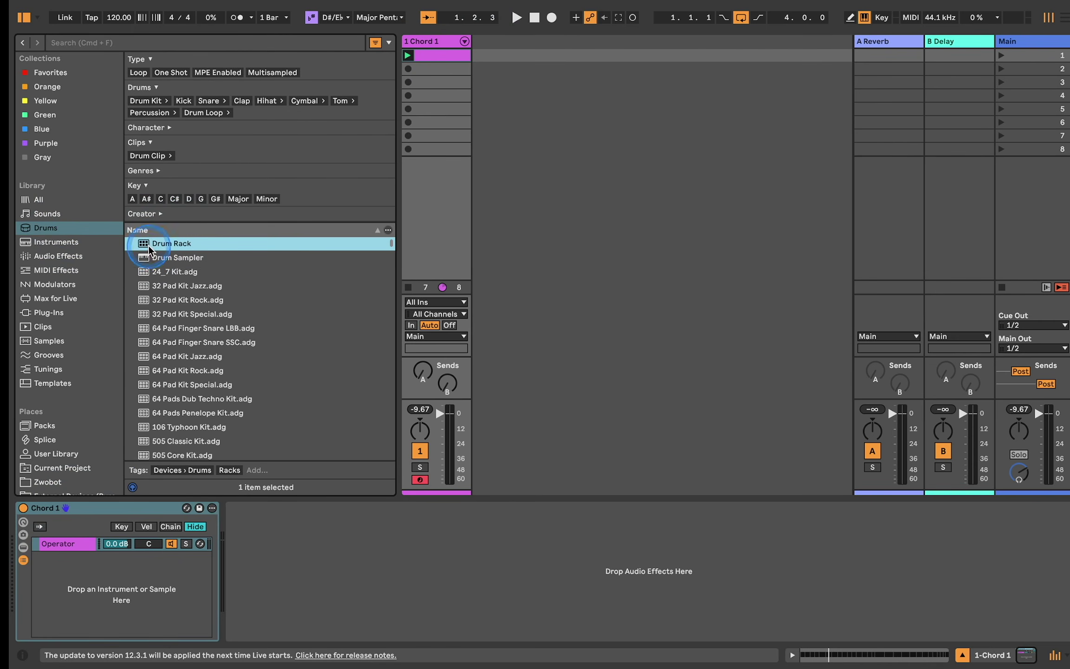
{"action": "left_click_drag", "start_coordinate": [148, 249], "coordinate": [507, 116]}
Move the Chord 1 rack from the first track onto pad C1 of the Drum Rack.
{"action": "left_click", "coordinate": [422, 41]}
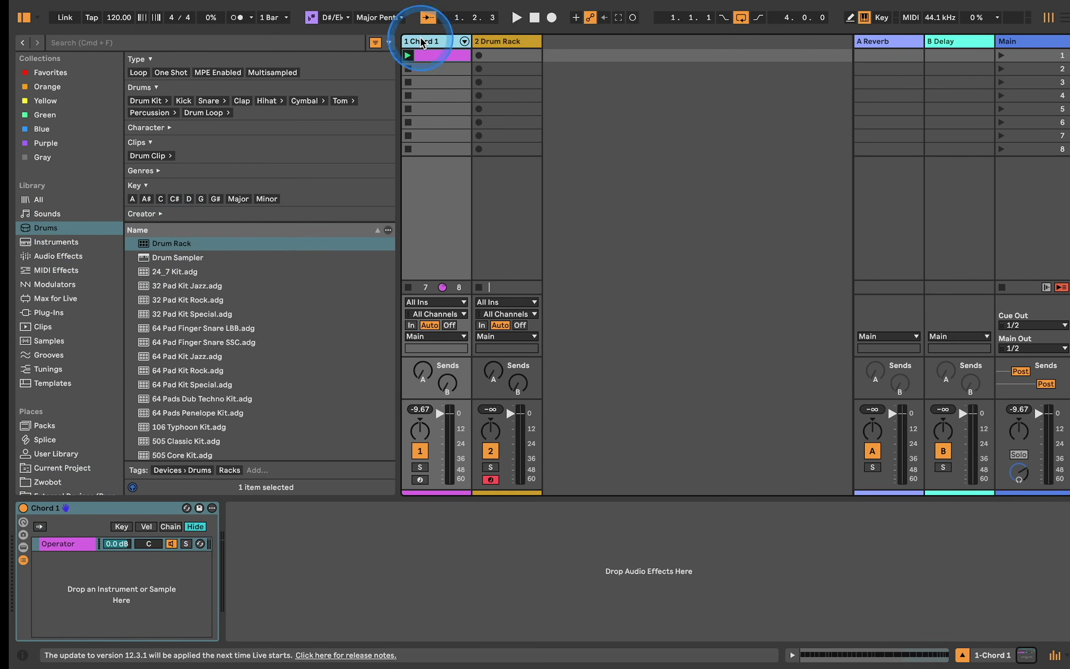
{"action": "left_click_drag", "start_coordinate": [76, 511], "coordinate": [293, 420]}
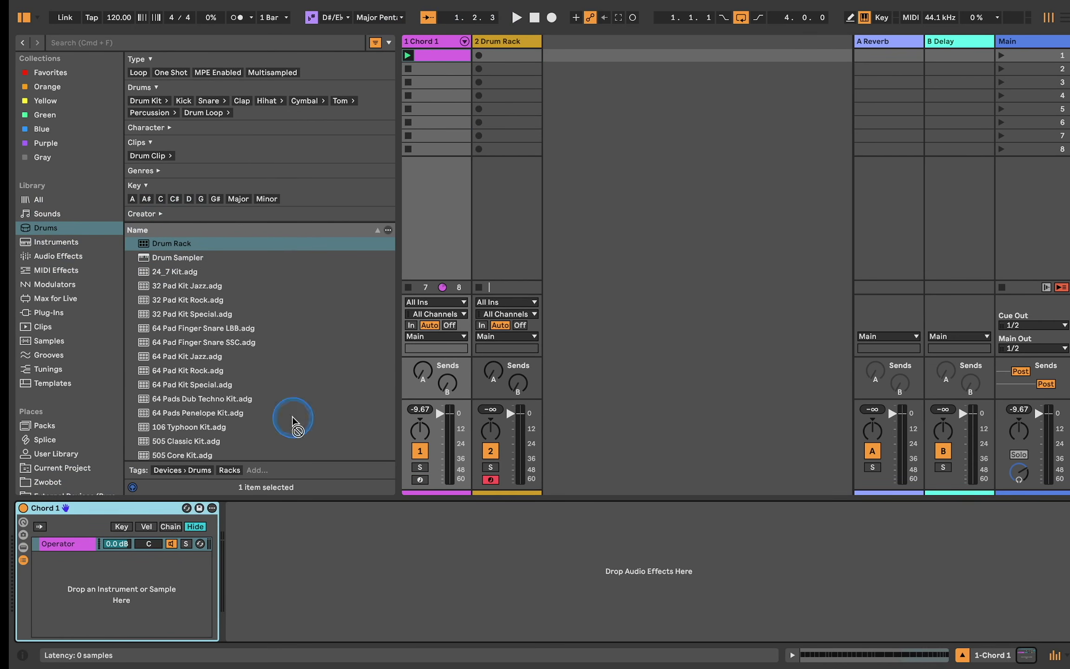
{"action": "left_click_drag", "start_coordinate": [514, 255], "coordinate": [65, 622]}
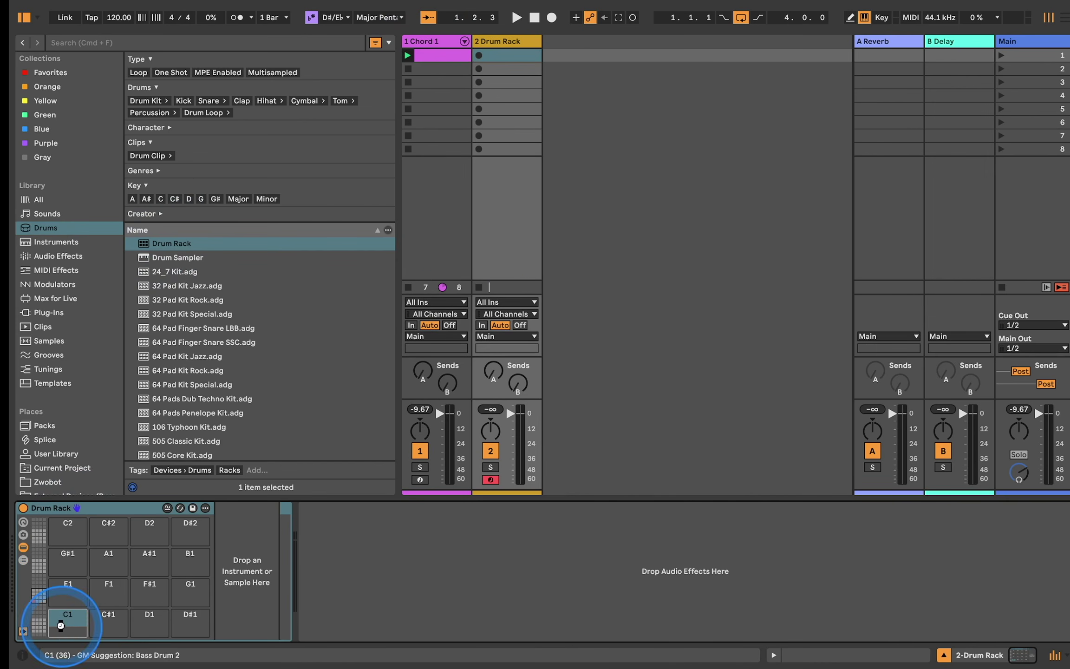
Copy all B#2 notes from the first track's clip into a new Drum Rack clip, placing them on the Chord 1 pad from 1.1.1.
{"action": "left_click", "coordinate": [430, 43]}
{"action": "double_click", "coordinate": [432, 55]}
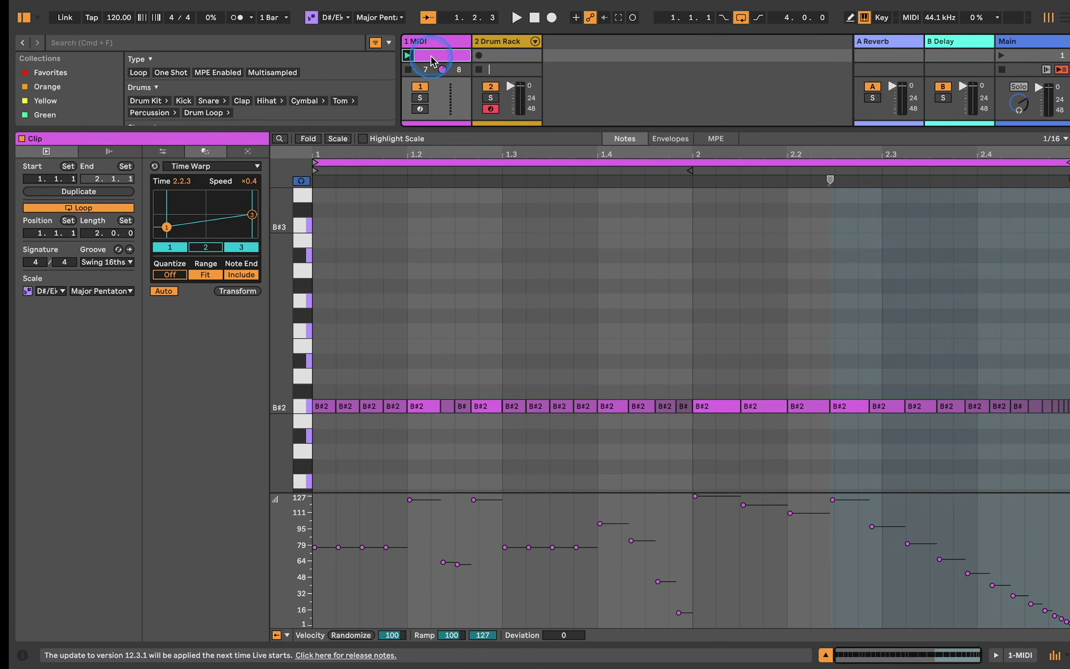
{"action": "left_click", "coordinate": [247, 425]}
{"action": "left_click", "coordinate": [303, 408]}
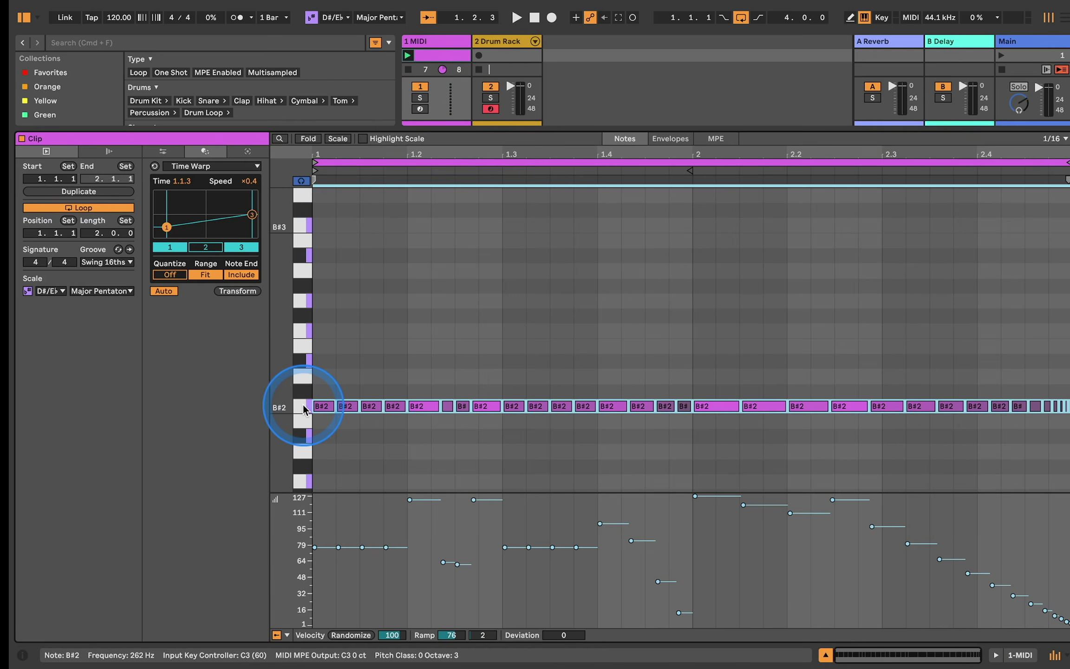
{"action": "left_click", "coordinate": [516, 56]}
{"action": "double_click", "coordinate": [504, 51]}
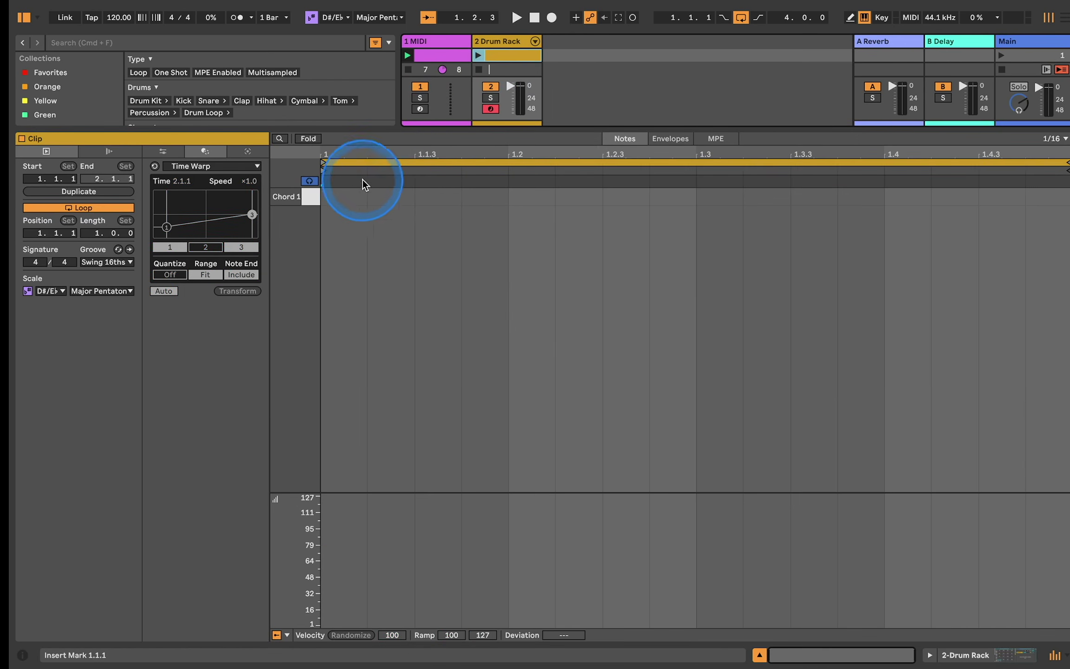
{"action": "left_click", "coordinate": [328, 202]}
{"action": "key", "text": "super+v"}
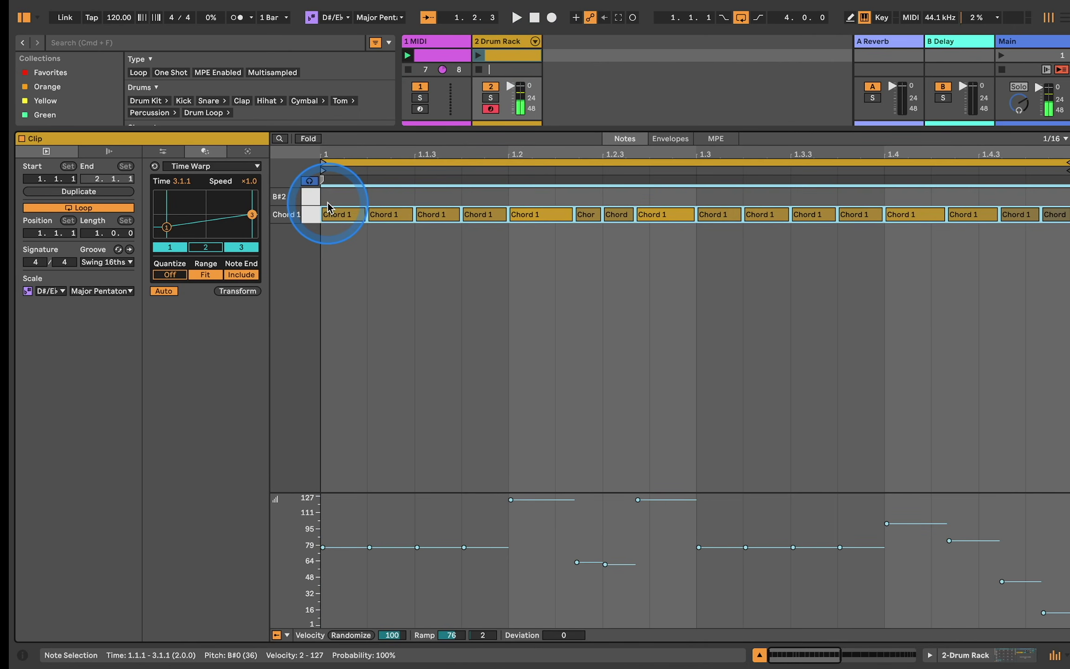
Reveal the devices inside the first track's Chord 1 rack and set Chord's Shift 1 to -2 sd.
{"action": "left_click", "coordinate": [347, 186]}
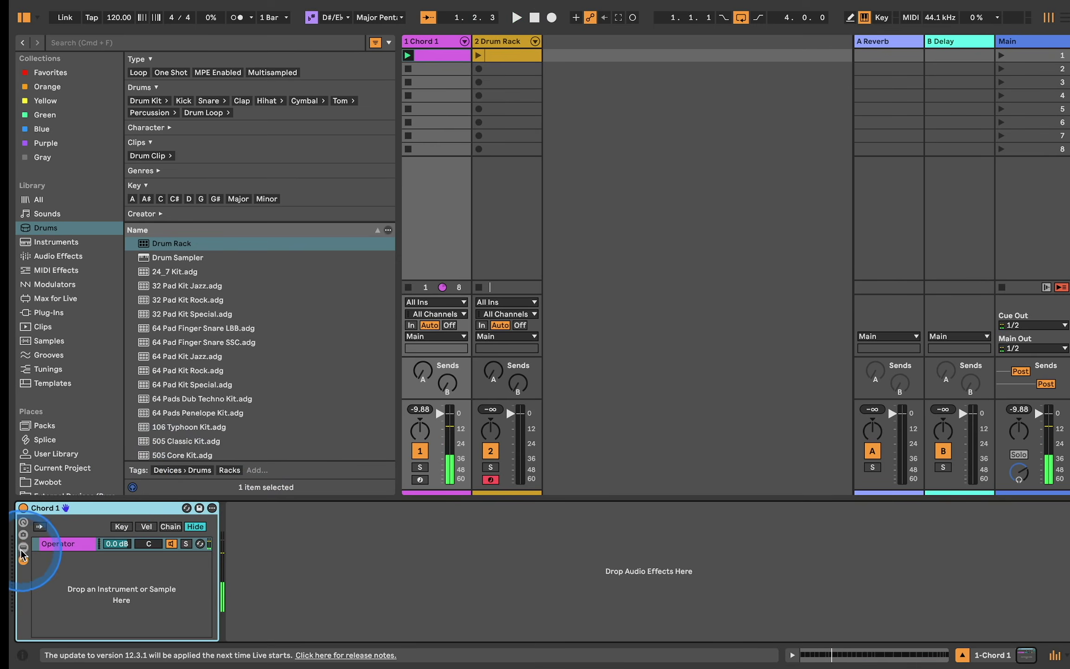
{"action": "left_click", "coordinate": [23, 548]}
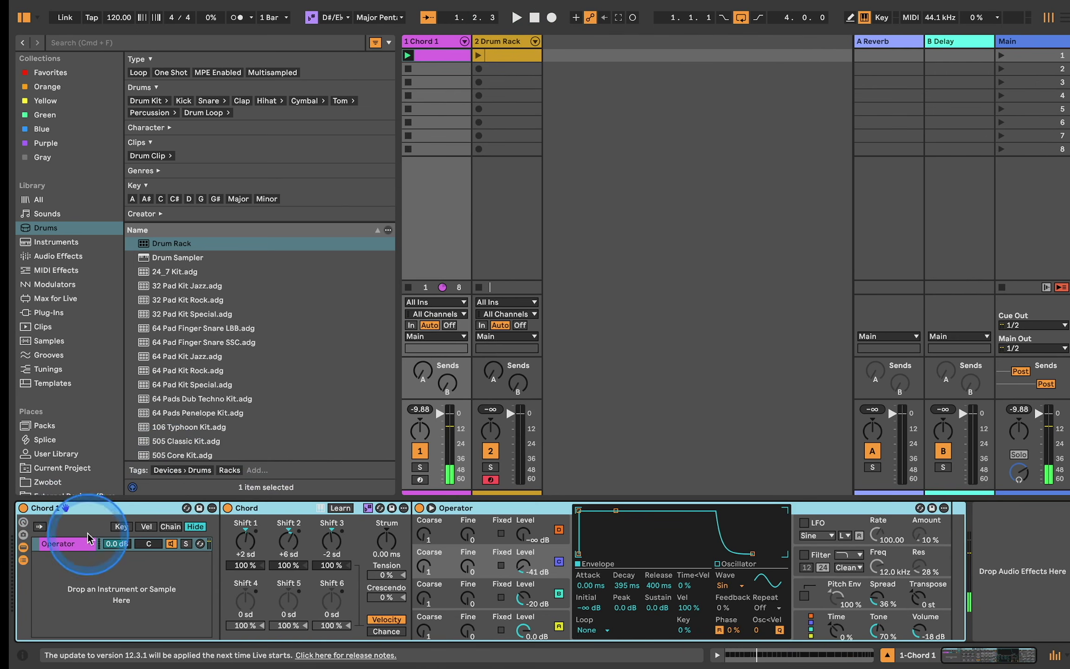
{"action": "left_click", "coordinate": [243, 547]}
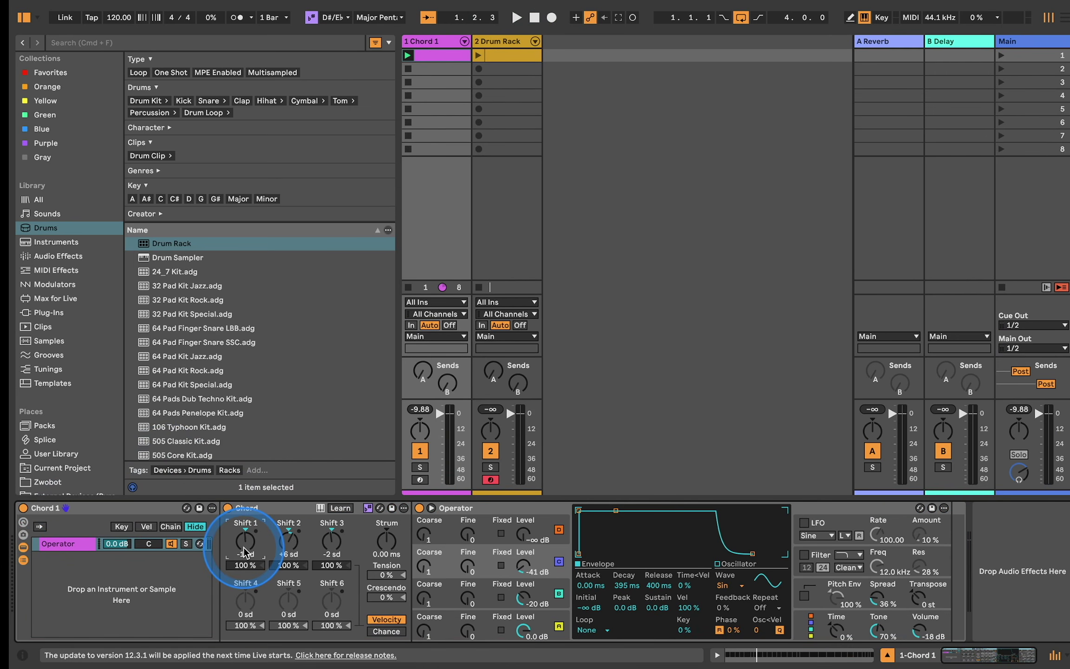
{"action": "key", "text": "space"}
{"action": "key", "text": "Down"}
Set Shift 2 to +3 sd and Shift 3 to +2 sd in the first track's Chord device.
{"action": "left_click", "coordinate": [288, 542]}
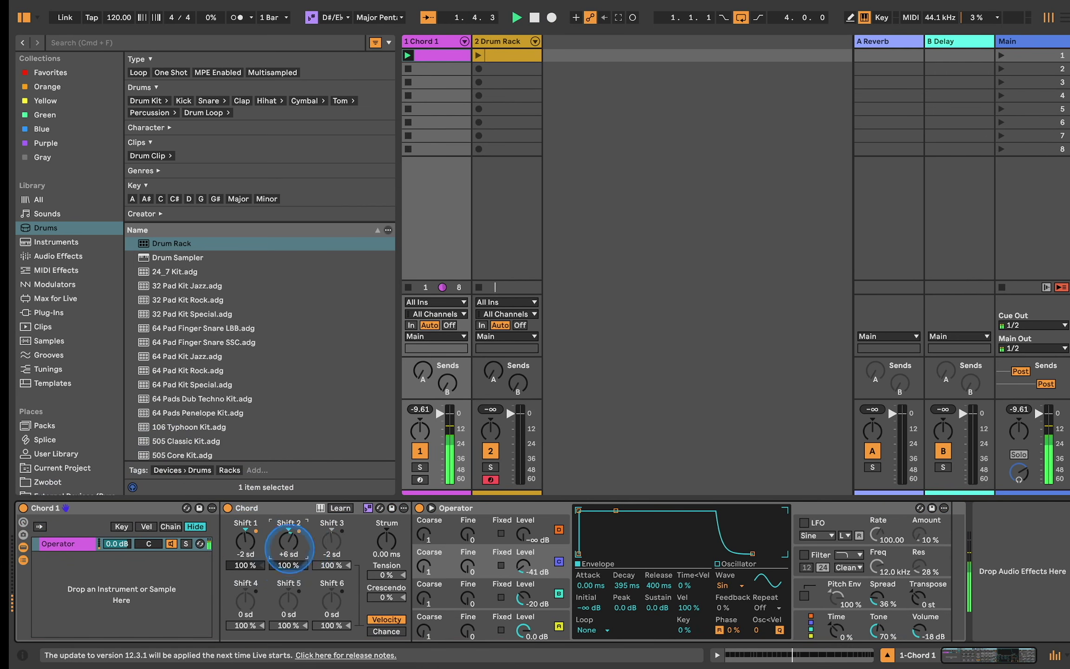
{"action": "left_click", "coordinate": [332, 541]}
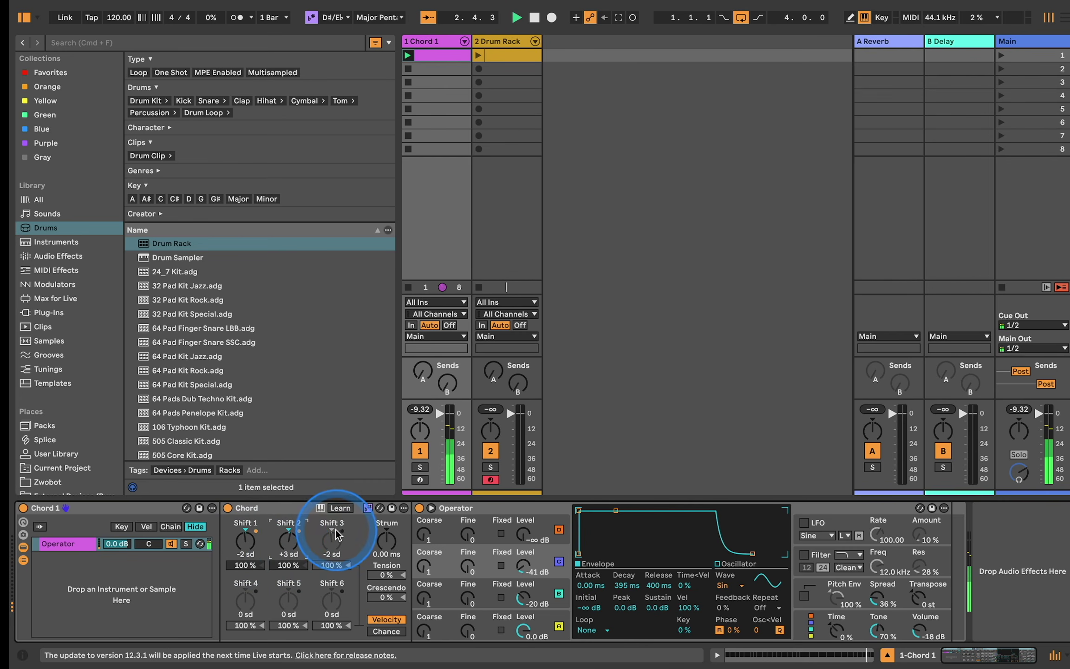
{"action": "key", "text": "Up"}
{"action": "key", "text": "Up"}
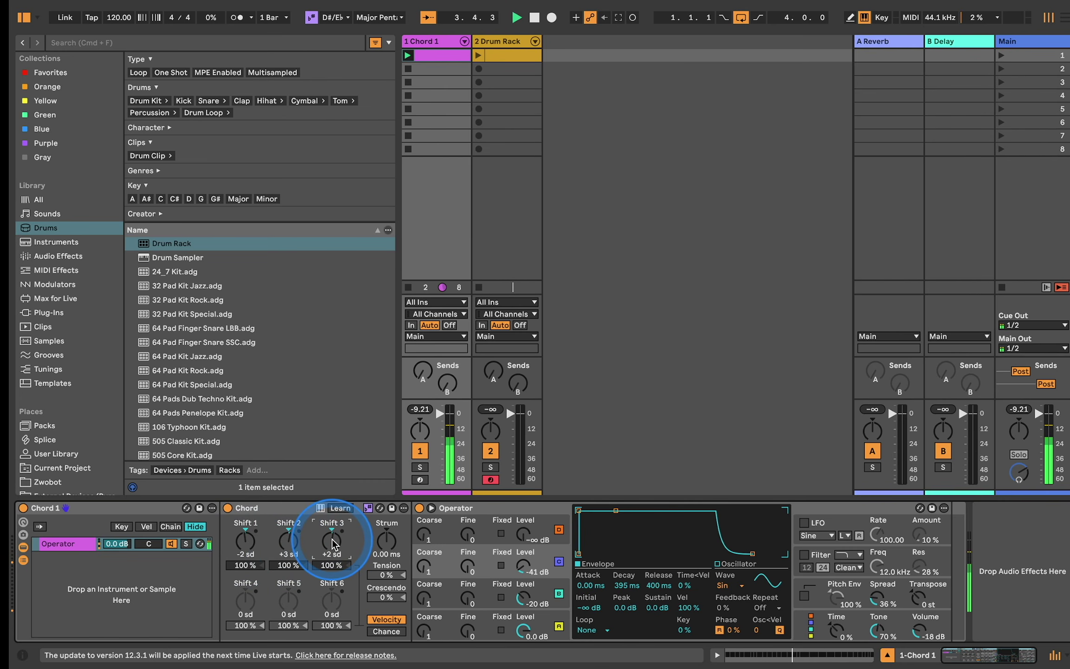
Launch the Drum Rack clip alongside the first track's clip and lower the first track's volume to about -6 dB.
{"action": "left_click", "coordinate": [478, 55]}
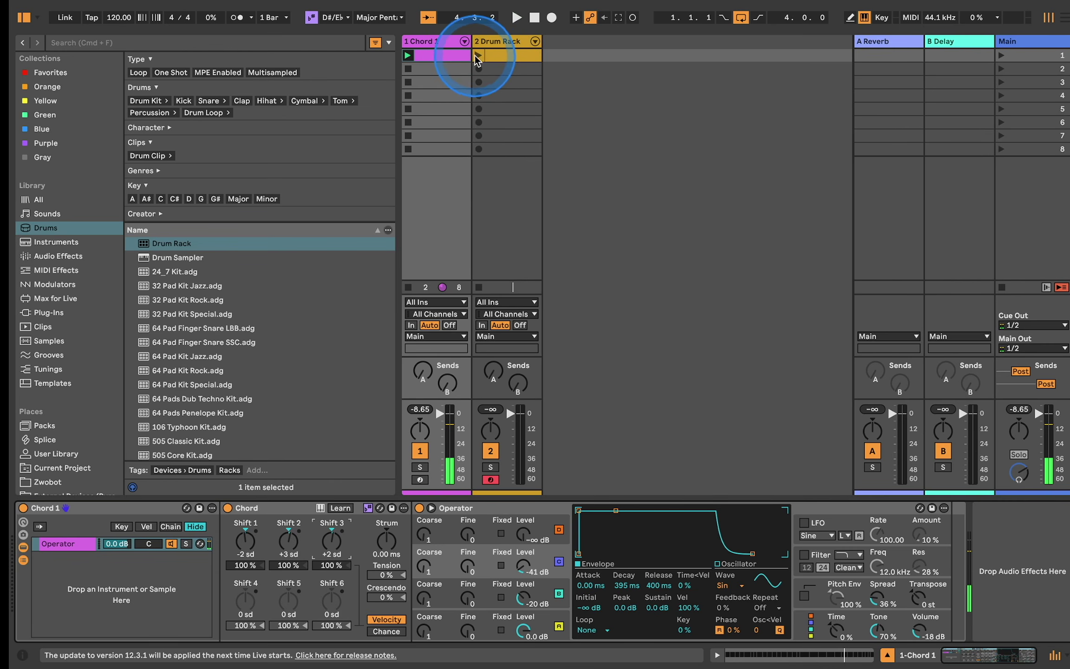
{"action": "left_click_drag", "start_coordinate": [440, 413], "coordinate": [440, 421]}
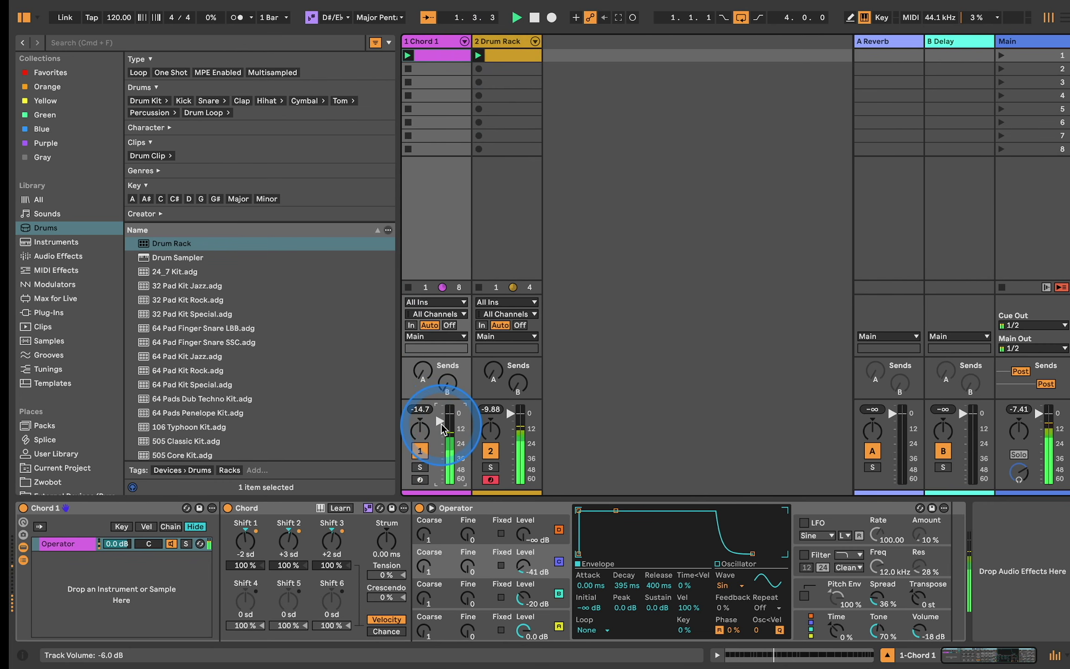
{"action": "left_click_drag", "start_coordinate": [441, 426], "coordinate": [439, 420]}
Set oscillator C's level to -7.0 dB in the first track's Operator and Spread to 0% in the Chord 1 pad's Operator.
{"action": "left_click_drag", "start_coordinate": [524, 567], "coordinate": [523, 542]}
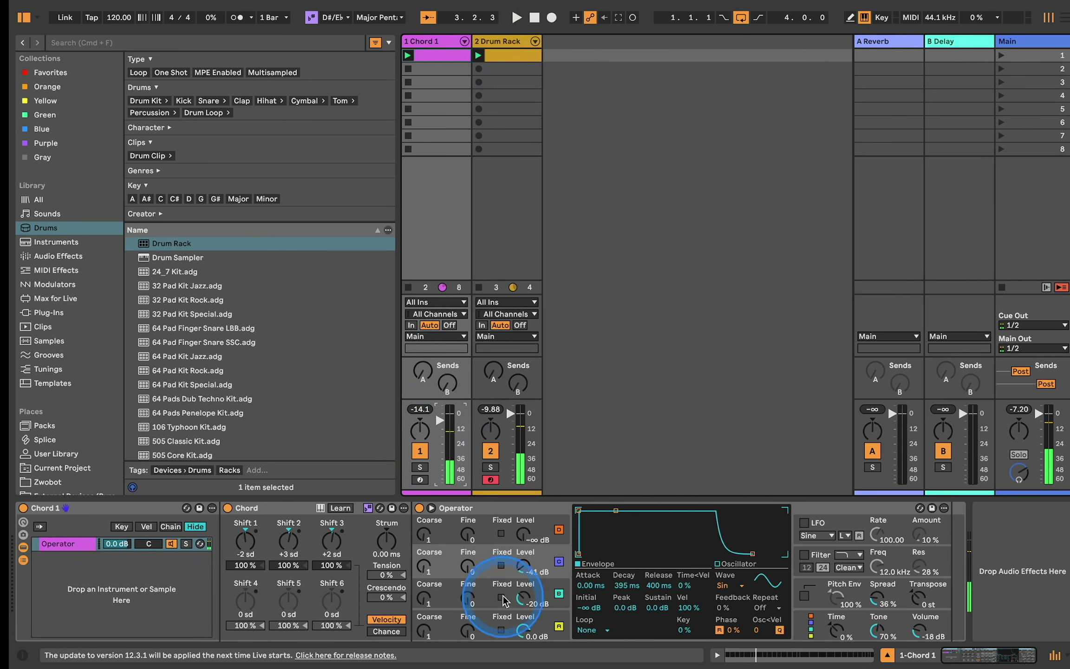
{"action": "left_click_drag", "start_coordinate": [616, 510], "coordinate": [600, 554]}
{"action": "left_click", "coordinate": [421, 468]}
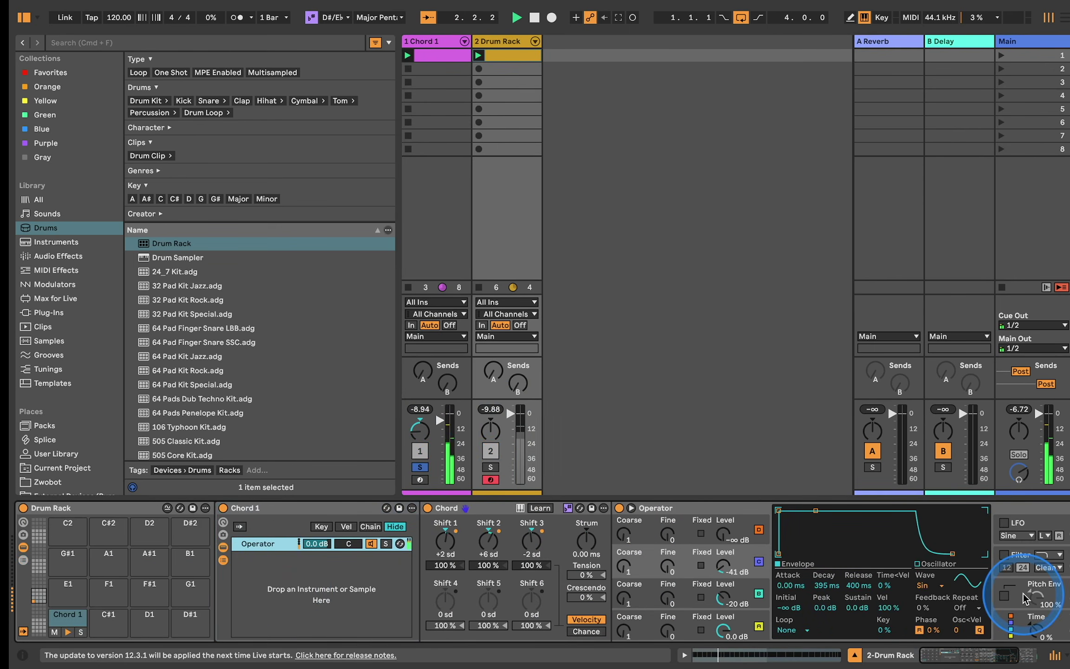
{"action": "scroll", "coordinate": [1023, 595], "scroll_direction": "right", "scroll_amount": 4}
{"action": "left_click_drag", "start_coordinate": [890, 596], "coordinate": [890, 668]}
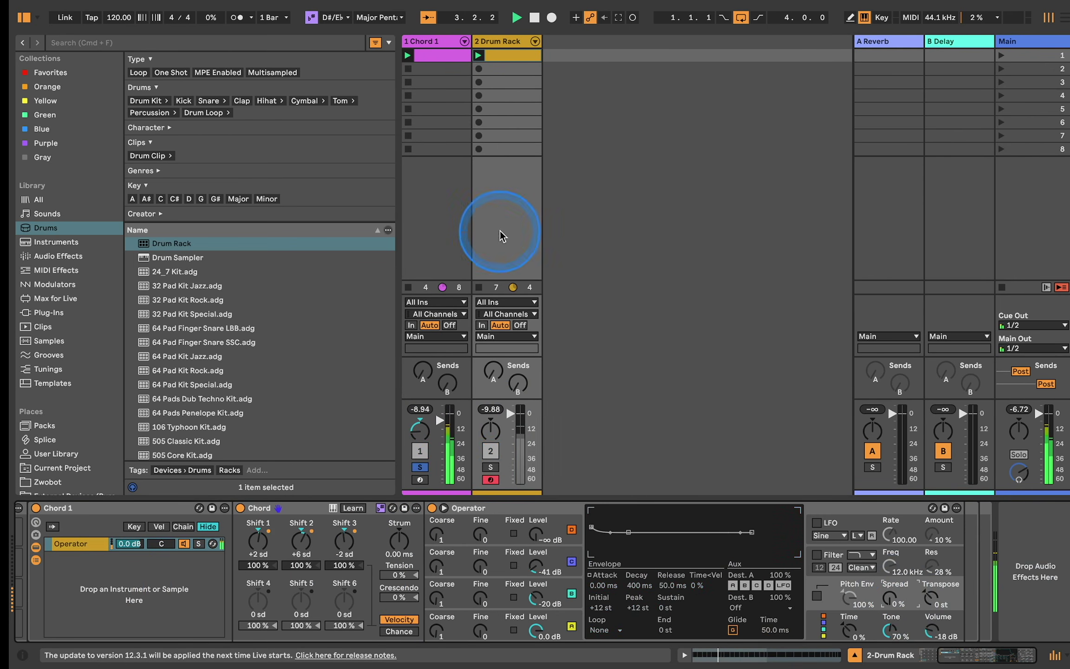
Unsolo the first track, pan it to the left, and pan the Drum Rack track to the right.
{"action": "left_click", "coordinate": [419, 467]}
{"action": "left_click_drag", "start_coordinate": [428, 427], "coordinate": [429, 418]}
{"action": "left_click", "coordinate": [491, 429]}
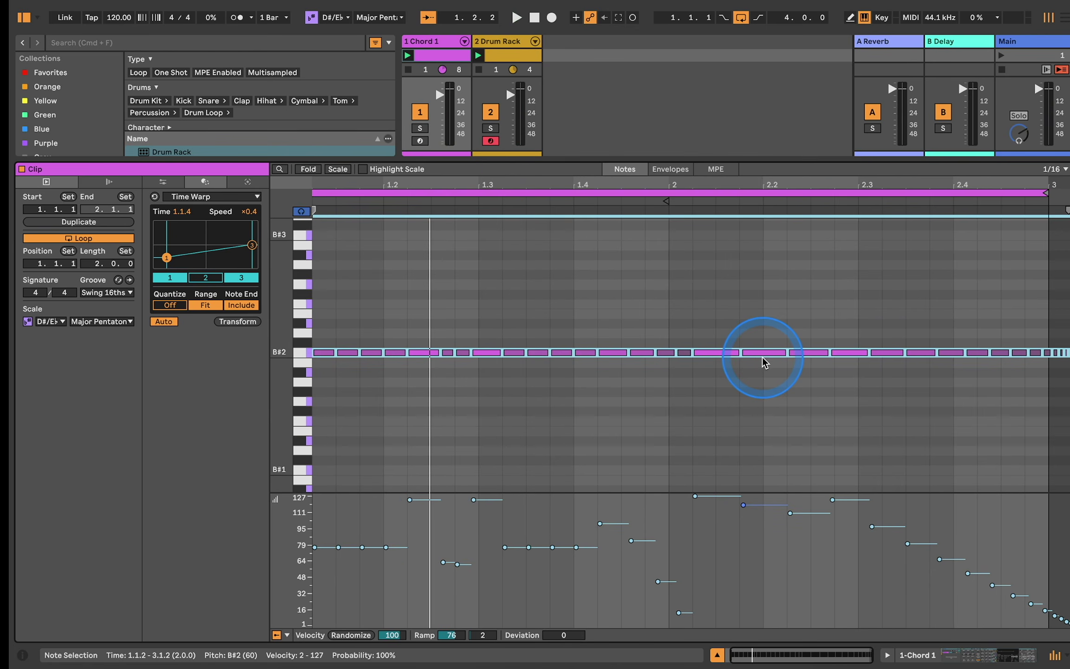
Try to copy the closing B#2 notes from about 2.4.4 onward to the start of the first track's clip.
{"action": "left_click", "coordinate": [958, 351]}
{"action": "left_click", "coordinate": [1061, 337]}
{"action": "left_click_drag", "start_coordinate": [1052, 334], "coordinate": [1069, 387]}
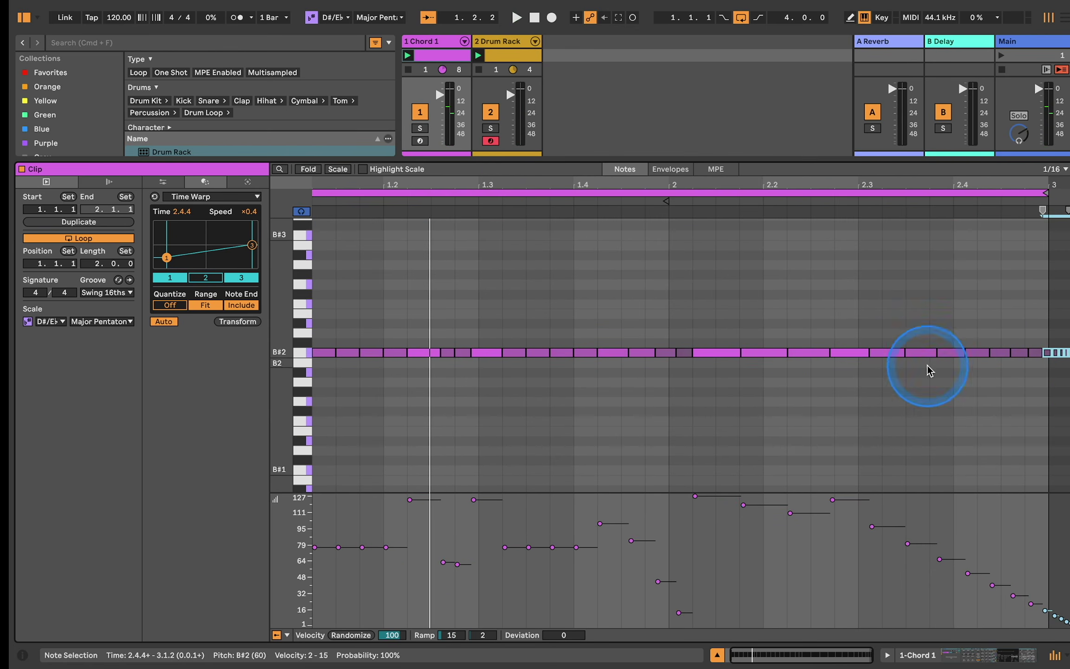
{"action": "scroll", "coordinate": [483, 352], "scroll_direction": "left", "scroll_amount": 1}
{"action": "scroll", "coordinate": [483, 351], "scroll_direction": "down", "scroll_amount": 1}
{"action": "left_click", "coordinate": [313, 335]}
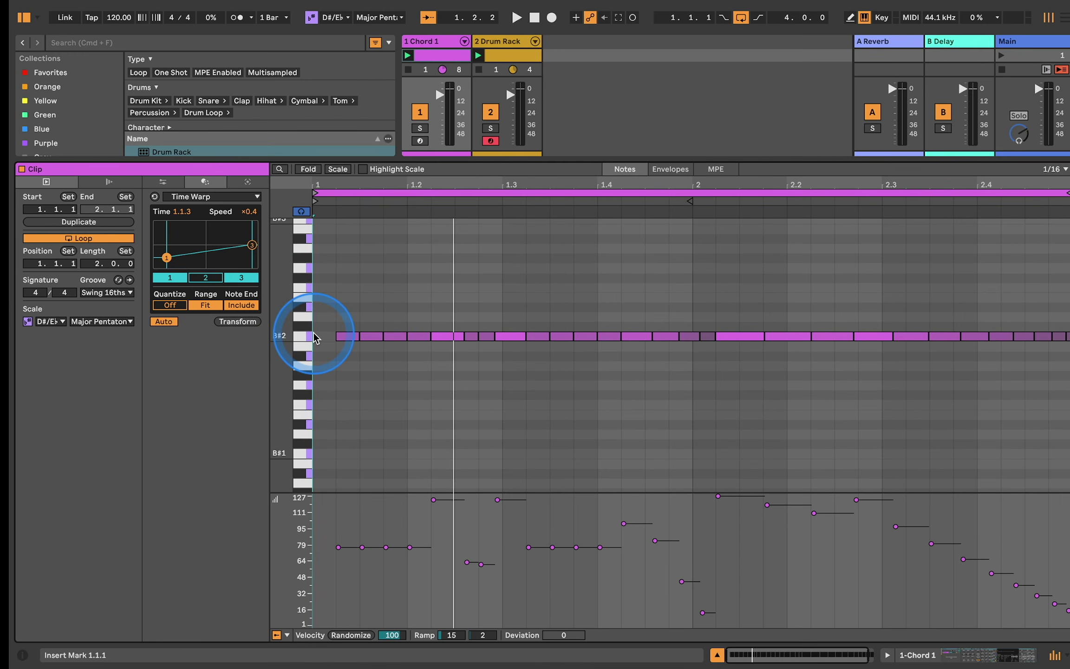
{"action": "key", "text": "super+v"}
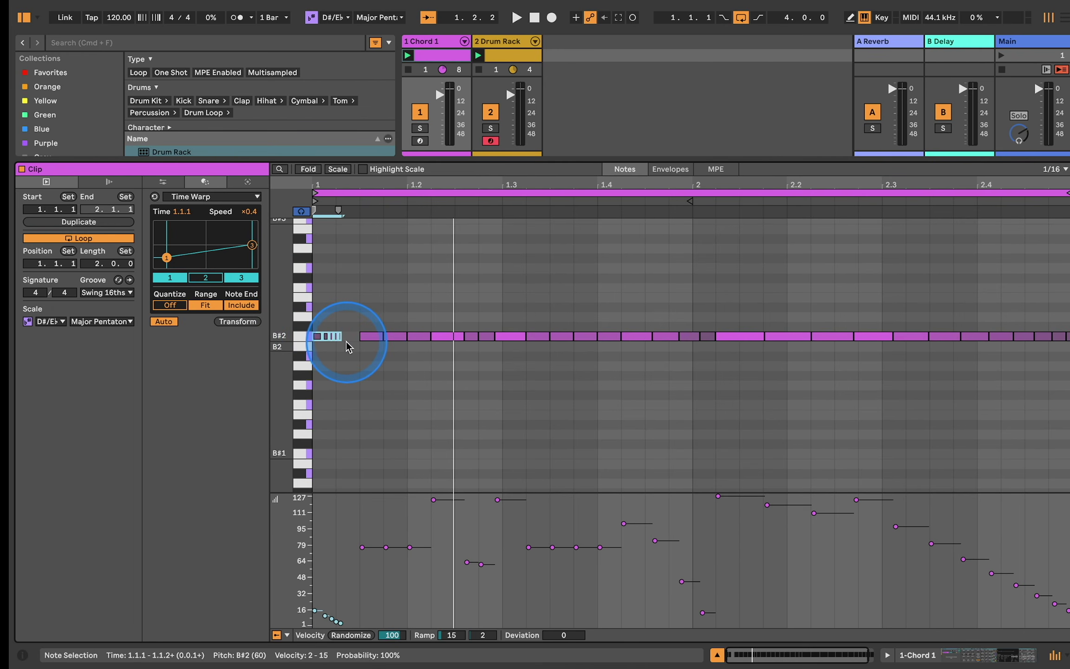
{"action": "key", "text": "super+z"}
Shorten the B#2 note that crosses the loop end so it stops at 3.1.1.
{"action": "scroll", "coordinate": [709, 295], "scroll_direction": "right", "scroll_amount": 1}
{"action": "scroll", "coordinate": [709, 295], "scroll_direction": "up", "scroll_amount": 1}
{"action": "scroll", "coordinate": [1052, 347], "scroll_direction": "left", "scroll_amount": 1}
{"action": "scroll", "coordinate": [1053, 347], "scroll_direction": "down", "scroll_amount": 2}
{"action": "key", "text": "space"}
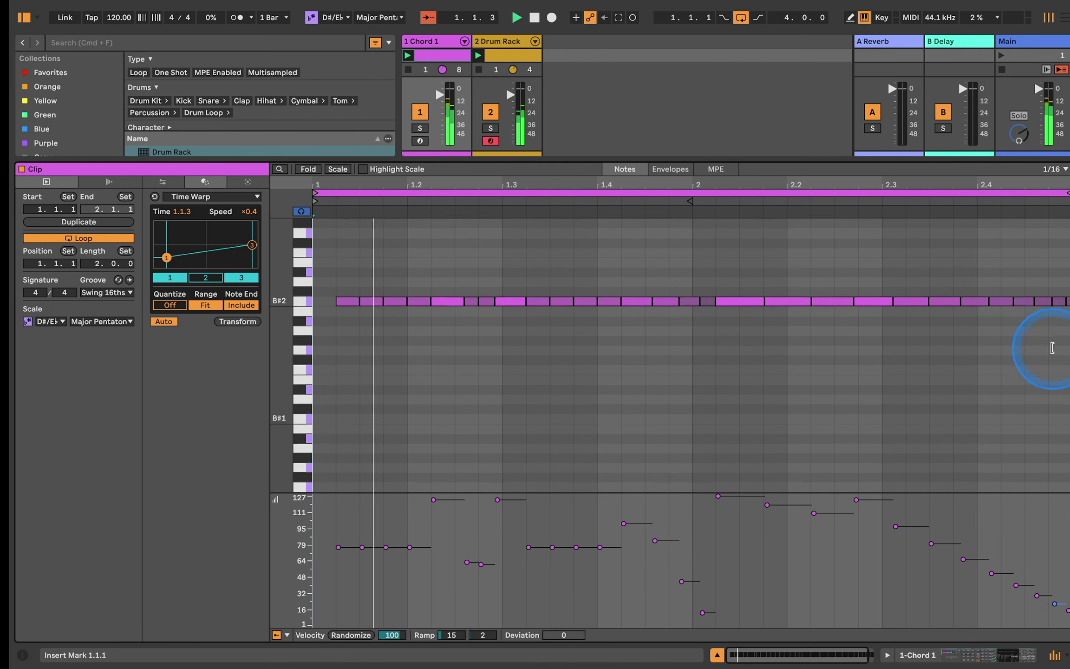
{"action": "key", "text": "space"}
{"action": "scroll", "coordinate": [1053, 349], "scroll_direction": "up", "scroll_amount": 4}
{"action": "scroll", "coordinate": [1053, 348], "scroll_direction": "right", "scroll_amount": 1}
{"action": "scroll", "coordinate": [1053, 349], "scroll_direction": "down", "scroll_amount": 1}
{"action": "scroll", "coordinate": [1040, 442], "scroll_direction": "up", "scroll_amount": 10}
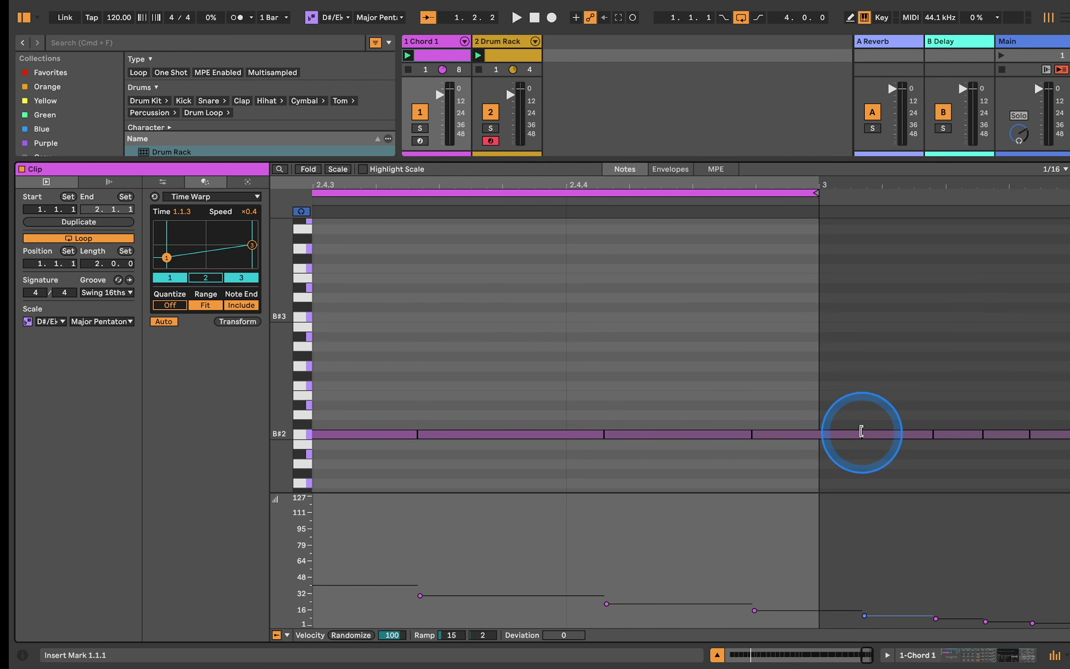
{"action": "left_click_drag", "start_coordinate": [860, 435], "coordinate": [804, 436]}
Move the B#2 notes lying beyond 3.1.1 to the start of the clip at 1.1.1.
{"action": "left_click_drag", "start_coordinate": [825, 394], "coordinate": [1051, 526]}
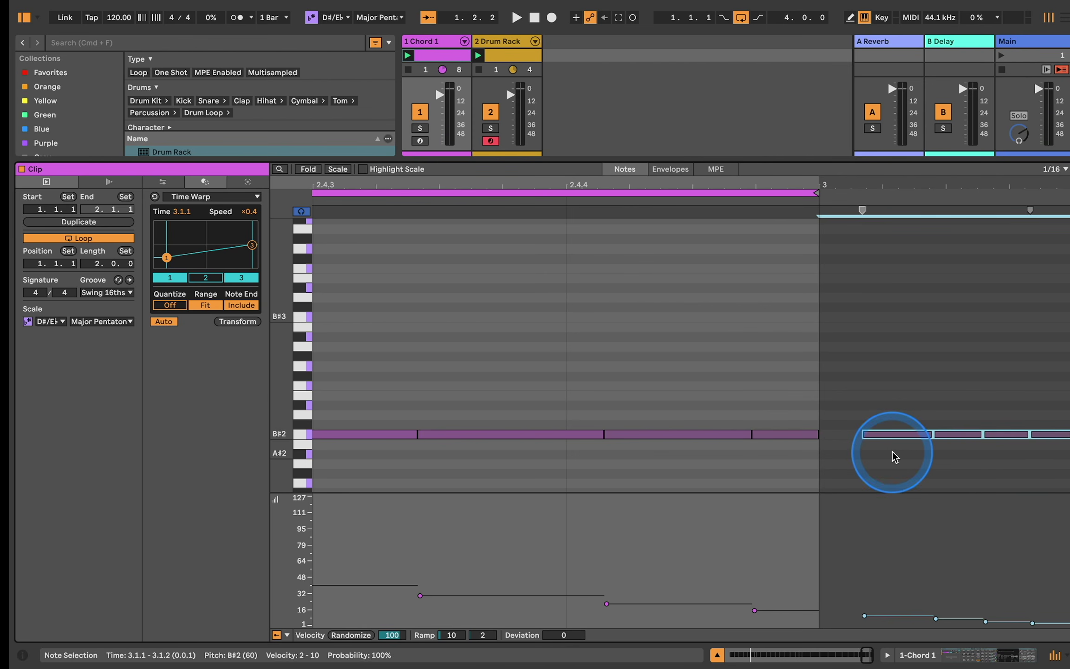
{"action": "key", "text": "Delete"}
{"action": "scroll", "coordinate": [658, 364], "scroll_direction": "down", "scroll_amount": 10}
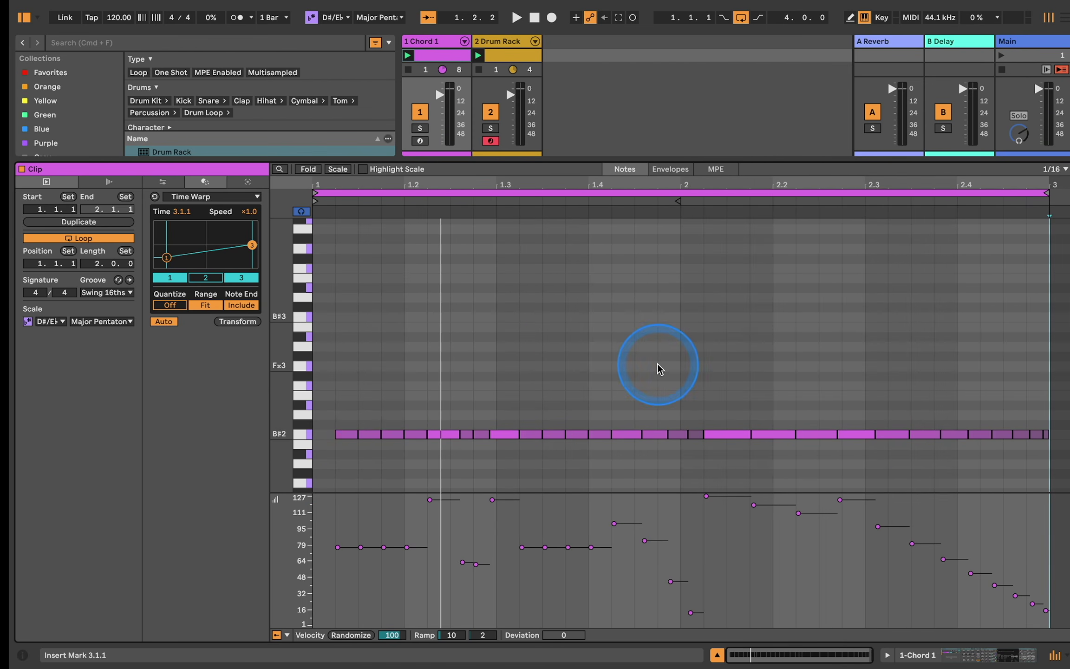
{"action": "left_click", "coordinate": [315, 434]}
{"action": "key", "text": "super+v"}
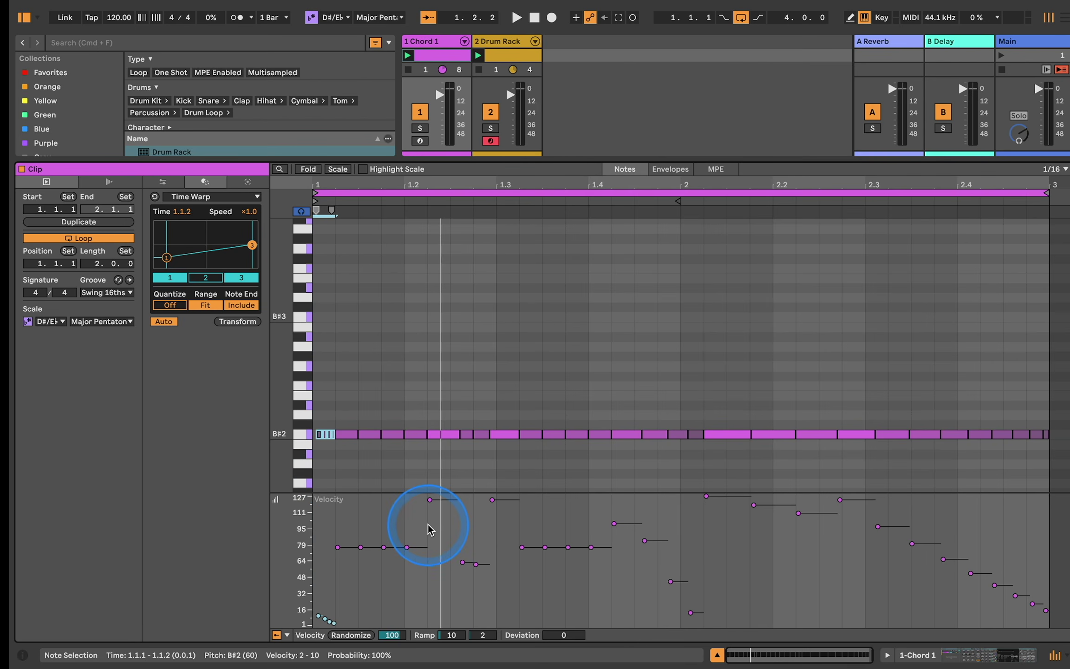
Play both clips together, lower the first track's volume to -10.6 dB, and stop playback.
{"action": "key", "text": "space"}
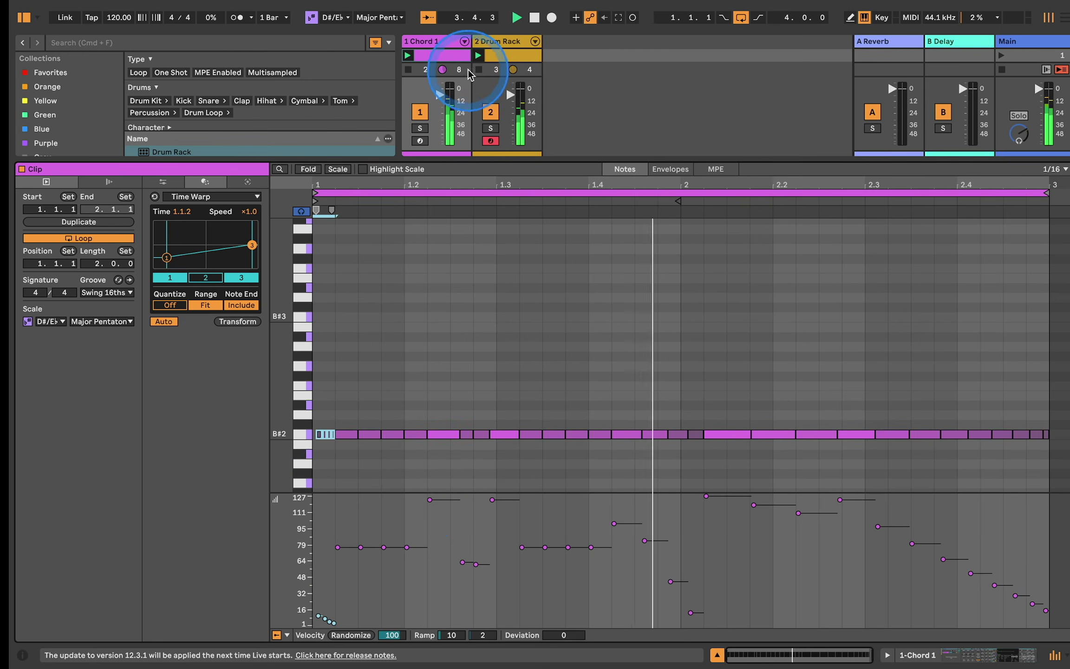
{"action": "left_click_drag", "start_coordinate": [446, 96], "coordinate": [446, 102]}
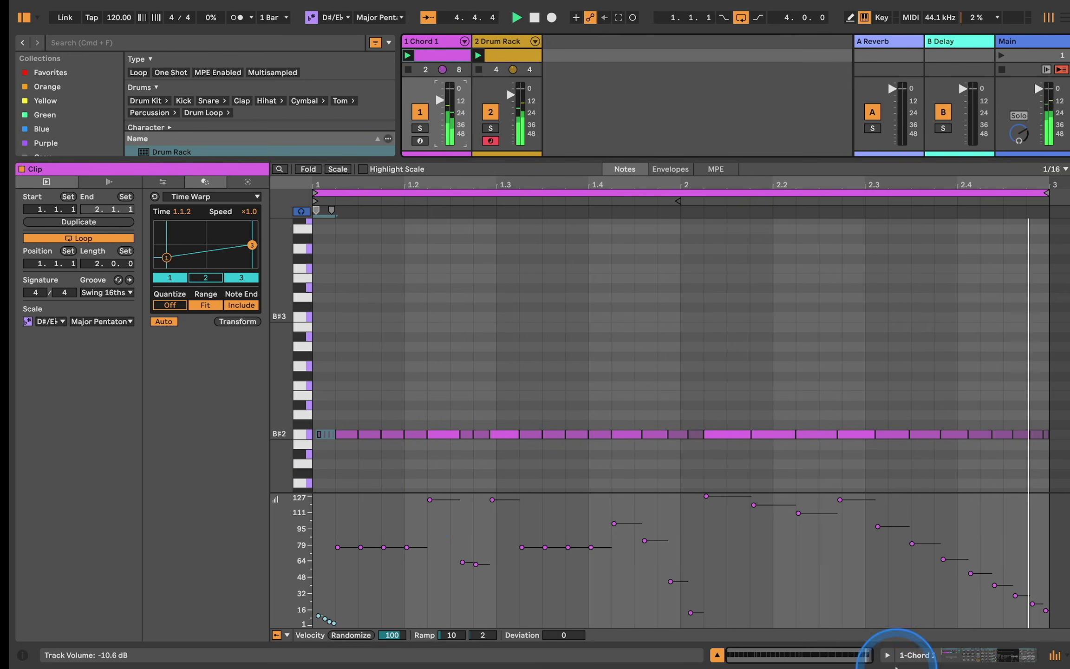
{"action": "left_click", "coordinate": [718, 656]}
{"action": "key", "text": "space"}
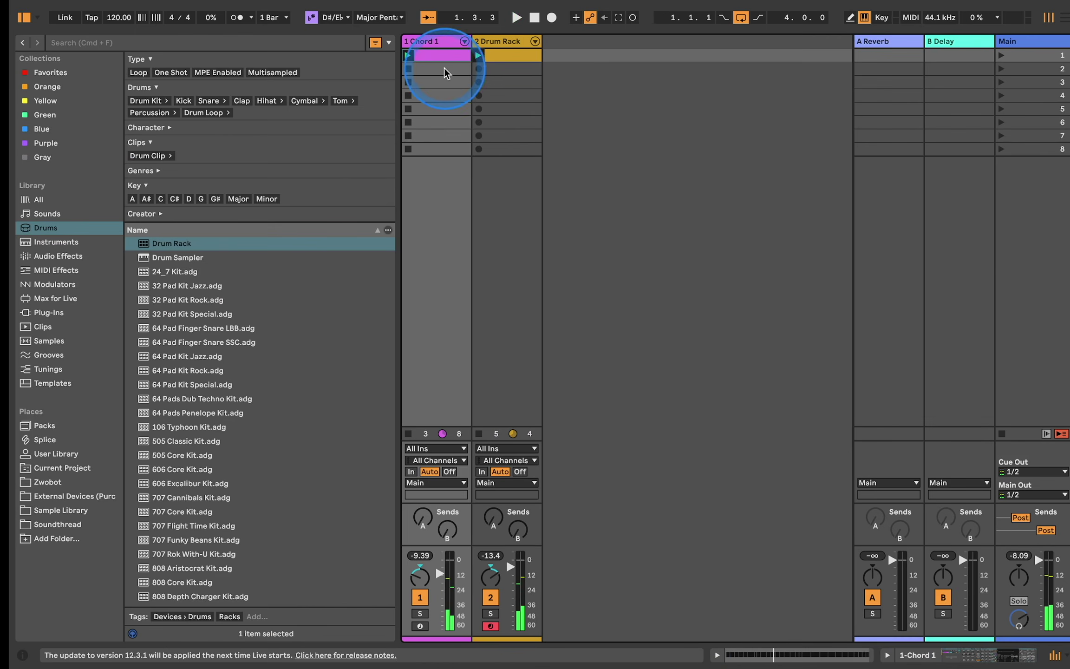
Rename the first track's rack as Chord 2 and move it onto pad C#1 of the Drum Rack.
{"action": "left_click", "coordinate": [435, 42]}
{"action": "left_click", "coordinate": [50, 509]}
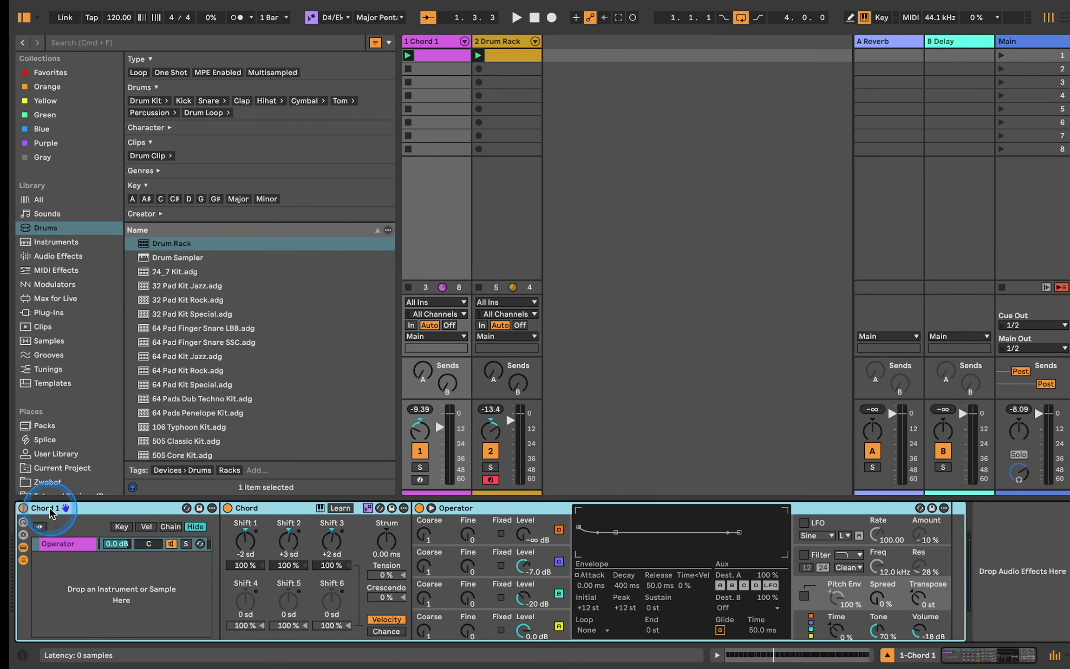
{"action": "key", "text": "super+r"}
{"action": "type", "text": "Chord 2"}
{"action": "key", "text": "Return"}
{"action": "left_click_drag", "start_coordinate": [58, 508], "coordinate": [28, 620]}
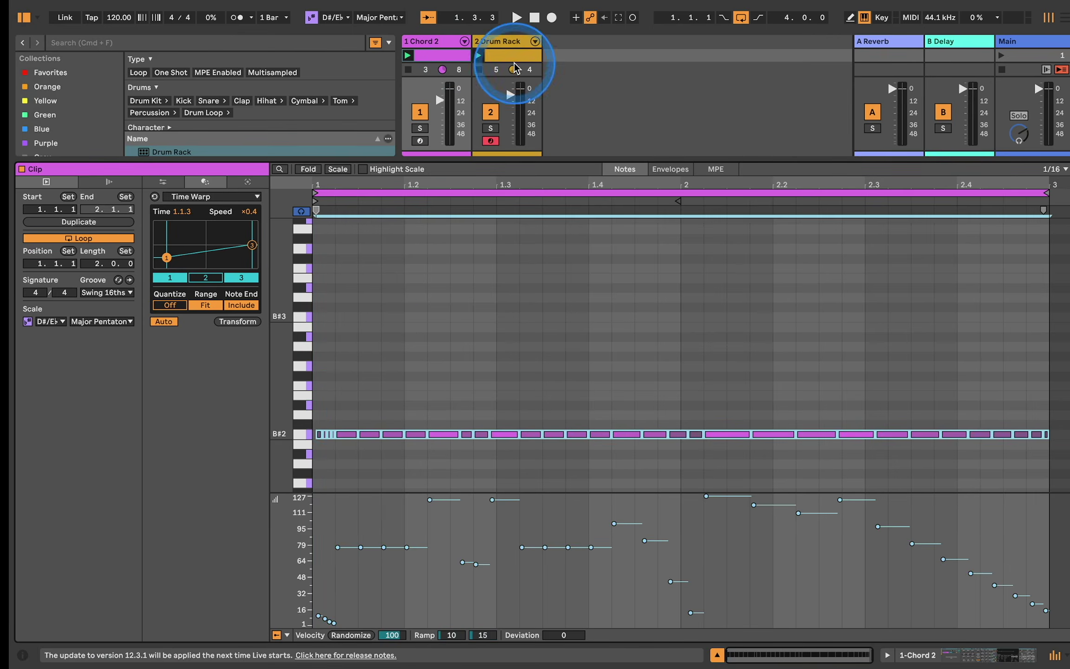
Paste the first track's B#2 notes into the Drum Rack clip at 1.1.1 and shift them down to the Chord 2 pad.
{"action": "left_click", "coordinate": [515, 57]}
{"action": "left_click", "coordinate": [331, 226]}
{"action": "key", "text": "super+v"}
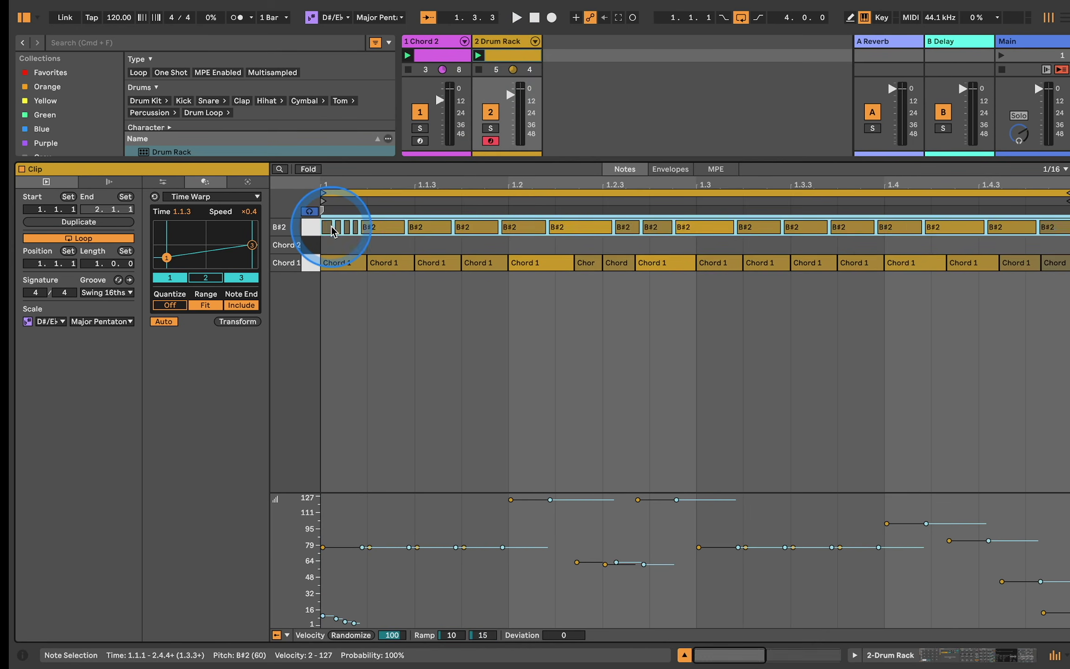
{"action": "key", "text": "Down"}
Play the layered Drum Rack clip and mute the first track.
{"action": "key", "text": "space"}
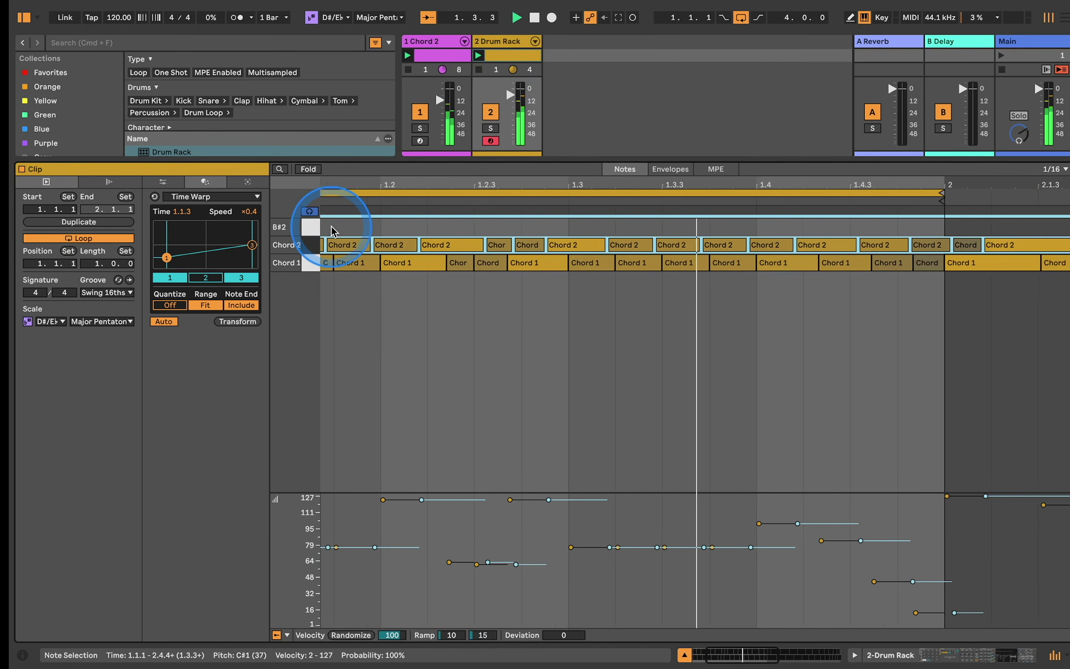
{"action": "left_click", "coordinate": [420, 111]}
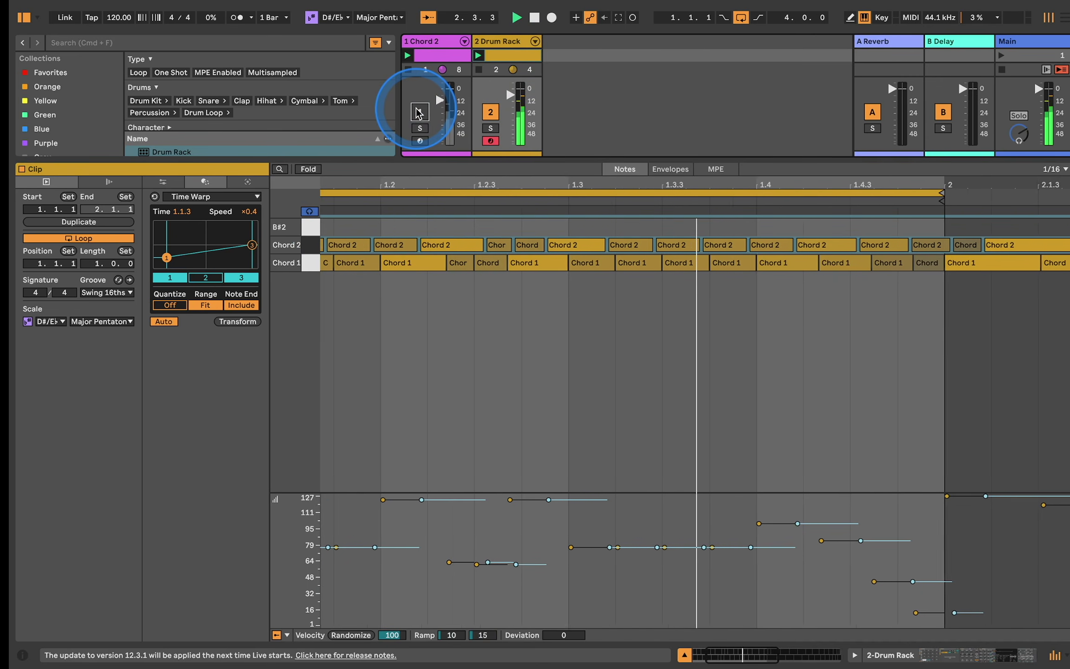
{"action": "key", "text": "space"}
Extend the Drum Rack clip's loop to two bars, ending at 3.1.1, and play it.
{"action": "scroll", "coordinate": [744, 218], "scroll_direction": "down", "scroll_amount": 5}
{"action": "mouse_move", "coordinate": [690, 188]}
{"action": "left_mouse_down"}
{"action": "mouse_move", "coordinate": [1045, 182]}
{"action": "mouse_move", "coordinate": [1022, 158]}
{"action": "mouse_move", "coordinate": [970, 147]}
{"action": "left_mouse_up"}
{"action": "key", "text": "space"}
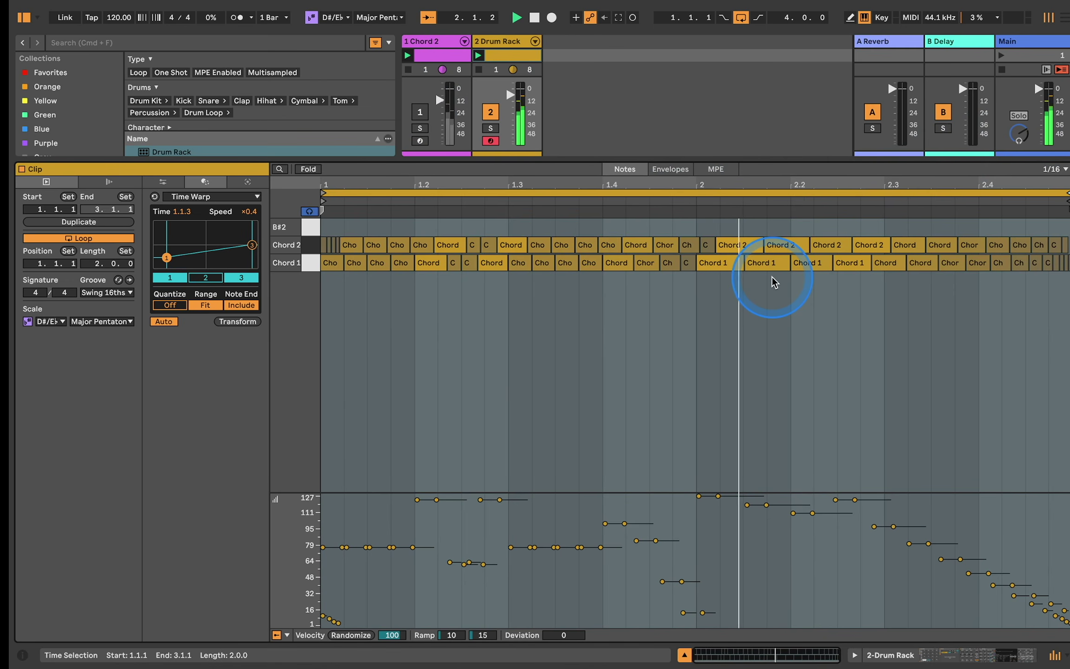
Show the Drum Rack's chain list and reset the Drum Rack track's panning to centre.
{"action": "left_click", "coordinate": [508, 41]}
{"action": "left_click", "coordinate": [509, 42]}
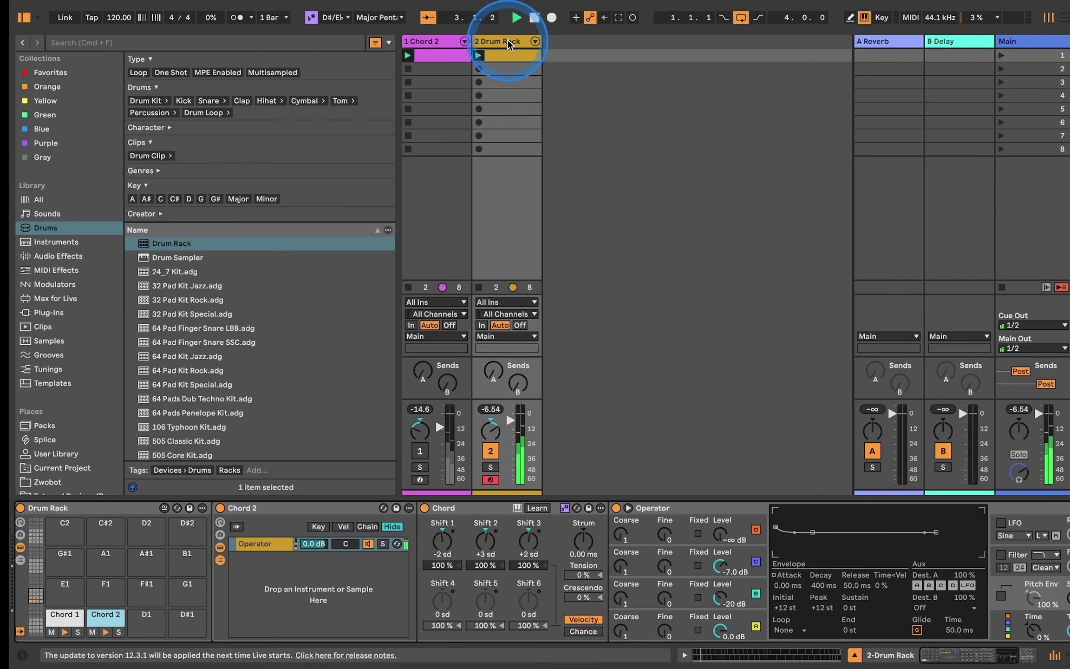
{"action": "left_click", "coordinate": [20, 562]}
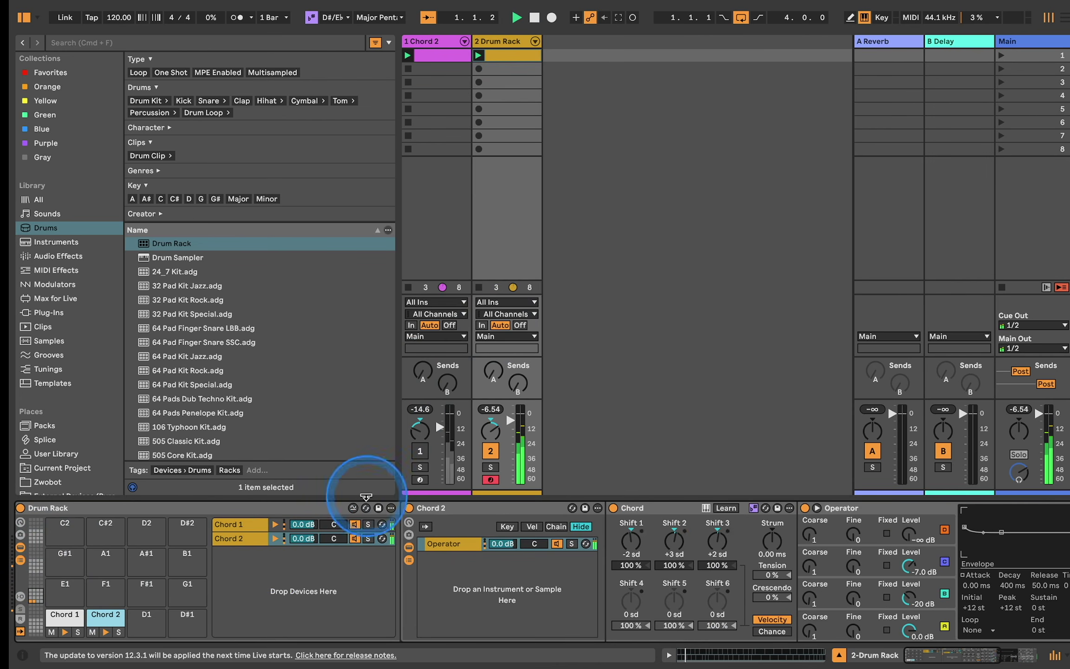
{"action": "double_click", "coordinate": [490, 431]}
Set the Chord 1 chain to -5.6 dB panned 12R and the Chord 2 chain to -6.8 dB panned 12L.
{"action": "left_click", "coordinate": [342, 524]}
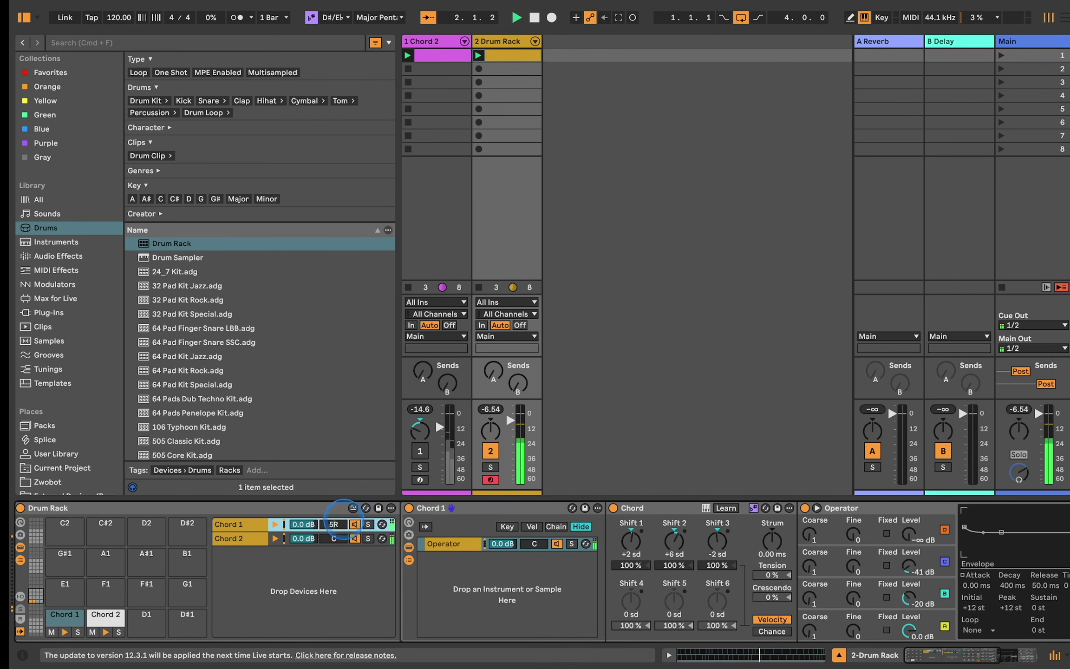
{"action": "left_click_drag", "start_coordinate": [336, 537], "coordinate": [340, 540]}
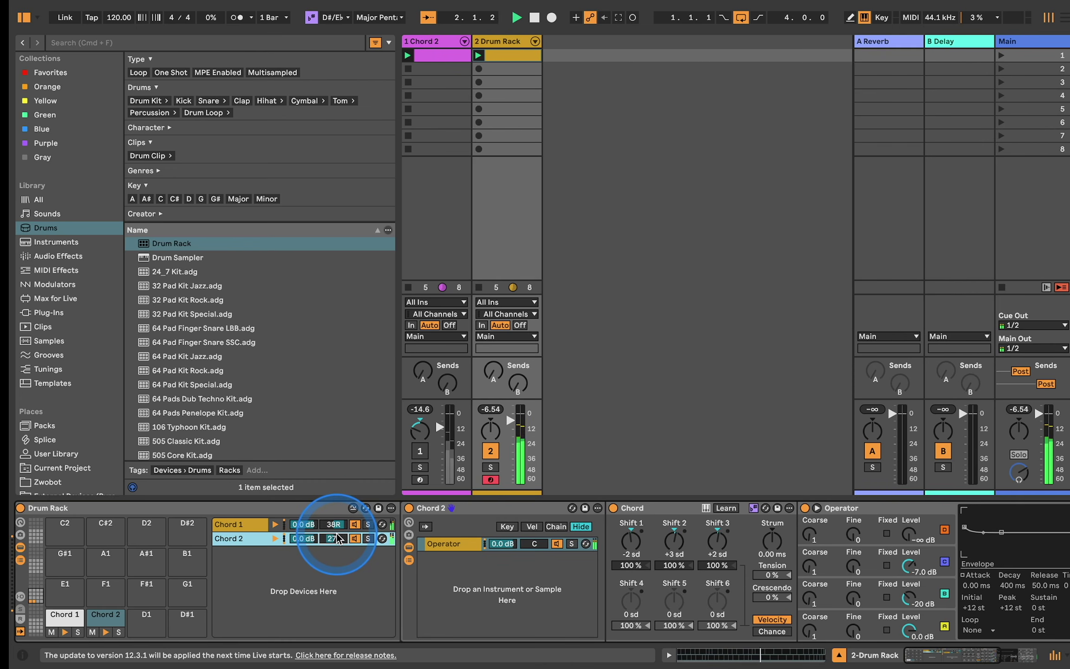
{"action": "left_click", "coordinate": [304, 538]}
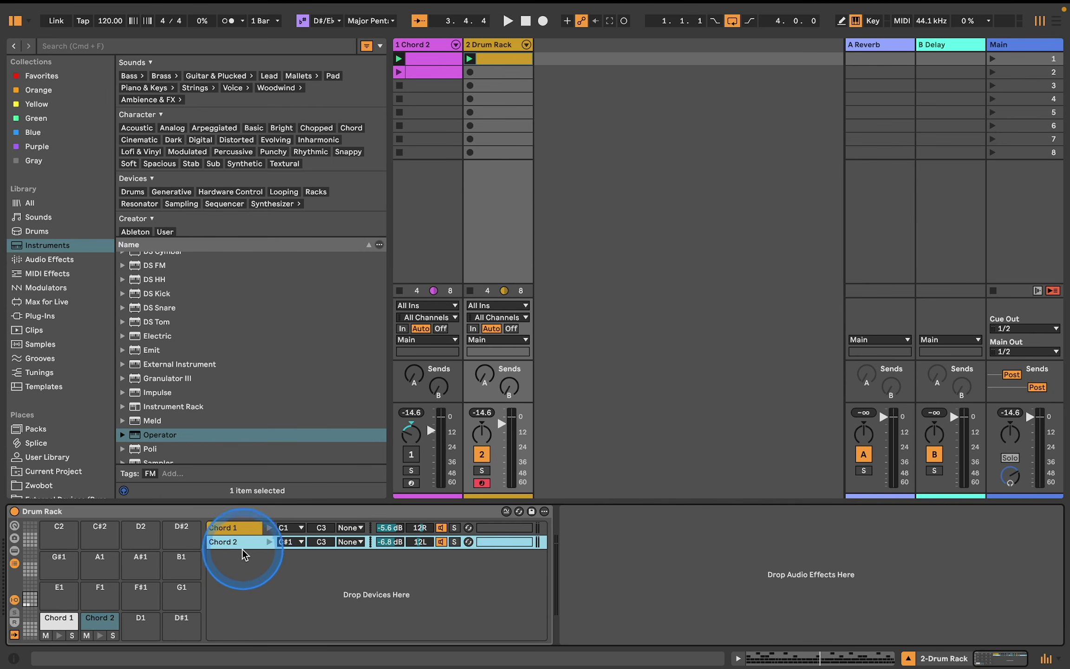
Add Operator to the Drum Rack as a new chain on pad D1, named Kick 1.
{"action": "left_click_drag", "start_coordinate": [130, 434], "coordinate": [238, 572]}
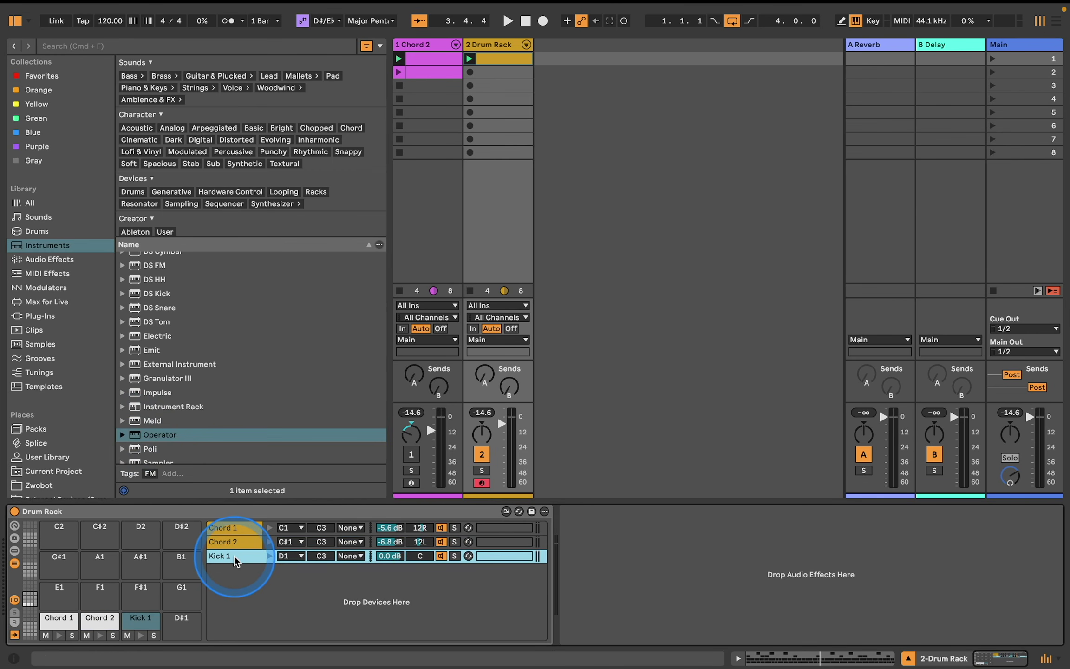
Show the Kick 1 chain's Operator, add the Tuner audio effect after it, and switch oscillator A to fixed frequency.
{"action": "double_click", "coordinate": [234, 557]}
{"action": "scroll", "coordinate": [516, 573], "scroll_direction": "right", "scroll_amount": 5}
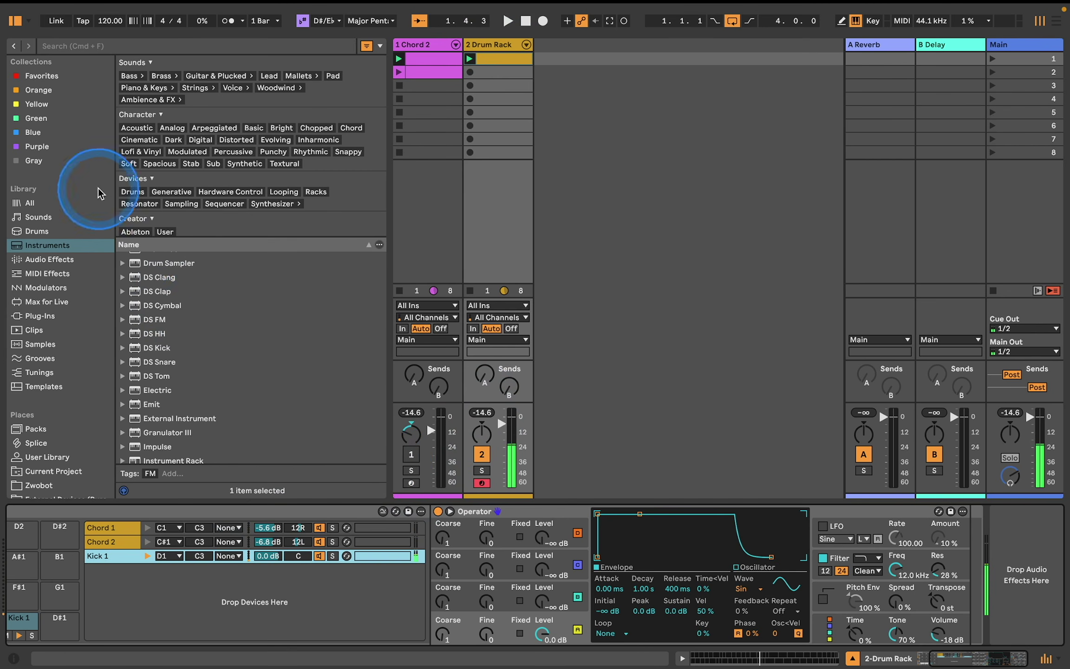
{"action": "left_click", "coordinate": [65, 273]}
{"action": "left_click", "coordinate": [49, 259]}
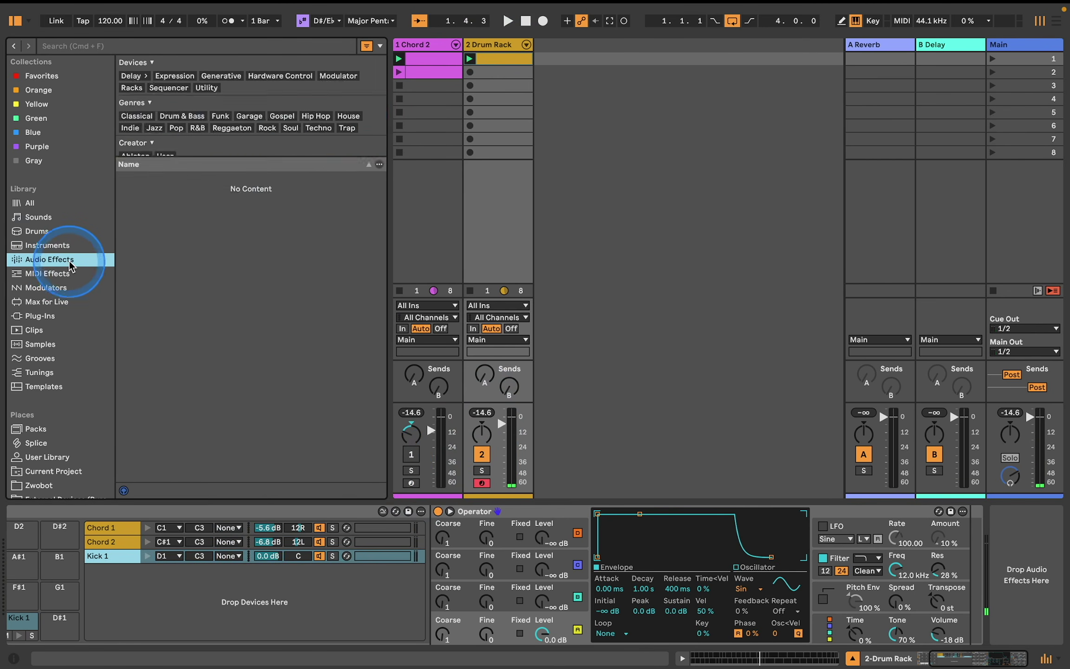
{"action": "double_click", "coordinate": [156, 291]}
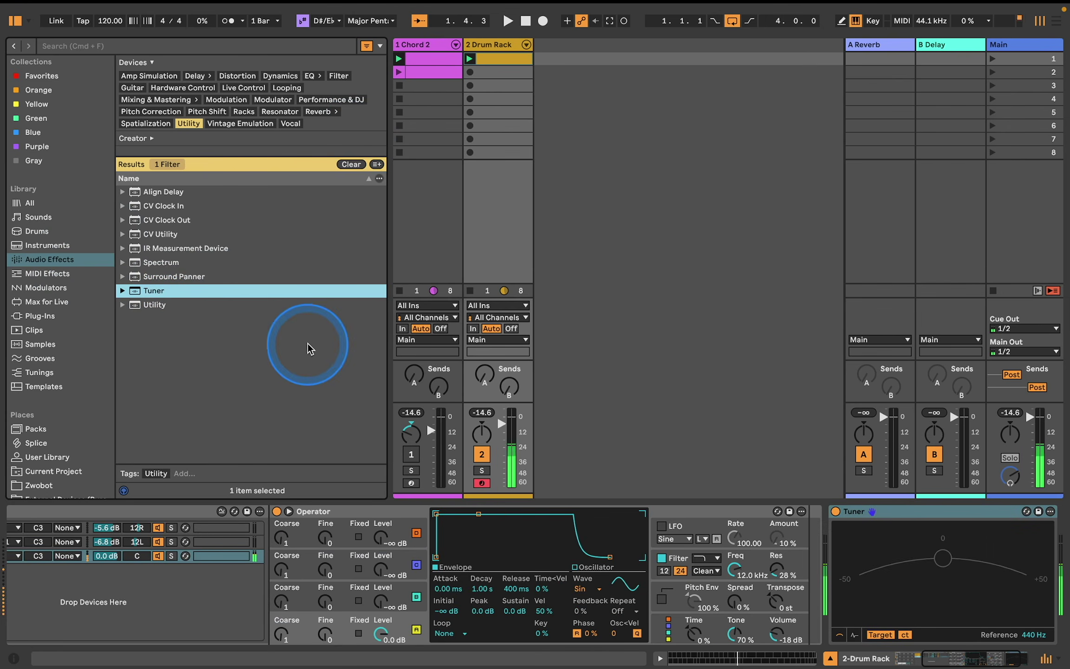
{"action": "left_click", "coordinate": [358, 633]}
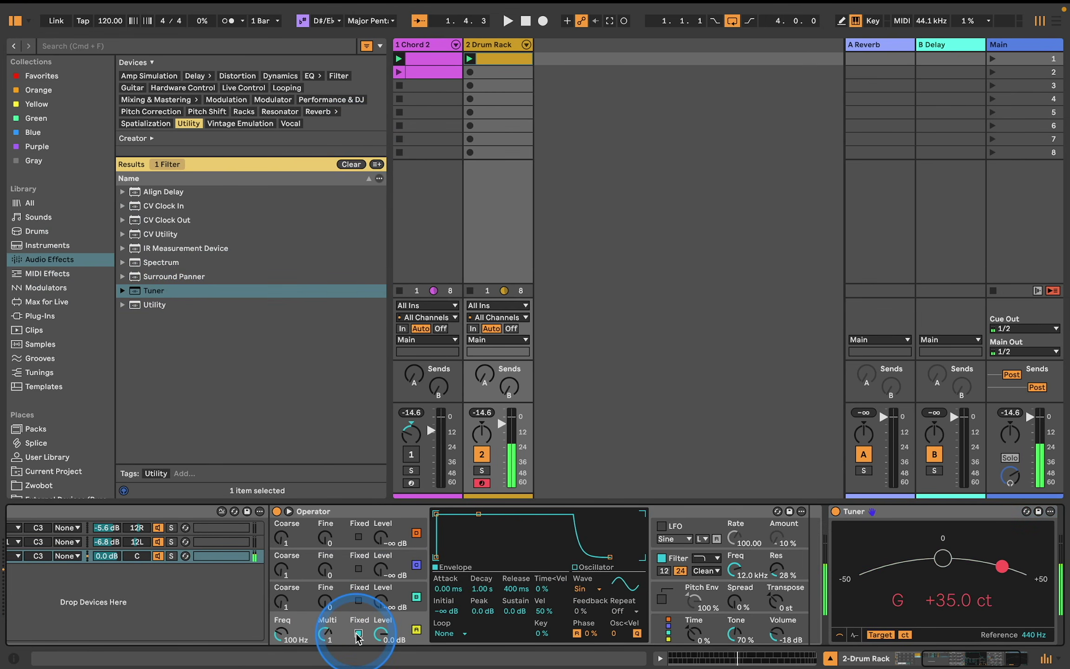
Audition the scale notes around E♯3, Fx3 and A♯3 in the Chord 2 clip, and return to the Drum Rack track's devices.
{"action": "double_click", "coordinate": [432, 60]}
{"action": "left_click", "coordinate": [293, 396]}
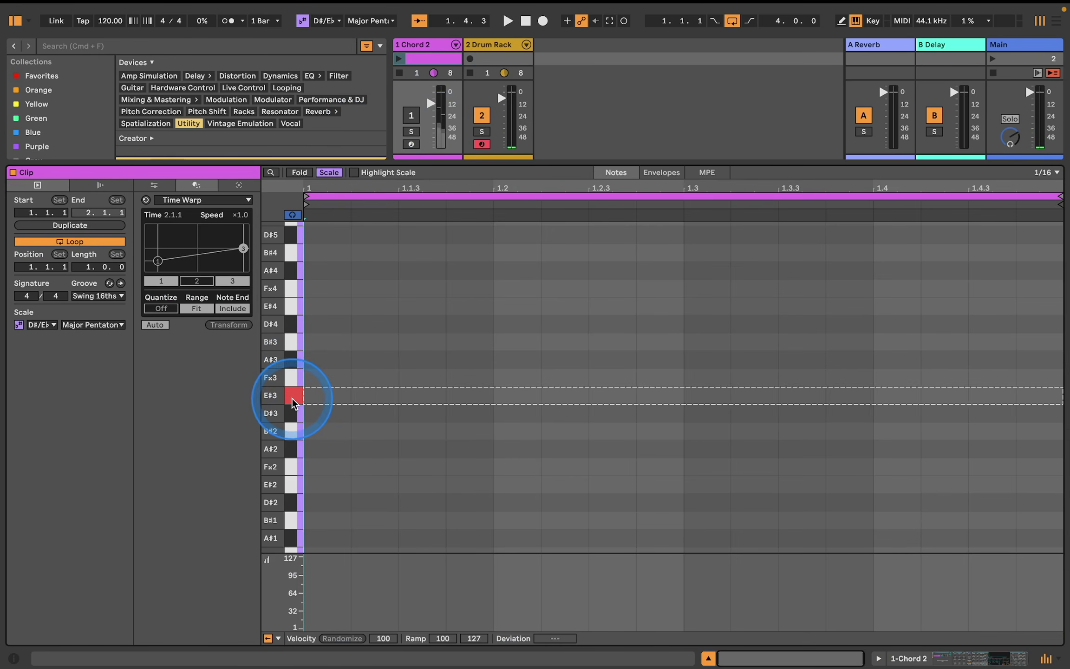
{"action": "left_click_drag", "start_coordinate": [293, 396], "coordinate": [291, 385]}
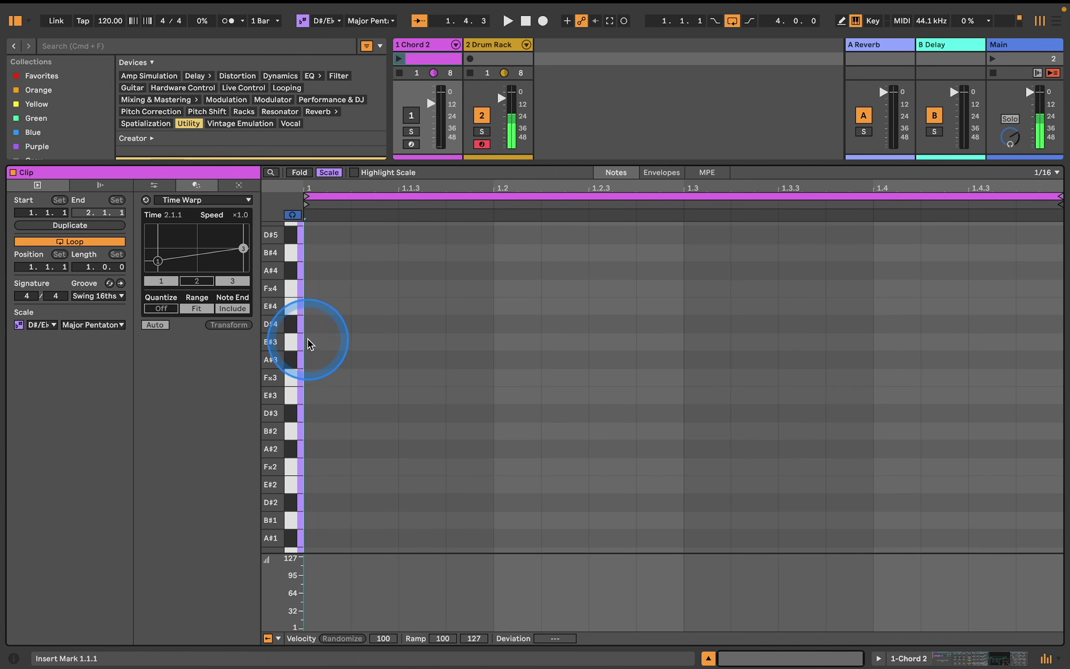
{"action": "left_click", "coordinate": [292, 361]}
{"action": "left_click", "coordinate": [291, 367]}
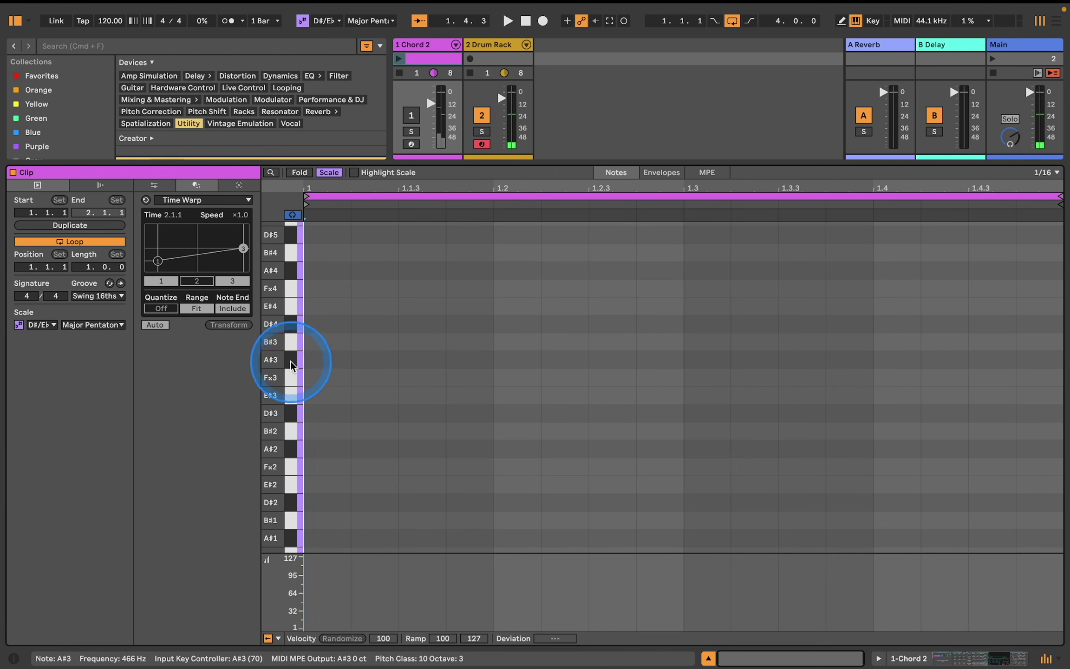
{"action": "left_click", "coordinate": [291, 378]}
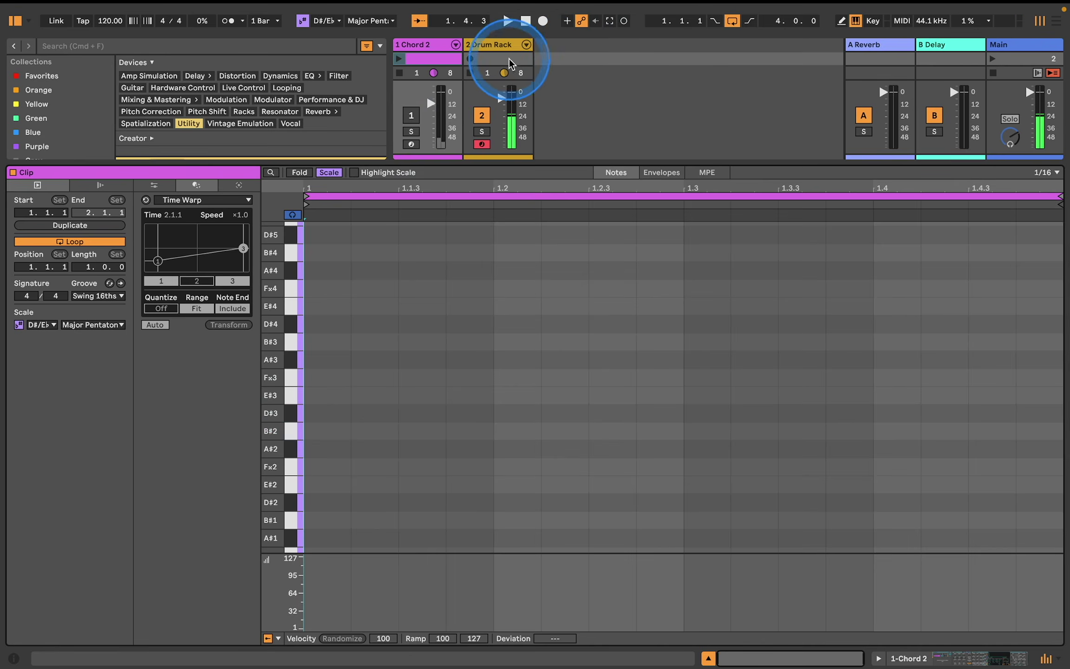
{"action": "left_click", "coordinate": [494, 44]}
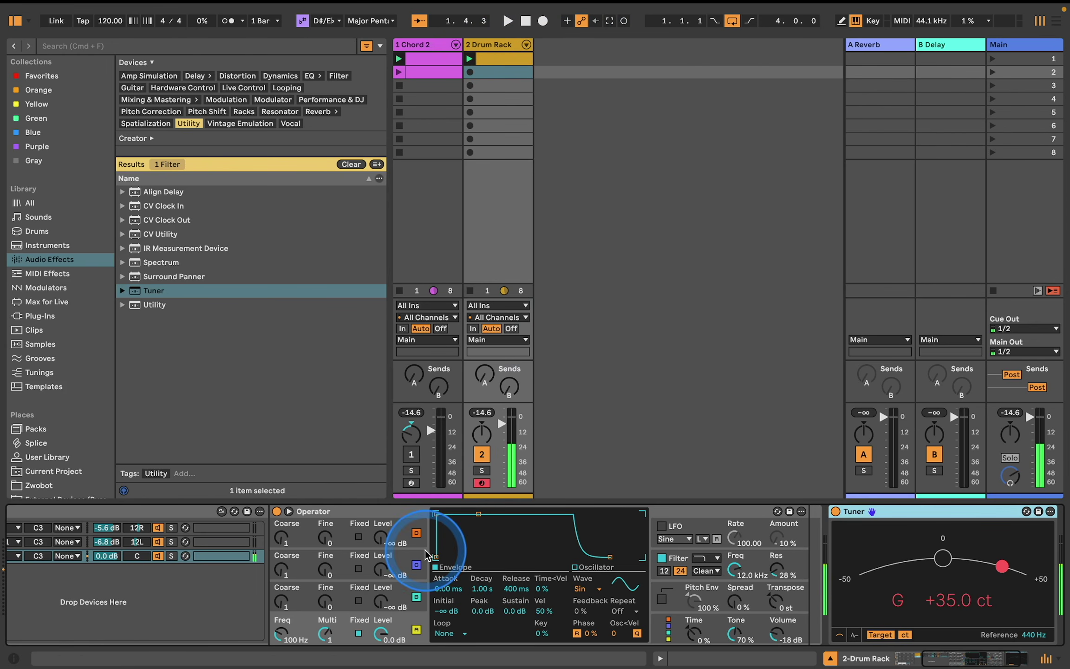
Tune oscillator A of the kick to A♯ by setting its fixed frequency to 58.3 Hz.
{"action": "mouse_move", "coordinate": [281, 638]}
{"action": "left_mouse_down"}
{"action": "mouse_move", "coordinate": [279, 649]}
{"action": "mouse_move", "coordinate": [276, 639]}
{"action": "left_mouse_up"}
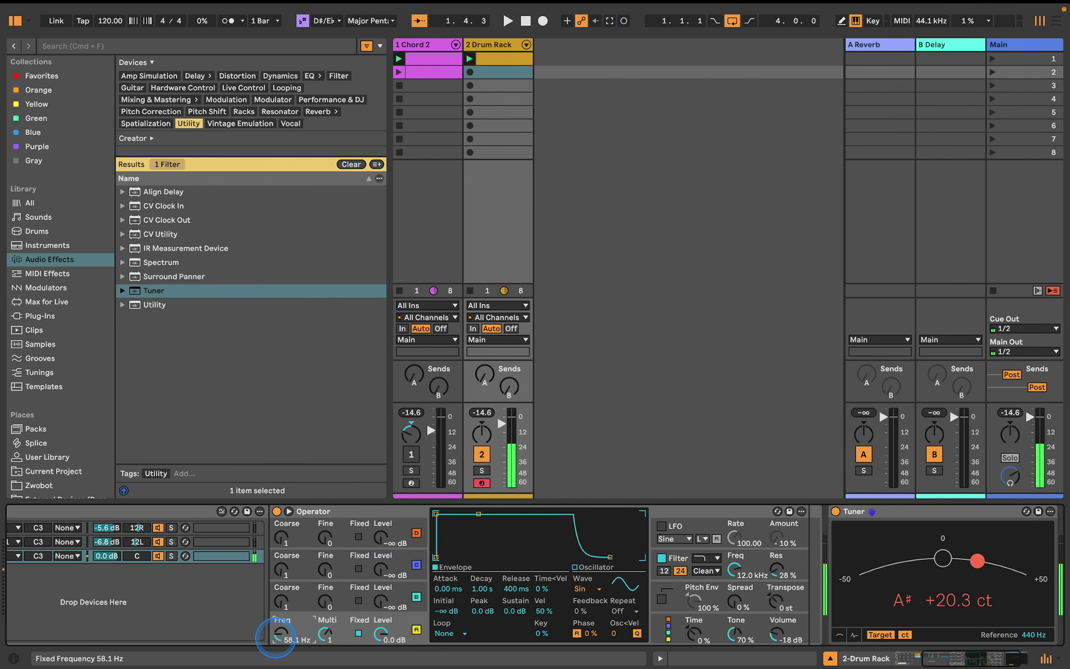
{"action": "left_click_drag", "start_coordinate": [276, 638], "coordinate": [277, 643]}
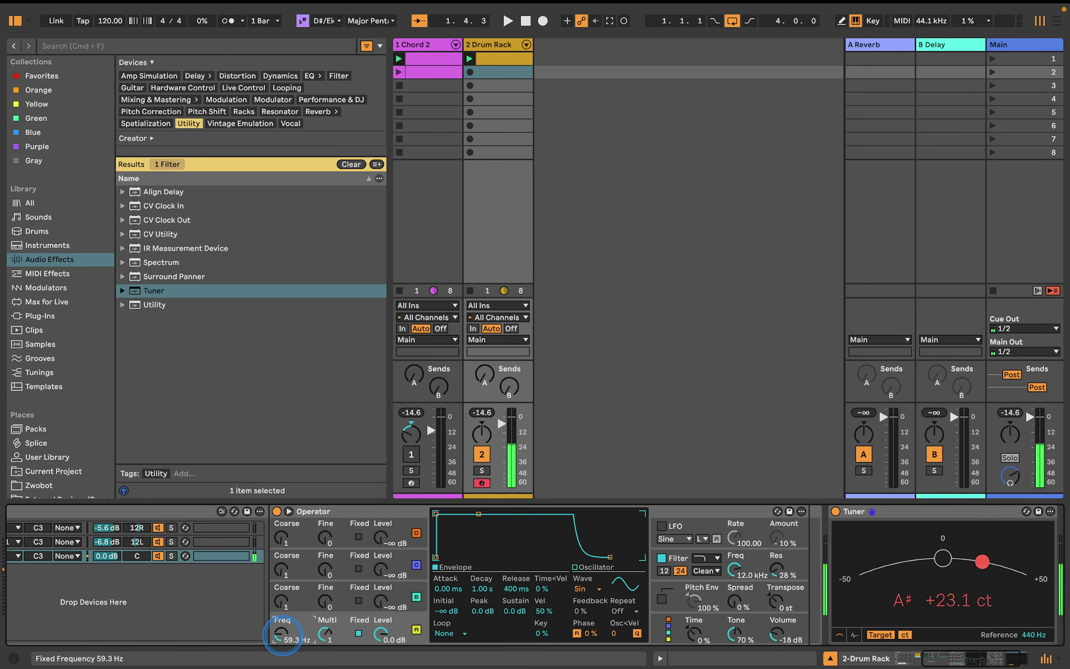
{"action": "left_click_drag", "start_coordinate": [283, 636], "coordinate": [283, 635]}
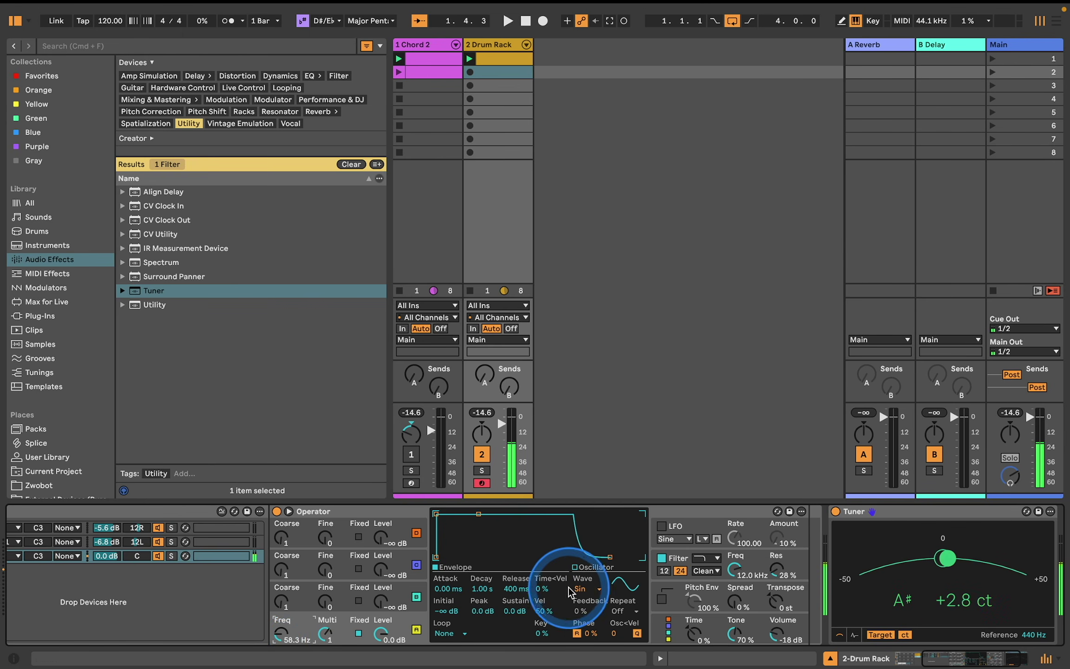
Set oscillator A's Time<Vel to -100% and Vel to 0%, and enable the kick Operator's pitch envelope.
{"action": "left_click_drag", "start_coordinate": [541, 588], "coordinate": [542, 599]}
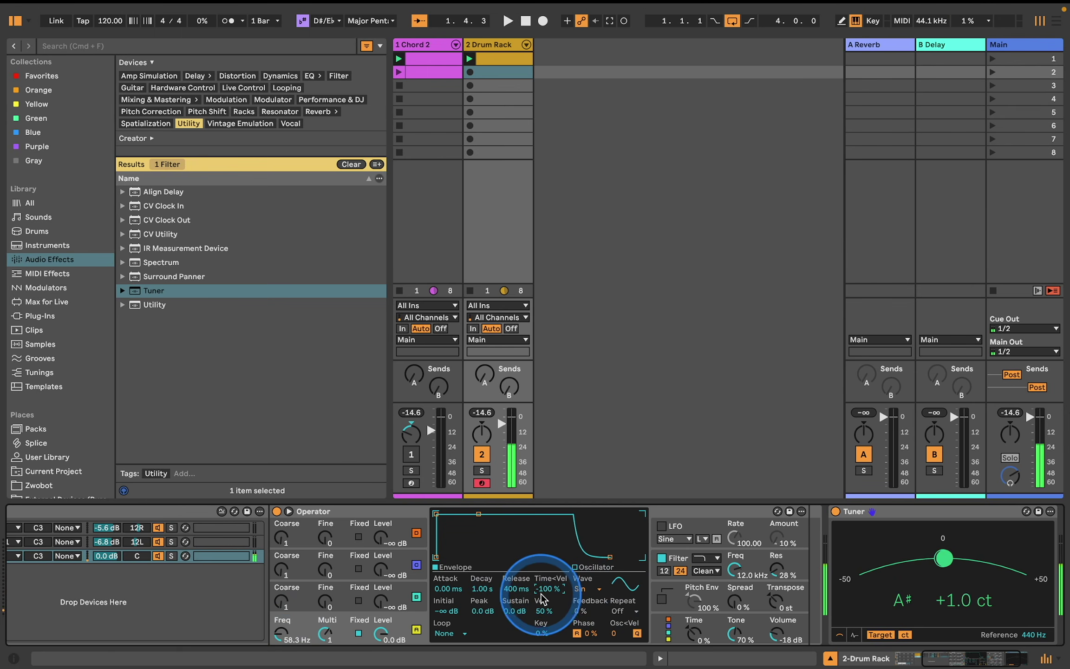
{"action": "left_click", "coordinate": [543, 612]}
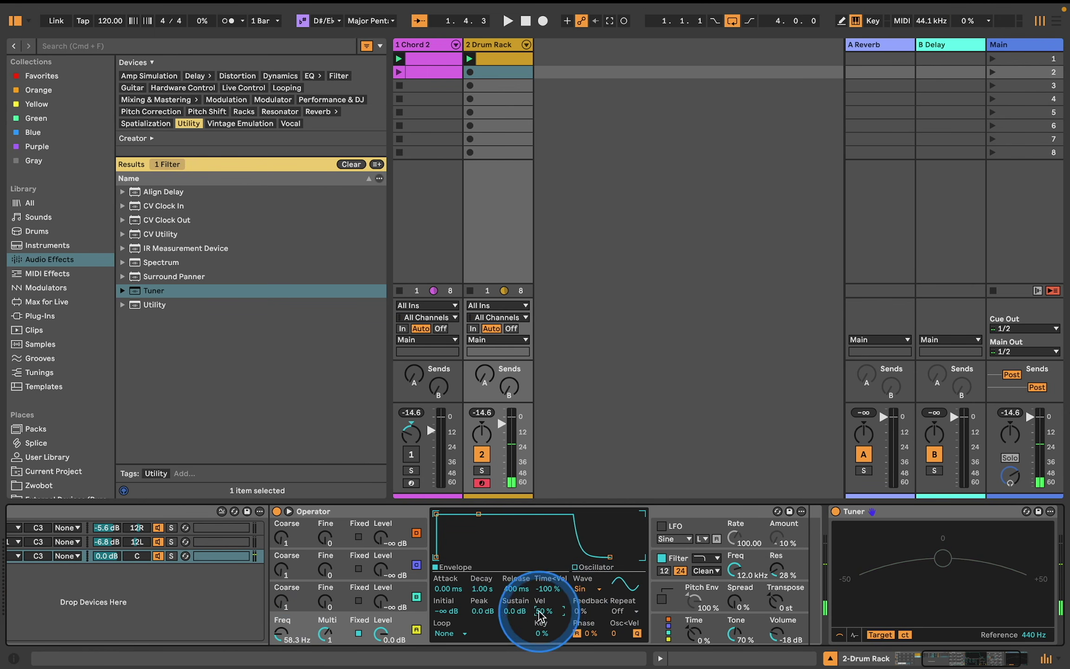
{"action": "left_click", "coordinate": [661, 599]}
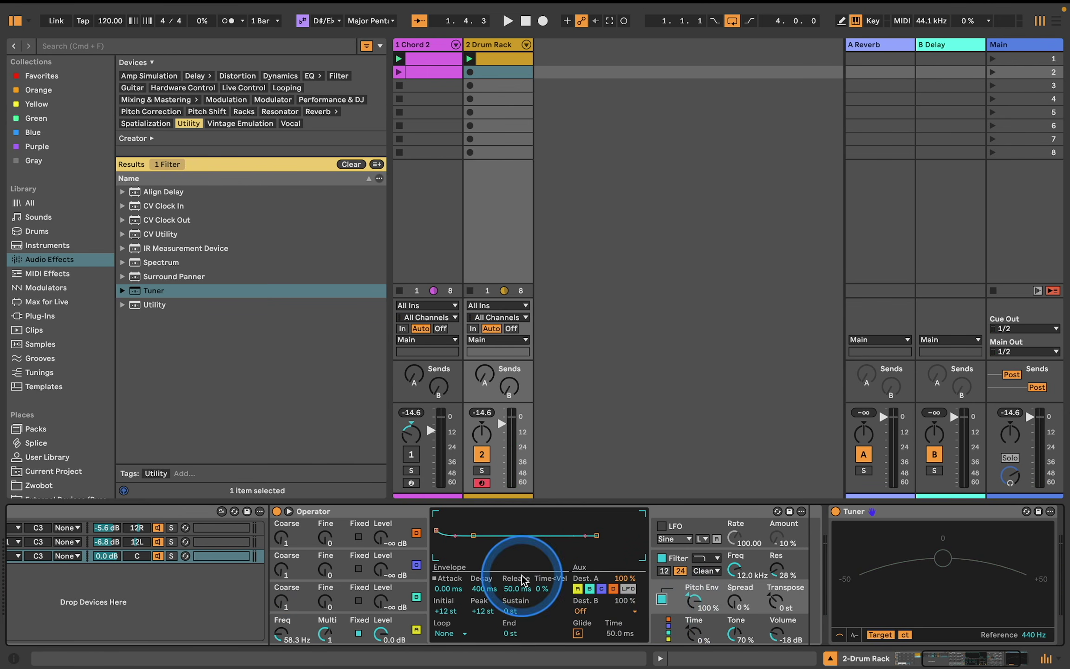
{"action": "left_click", "coordinate": [321, 630]}
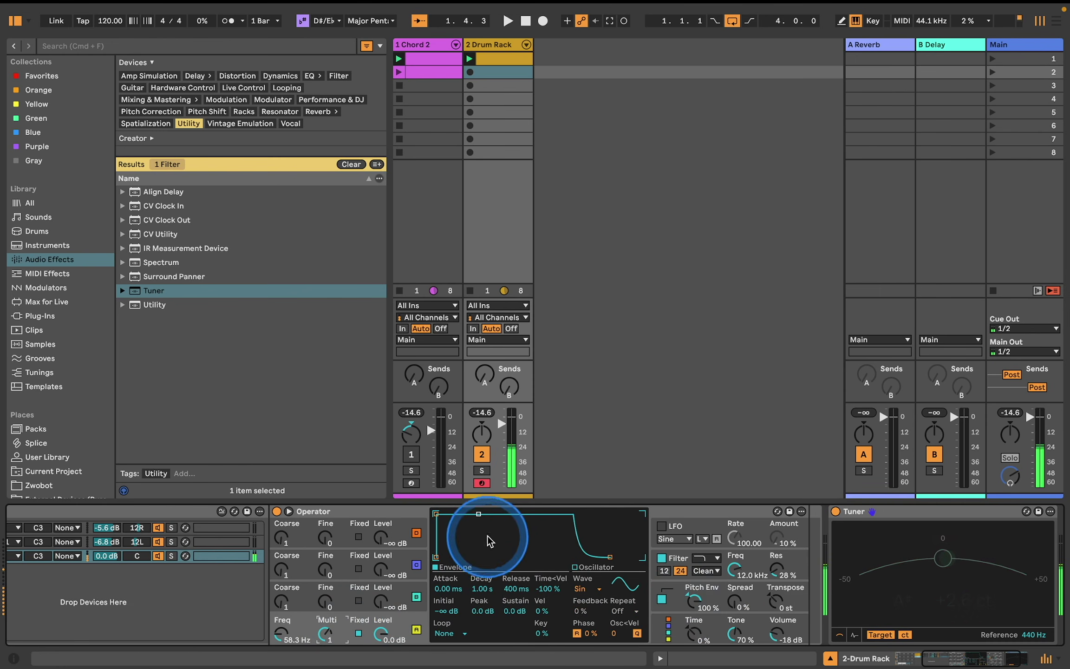
Raise the kick Operator's volume to 0.0 dB and limit it to 1 voice.
{"action": "left_click", "coordinate": [773, 640]}
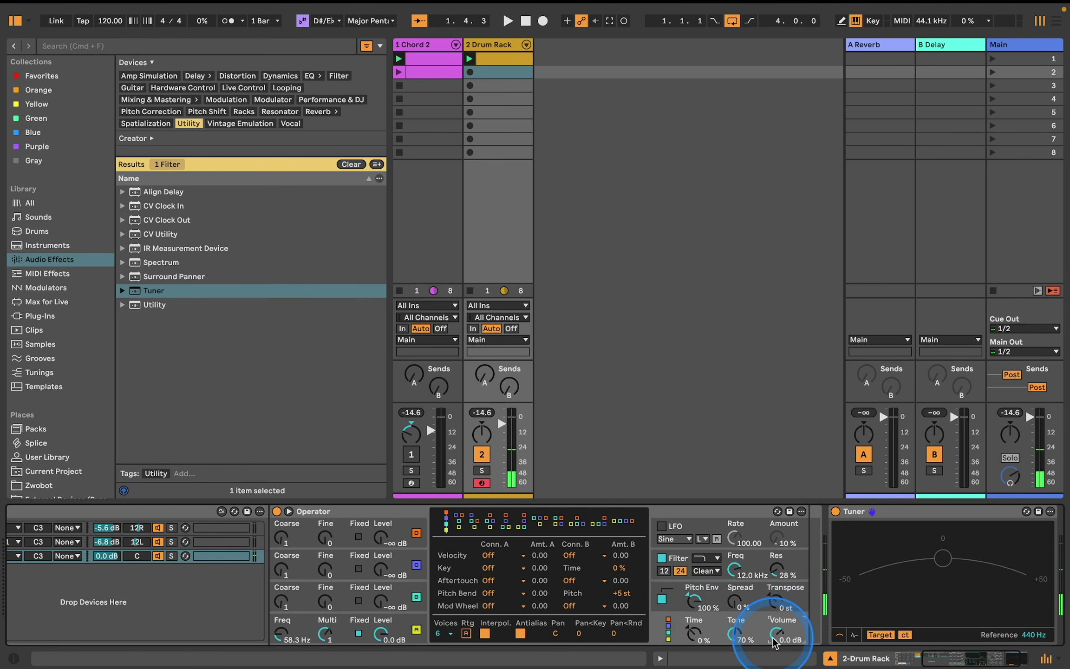
{"action": "left_click", "coordinate": [444, 634]}
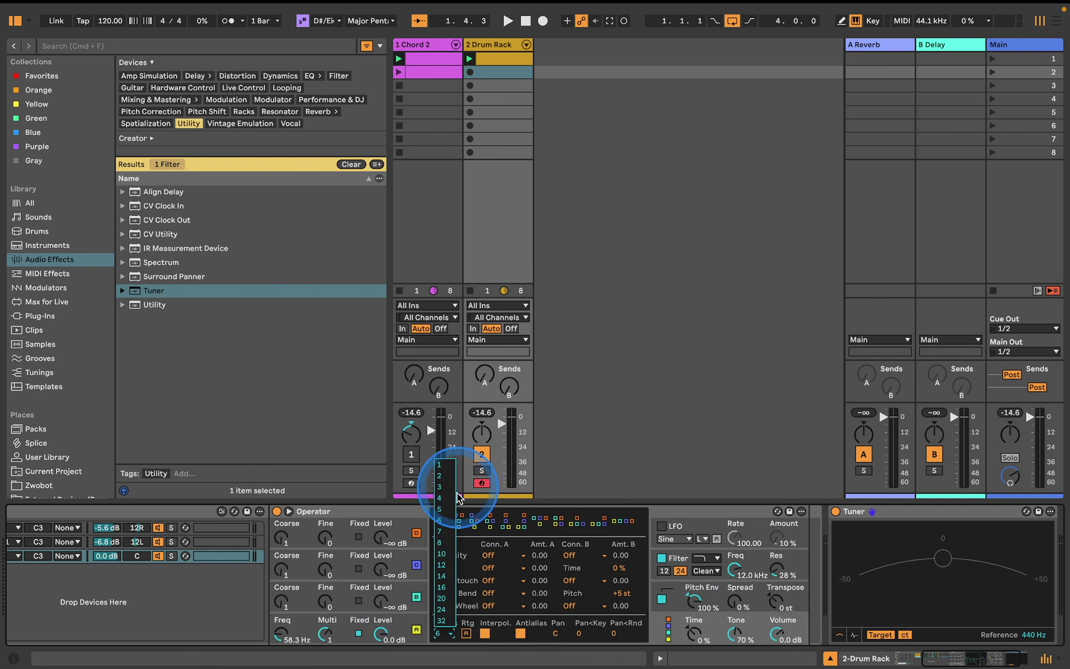
{"action": "left_click", "coordinate": [443, 464]}
Shape oscillator A's amplitude envelope into a short hit with a decay of about 311 ms and sustain at -inf dB.
{"action": "left_click", "coordinate": [328, 631]}
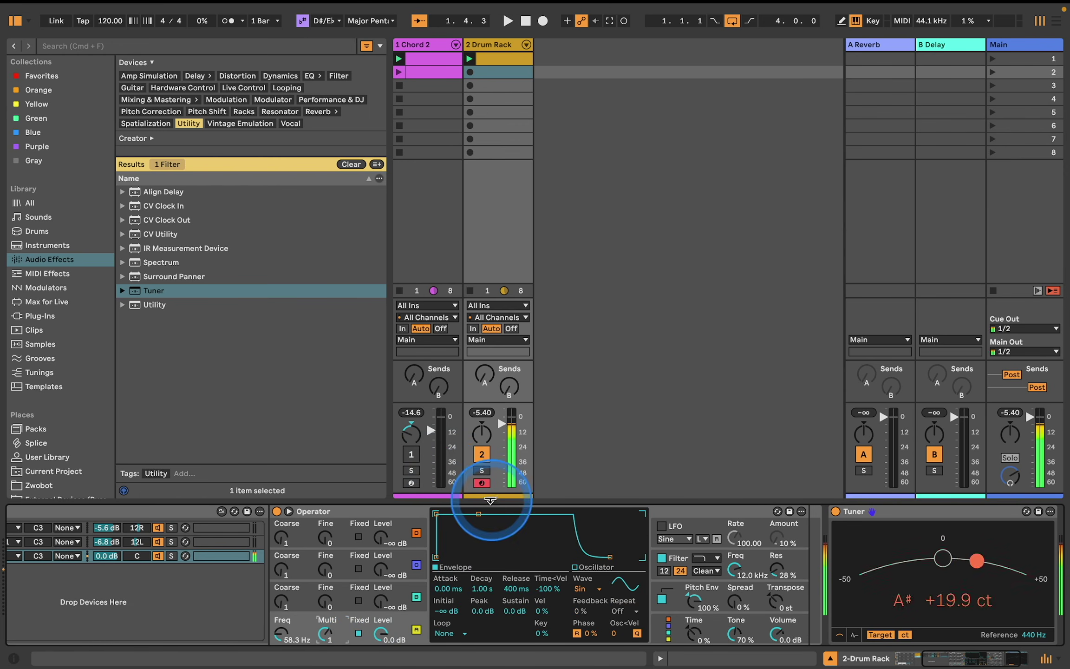
{"action": "left_click_drag", "start_coordinate": [479, 514], "coordinate": [477, 557]}
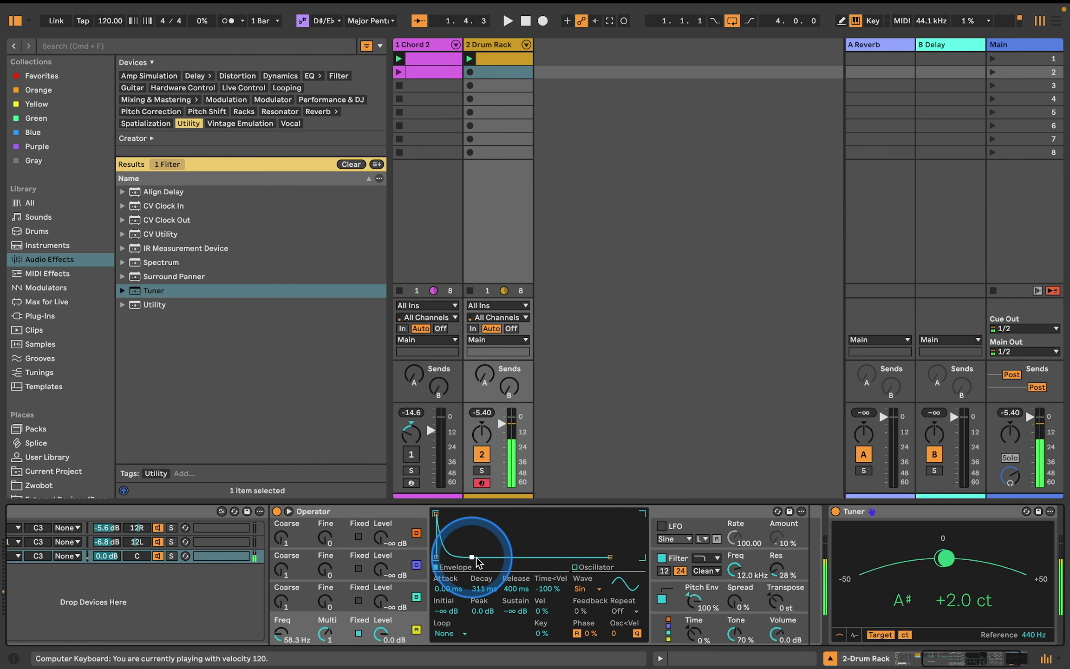
Add a sixteenth-length Kick 1 note at 1.1.1 in the Drum Rack clip and duplicate it every five sixteenths across both bars.
{"action": "double_click", "coordinate": [503, 61]}
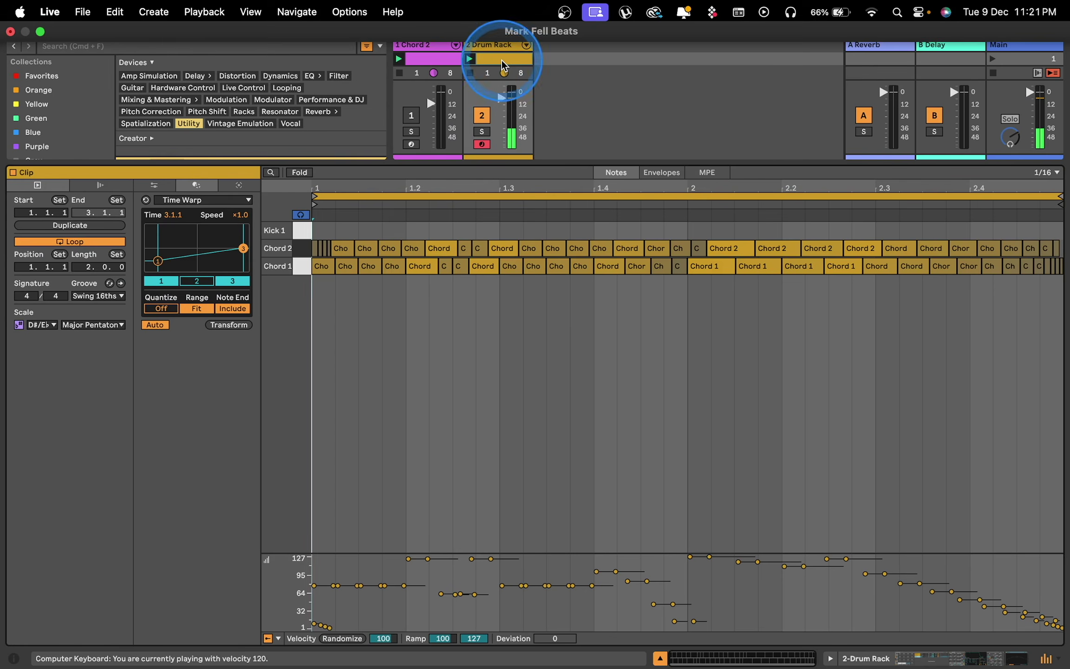
{"action": "double_click", "coordinate": [322, 230]}
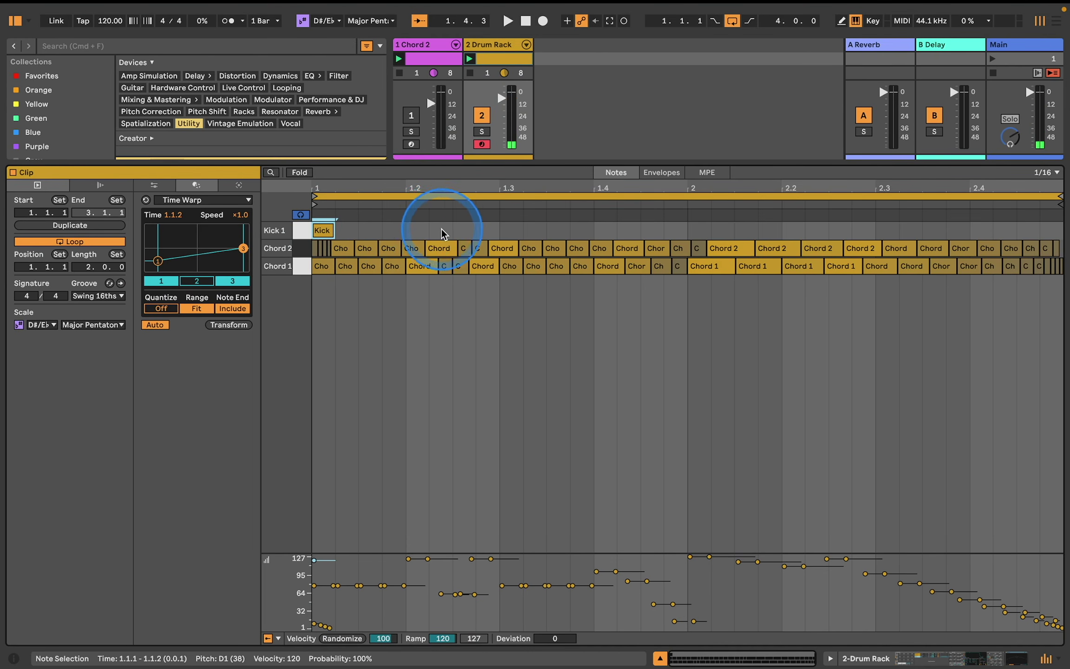
{"action": "left_click_drag", "start_coordinate": [428, 231], "coordinate": [319, 234]}
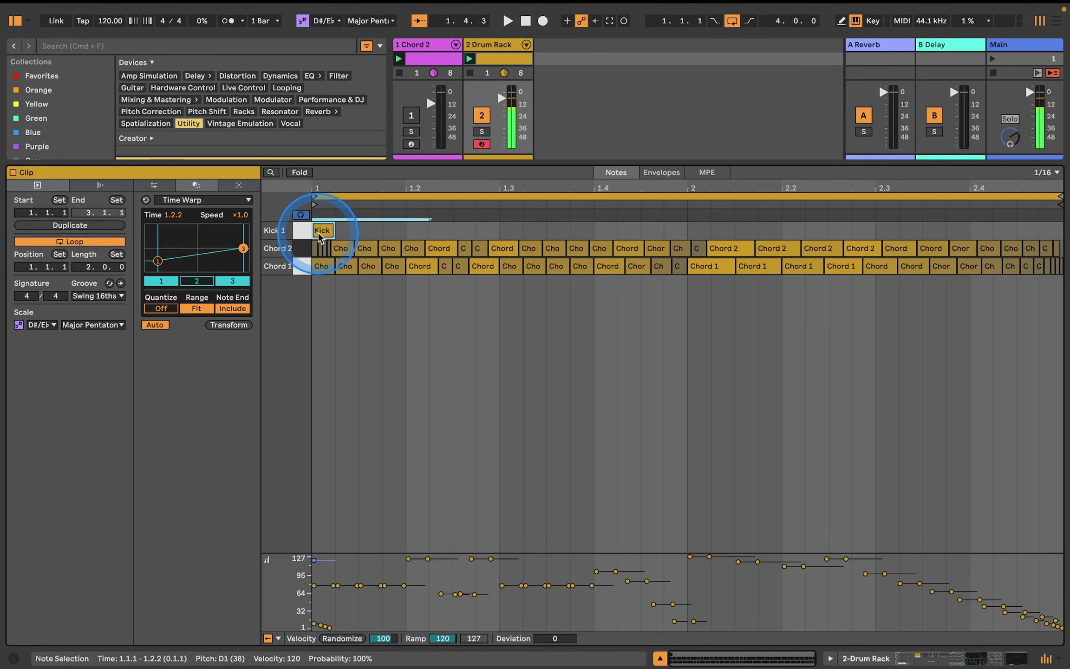
{"action": "key", "text": "super+d"}
{"action": "key", "text": "super+d"}
{"action": "key", "text": "super+d"}
{"action": "key", "text": "super+d"}
{"action": "key", "text": "super+d"}
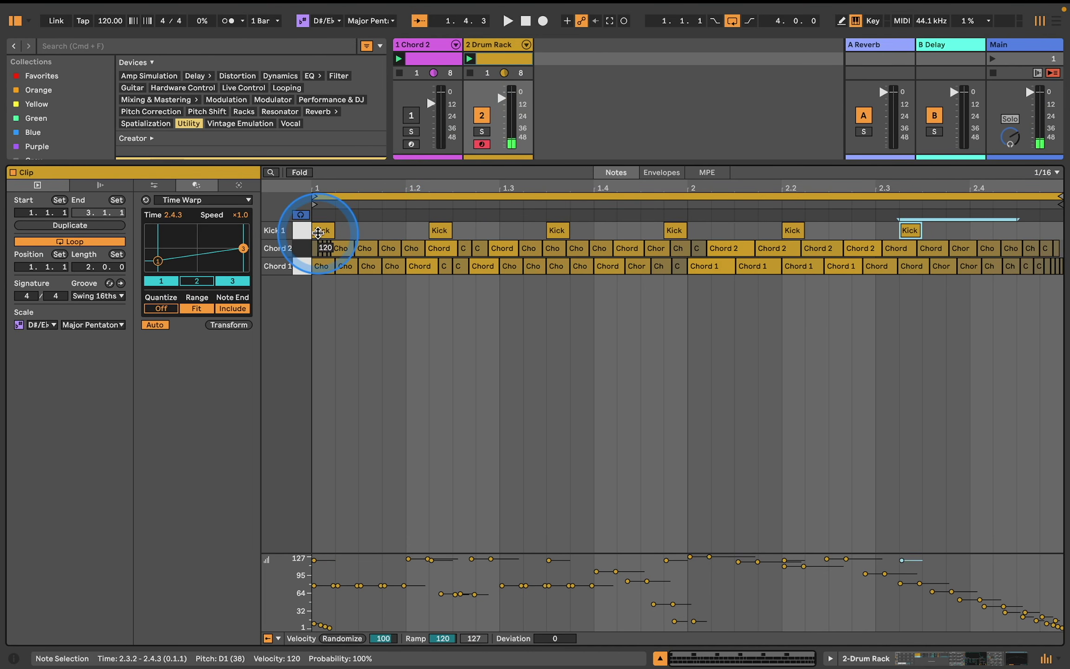
{"action": "key", "text": "super+d"}
Play back the Drum Rack clip to hear the kick pattern with the chords, and stop playback.
{"action": "key", "text": "space"}
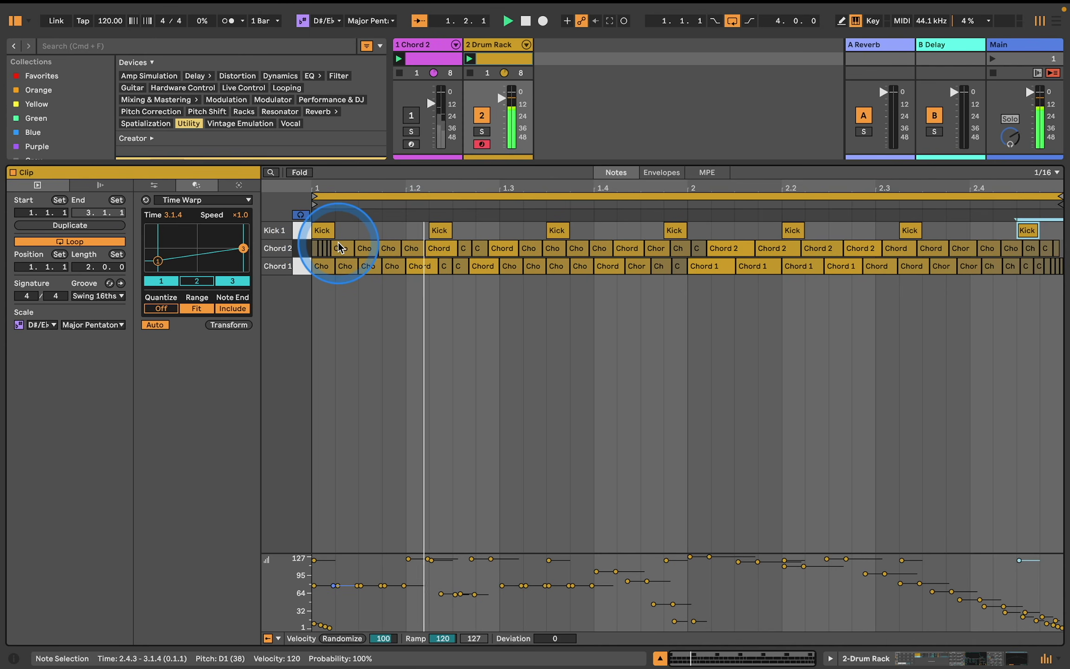
{"action": "left_click", "coordinate": [514, 97]}
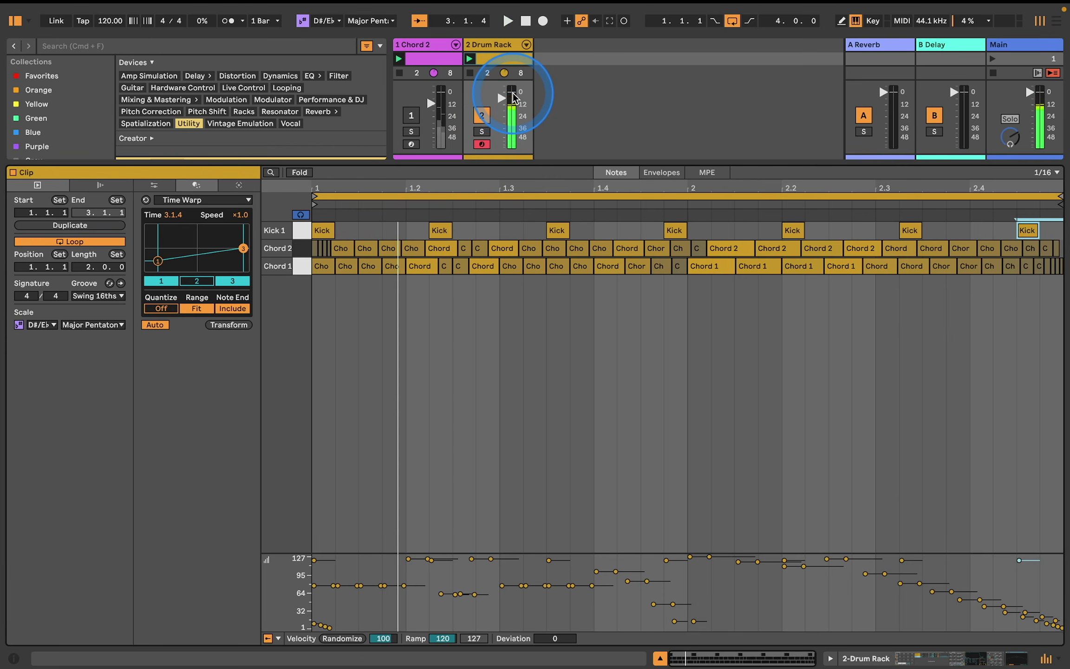
{"action": "key", "text": "space"}
Lower the velocities of the second, third and fourth Kick 1 notes, with the second and fourth at 51.
{"action": "left_click", "coordinate": [322, 232]}
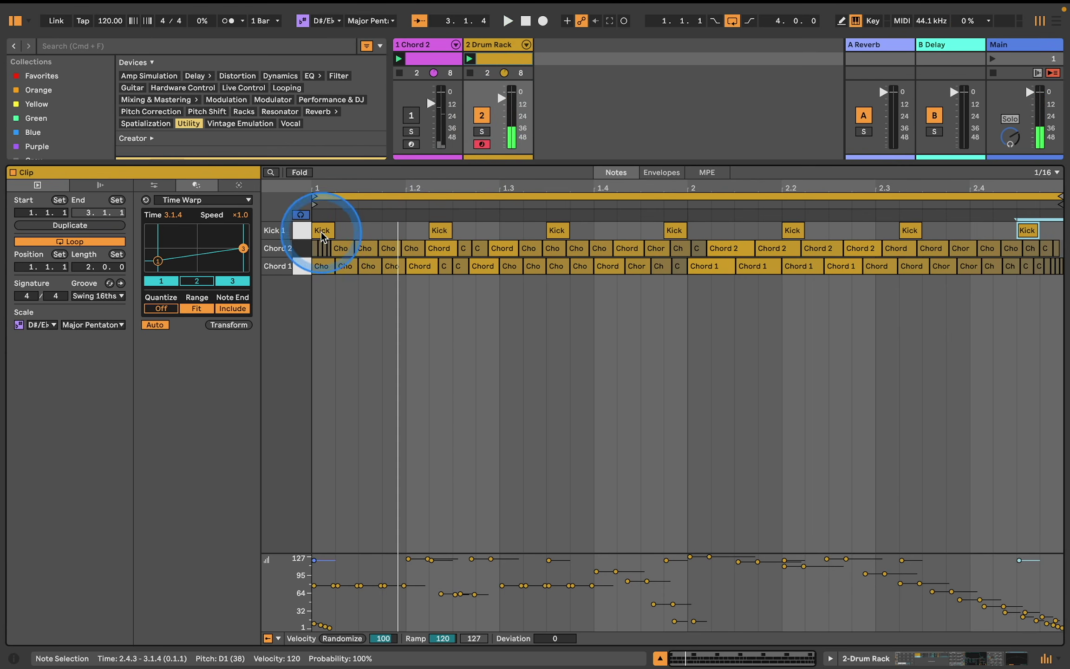
{"action": "left_click", "coordinate": [440, 231]}
{"action": "left_click_drag", "start_coordinate": [440, 231], "coordinate": [440, 260]}
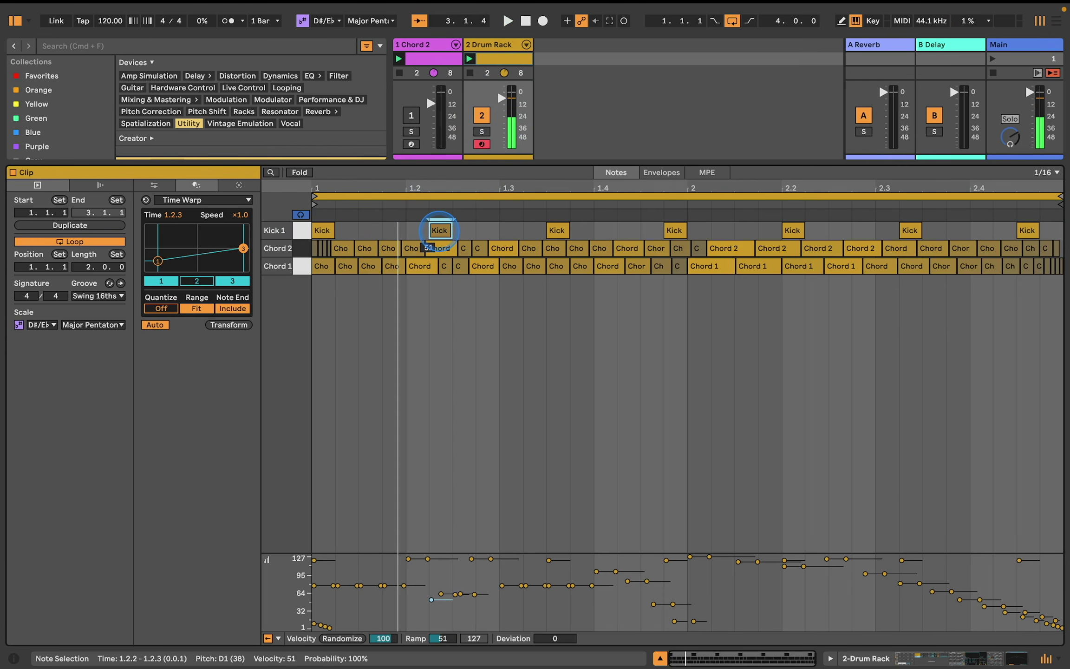
{"action": "left_click_drag", "start_coordinate": [557, 230], "coordinate": [558, 229]}
{"action": "left_click", "coordinate": [674, 231]}
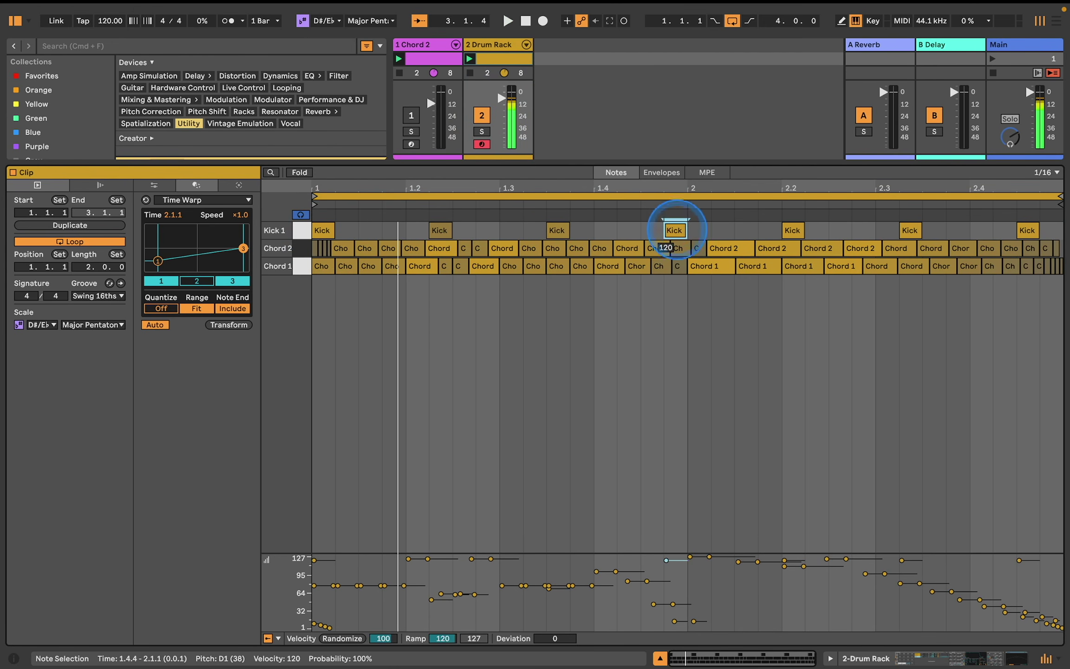
{"action": "left_click_drag", "start_coordinate": [674, 231], "coordinate": [675, 239]}
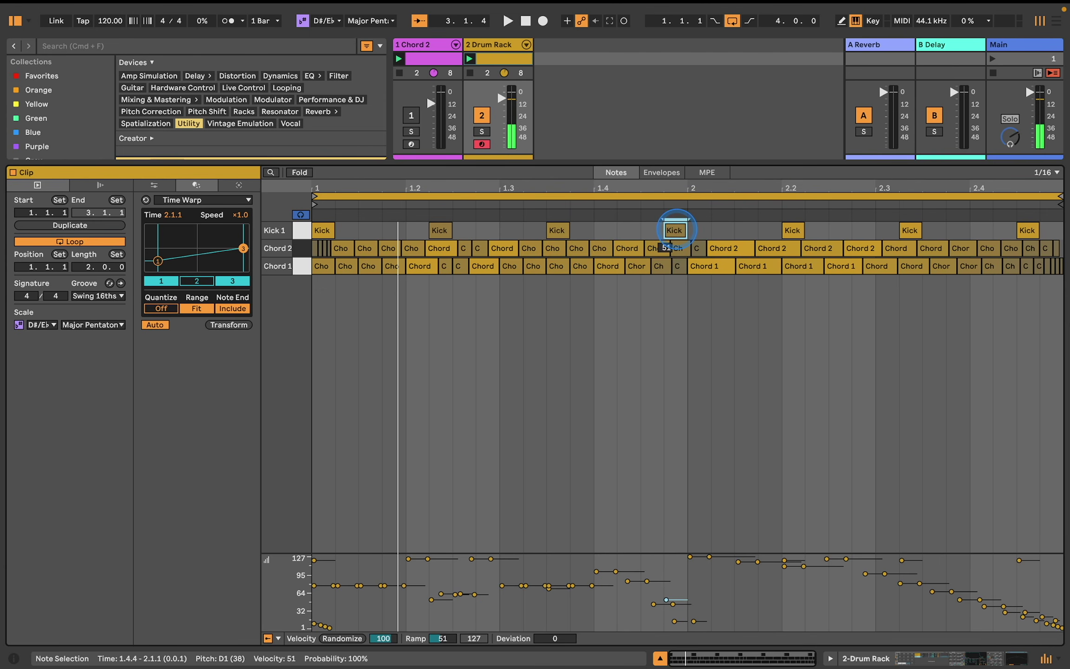
Set the velocity of the fifth Kick 1 note to 57, the sixth to 38 and the seventh to 77.
{"action": "left_click", "coordinate": [792, 230]}
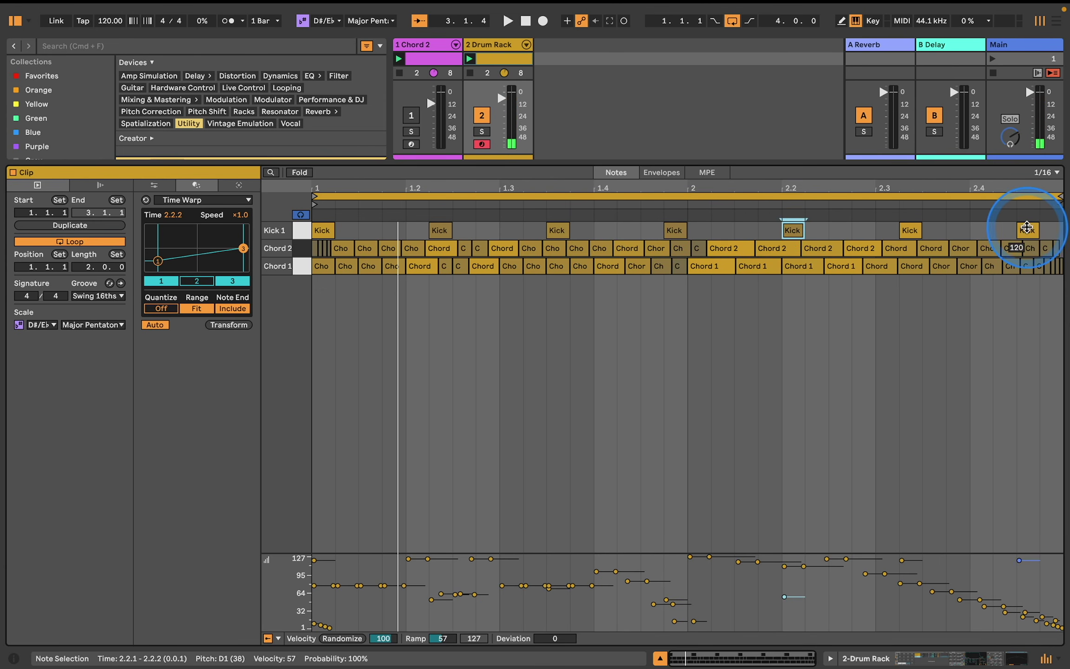
{"action": "left_click", "coordinate": [1027, 231]}
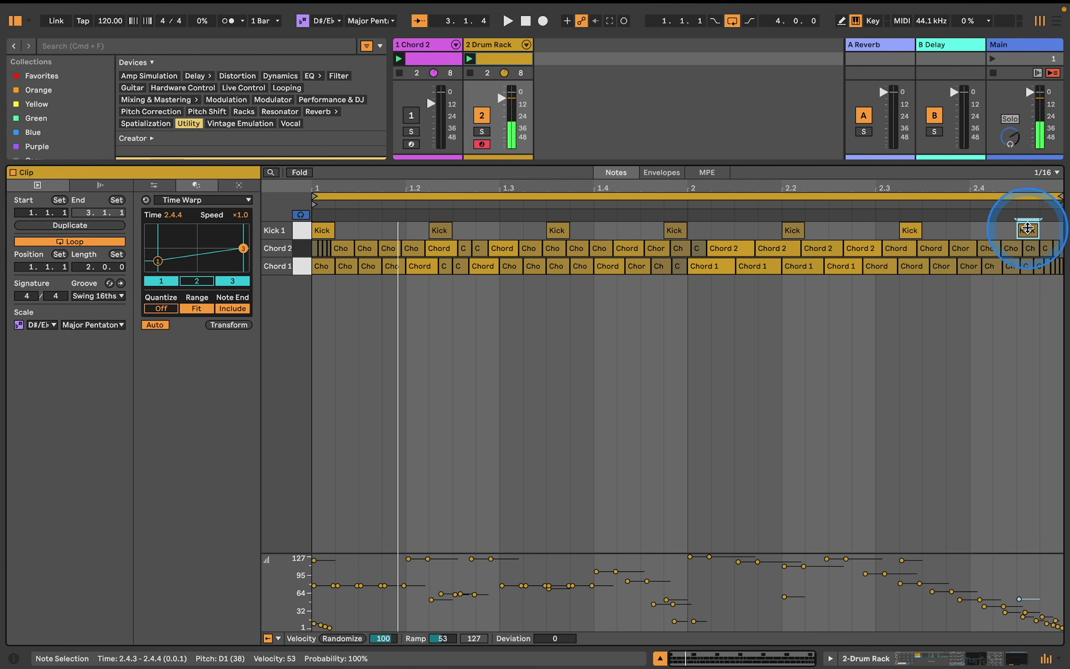
{"action": "left_click_drag", "start_coordinate": [1027, 228], "coordinate": [1027, 226]}
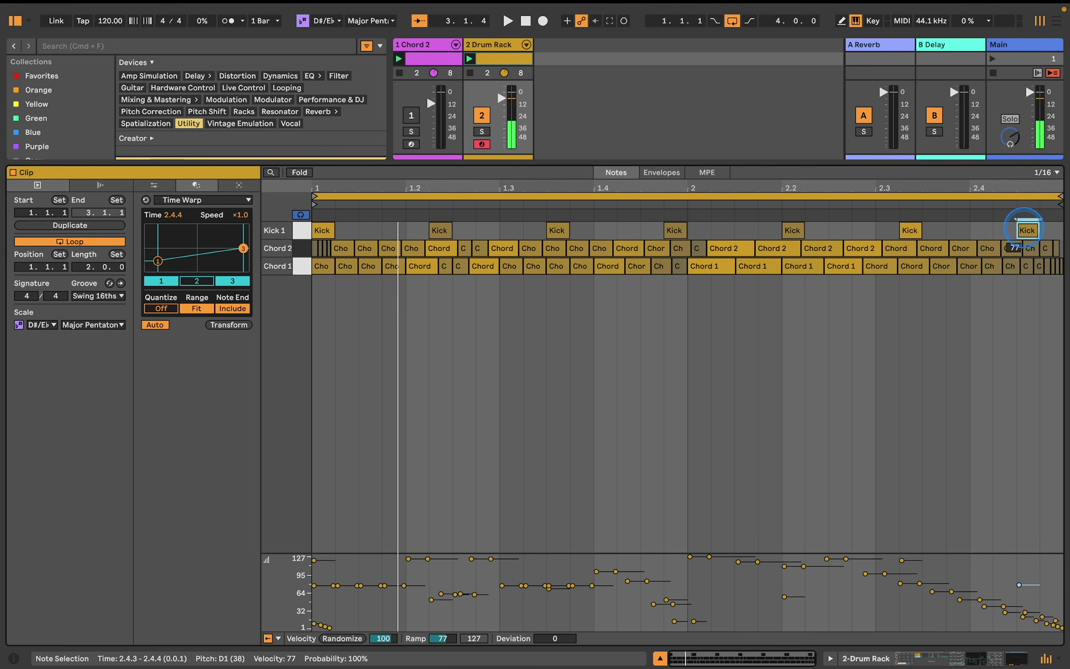
{"action": "left_click_drag", "start_coordinate": [910, 230], "coordinate": [912, 229]}
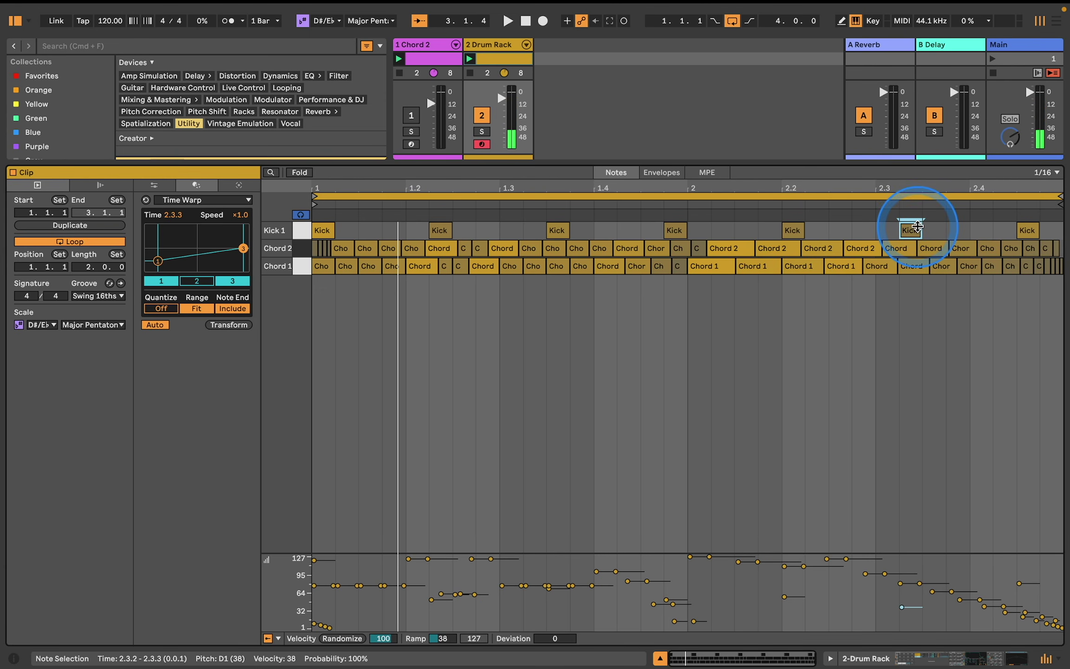
Play the Drum Rack clip with the varied kick velocities and select the Drum Rack track.
{"action": "left_click", "coordinate": [810, 205]}
{"action": "left_click", "coordinate": [497, 46]}
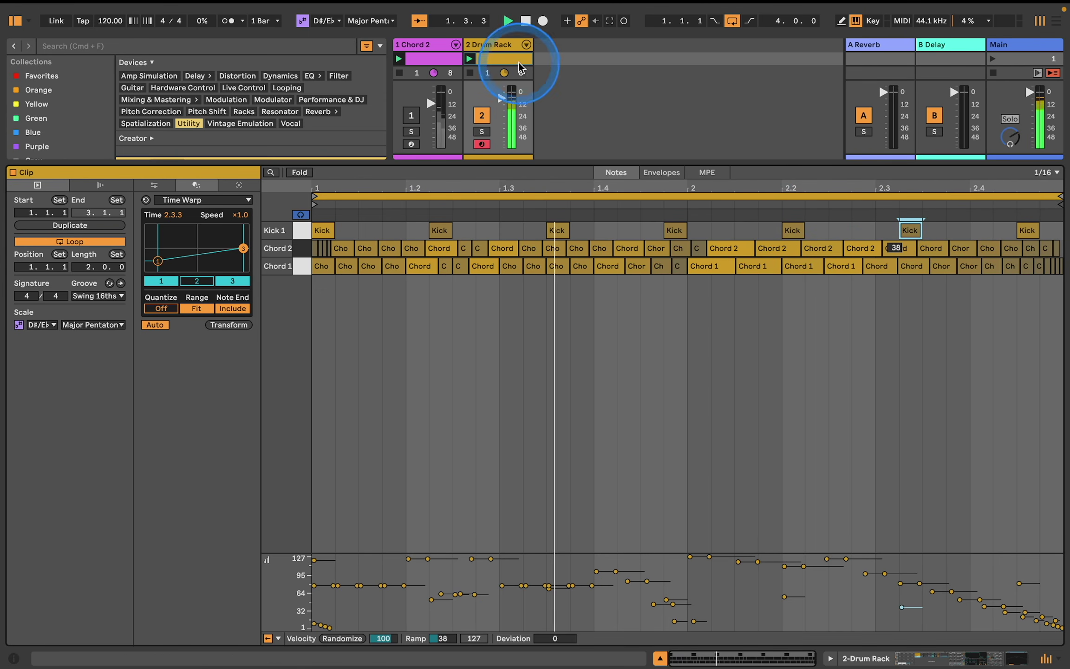
Duplicate the Kick 1 pad onto D#1, name the copy Kick 2, and select its chain.
{"action": "double_click", "coordinate": [497, 49]}
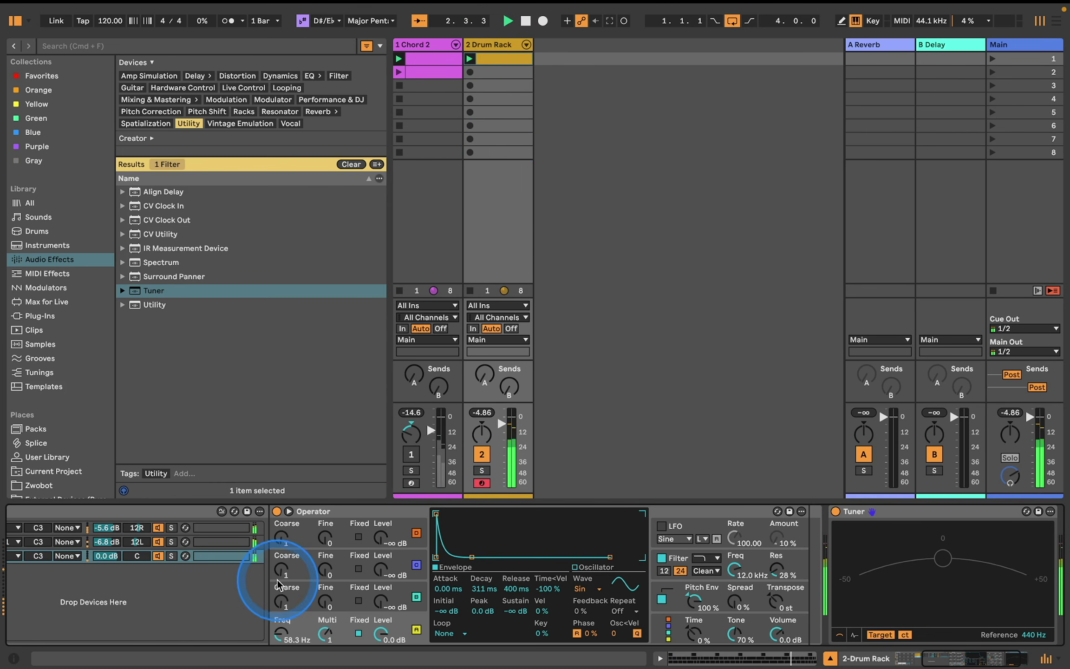
{"action": "scroll", "coordinate": [278, 583], "scroll_direction": "left", "scroll_amount": 5}
{"action": "scroll", "coordinate": [277, 583], "scroll_direction": "left", "scroll_amount": 1}
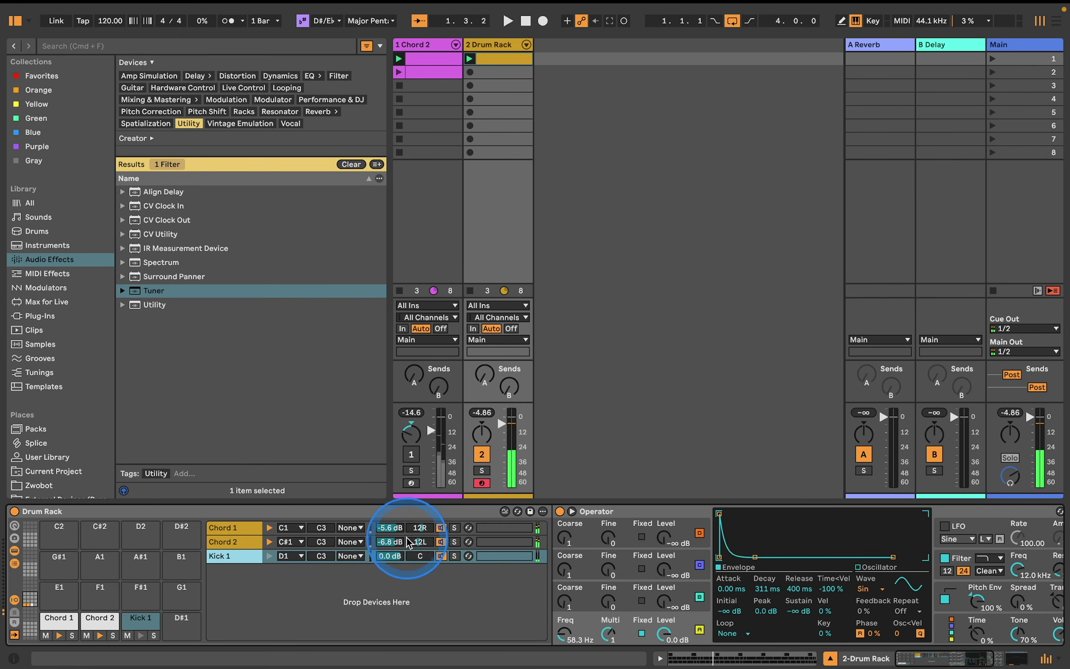
{"action": "left_click_drag", "start_coordinate": [139, 622], "coordinate": [185, 628]}
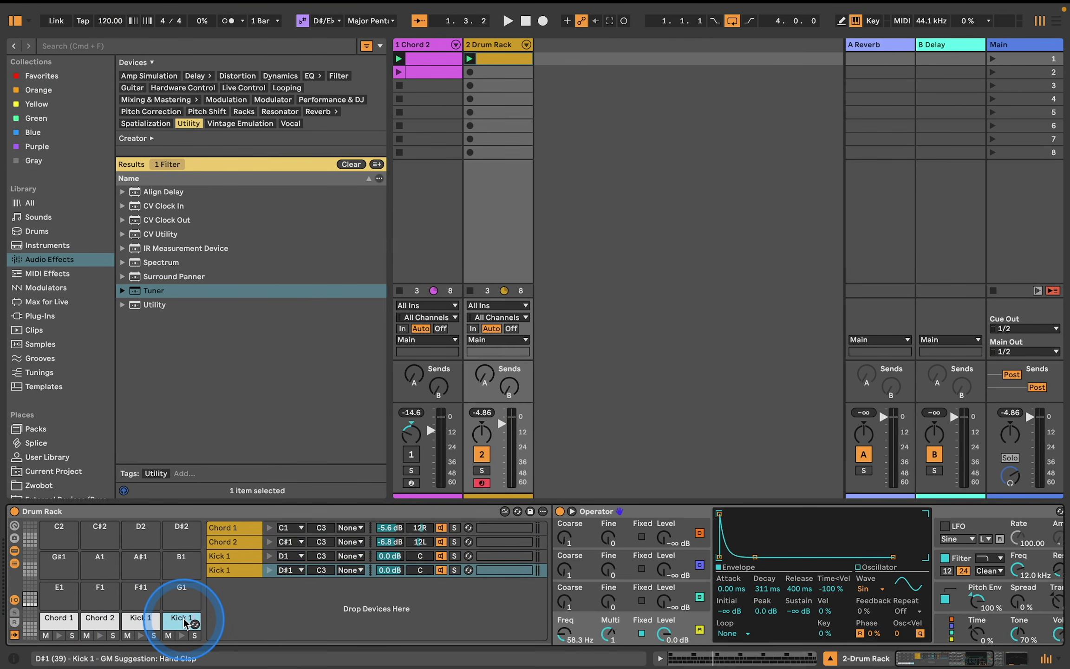
{"action": "type", "text": "2"}
{"action": "left_click", "coordinate": [249, 619]}
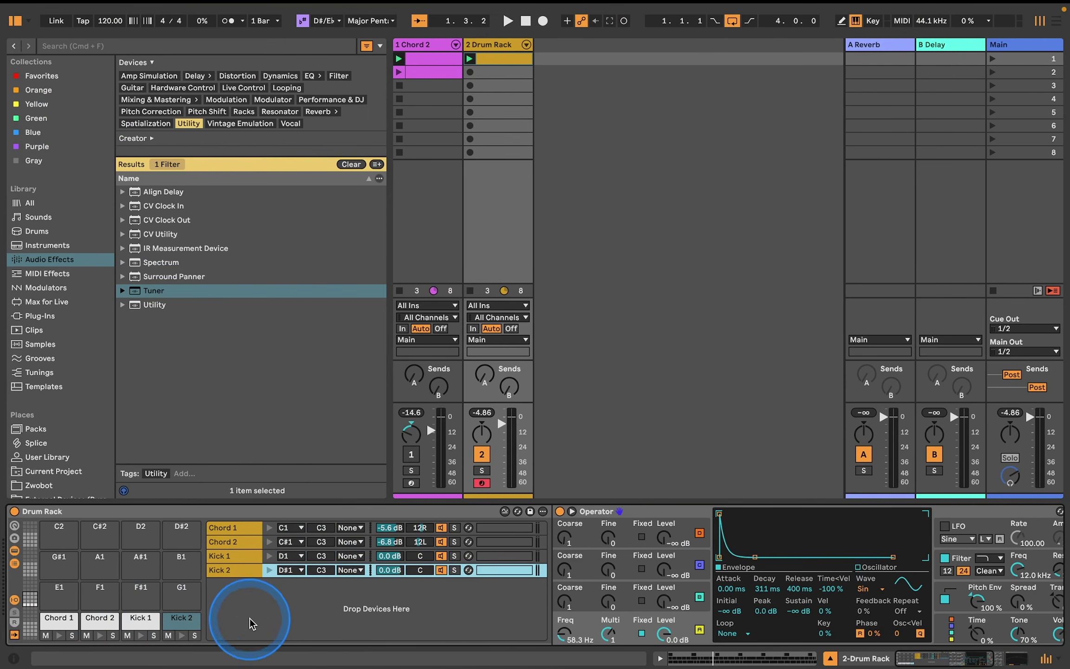
{"action": "left_click", "coordinate": [186, 625]}
{"action": "left_click", "coordinate": [237, 572]}
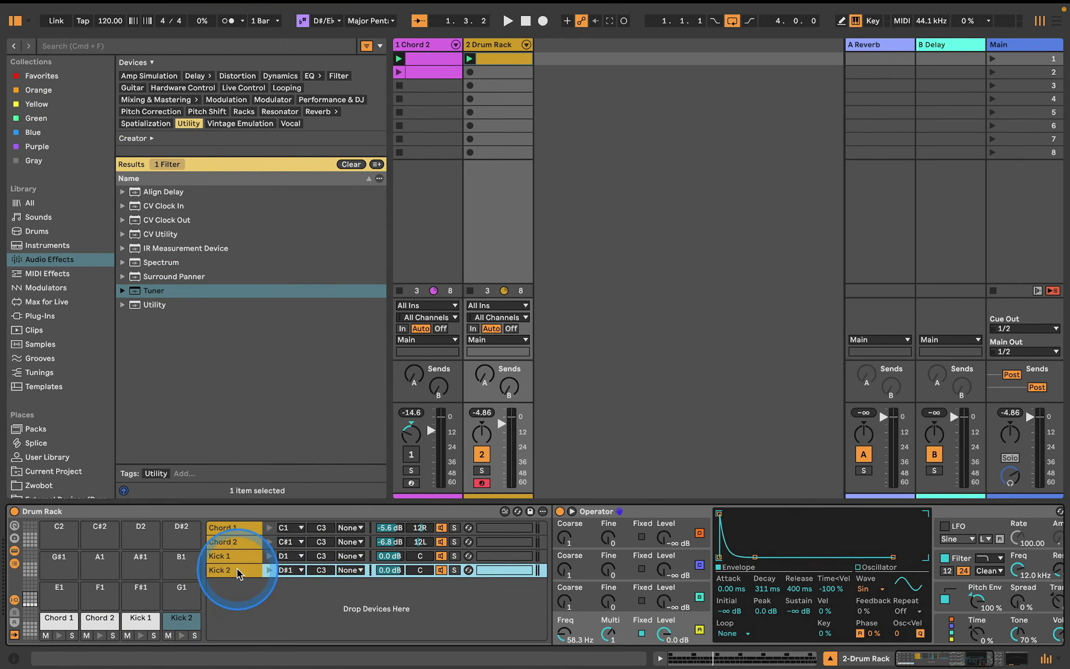
Tune Kick 2's fixed oscillator frequency to 43.6 Hz (F), raising its sustain to -0.9 dB while tuning and returning it to -∞ dB.
{"action": "scroll", "coordinate": [387, 557], "scroll_direction": "right", "scroll_amount": 8}
{"action": "left_click", "coordinate": [442, 613]}
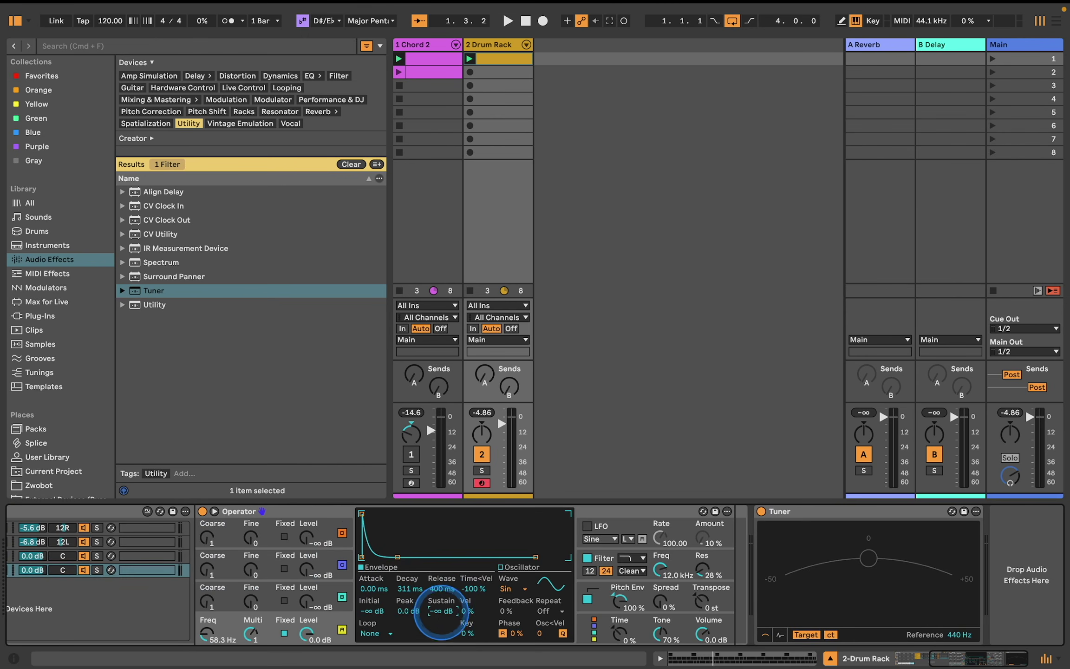
{"action": "mouse_move", "coordinate": [441, 612]}
{"action": "left_mouse_down"}
{"action": "mouse_move", "coordinate": [446, 596]}
{"action": "mouse_move", "coordinate": [441, 613]}
{"action": "left_mouse_up"}
{"action": "left_click_drag", "start_coordinate": [208, 634], "coordinate": [210, 640]}
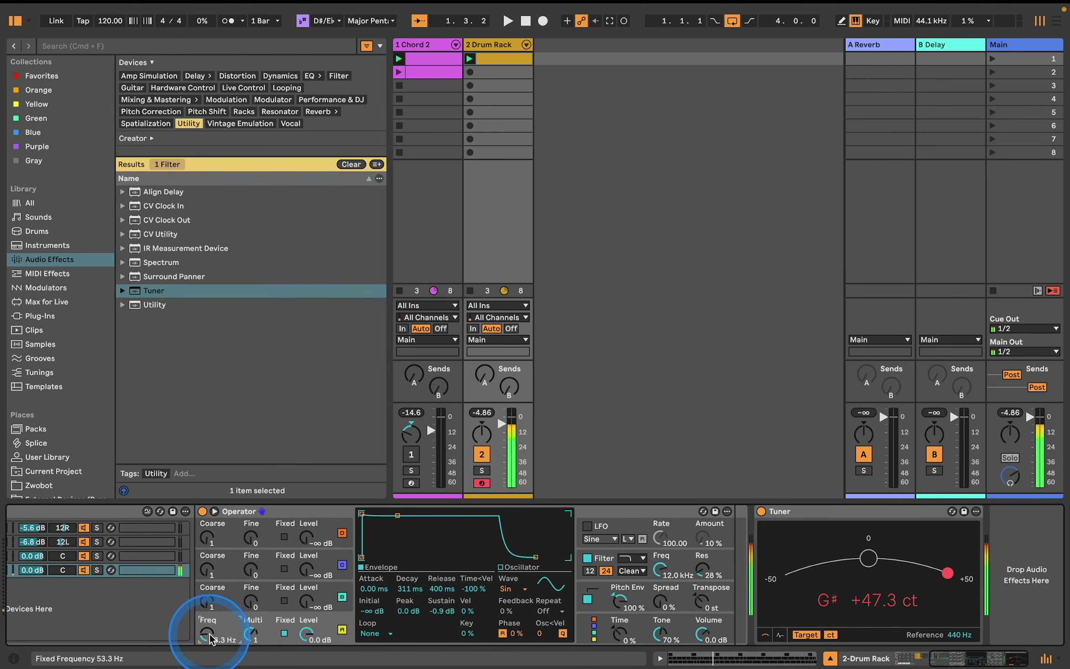
{"action": "left_click_drag", "start_coordinate": [207, 635], "coordinate": [209, 638]}
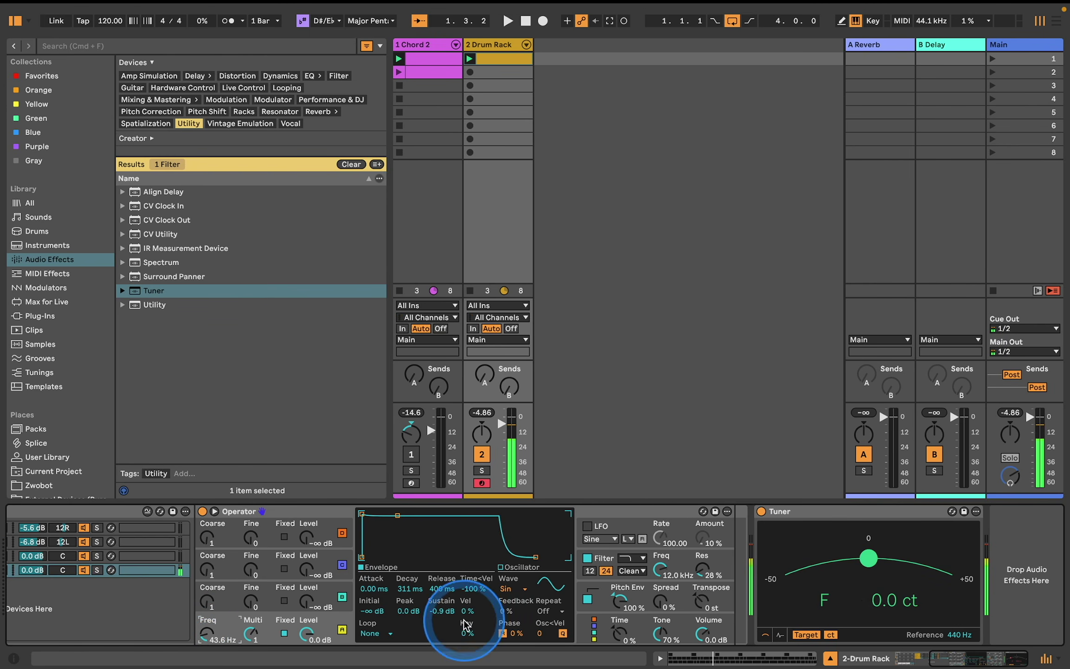
{"action": "left_click_drag", "start_coordinate": [442, 610], "coordinate": [442, 611]}
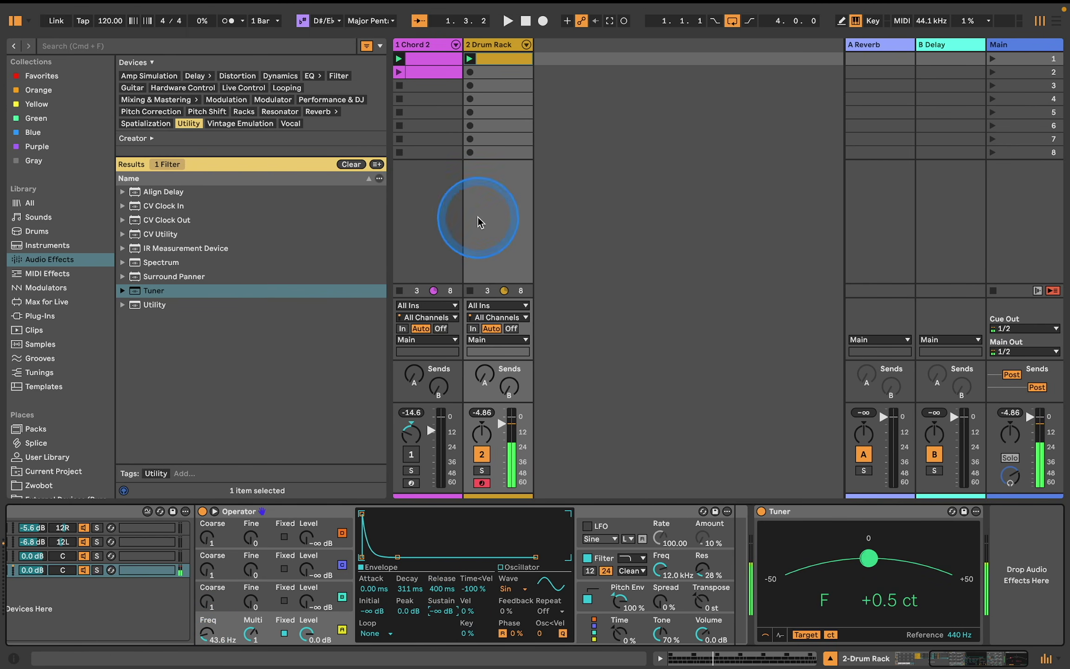
Add Kick 2 notes to the Drum Rack clip at 1.1.4 with velocity 103 and at 1.2.4 with velocity 20.
{"action": "double_click", "coordinate": [512, 56]}
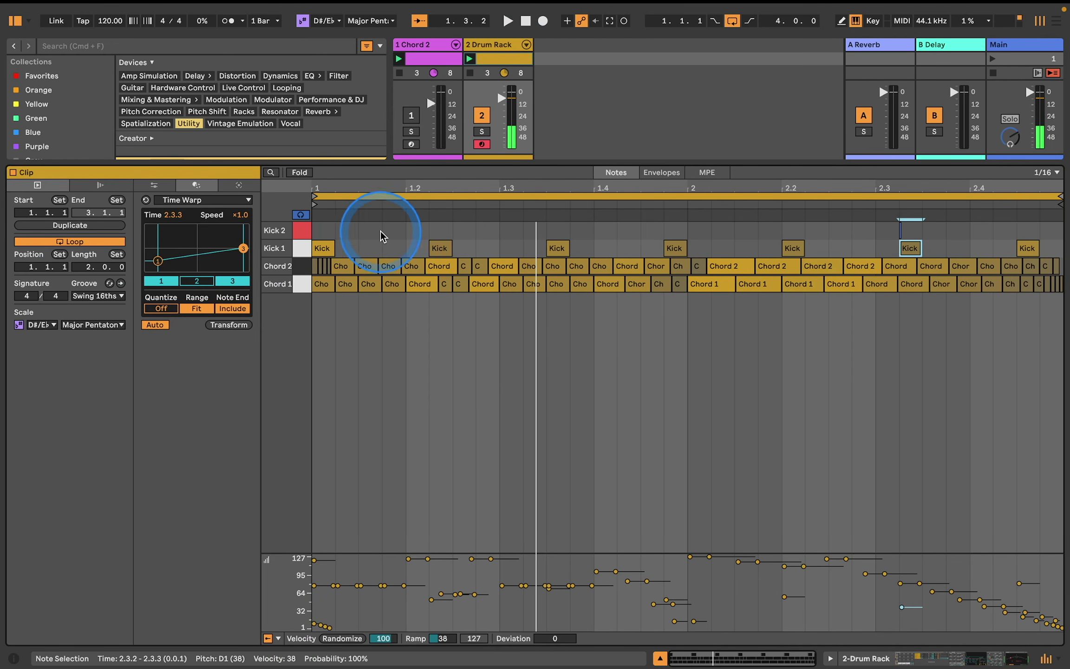
{"action": "double_click", "coordinate": [393, 231]}
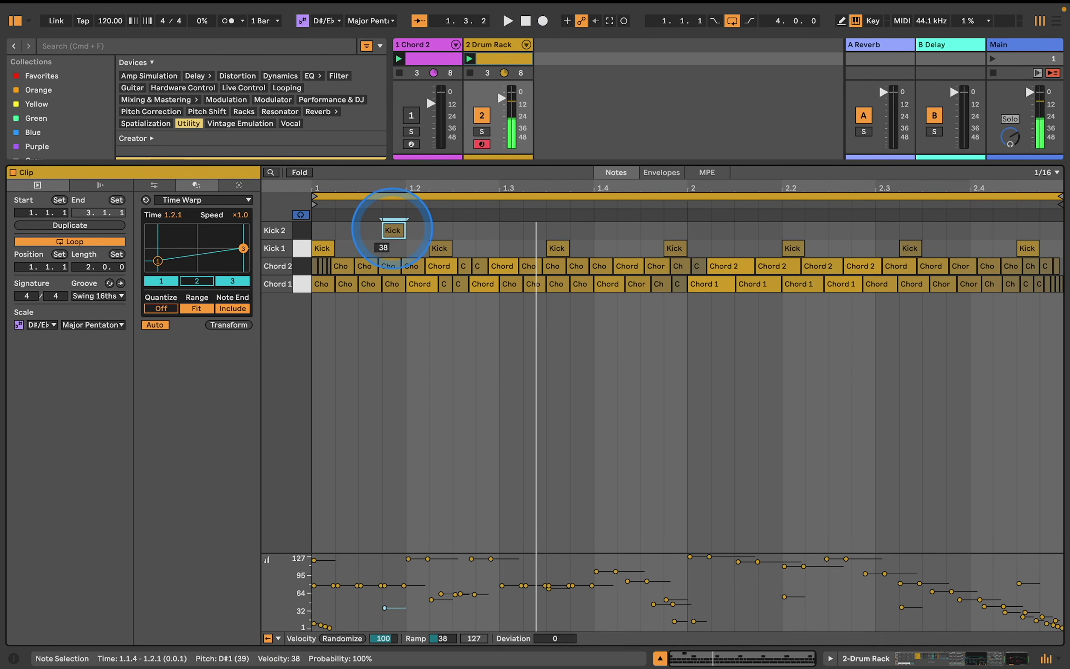
{"action": "left_click_drag", "start_coordinate": [393, 228], "coordinate": [393, 204]}
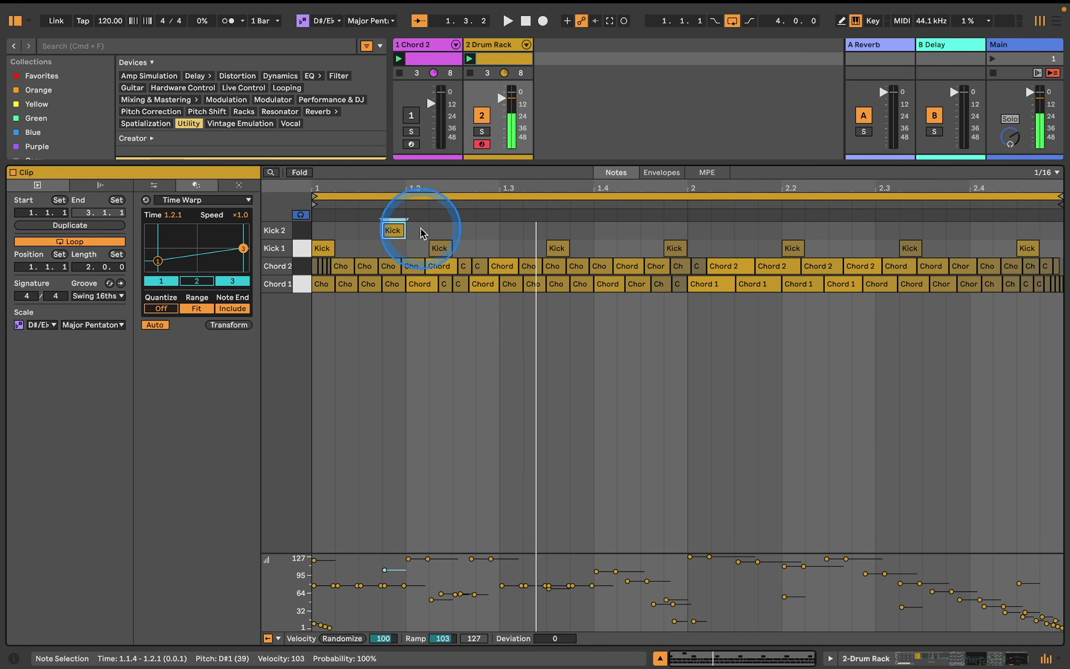
{"action": "left_click", "coordinate": [488, 231]}
{"action": "double_click", "coordinate": [489, 231]}
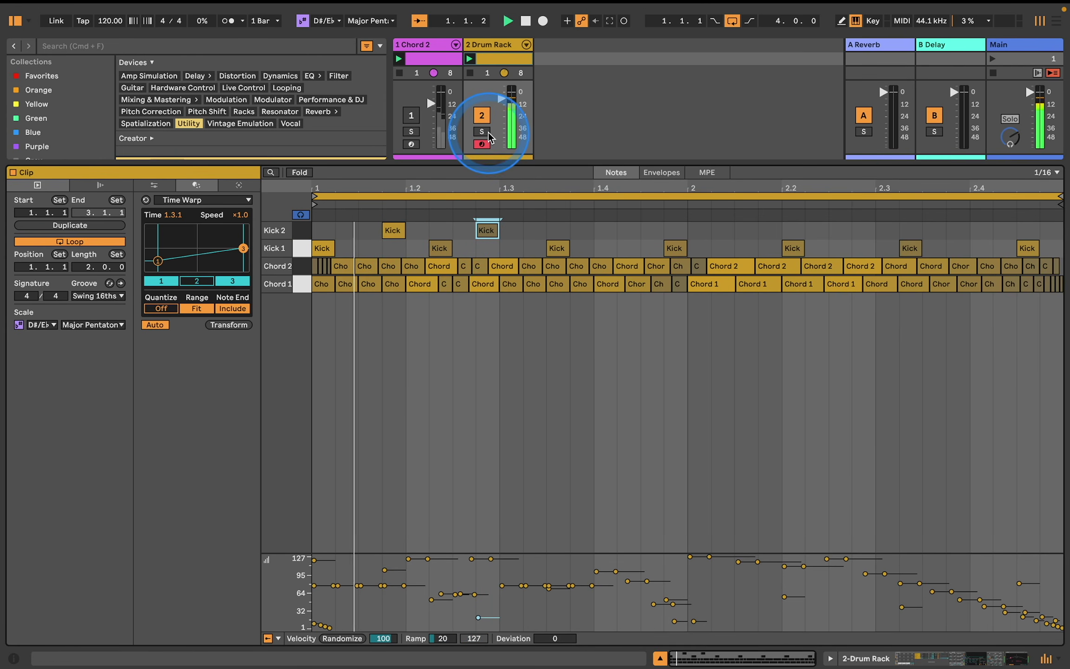
Assign both the Kick 1 and Kick 2 chains of the Drum Rack to choke group 1.
{"action": "left_click", "coordinate": [492, 47]}
{"action": "double_click", "coordinate": [493, 48]}
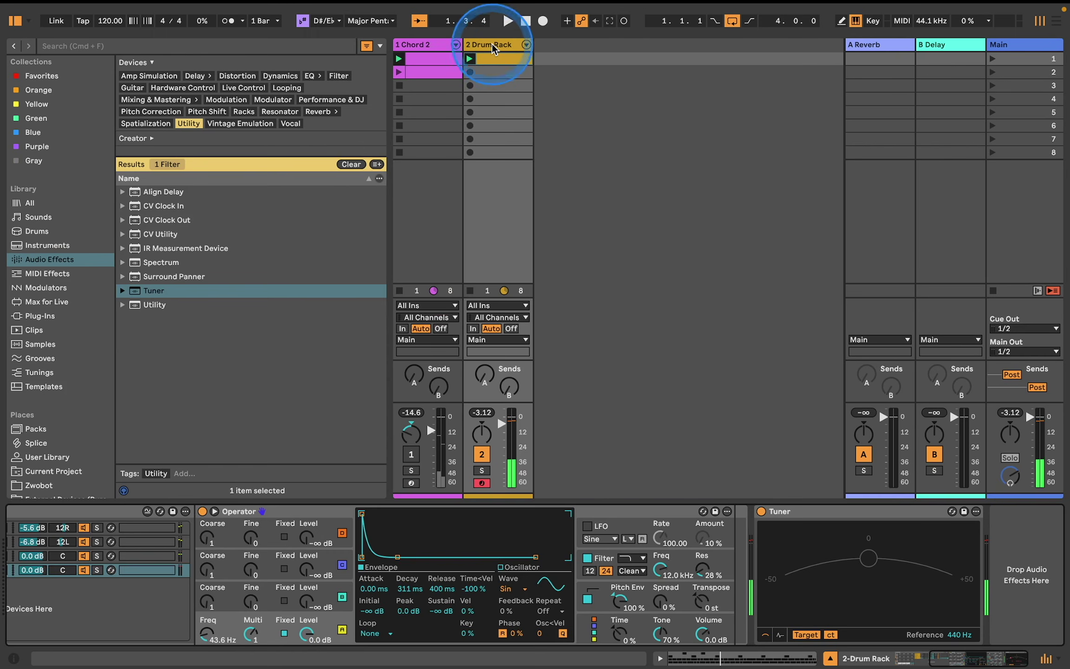
{"action": "scroll", "coordinate": [377, 575], "scroll_direction": "left", "scroll_amount": 8}
{"action": "left_click", "coordinate": [239, 558], "text": "shift"}
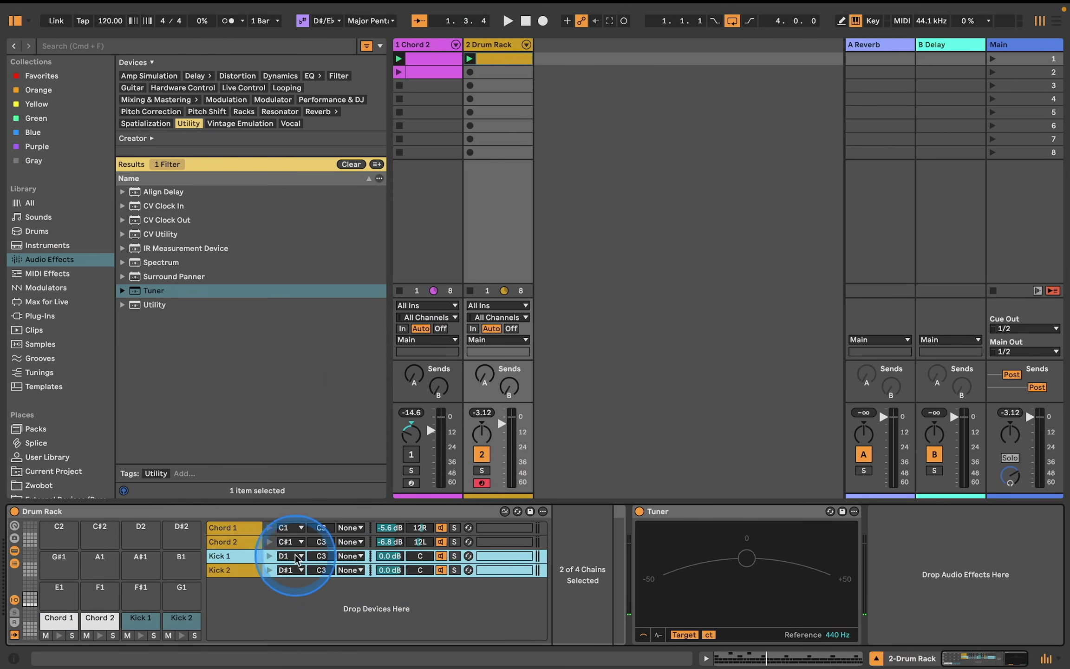
{"action": "left_click", "coordinate": [351, 556]}
{"action": "left_click", "coordinate": [350, 377]}
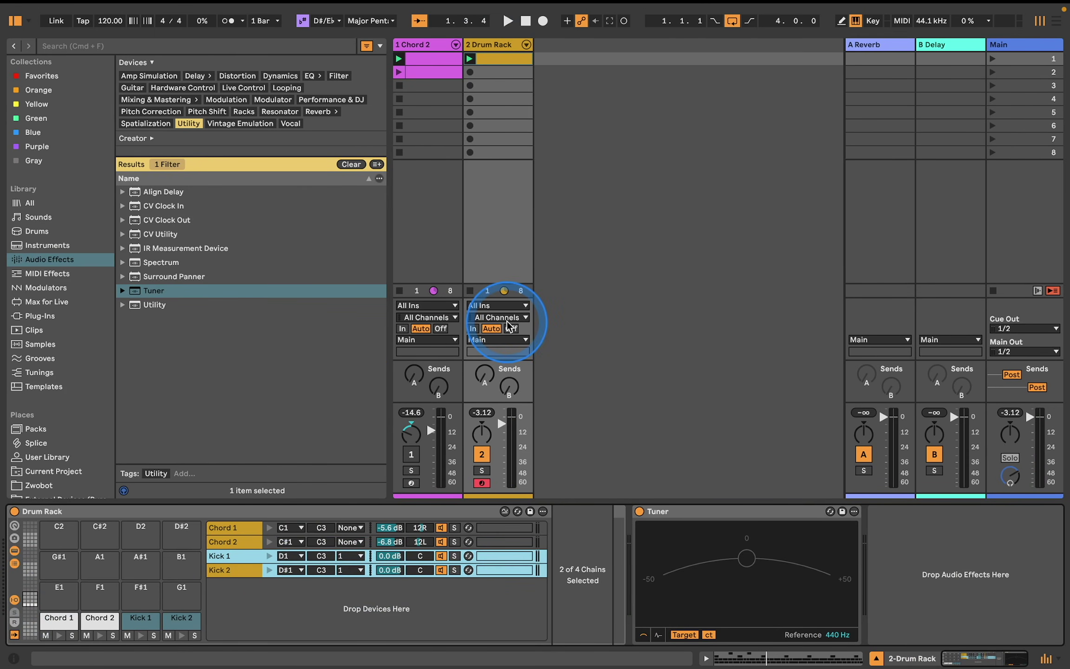
Solo the Kick 1 and Kick 2 chains during playback, reopen the Drum Rack clip's notes, and stop playback.
{"action": "key", "text": "space"}
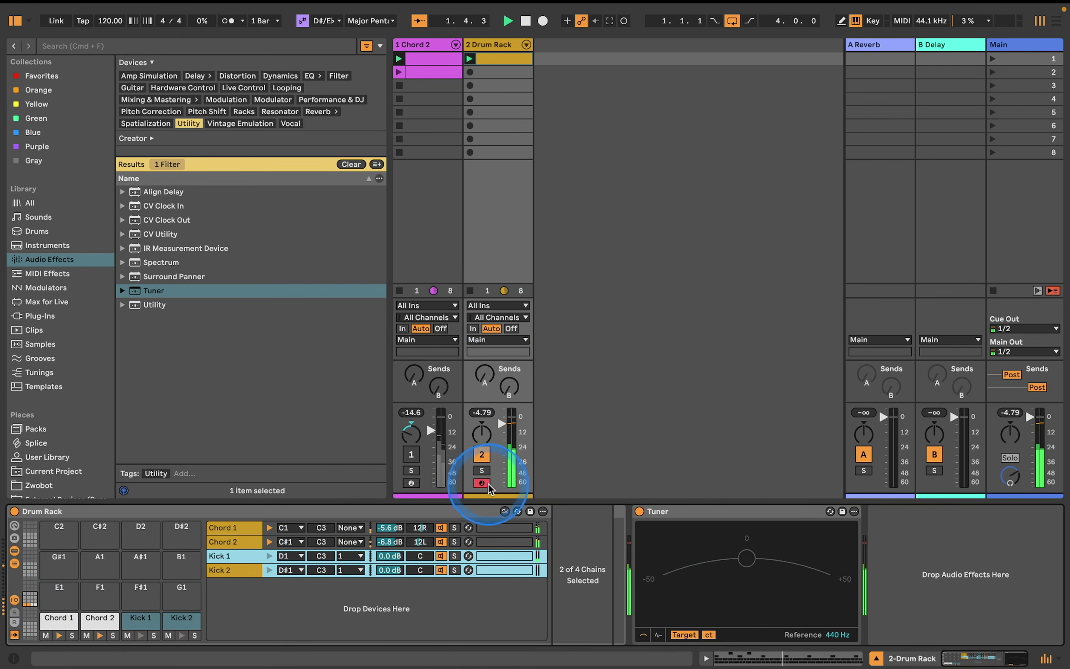
{"action": "left_click", "coordinate": [457, 557]}
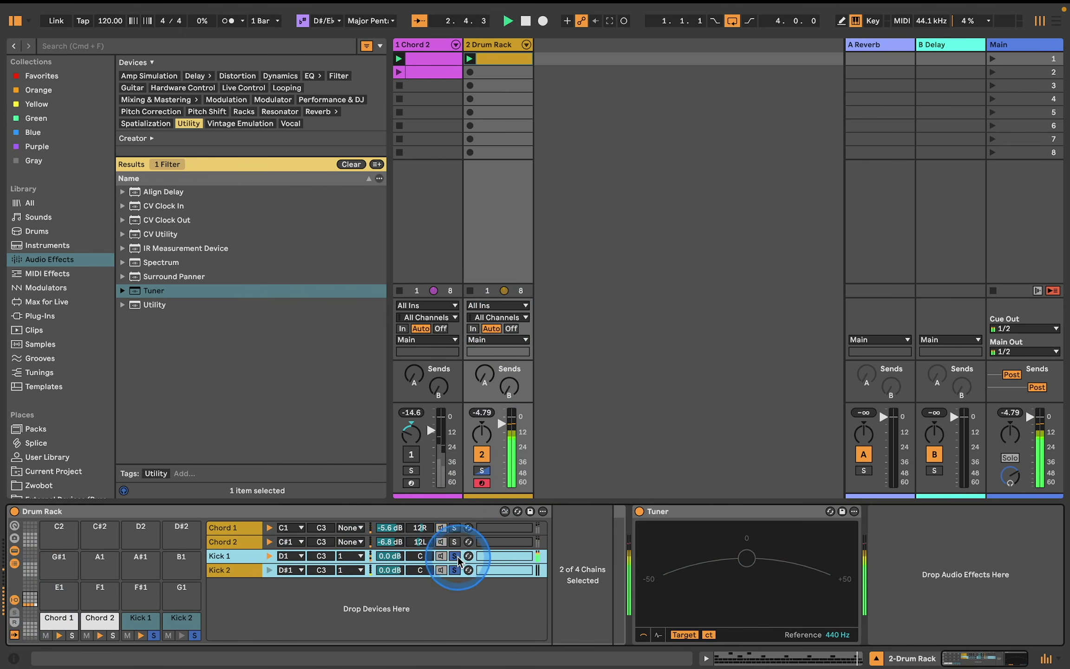
{"action": "left_click", "coordinate": [505, 53]}
{"action": "double_click", "coordinate": [506, 53]}
{"action": "key", "text": "space"}
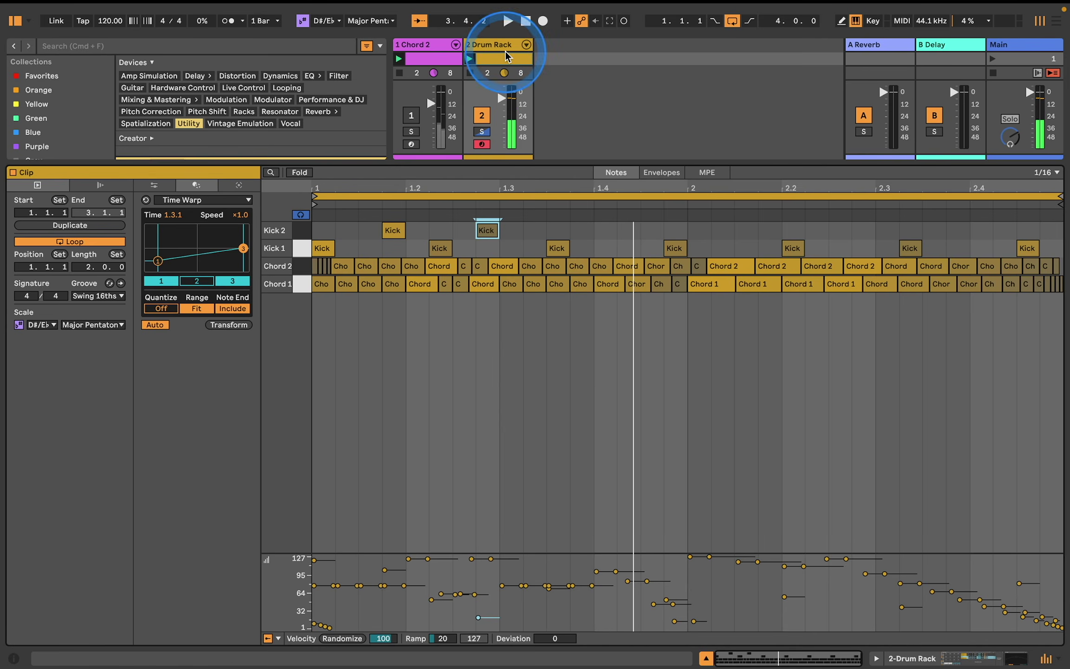
Add Kick 1 notes at 1.4.1 and 1.4.3, the latter at velocity 52, plus a Kick 2 note at 1.4.2, and restart playback.
{"action": "double_click", "coordinate": [613, 248]}
{"action": "mouse_move", "coordinate": [621, 250]}
{"action": "left_mouse_down"}
{"action": "mouse_move", "coordinate": [636, 240]}
{"action": "mouse_move", "coordinate": [631, 226]}
{"action": "mouse_move", "coordinate": [652, 252]}
{"action": "left_mouse_up"}
{"action": "key", "text": "space"}
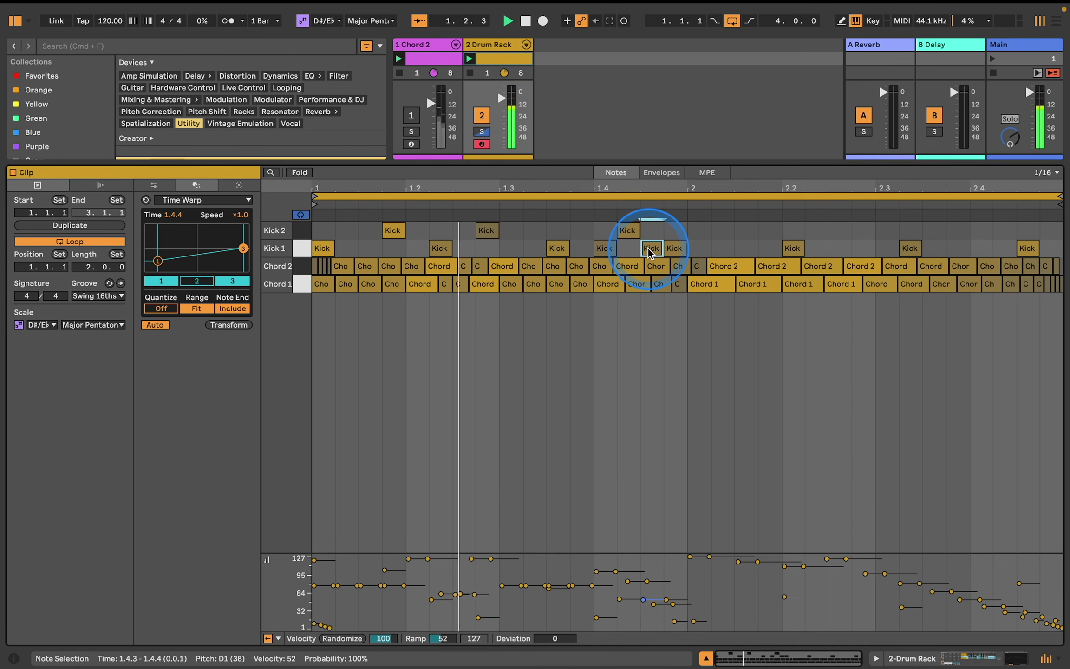
Add Kick 2 notes in the second bar at 2.1.3 with velocity 108 and at 2.4.1 while the clip plays.
{"action": "left_click_drag", "start_coordinate": [649, 252], "coordinate": [746, 231]}
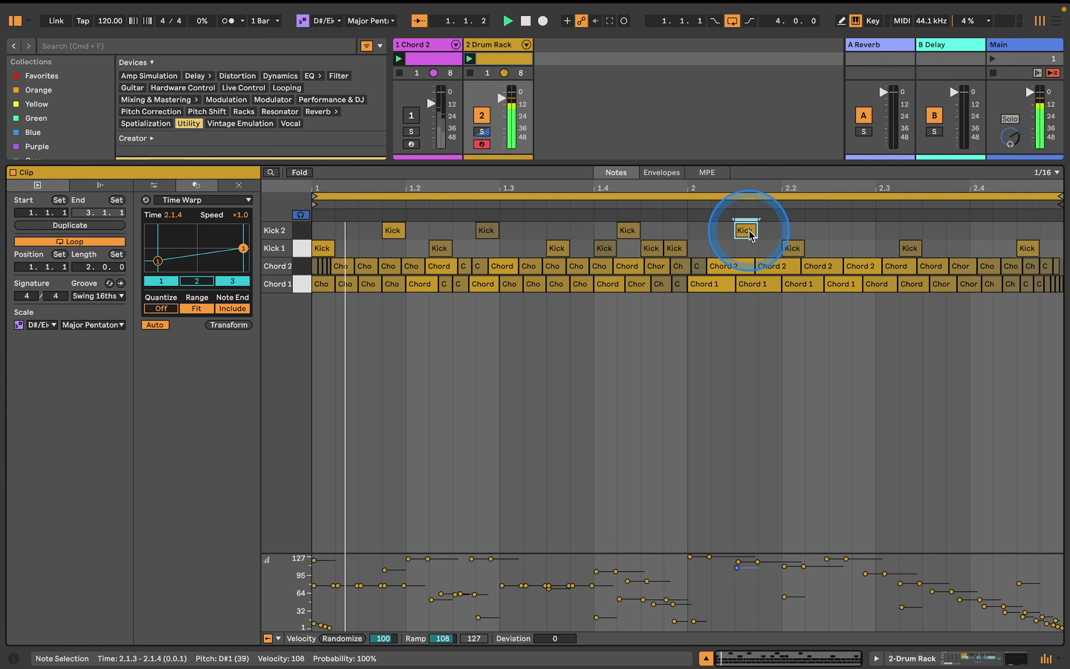
{"action": "double_click", "coordinate": [979, 231]}
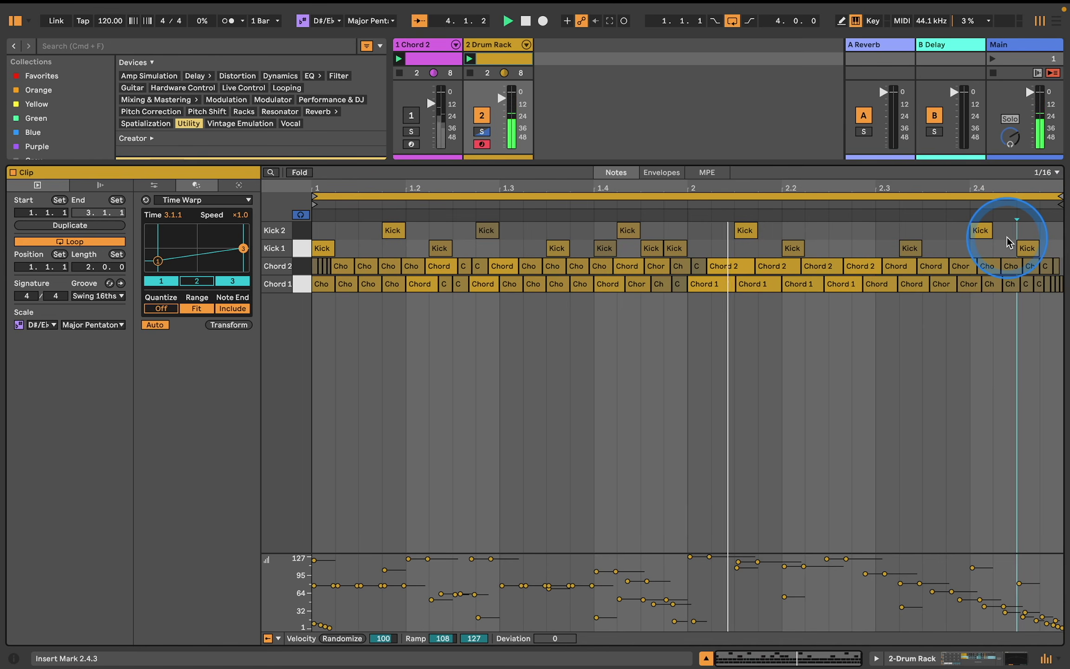
{"action": "left_click", "coordinate": [1024, 247]}
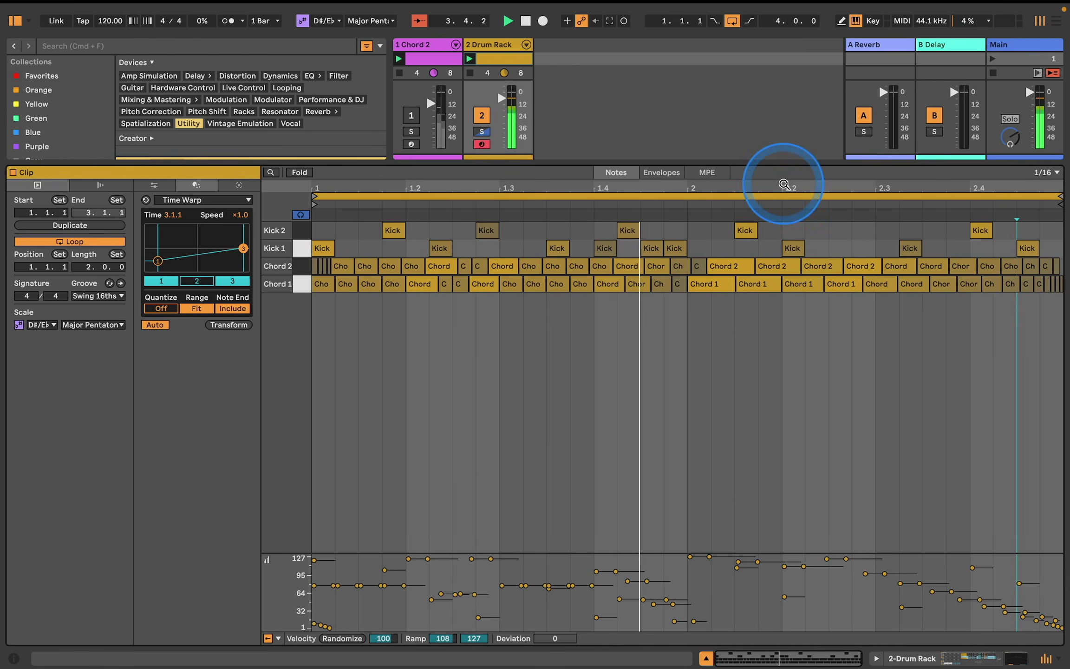
Apply the OTT multiband preset after the Drum Rack, with Time at 289% and Amount at 62%.
{"action": "left_click", "coordinate": [500, 64]}
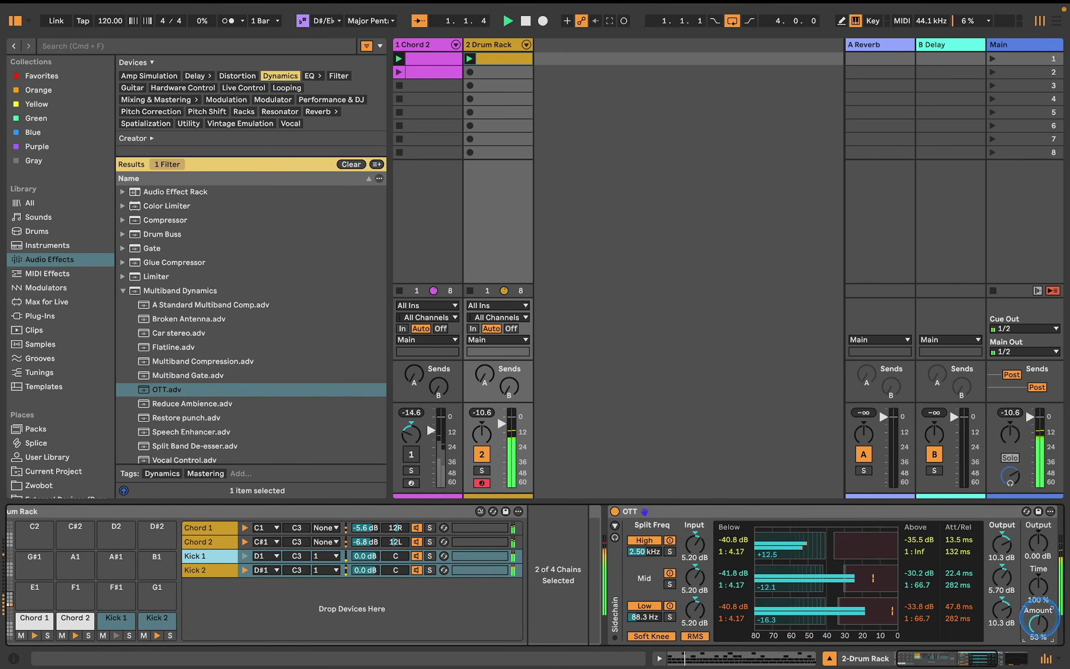
{"action": "left_click_drag", "start_coordinate": [1040, 583], "coordinate": [1042, 607]}
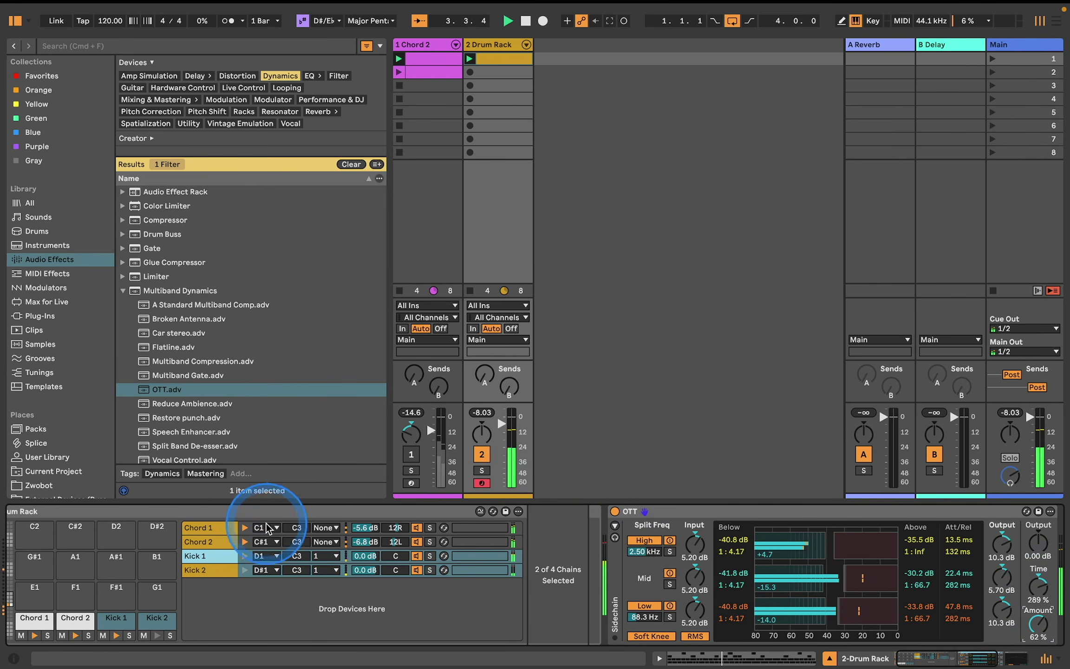
Add a new Operator to the Drum Rack's E1 pad and name its chain Noise Click.
{"action": "left_click", "coordinate": [198, 529]}
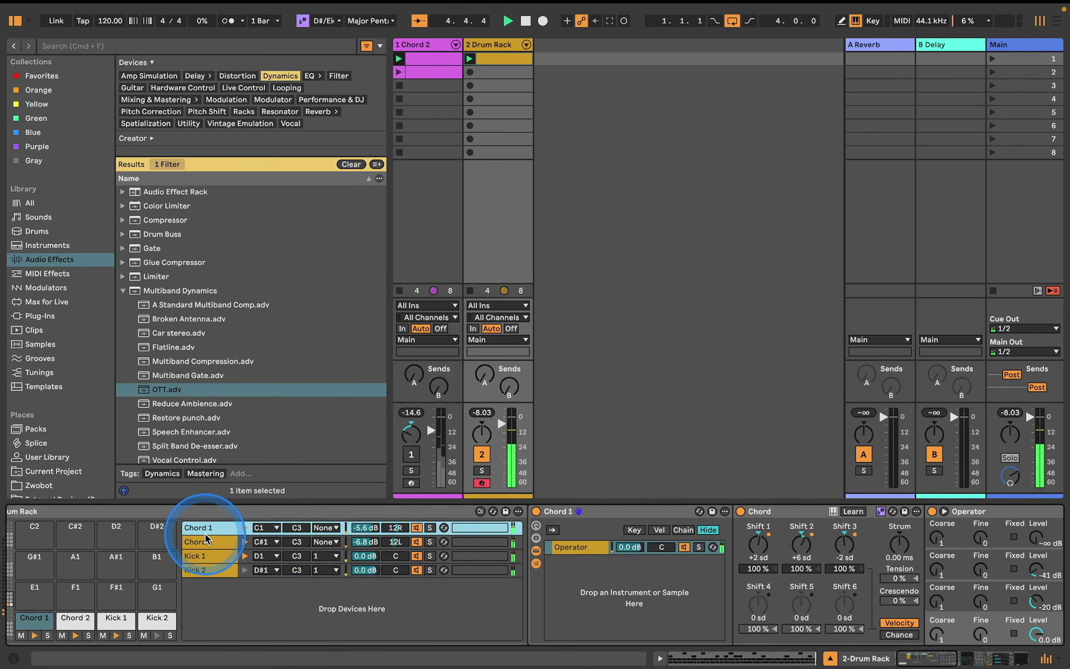
{"action": "left_click", "coordinate": [399, 627]}
{"action": "left_click_drag", "start_coordinate": [229, 596], "coordinate": [231, 596]}
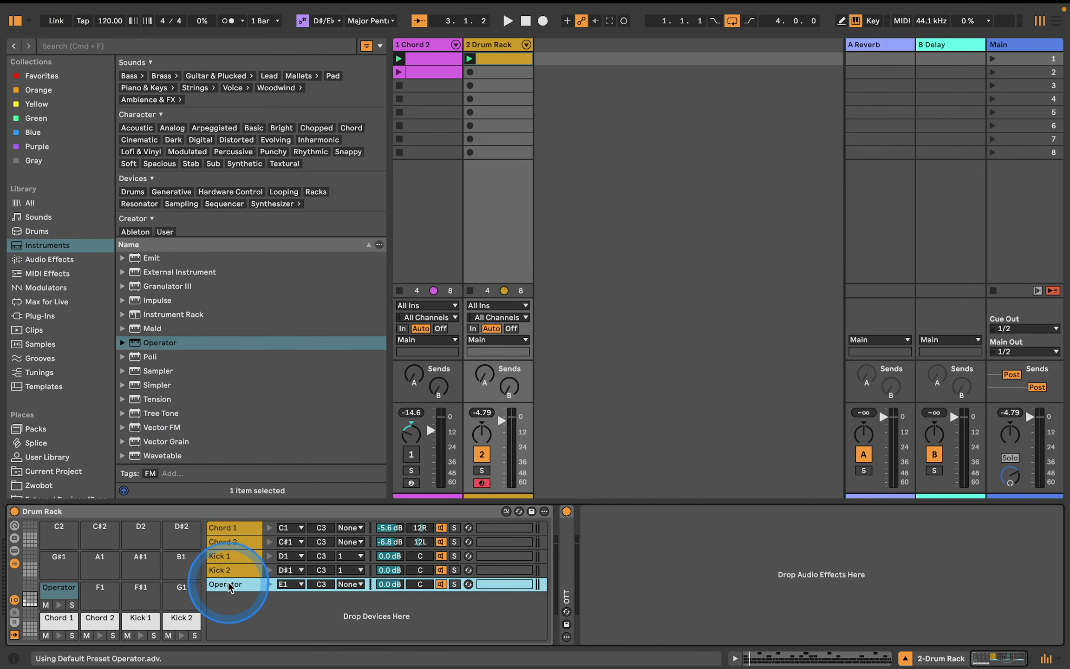
{"action": "left_click", "coordinate": [228, 581]}
{"action": "type", "text": "Noise Click"}
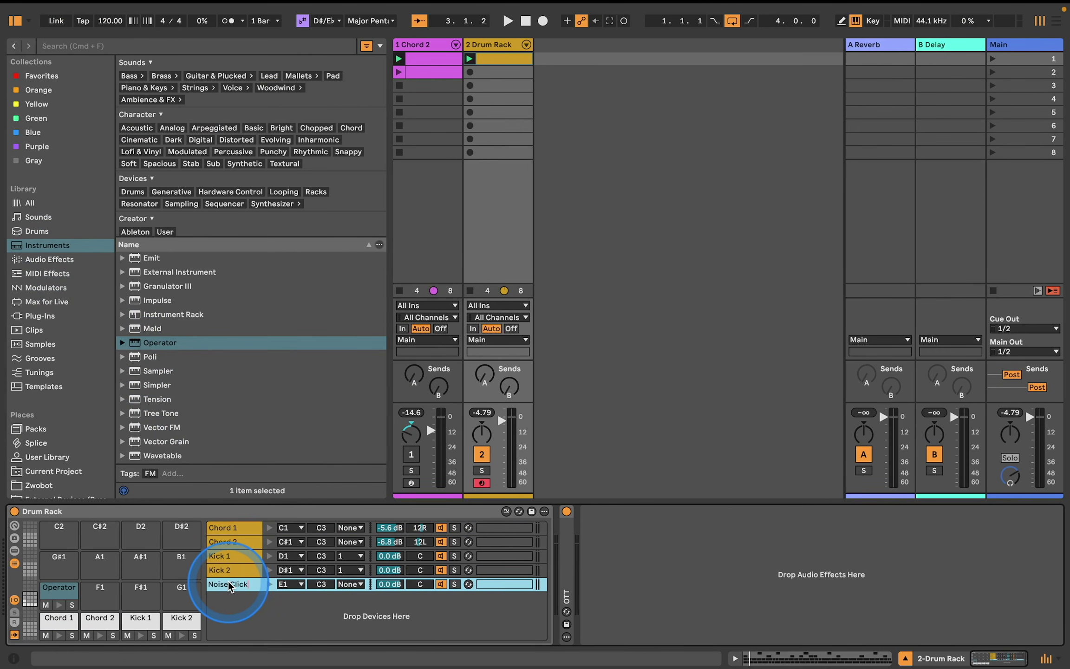
{"action": "key", "text": "Return"}
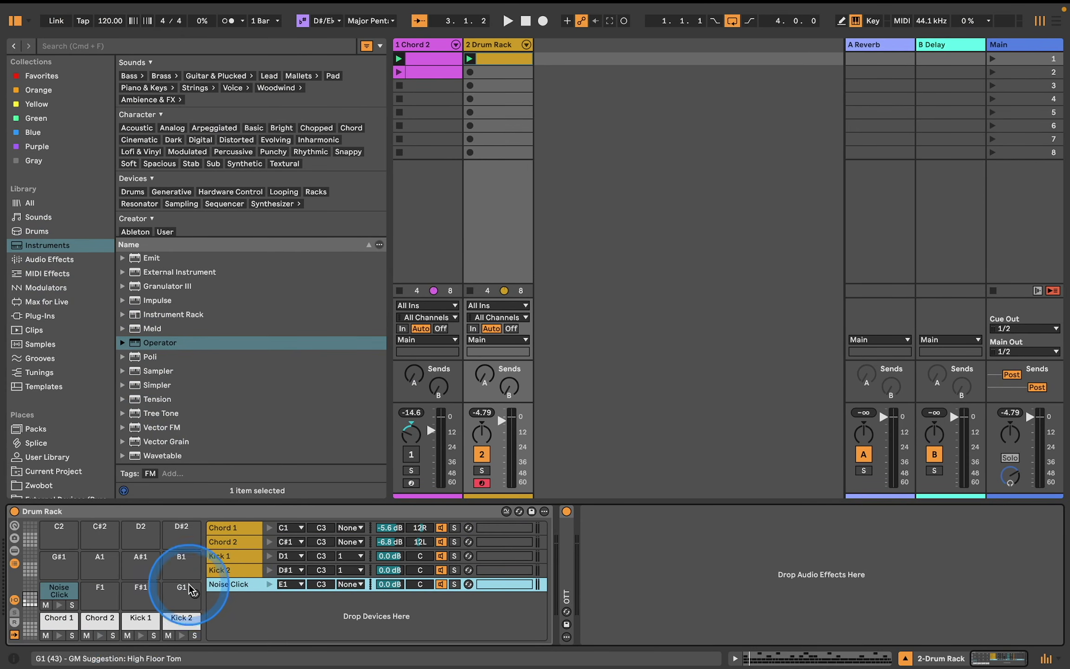
Give Noise Click a white-noise oscillator with the filter off, a 24.1 ms decay and the sustain fully down.
{"action": "left_click", "coordinate": [235, 584]}
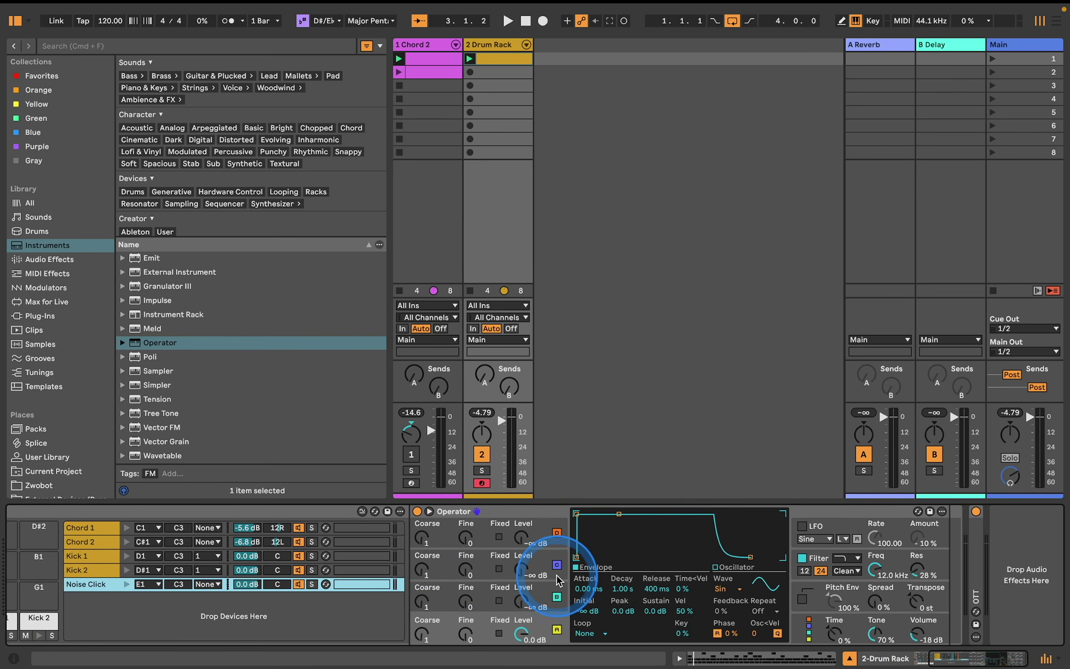
{"action": "left_click", "coordinate": [731, 588]}
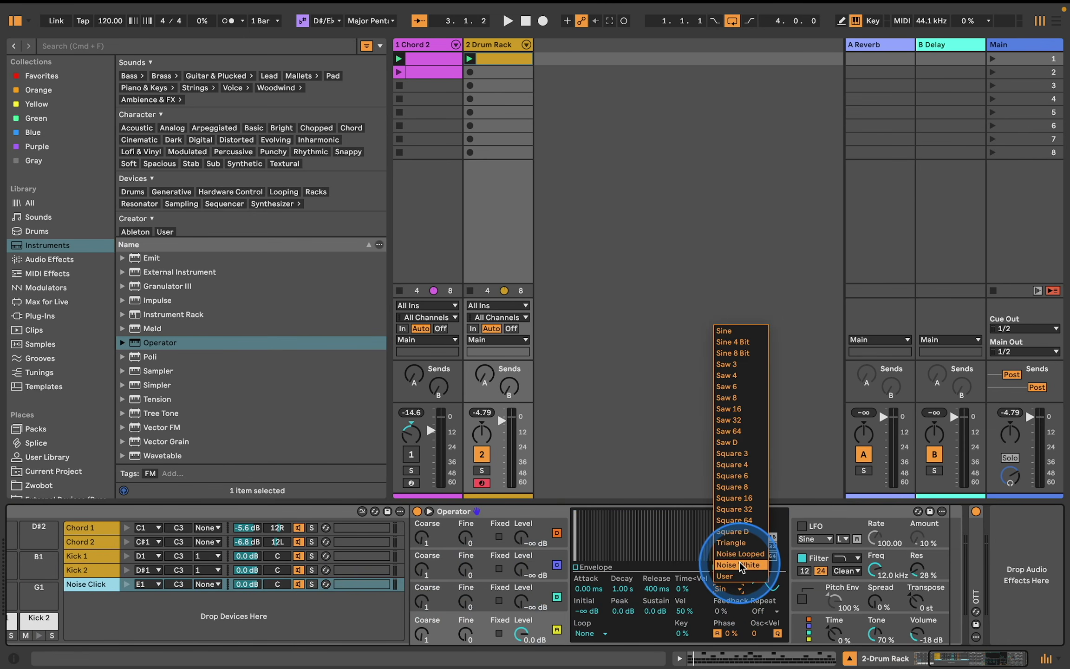
{"action": "left_click", "coordinate": [737, 564]}
{"action": "left_click", "coordinate": [802, 560]}
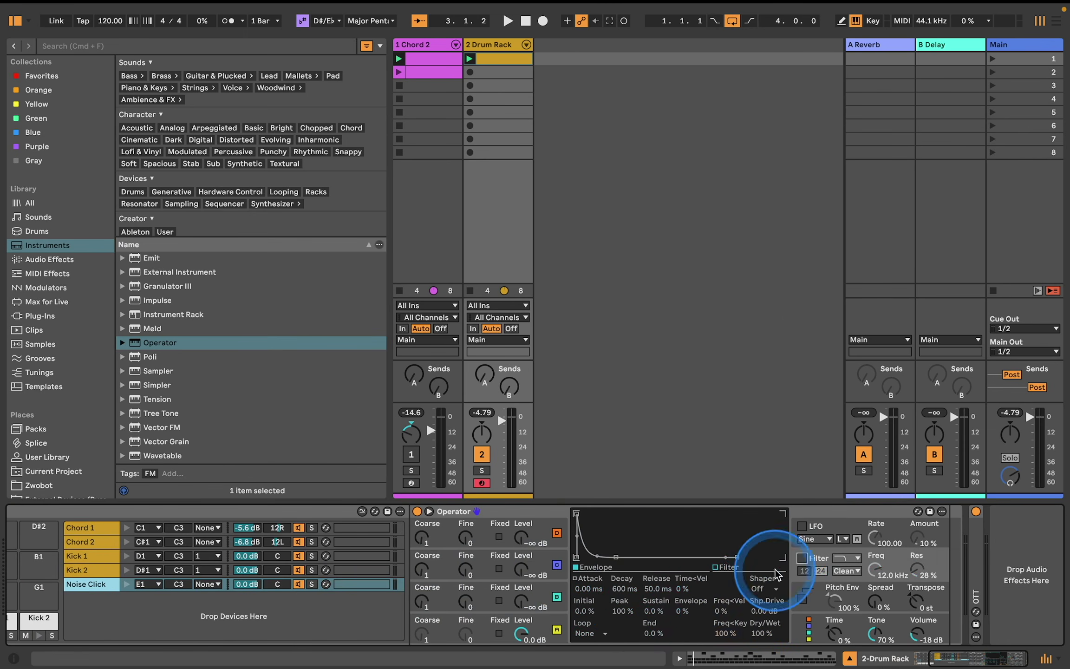
{"action": "left_click", "coordinate": [477, 631]}
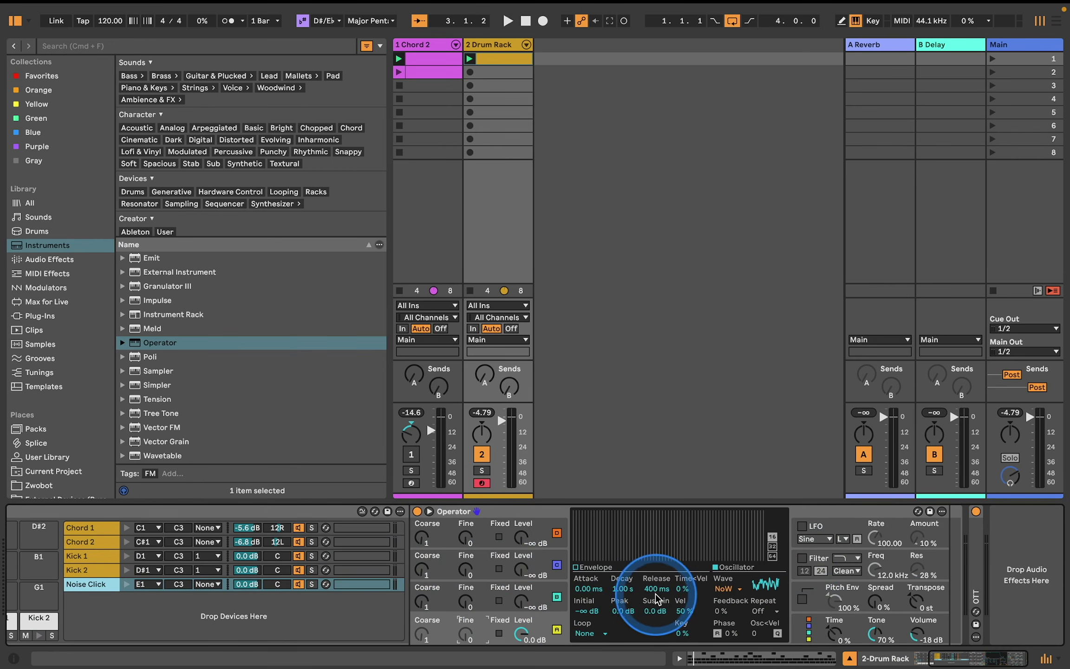
{"action": "left_click_drag", "start_coordinate": [663, 609], "coordinate": [631, 592]}
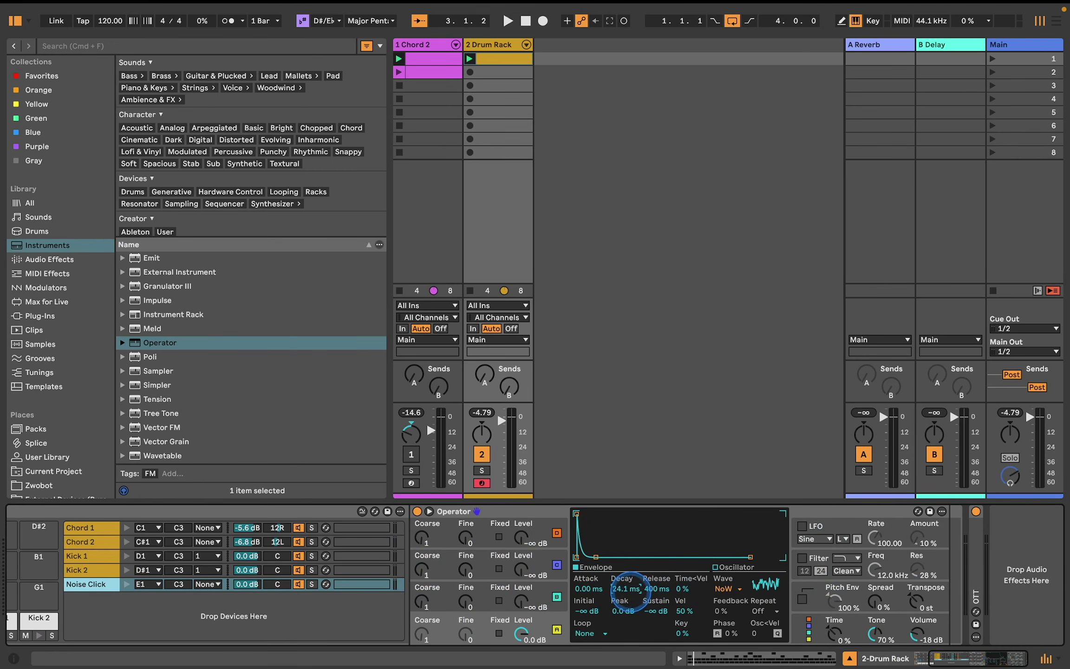
Generate notes for Noise Click in the Drum Rack clip with the Rhythm generator.
{"action": "double_click", "coordinate": [511, 57]}
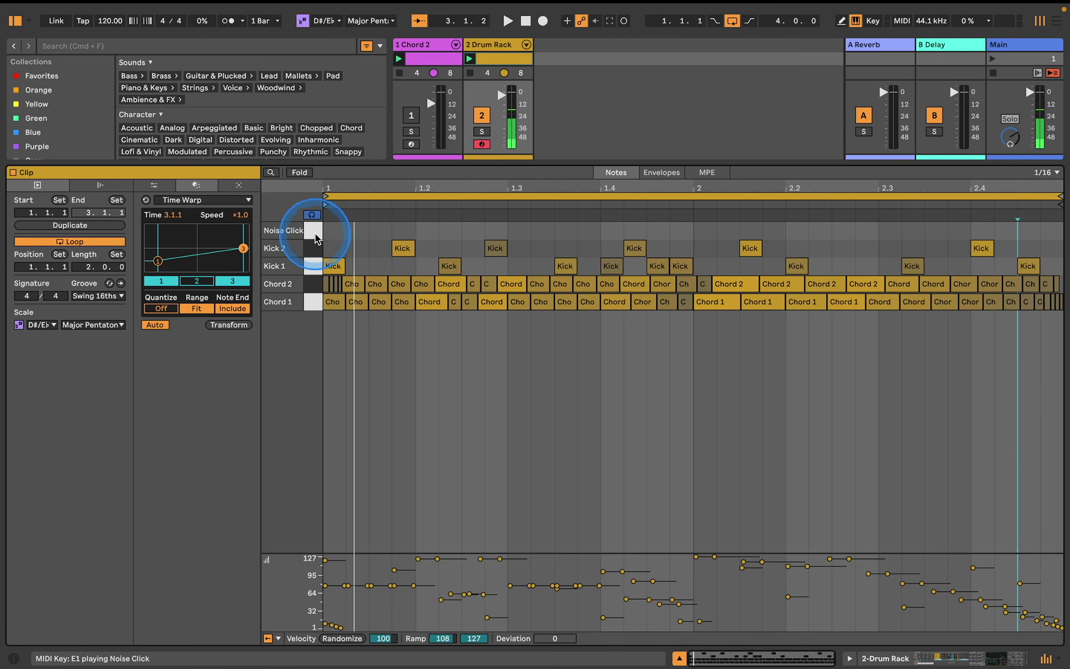
{"action": "left_click", "coordinate": [247, 187]}
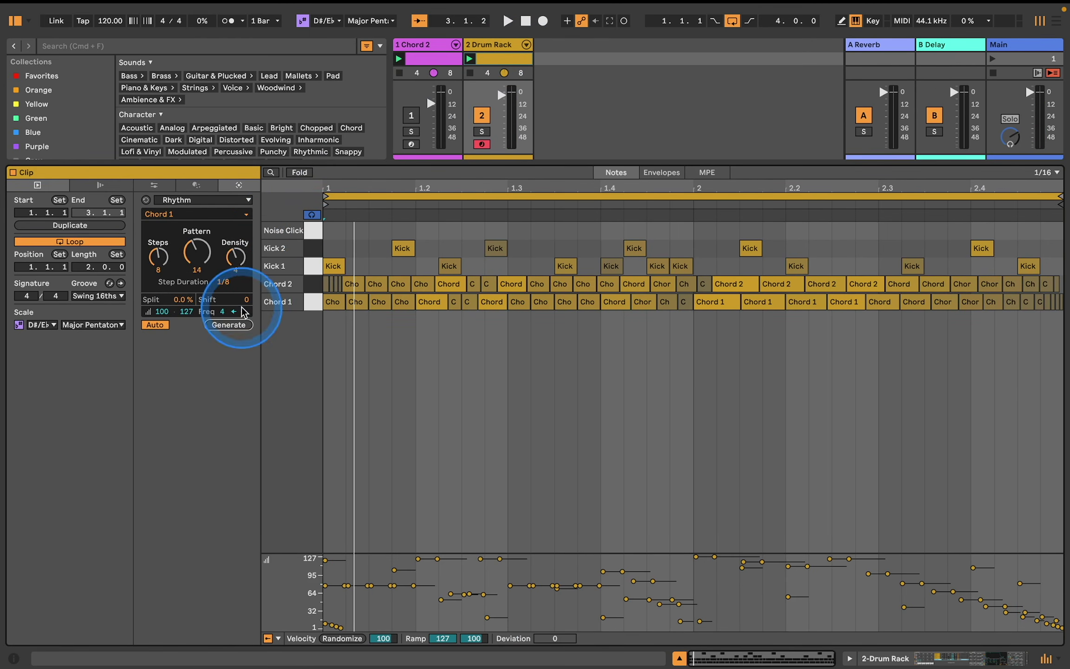
{"action": "left_click", "coordinate": [246, 214]}
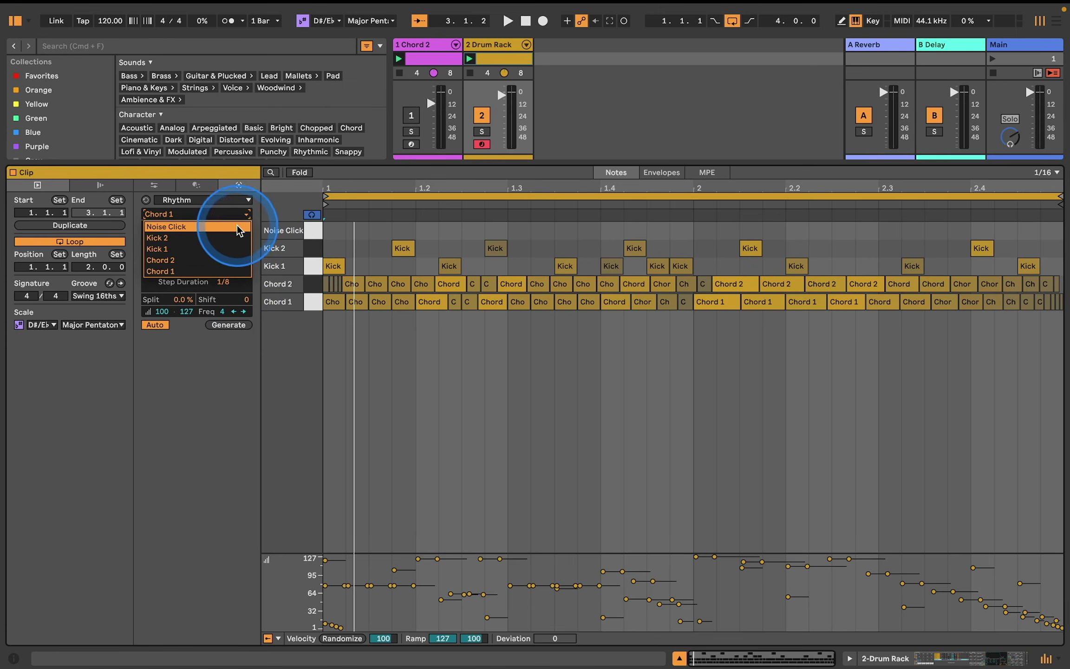
{"action": "left_click", "coordinate": [226, 227]}
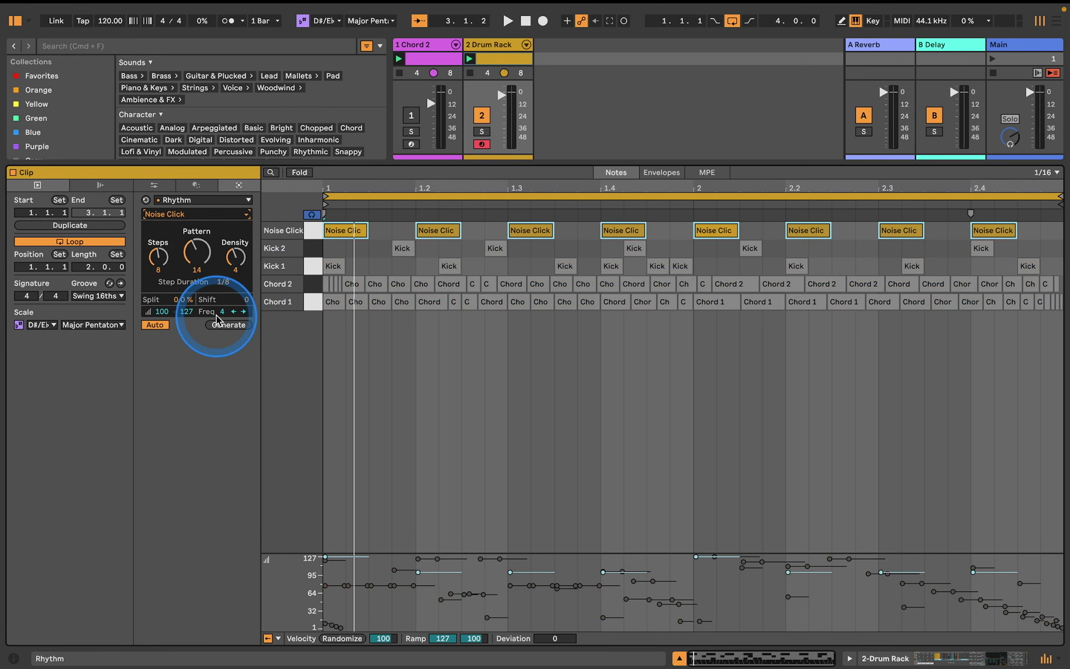
Set the Noise Click rhythm to pattern 7, Grid step duration and density 3, and play the clip.
{"action": "left_click_drag", "start_coordinate": [197, 253], "coordinate": [199, 259]}
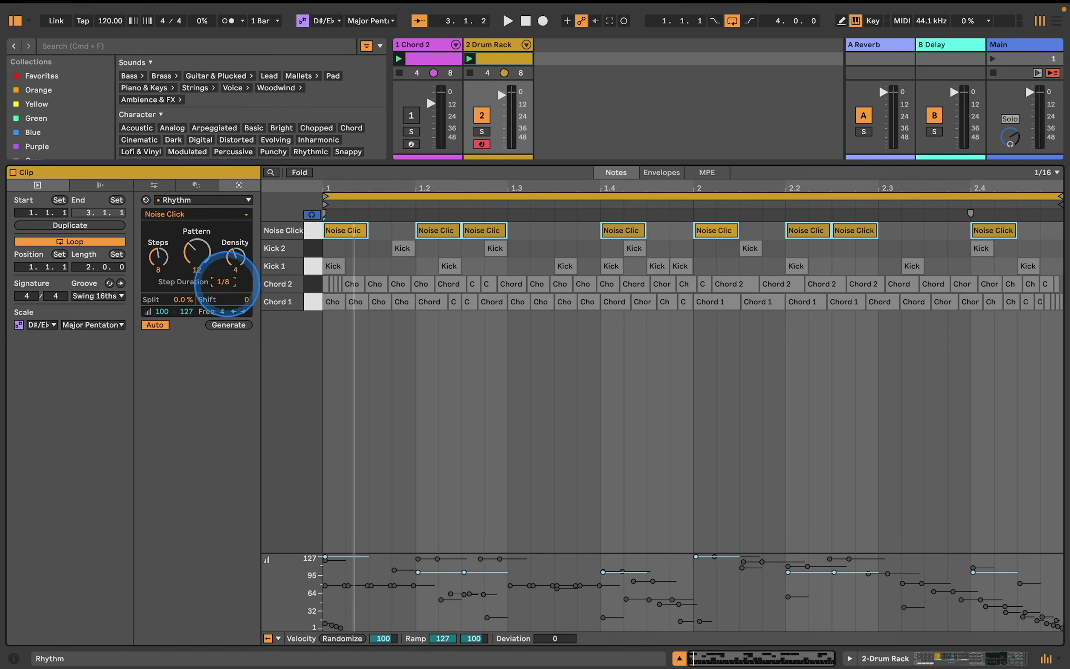
{"action": "left_click", "coordinate": [225, 282]}
{"action": "left_click", "coordinate": [225, 282]}
{"action": "left_click", "coordinate": [225, 282]}
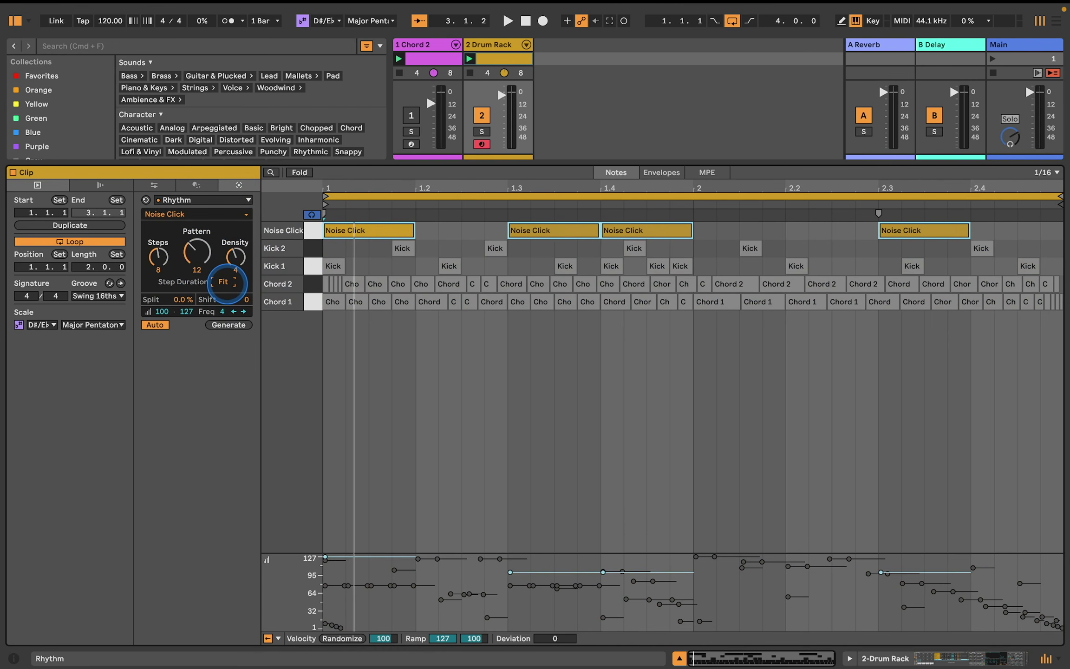
{"action": "left_click", "coordinate": [225, 282]}
{"action": "left_click_drag", "start_coordinate": [241, 256], "coordinate": [241, 257]}
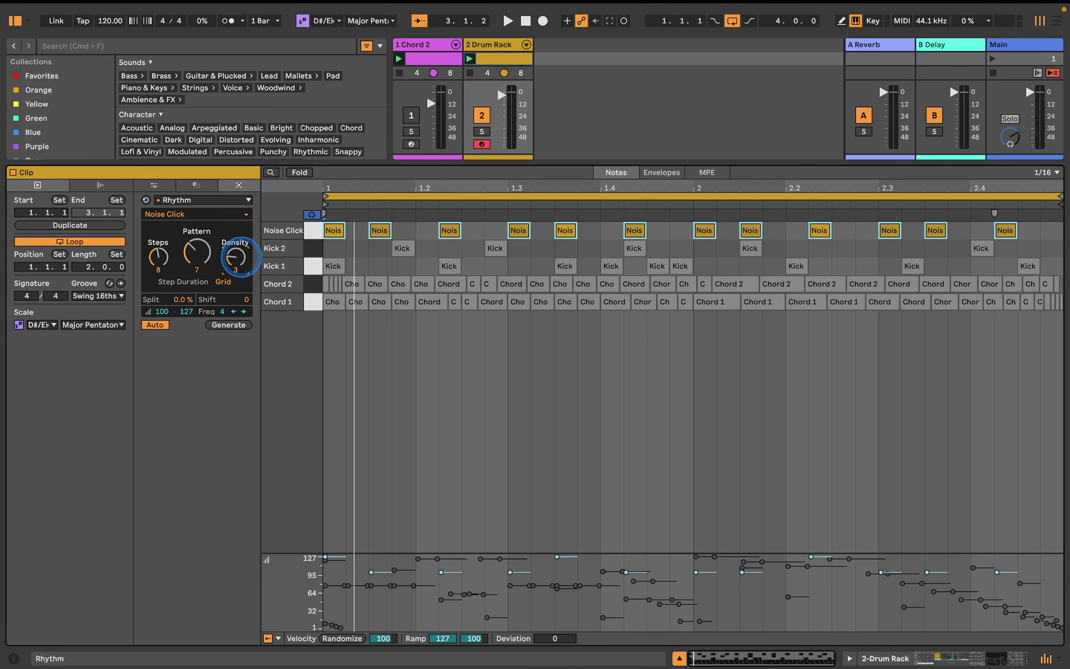
{"action": "key", "text": "space"}
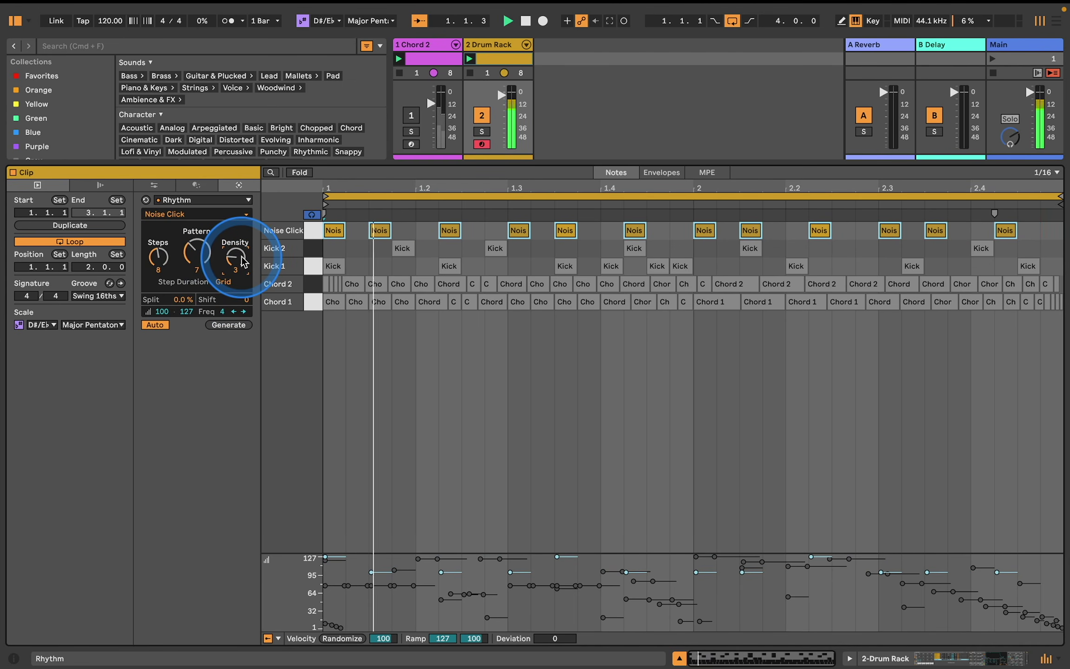
Pan Noise Click to 27R, set its decay to 17.1 ms and lower its chain volume to -9.3 dB.
{"action": "left_click", "coordinate": [491, 45]}
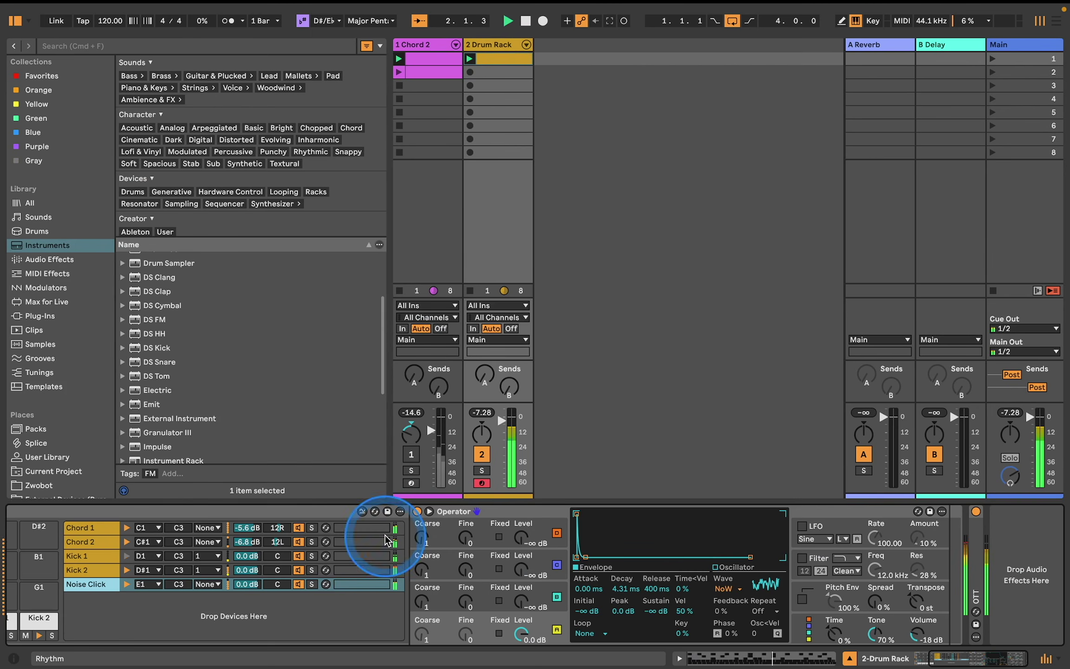
{"action": "left_click_drag", "start_coordinate": [277, 584], "coordinate": [278, 575]}
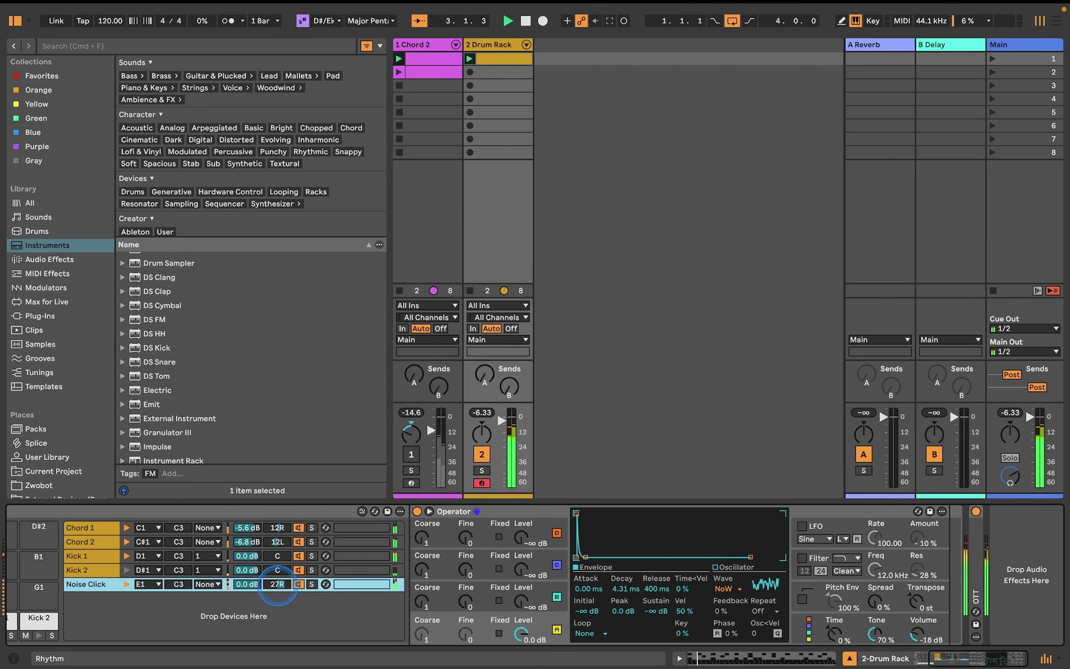
{"action": "left_click_drag", "start_coordinate": [626, 588], "coordinate": [631, 591]}
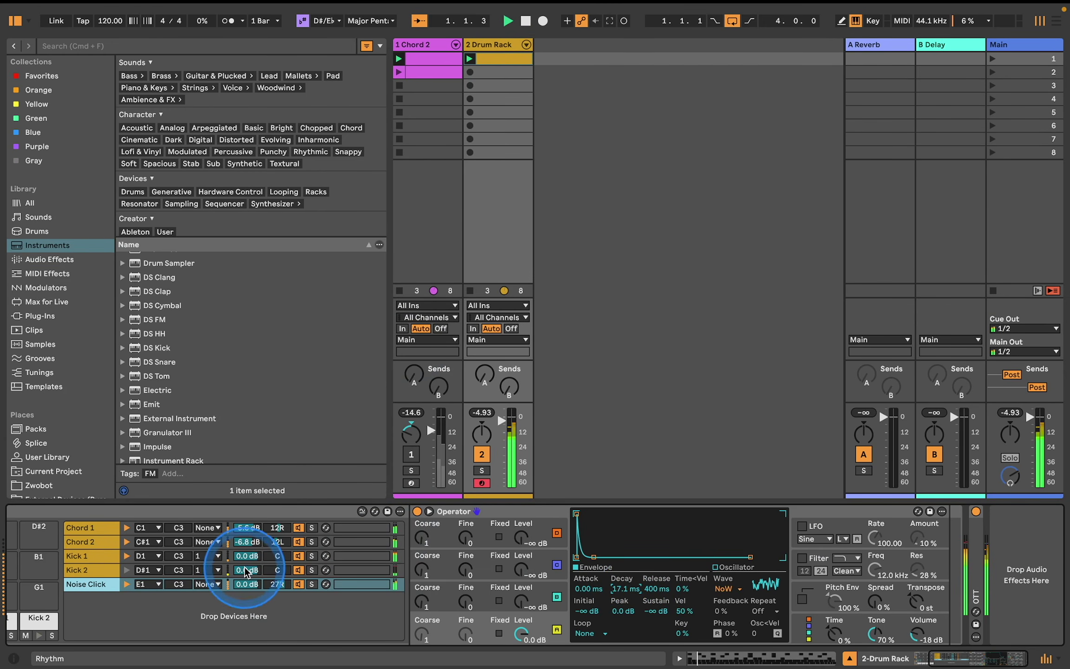
{"action": "left_click", "coordinate": [244, 586]}
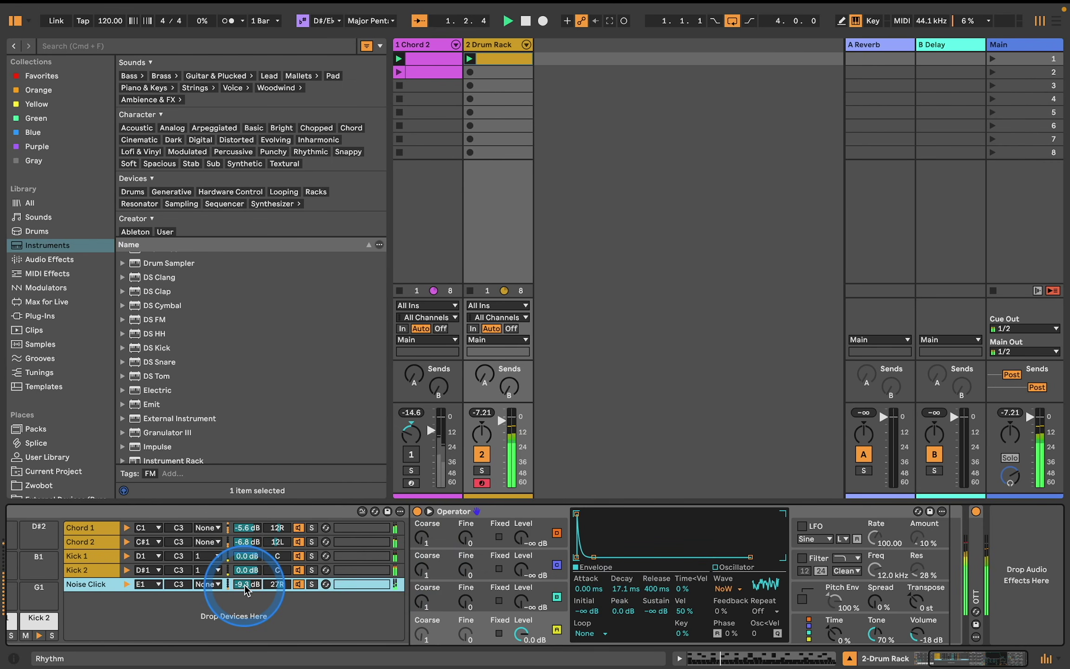
Add a new Operator to the Drum Rack's F1 pad and name its chain Noise Rise.
{"action": "scroll", "coordinate": [245, 584], "scroll_direction": "left", "scroll_amount": 5}
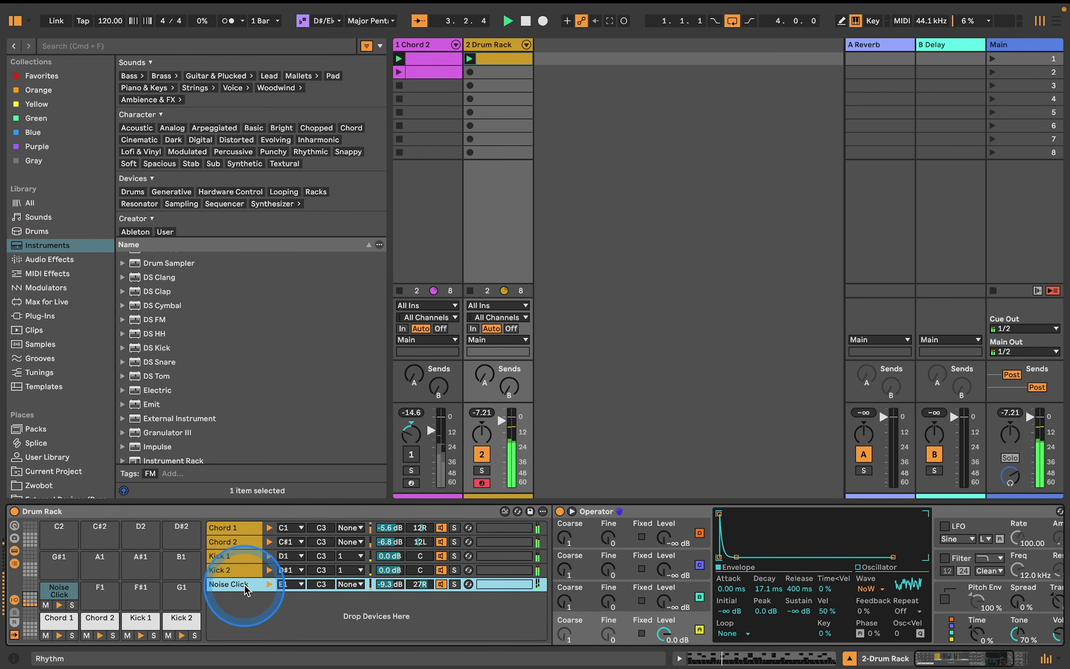
{"action": "left_click", "coordinate": [70, 260]}
{"action": "left_click", "coordinate": [74, 247]}
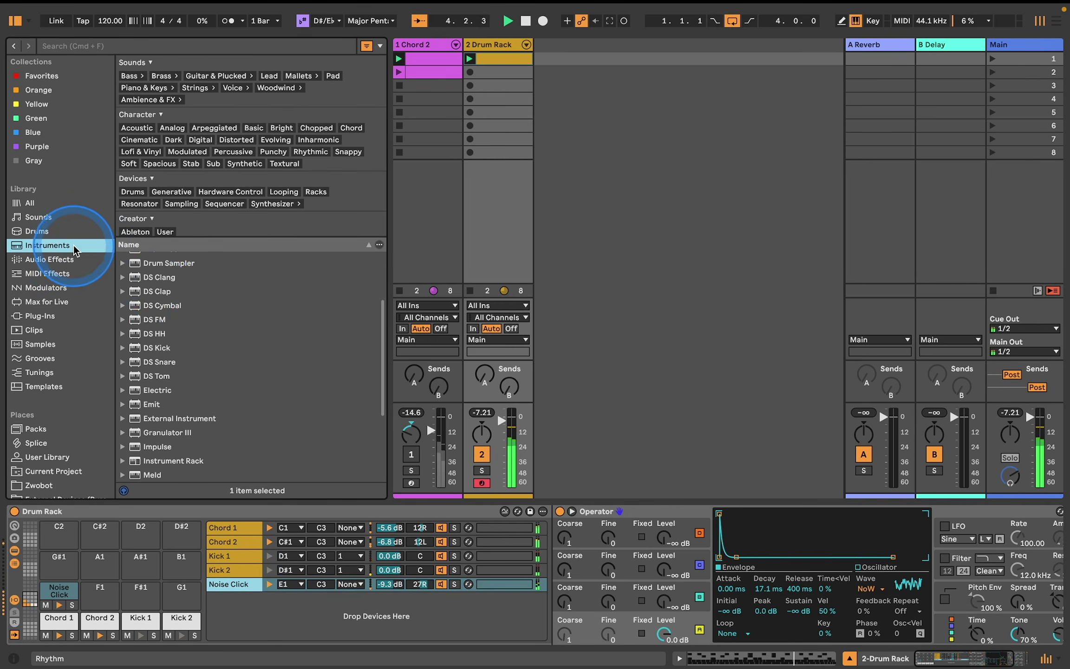
{"action": "scroll", "coordinate": [167, 310], "scroll_direction": "down", "scroll_amount": 5}
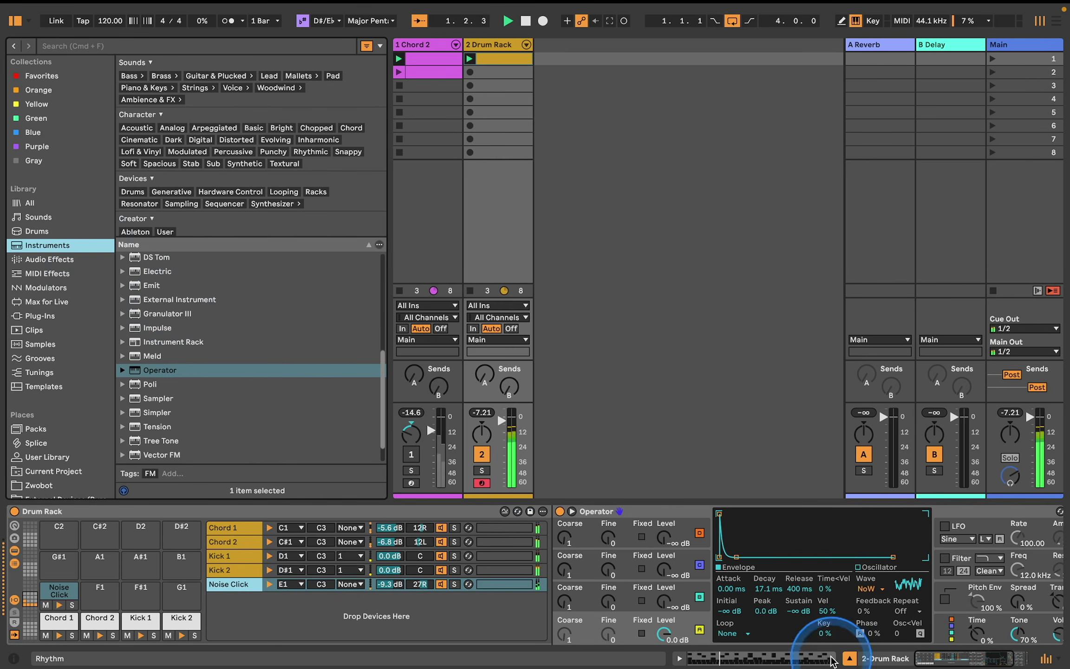
{"action": "left_click_drag", "start_coordinate": [149, 371], "coordinate": [224, 411]}
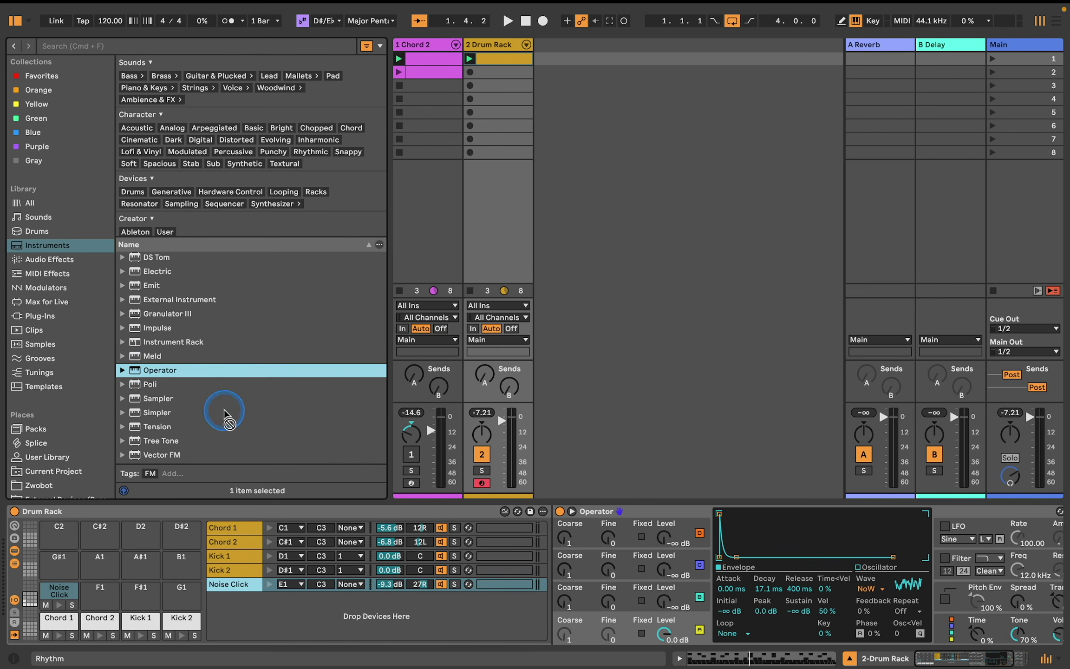
{"action": "left_click_drag", "start_coordinate": [98, 601], "coordinate": [99, 599]}
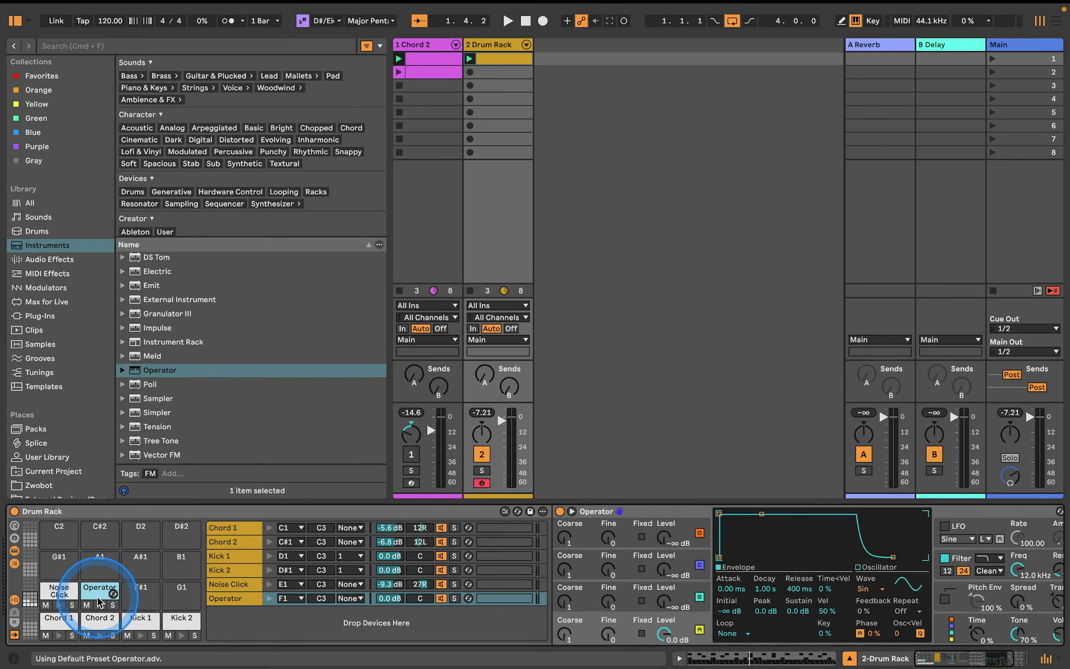
{"action": "left_click", "coordinate": [223, 600]}
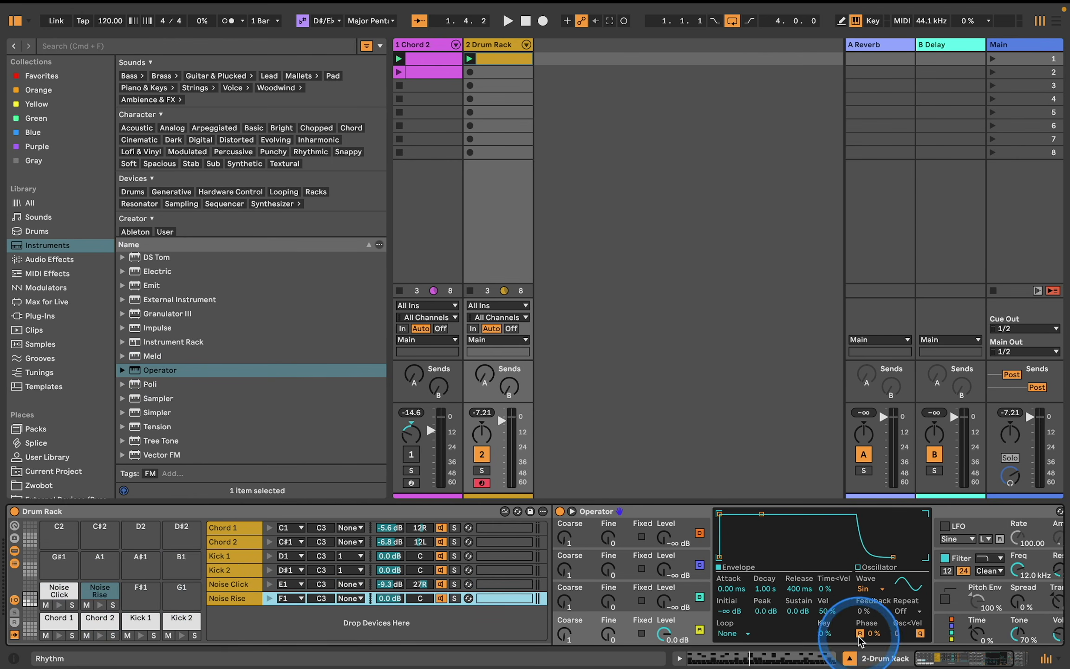
Give Noise Rise a white-noise oscillator with the sustain fully down, a 1.00 ms decay and the filter off.
{"action": "left_click", "coordinate": [862, 588]}
{"action": "left_click", "coordinate": [880, 555]}
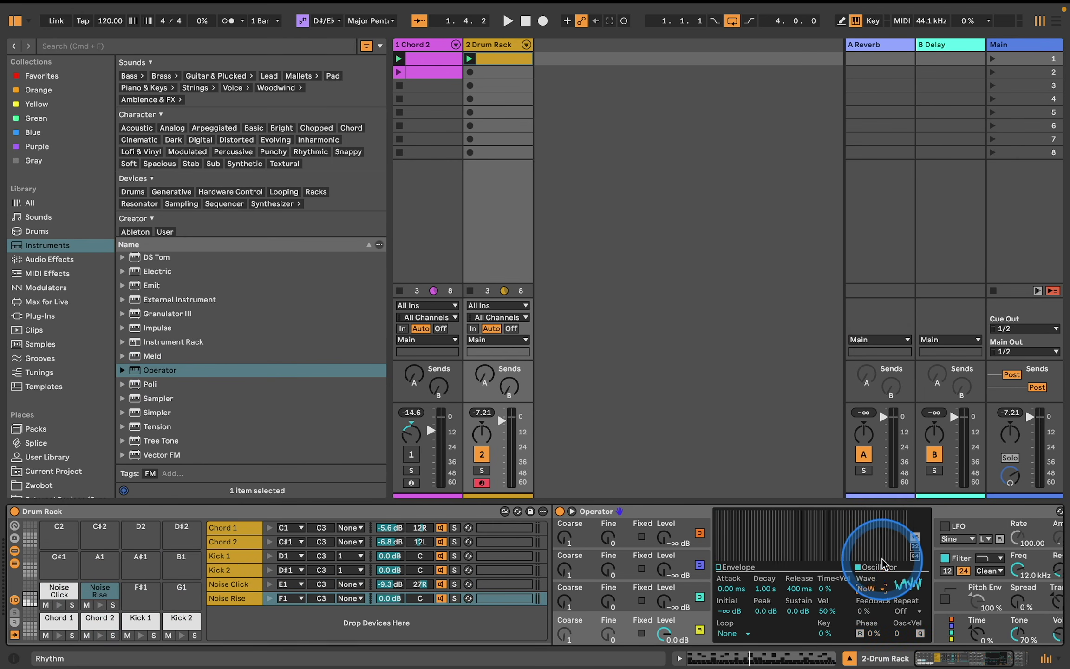
{"action": "left_click", "coordinate": [754, 594]}
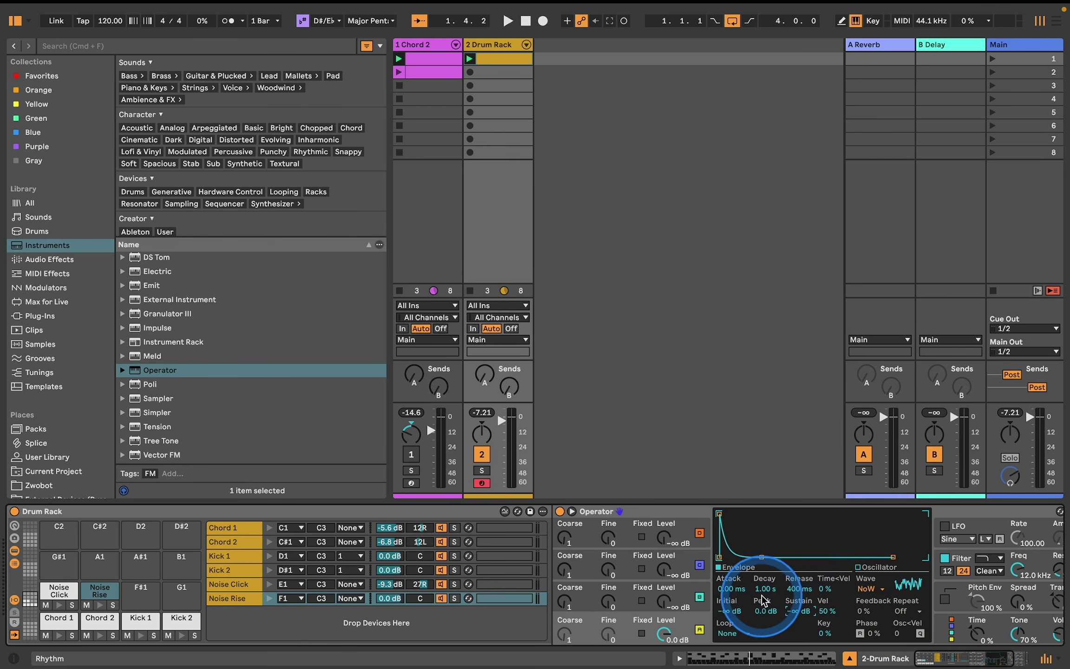
{"action": "left_click_drag", "start_coordinate": [741, 595], "coordinate": [768, 589]}
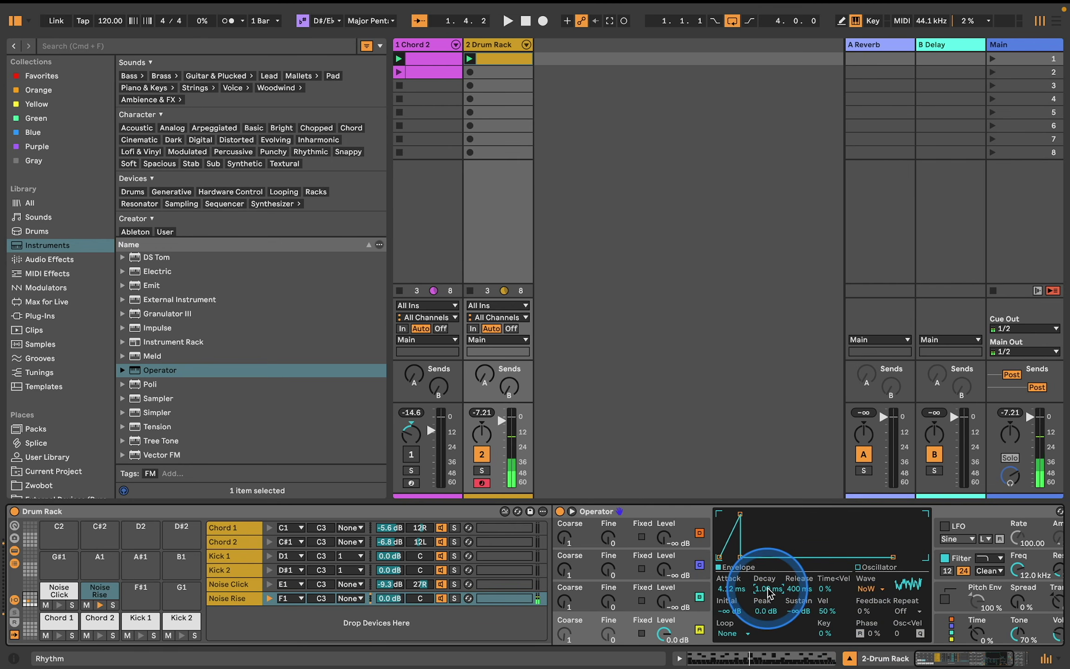
{"action": "left_click", "coordinate": [944, 558]}
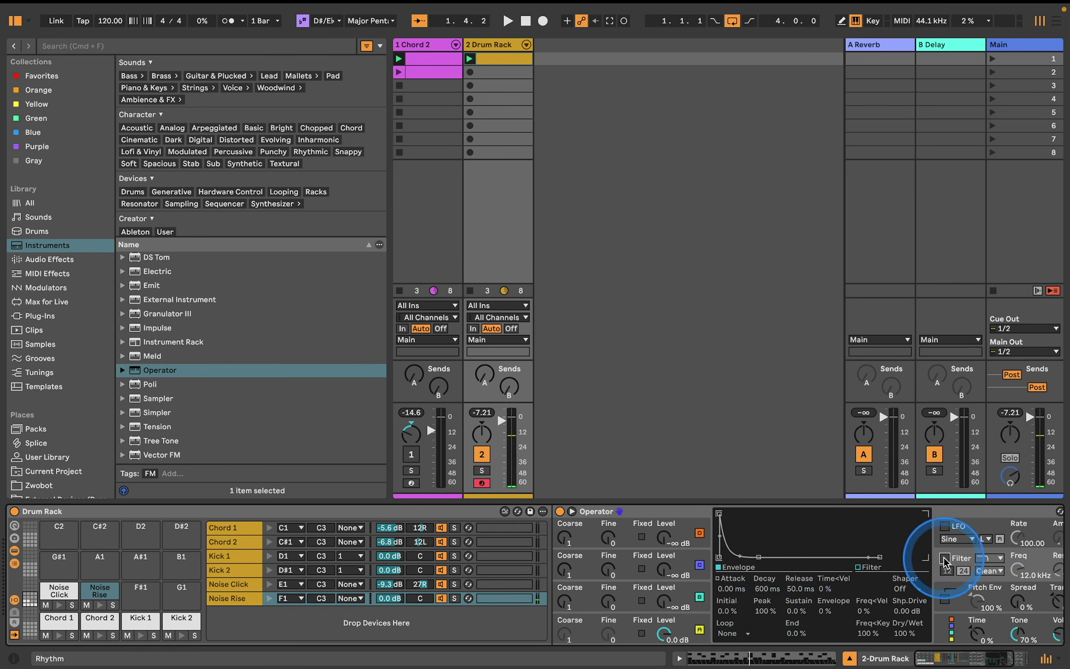
Set Noise Rise's oscillator A envelope to a 4.76 s attack and a 1.00 ms release.
{"action": "left_click", "coordinate": [625, 634]}
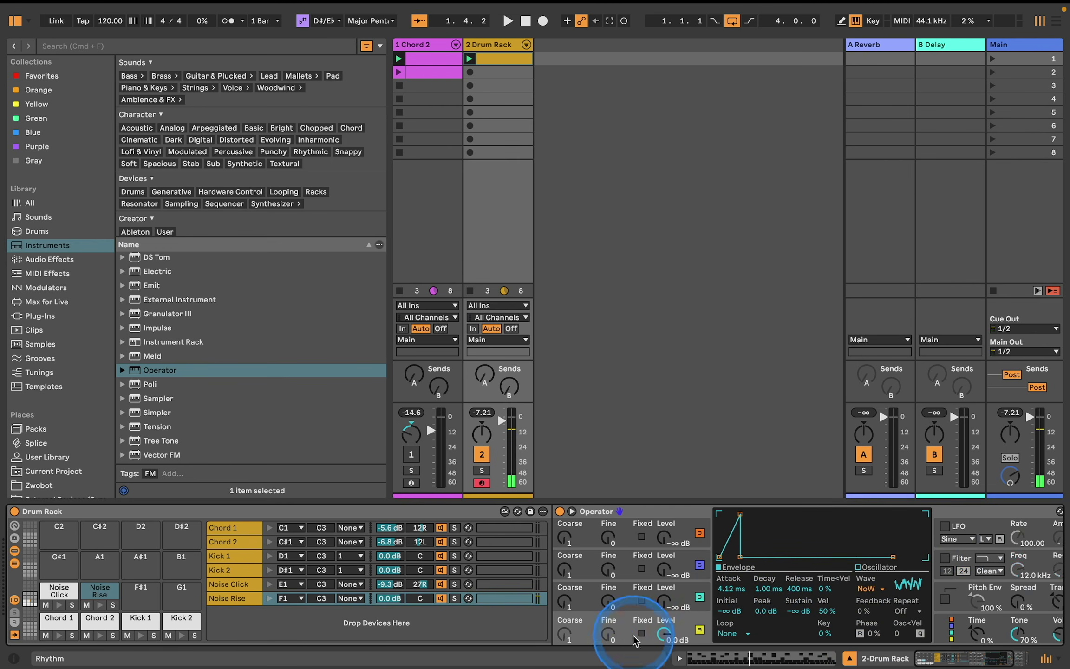
{"action": "left_click", "coordinate": [729, 589]}
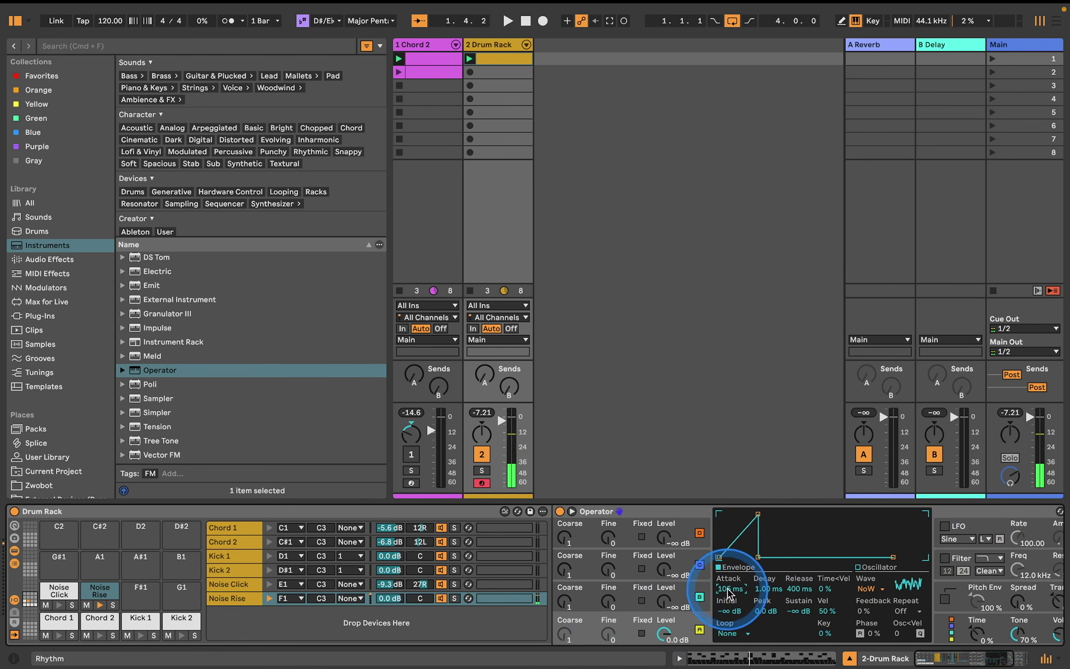
{"action": "left_click", "coordinate": [737, 541]}
{"action": "left_click_drag", "start_coordinate": [732, 593], "coordinate": [733, 596]}
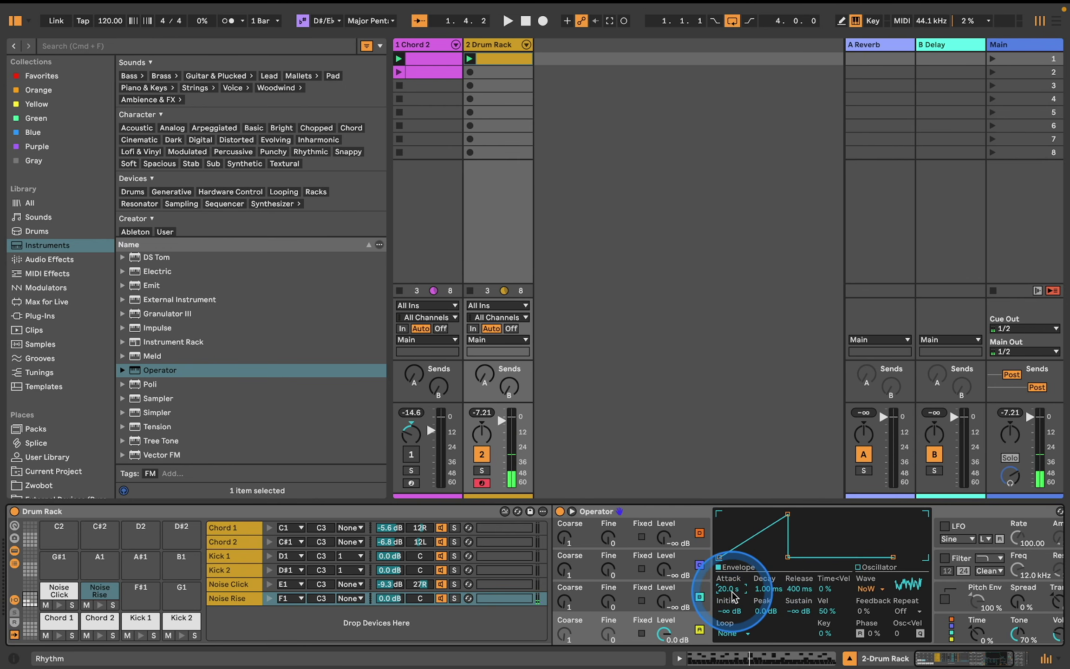
{"action": "left_click_drag", "start_coordinate": [799, 588], "coordinate": [799, 606]}
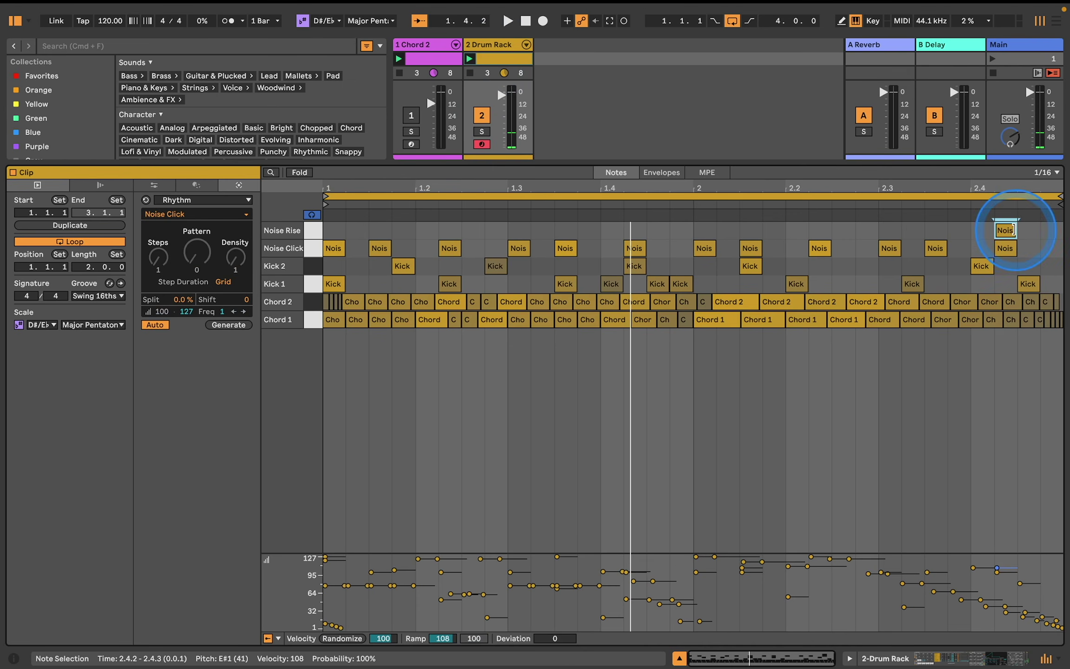
Add Noise Rise notes from 2.4.2 to the clip's end and at 2.2.1, playing the clip.
{"action": "left_click", "coordinate": [1030, 229]}
{"action": "left_click_drag", "start_coordinate": [1030, 230], "coordinate": [1063, 229]}
{"action": "key", "text": "space"}
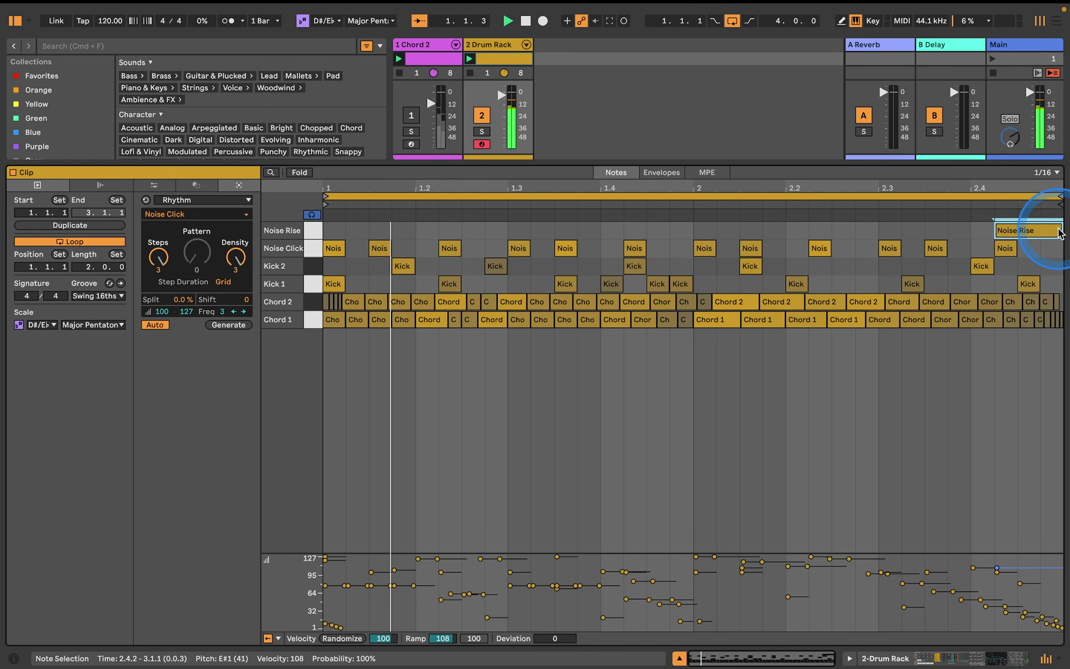
{"action": "double_click", "coordinate": [798, 230]}
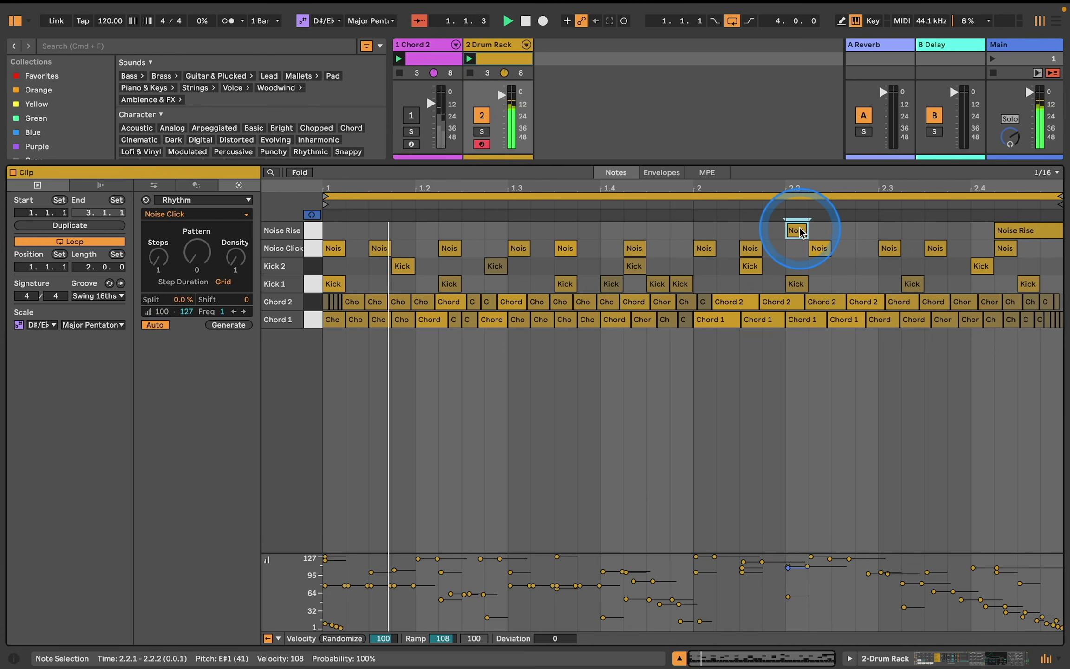
Pan the Noise Rise chain to 17L in the Drum Rack.
{"action": "left_click", "coordinate": [487, 44]}
{"action": "left_click", "coordinate": [446, 555]}
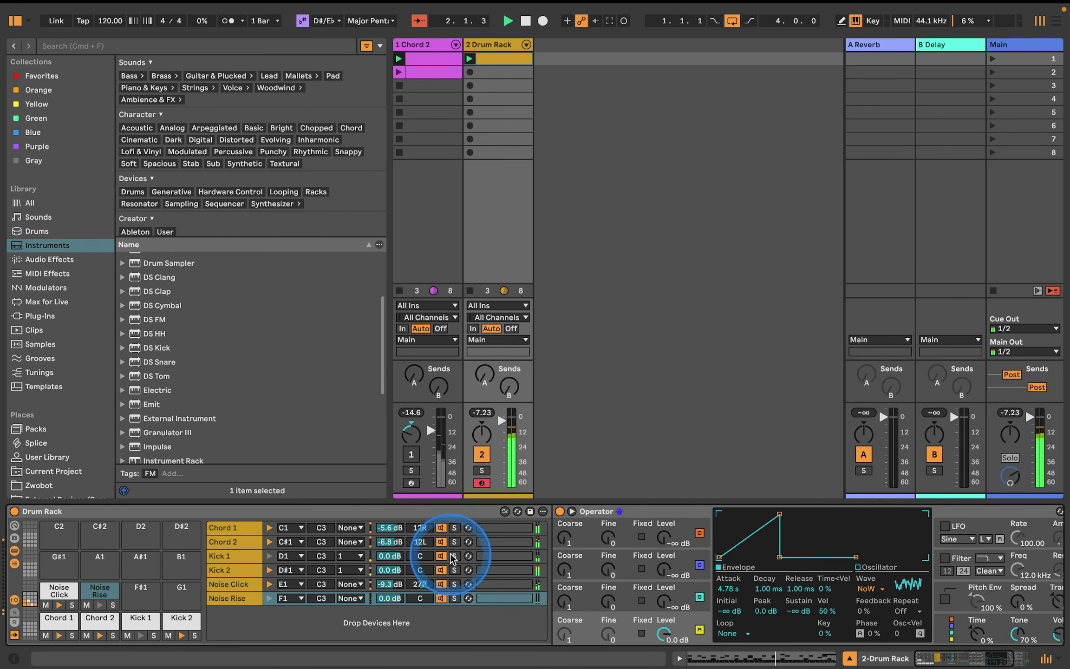
{"action": "left_click", "coordinate": [423, 604]}
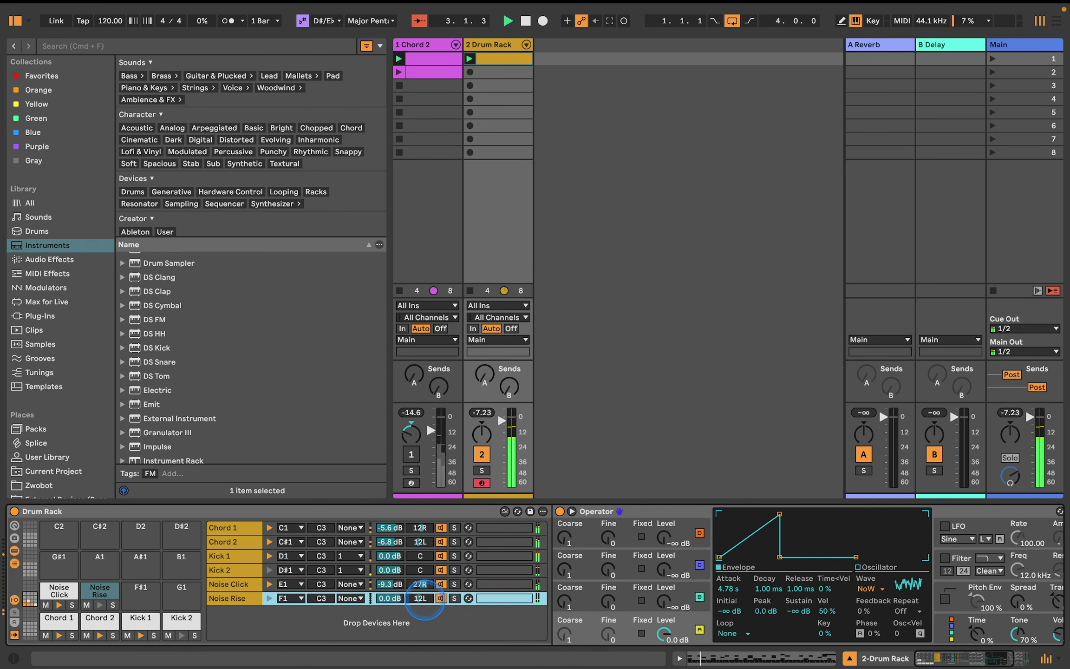
{"action": "left_click_drag", "start_coordinate": [423, 604], "coordinate": [426, 600]}
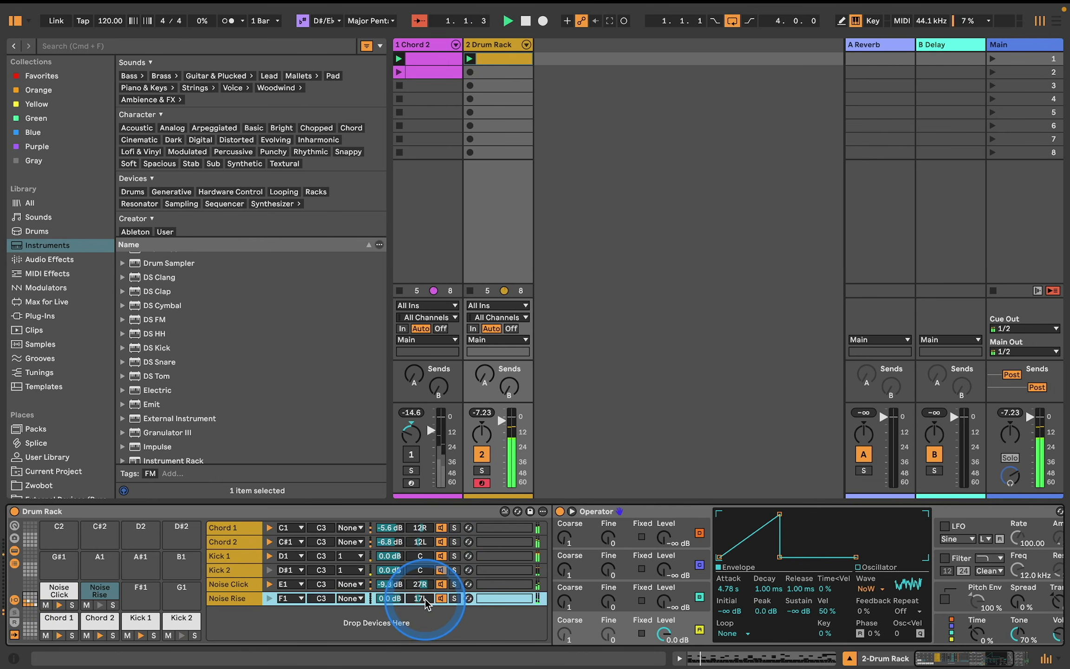
Map Kick 2's oscillator B level to Macro 1 of the Drum Rack and extend the mapping to all its siblings.
{"action": "left_click", "coordinate": [14, 526]}
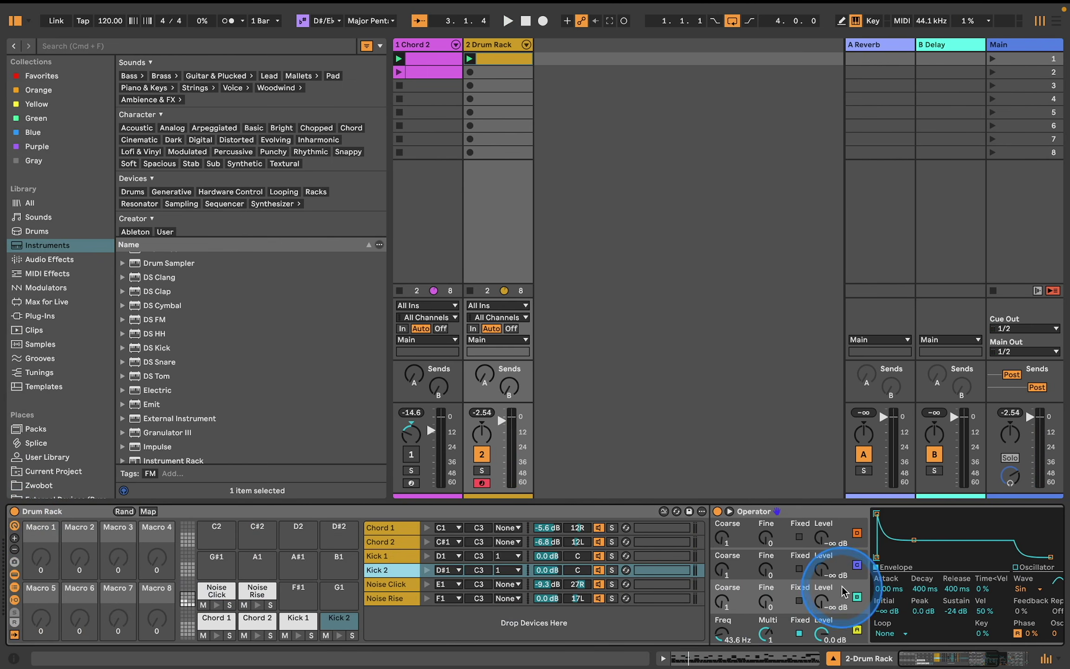
{"action": "right_click", "coordinate": [822, 602]}
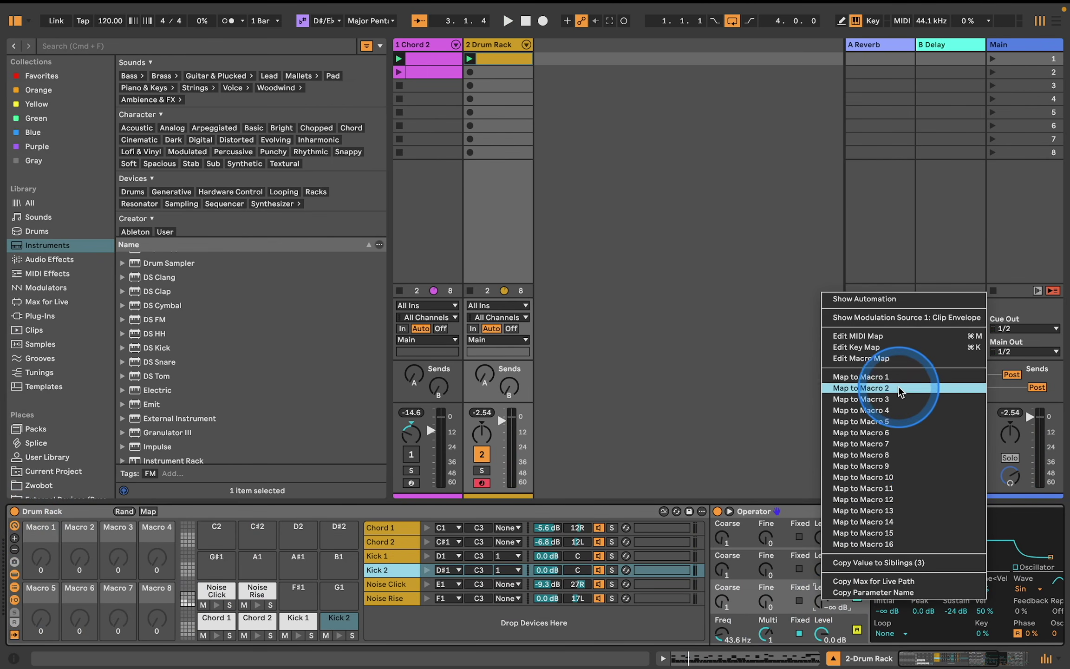
{"action": "left_click", "coordinate": [882, 377]}
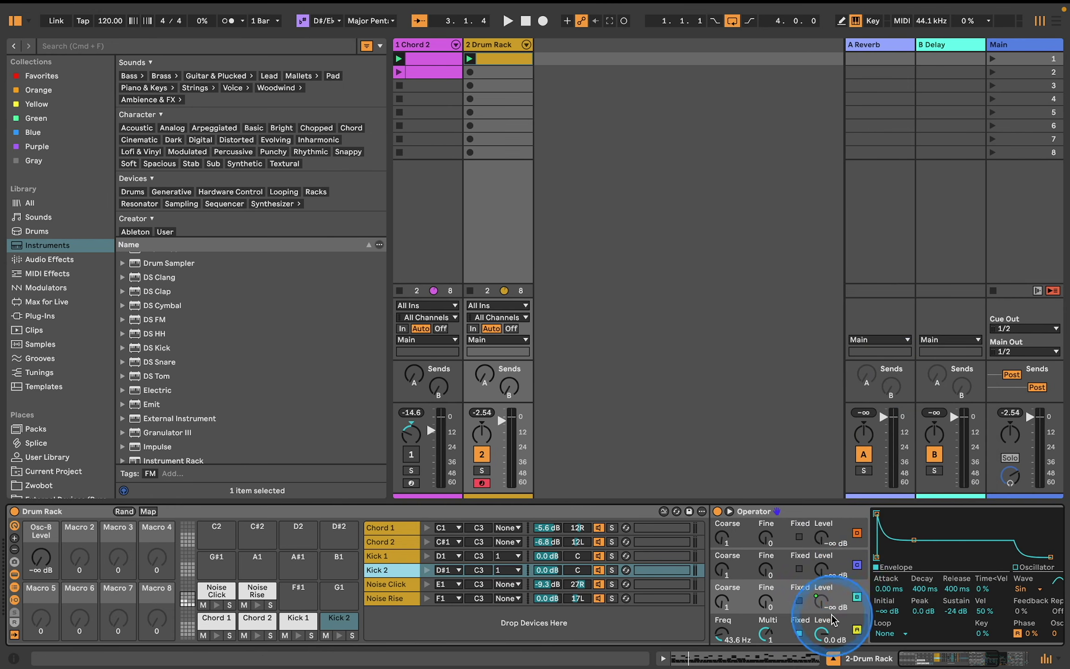
{"action": "right_click", "coordinate": [822, 602]}
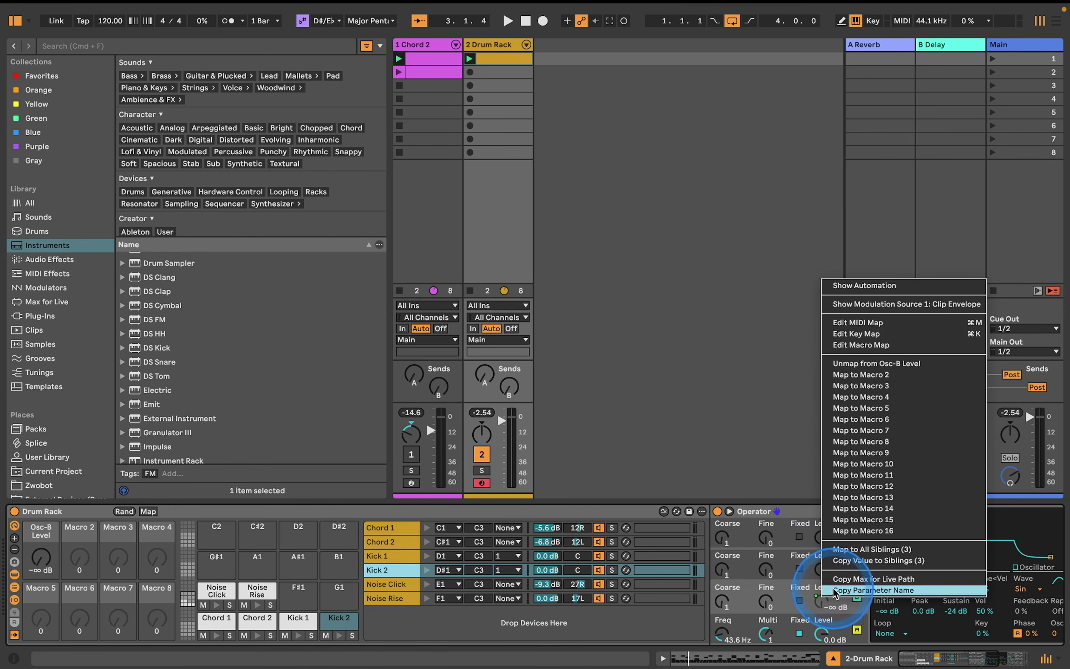
{"action": "left_click", "coordinate": [870, 550]}
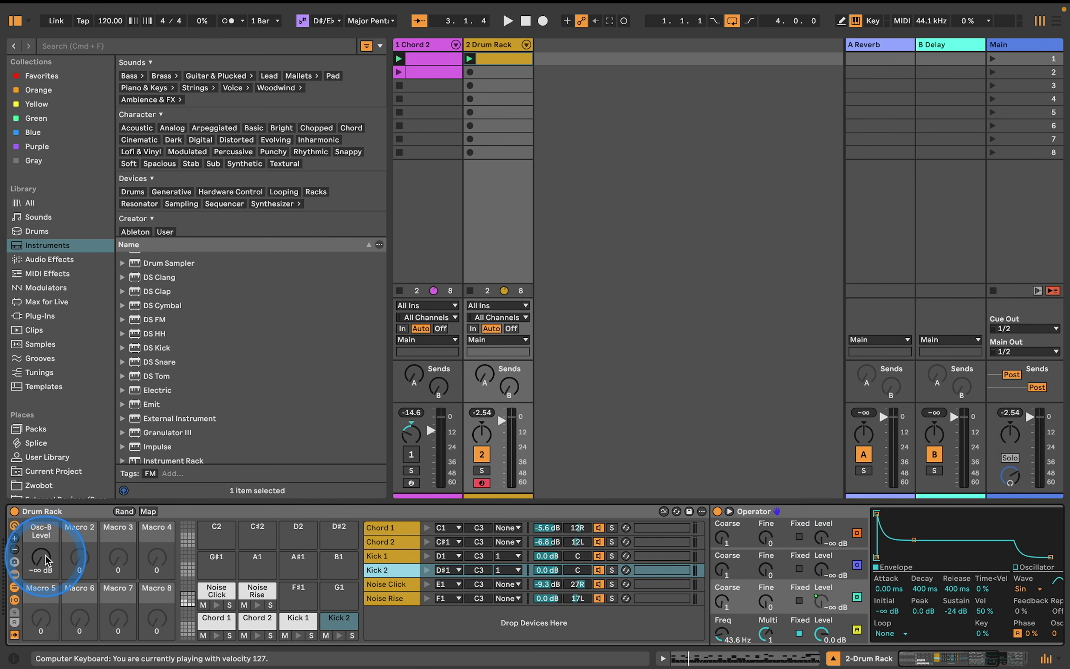
Play the clip while sweeping the Drum Rack's Osc-B Level macro up to 0.0 dB.
{"action": "key", "text": "space"}
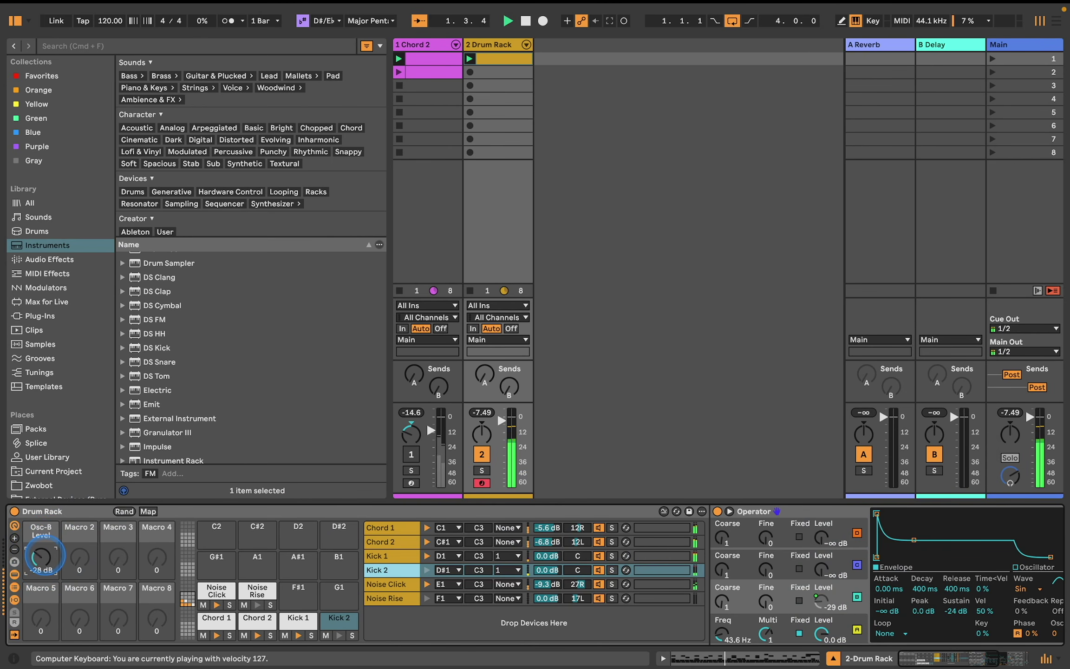
{"action": "left_click_drag", "start_coordinate": [43, 555], "coordinate": [43, 553]}
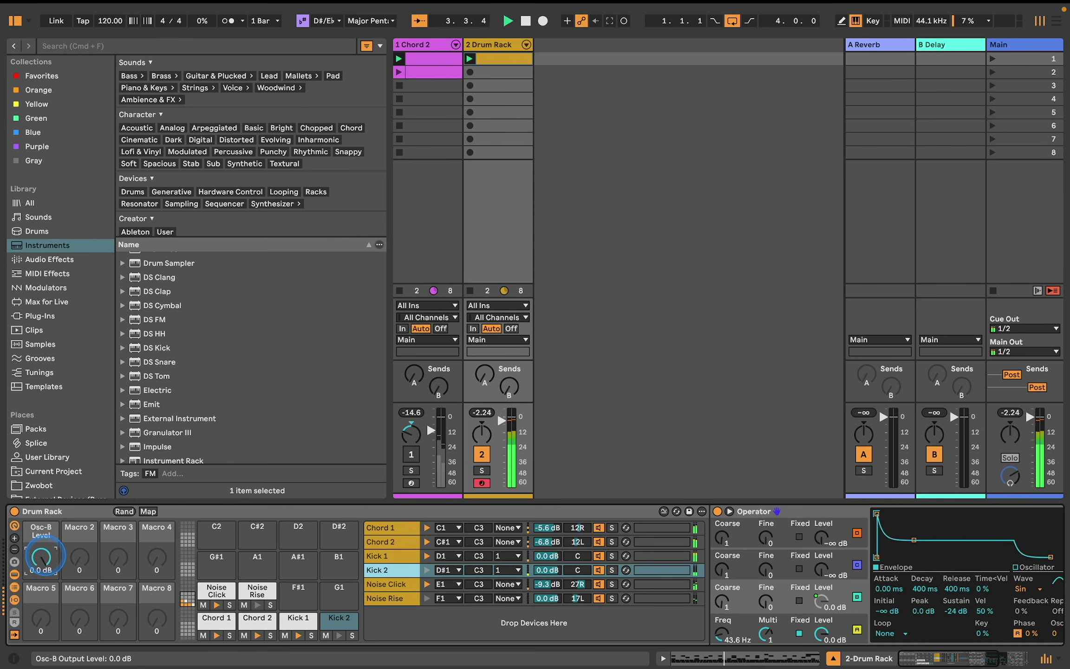
{"action": "scroll", "coordinate": [398, 542], "scroll_direction": "right", "scroll_amount": 10}
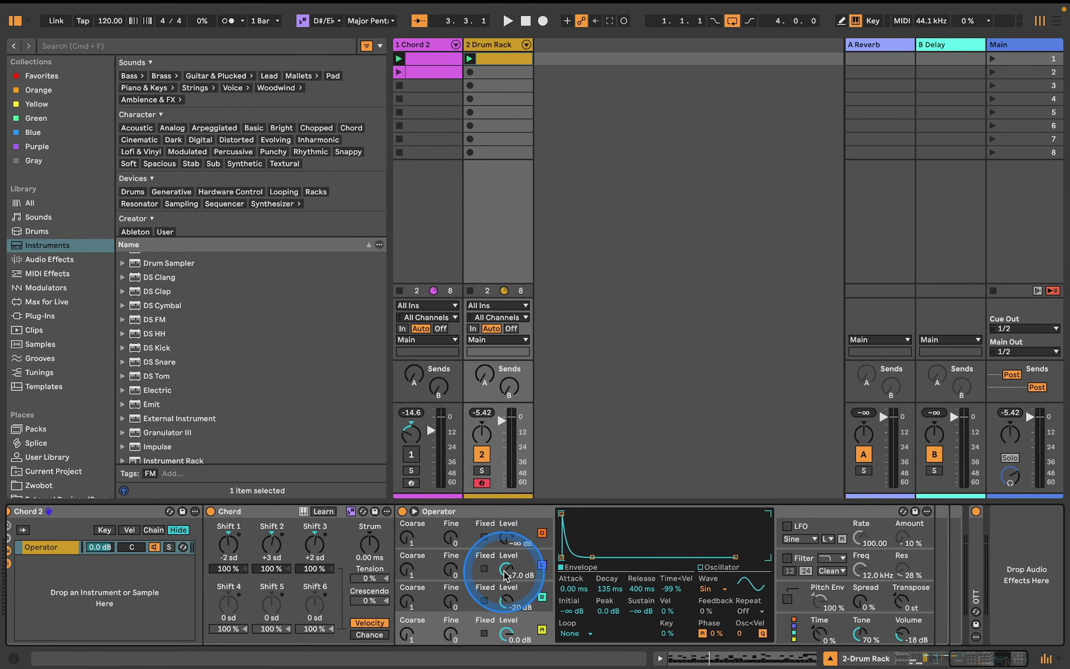
Solo Chord 2 during playback and try raising its Operator's oscillator D level to 0.0 dB.
{"action": "key", "text": "space"}
{"action": "scroll", "coordinate": [405, 555], "scroll_direction": "left", "scroll_amount": 10}
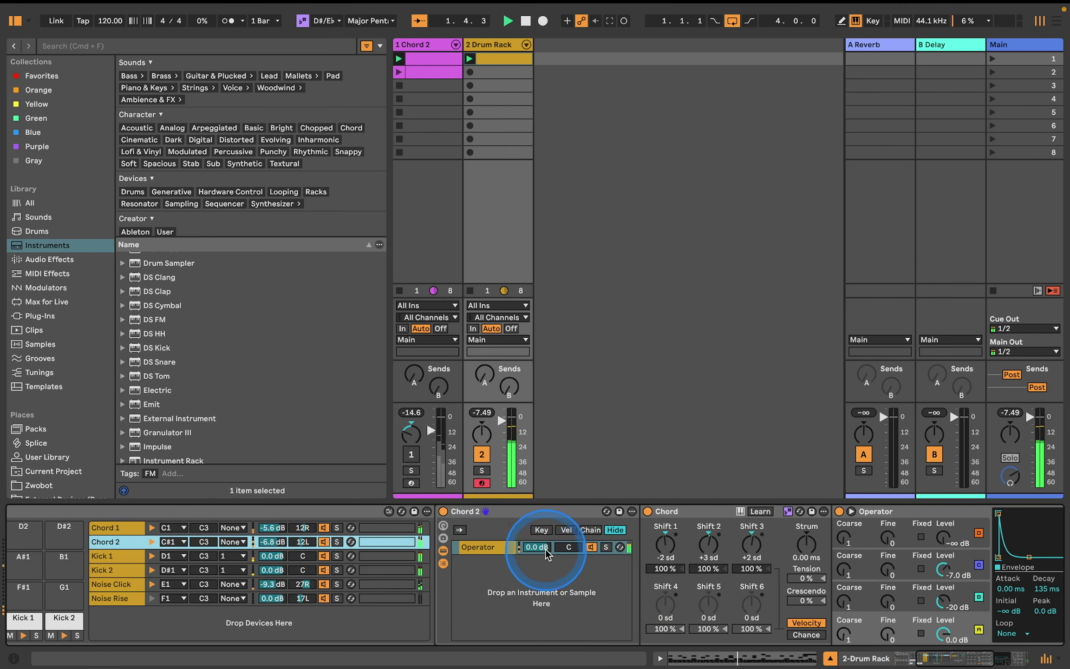
{"action": "left_click", "coordinate": [604, 545]}
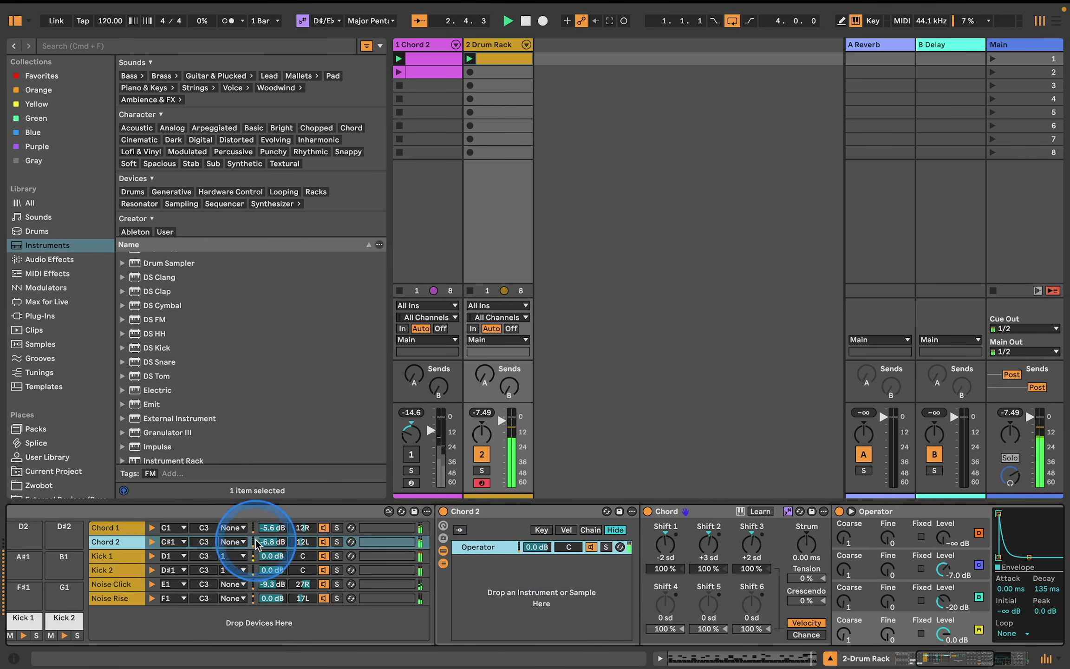
{"action": "left_click", "coordinate": [336, 541]}
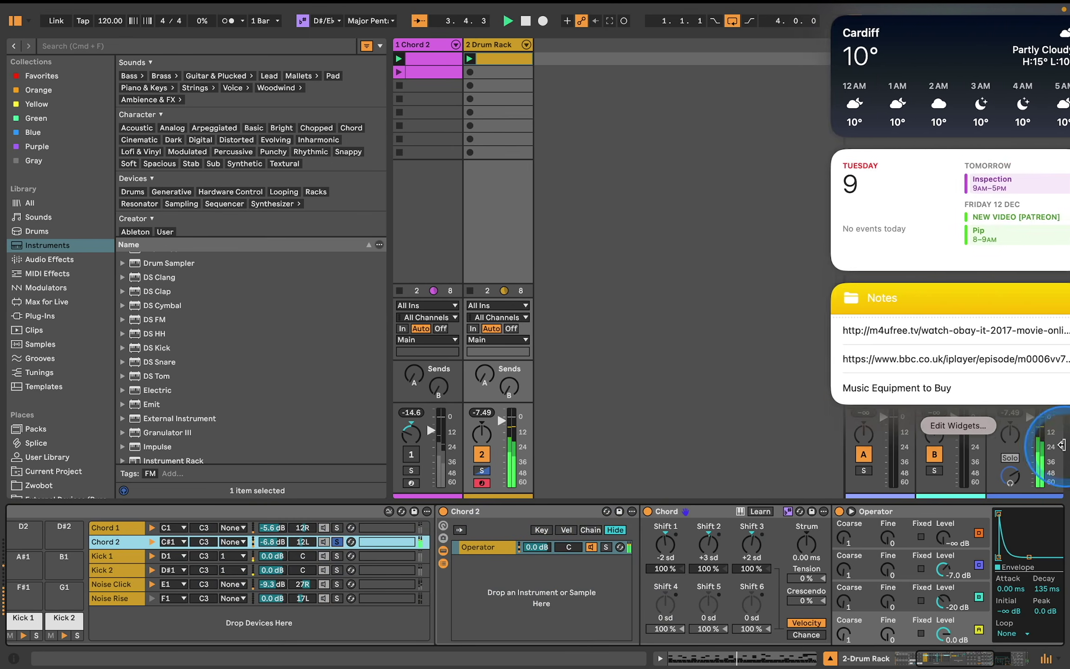
{"action": "left_click", "coordinate": [1009, 487]}
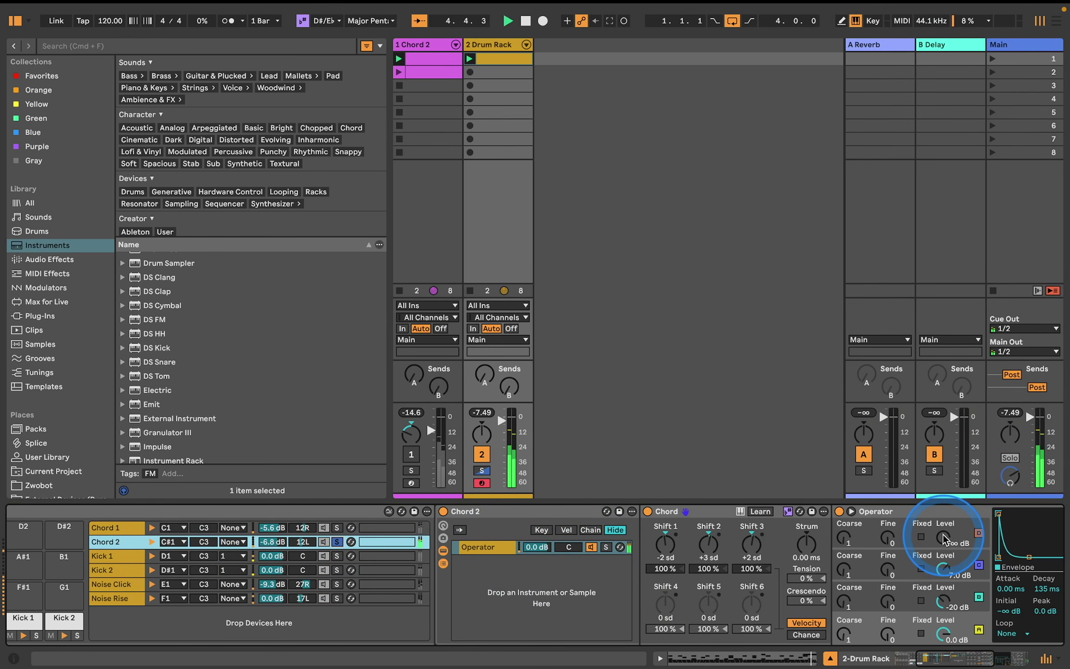
{"action": "left_click_drag", "start_coordinate": [943, 538], "coordinate": [943, 535]}
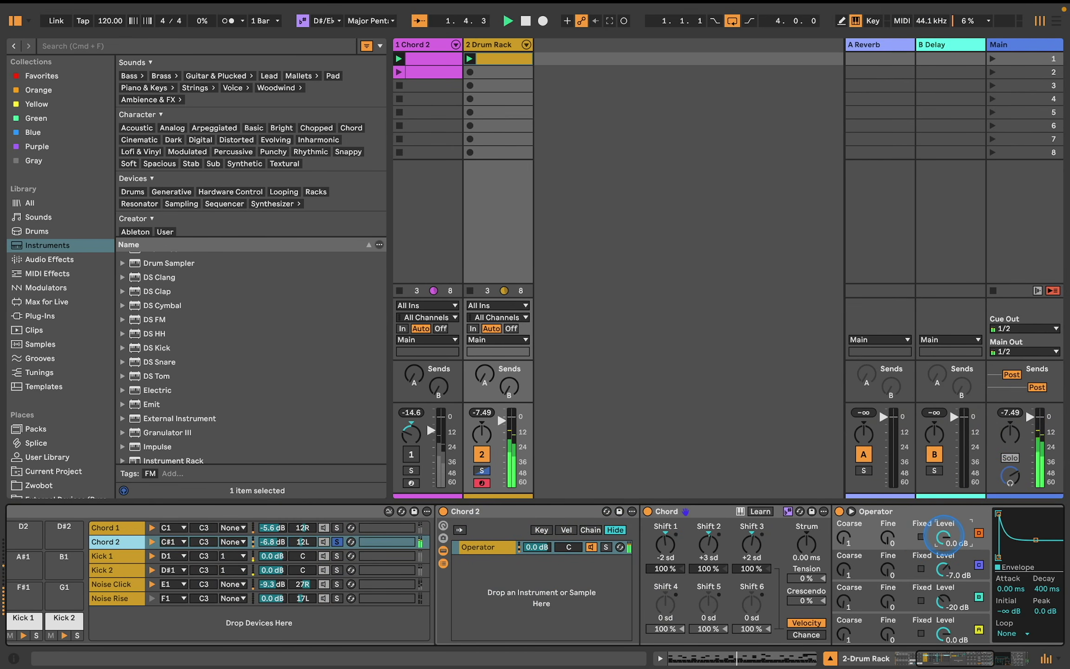
{"action": "scroll", "coordinate": [944, 541], "scroll_direction": "left", "scroll_amount": 6}
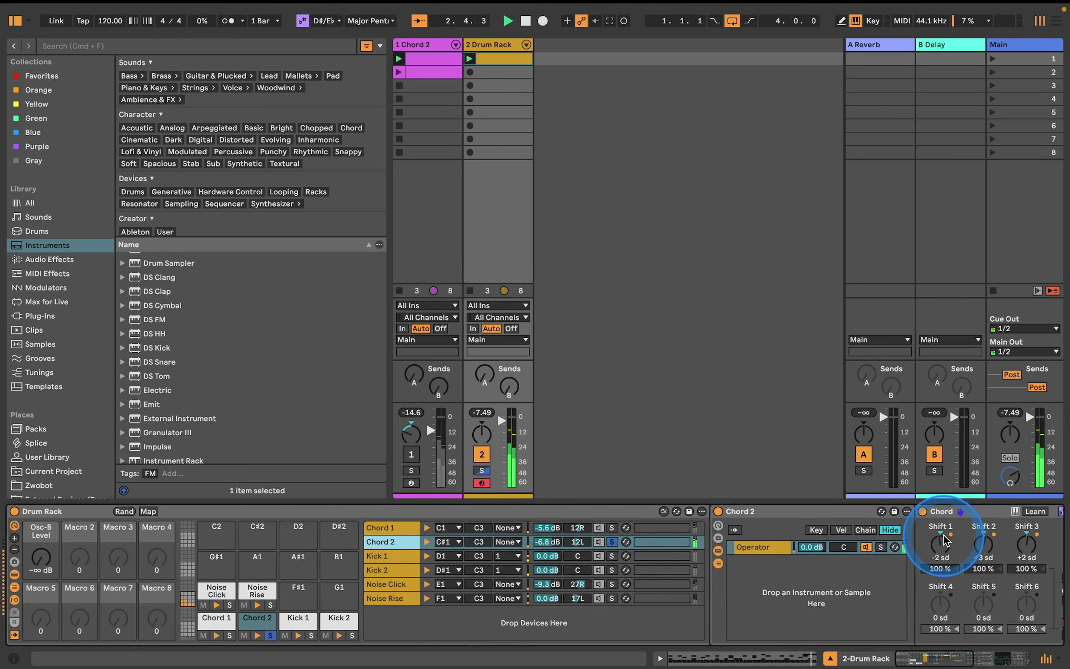
Map the oscillator D level of Chord 2's Operator to Macro 1 of the Chord 2 rack.
{"action": "scroll", "coordinate": [944, 541], "scroll_direction": "right", "scroll_amount": 11}
{"action": "right_click", "coordinate": [702, 538]}
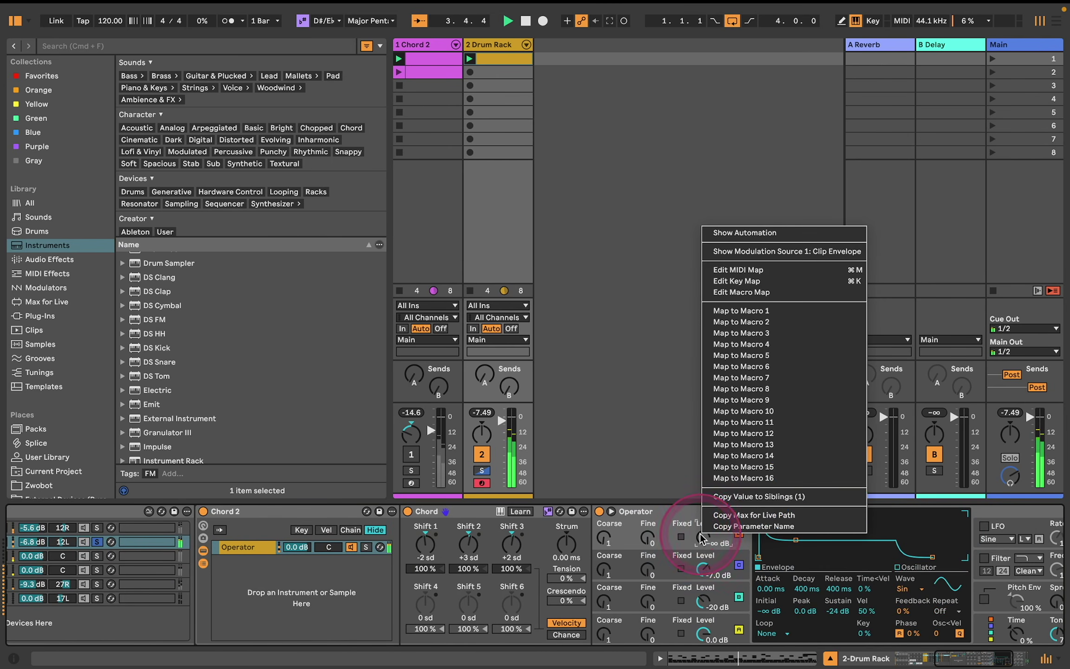
{"action": "left_click", "coordinate": [790, 311]}
{"action": "scroll", "coordinate": [418, 558], "scroll_direction": "left", "scroll_amount": 8}
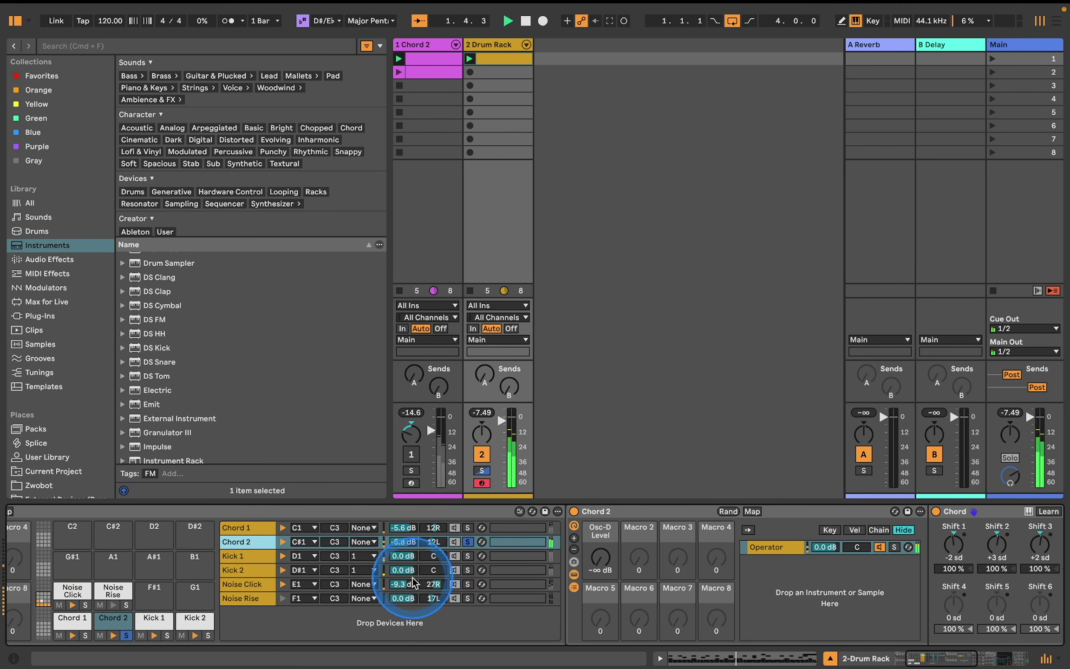
Solo Chord 1 instead of Chord 2 and map its oscillator C level to Macro 1 of the Chord 1 rack.
{"action": "left_click", "coordinate": [468, 543]}
{"action": "left_click", "coordinate": [464, 528]}
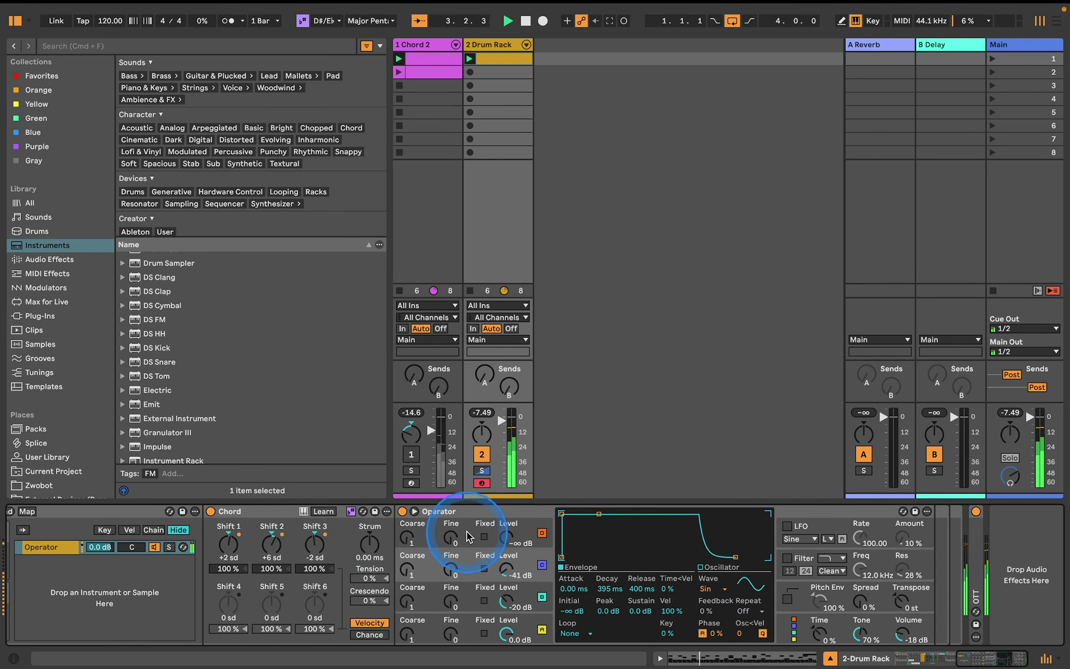
{"action": "right_click", "coordinate": [507, 569]}
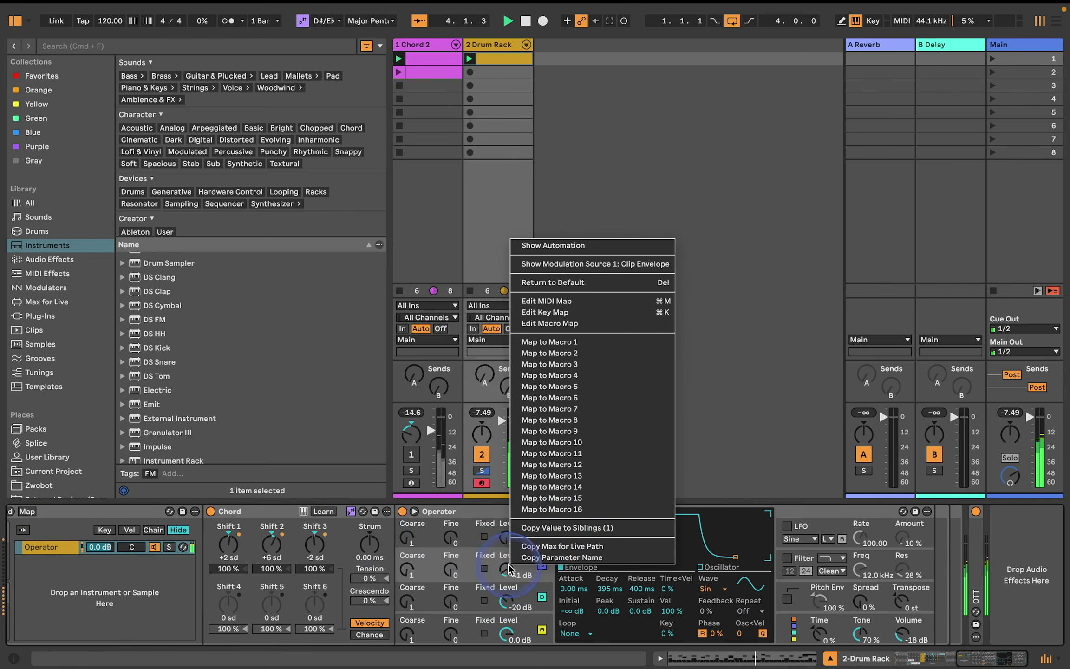
{"action": "left_click", "coordinate": [583, 348]}
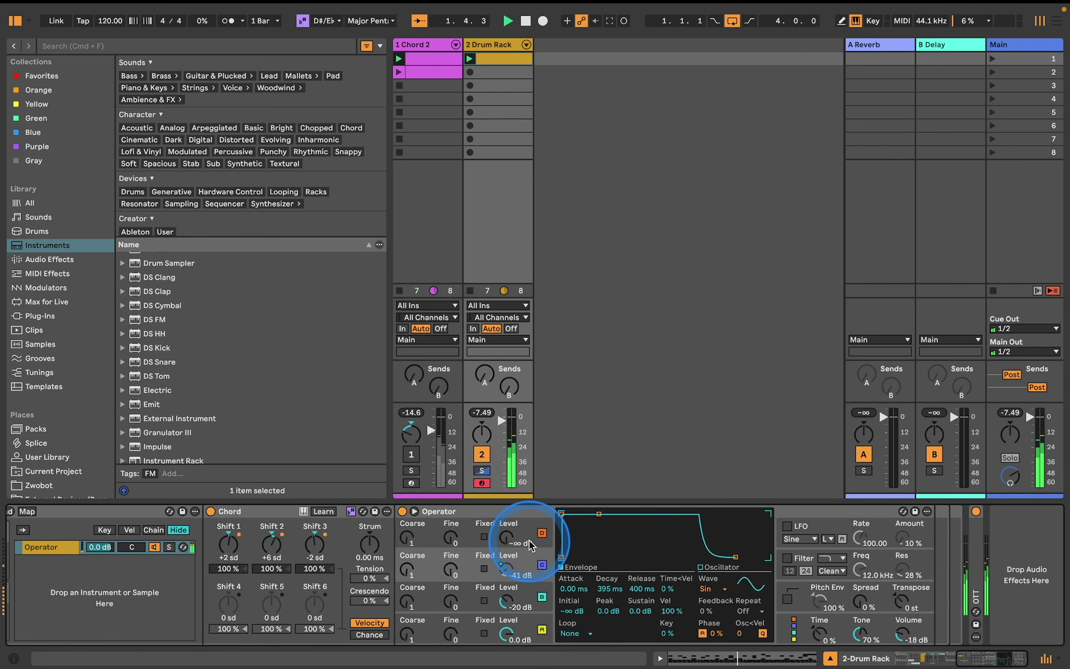
Map the Chord 1 rack's oscillator C level macro to the Drum Rack's Osc-B Level macro and test it during playback.
{"action": "scroll", "coordinate": [530, 530], "scroll_direction": "left", "scroll_amount": 10}
{"action": "right_click", "coordinate": [744, 557]}
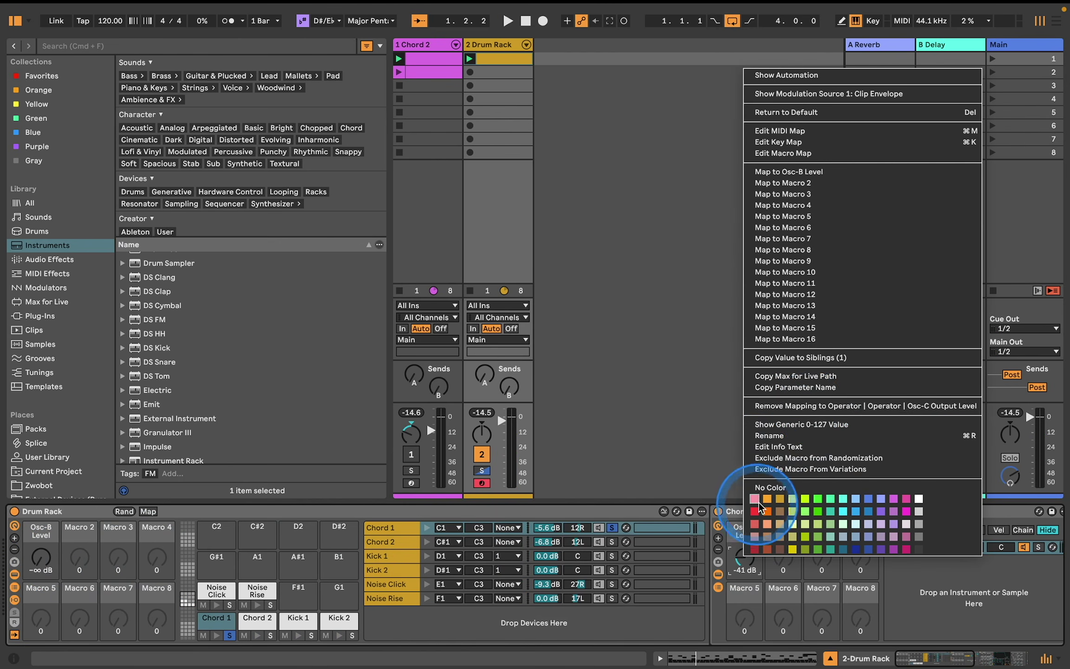
{"action": "left_click", "coordinate": [855, 172]}
{"action": "key", "text": "space"}
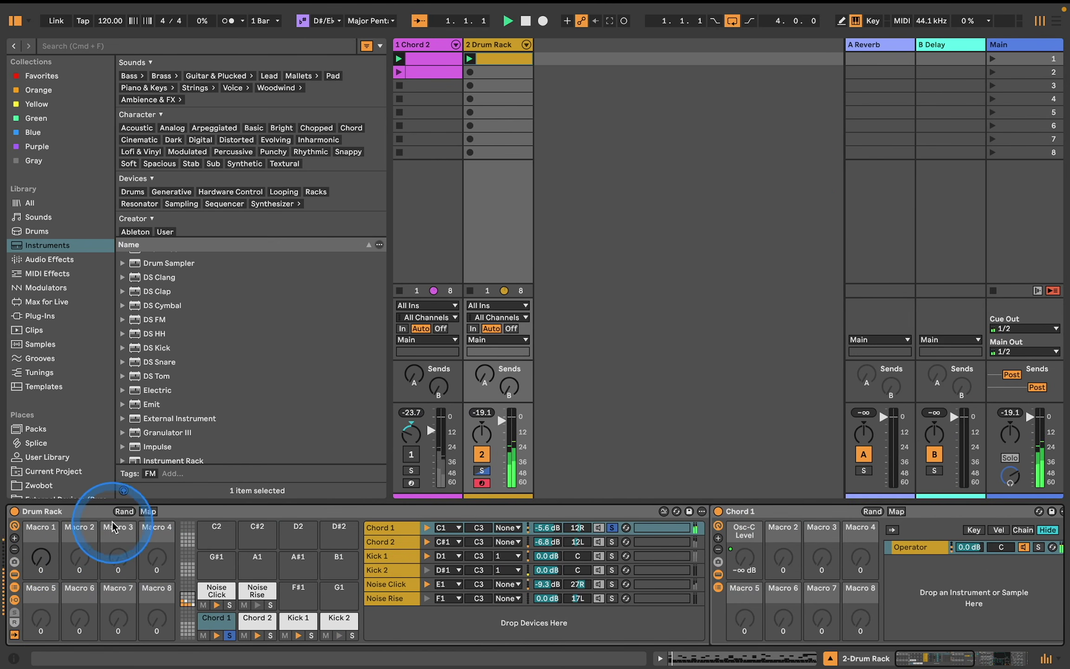
{"action": "left_click_drag", "start_coordinate": [47, 564], "coordinate": [40, 562]}
{"action": "key", "text": "space"}
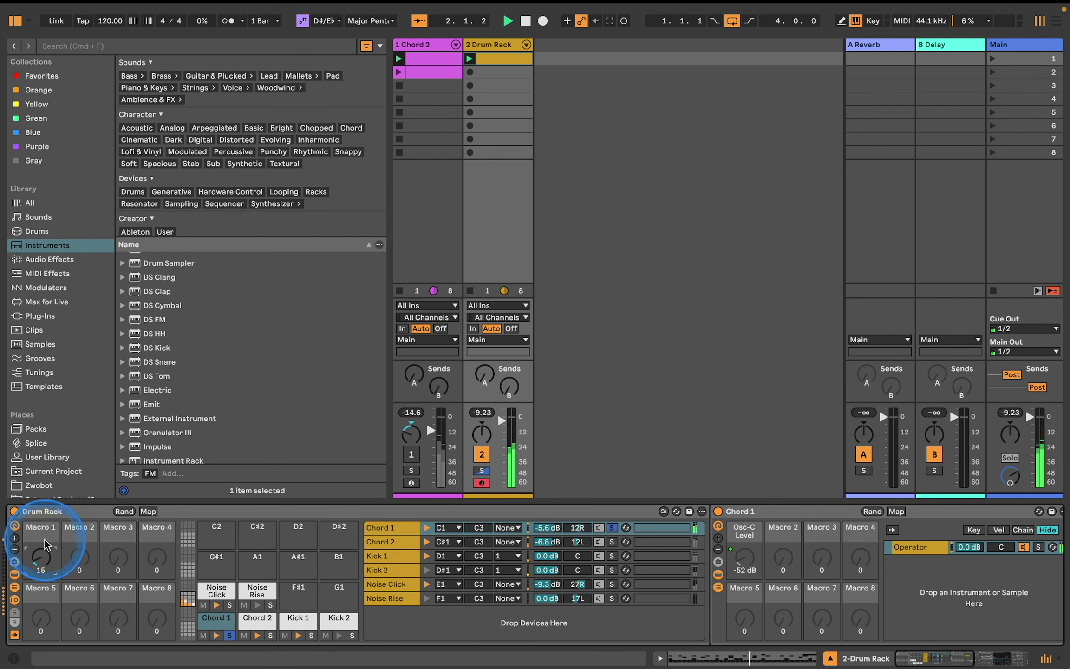
Set the minimum of Chord 1's Osc-C Level mapping to -41 dB in the Drum Rack's macro mappings.
{"action": "left_click", "coordinate": [148, 512]}
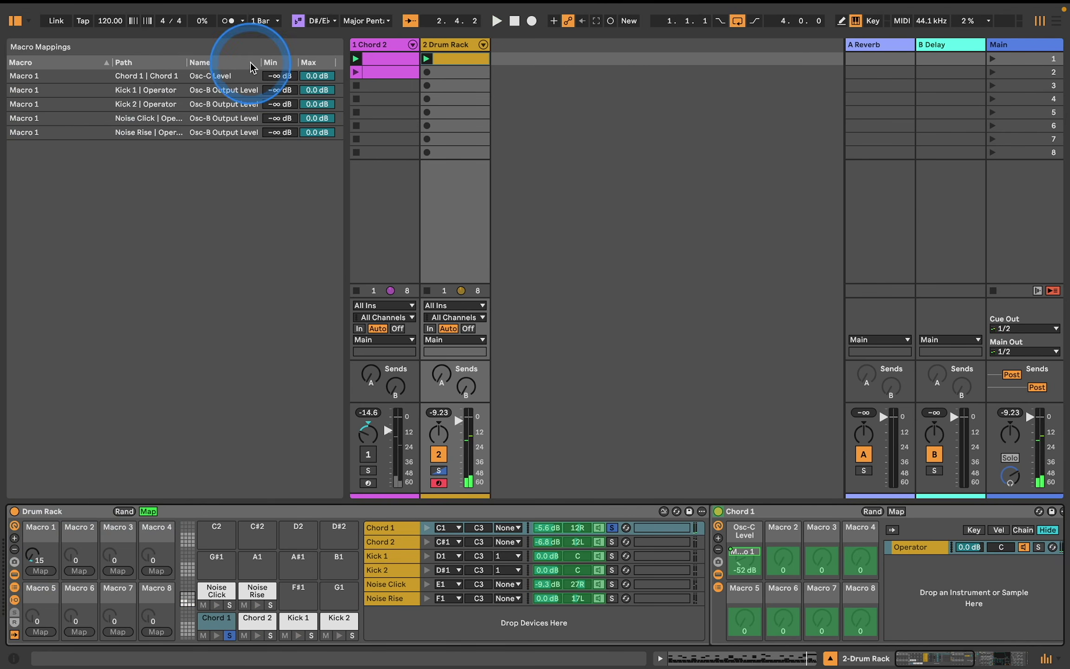
{"action": "key", "text": "space"}
{"action": "left_click", "coordinate": [221, 76]}
{"action": "left_click", "coordinate": [288, 79]}
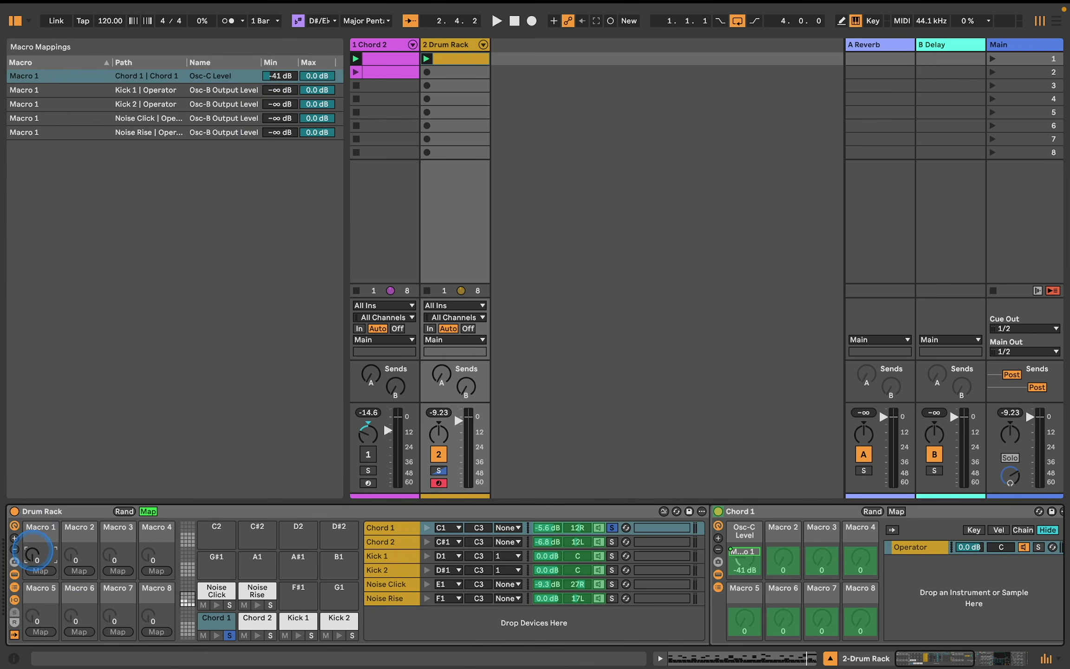
Play the clip with Chord 1 soloed and sweep the Drum Rack's Macro 1 to audition the limited range.
{"action": "key", "text": "space"}
{"action": "scroll", "coordinate": [177, 570], "scroll_direction": "right", "scroll_amount": 5}
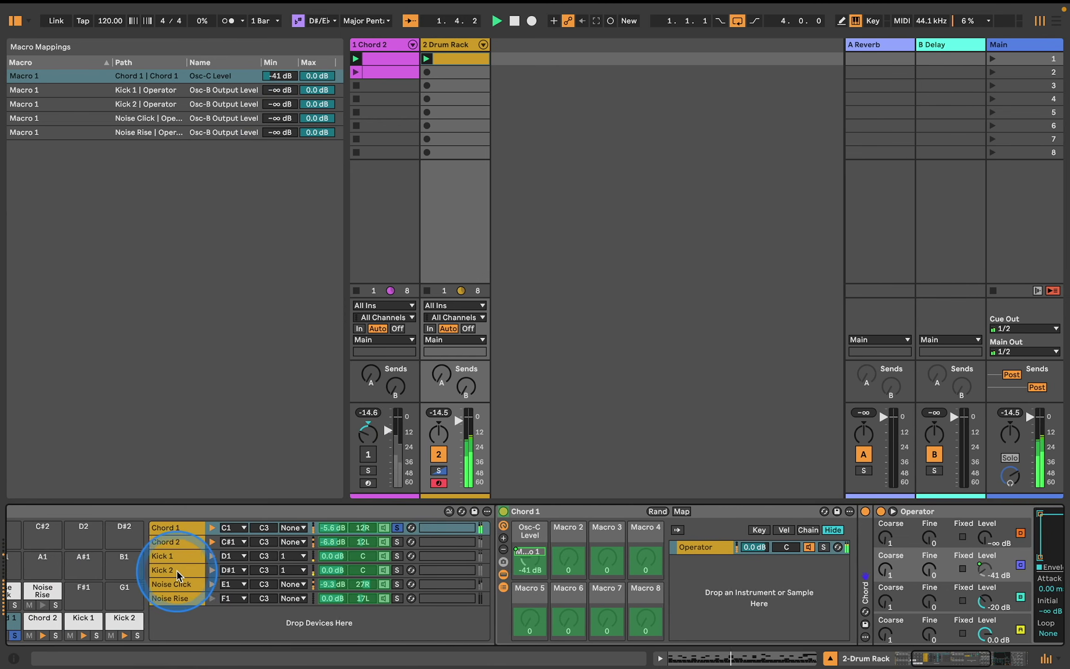
{"action": "scroll", "coordinate": [176, 571], "scroll_direction": "left", "scroll_amount": 5}
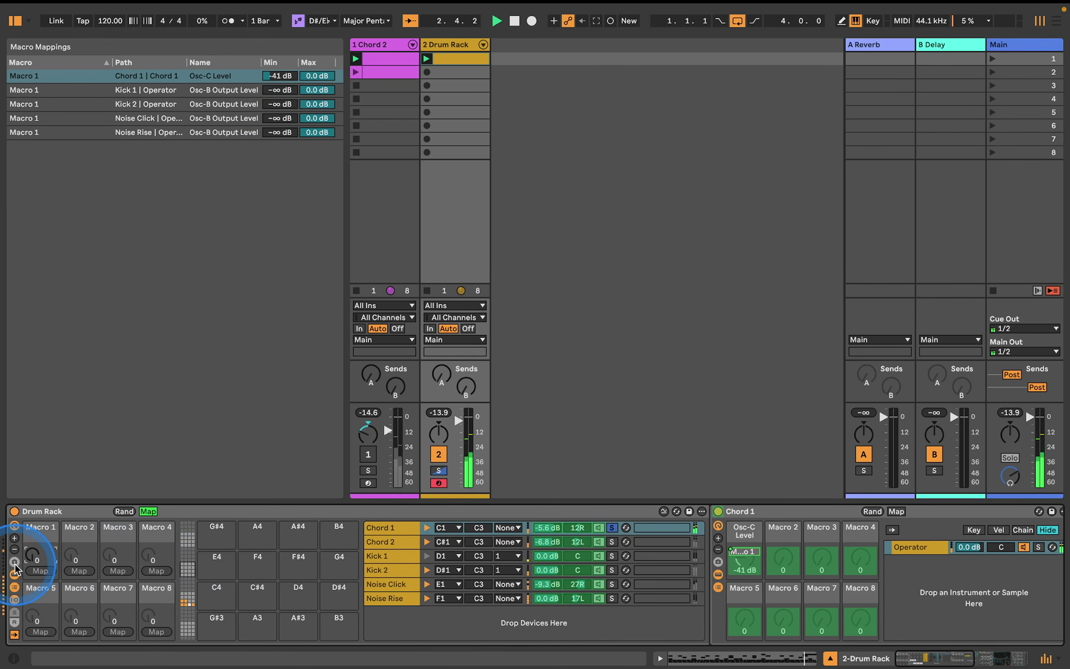
{"action": "left_click_drag", "start_coordinate": [36, 557], "coordinate": [37, 554]}
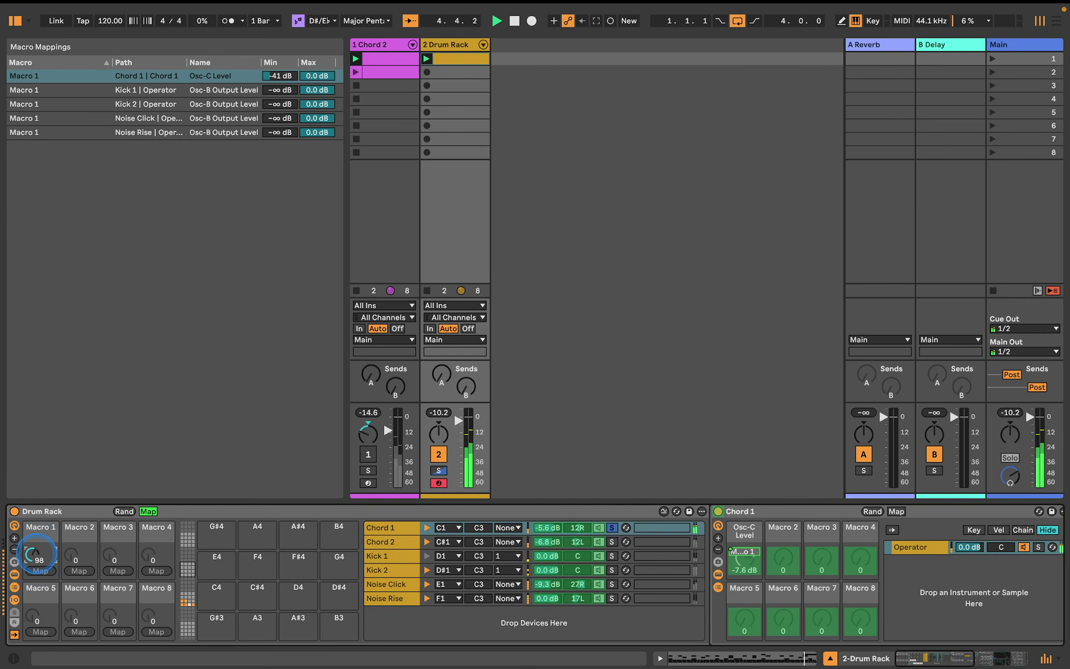
{"action": "left_click_drag", "start_coordinate": [37, 554], "coordinate": [38, 553]}
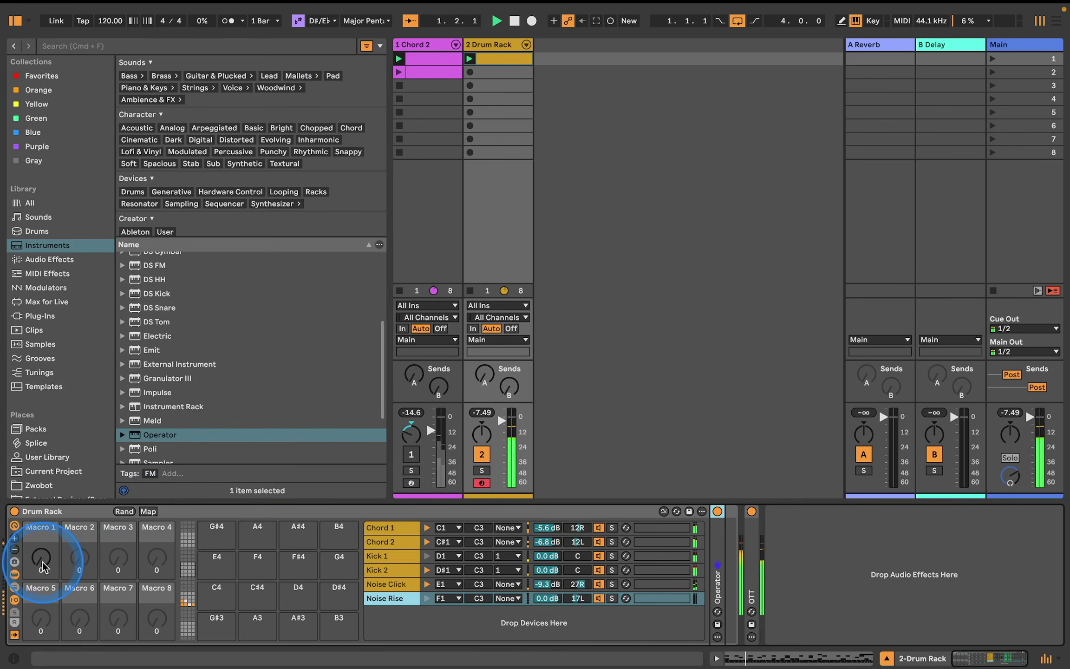
Sweep the Drum Rack's Macro 1 up to 127 and back down to 0 with all chains playing.
{"action": "left_click_drag", "start_coordinate": [43, 562], "coordinate": [42, 551]}
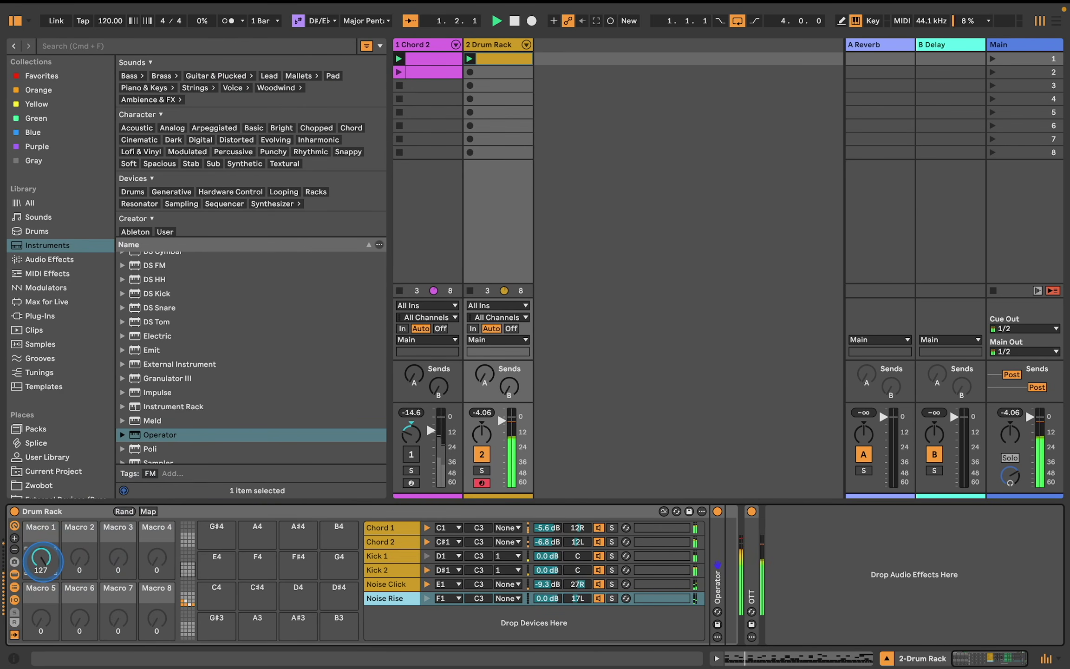
{"action": "left_click_drag", "start_coordinate": [41, 558], "coordinate": [41, 572]}
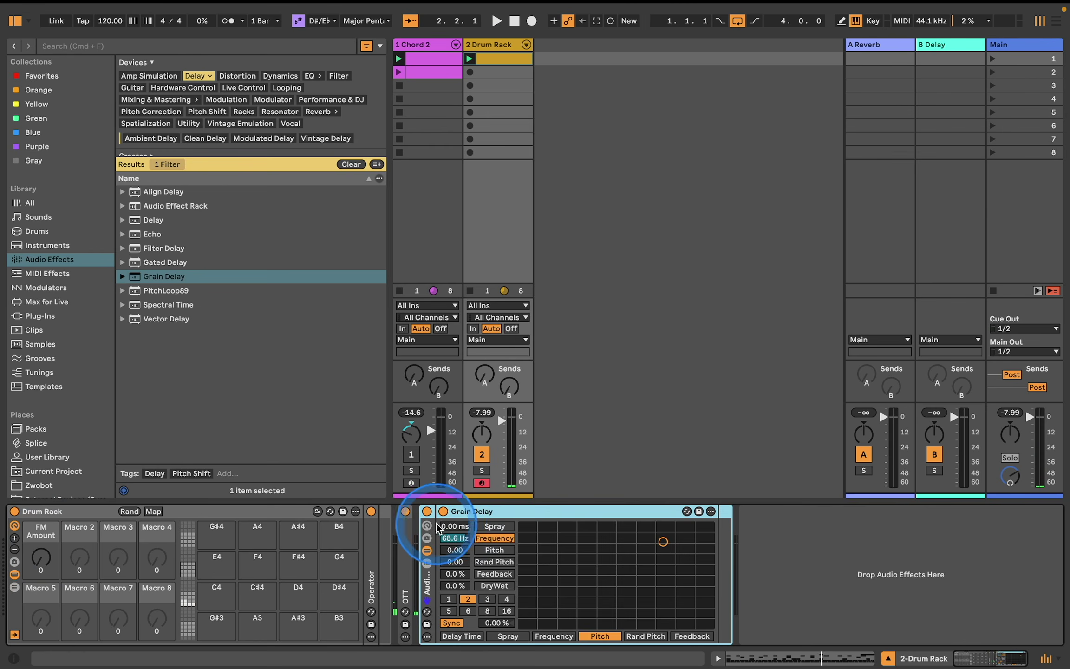
Show the Audio Effect Rack's macro controls and map Grain Delay's DryWet to Macro 1.
{"action": "left_click", "coordinate": [428, 527]}
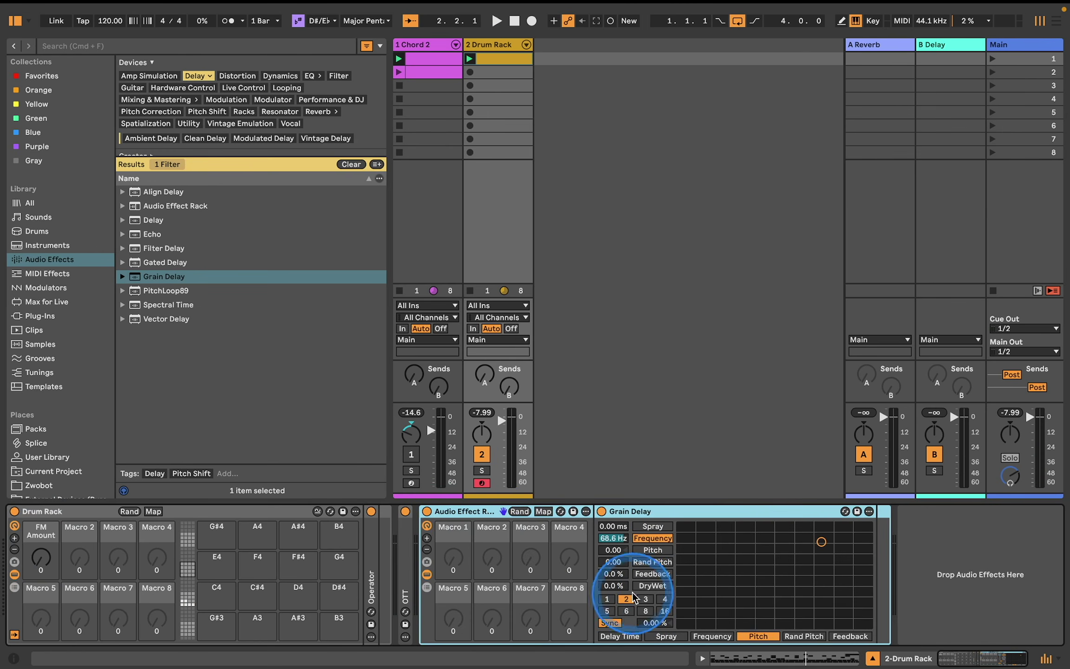
{"action": "right_click", "coordinate": [622, 586]}
{"action": "left_click", "coordinate": [679, 382]}
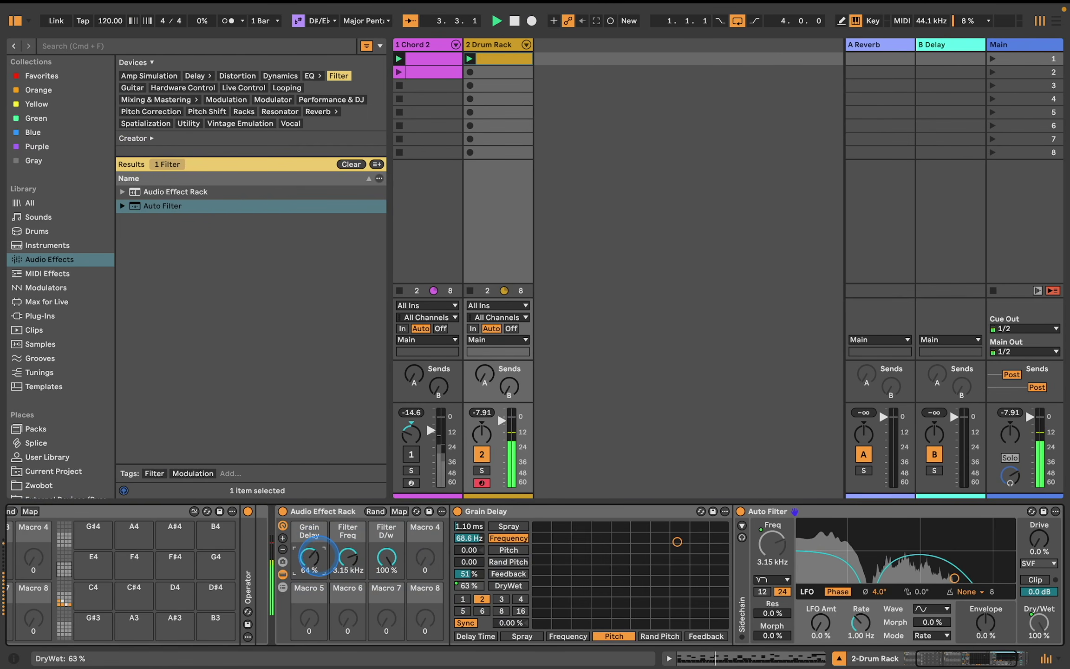
Set the Grain Delay and Filter D/w macros to 0.0 % and Filter Freq to 20.0 kHz, and select the Drum Rack.
{"action": "left_click_drag", "start_coordinate": [311, 558], "coordinate": [310, 588]}
{"action": "left_click", "coordinate": [386, 557]}
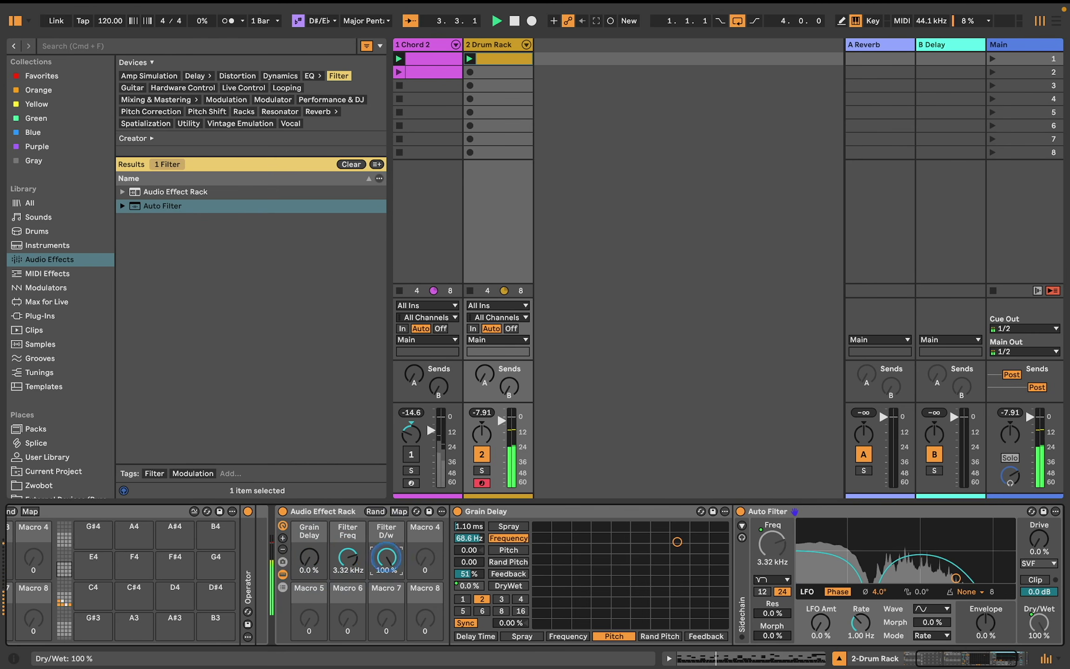
{"action": "left_click_drag", "start_coordinate": [386, 558], "coordinate": [388, 611]}
{"action": "left_click_drag", "start_coordinate": [349, 556], "coordinate": [349, 527]}
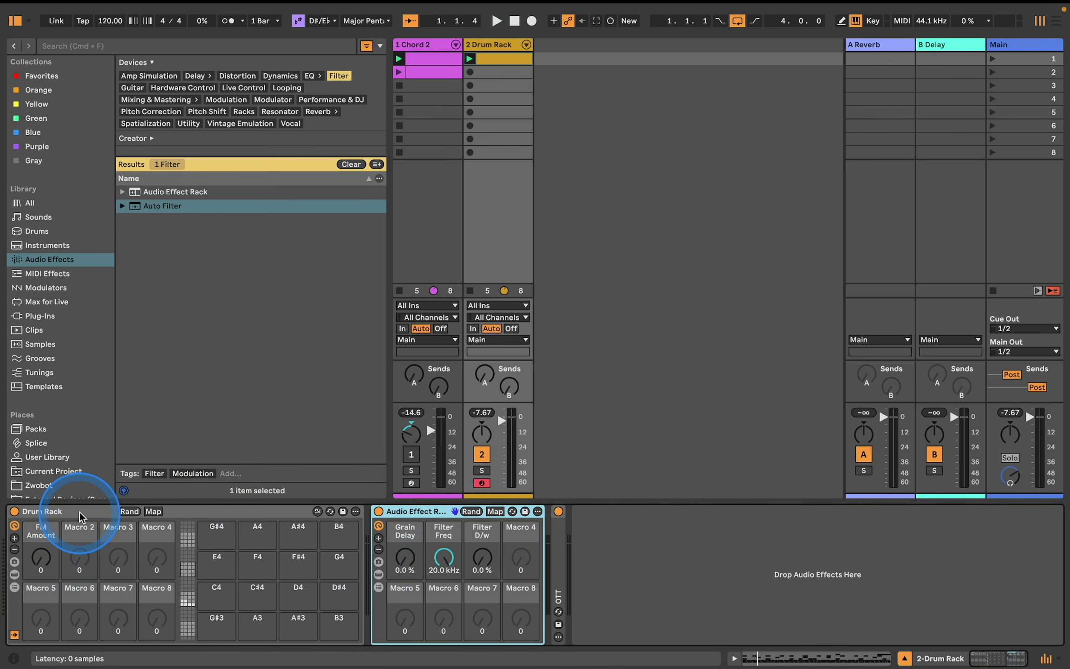
{"action": "left_click", "coordinate": [79, 512]}
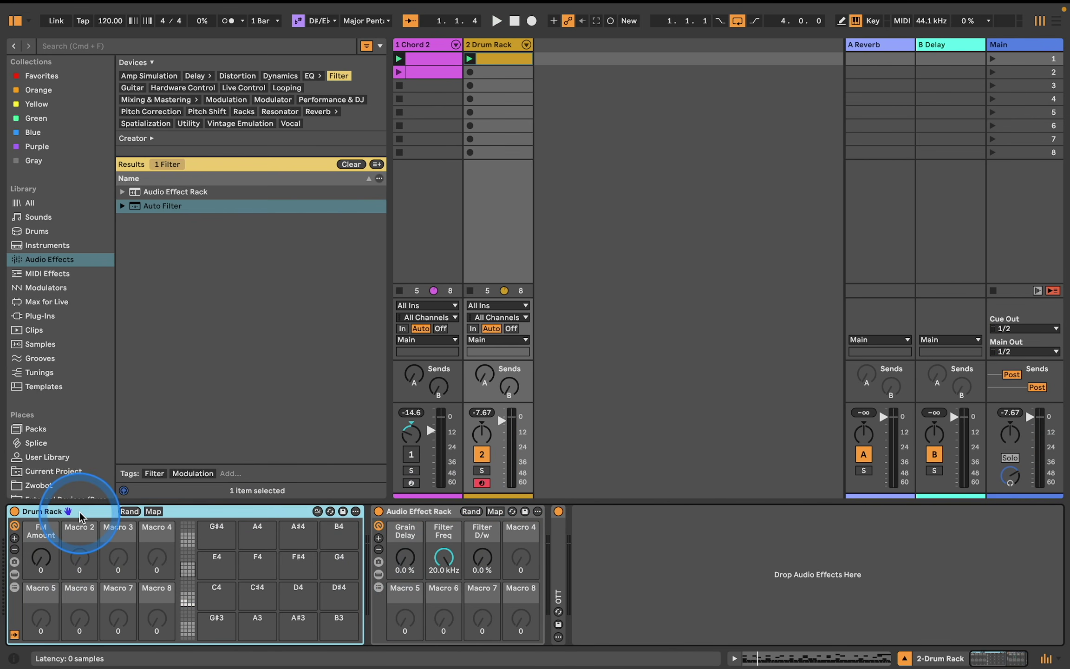
Group the Drum Rack into an Instrument Rack, show its chain list and duplicate the Drum Rack chain.
{"action": "key", "text": "super+g"}
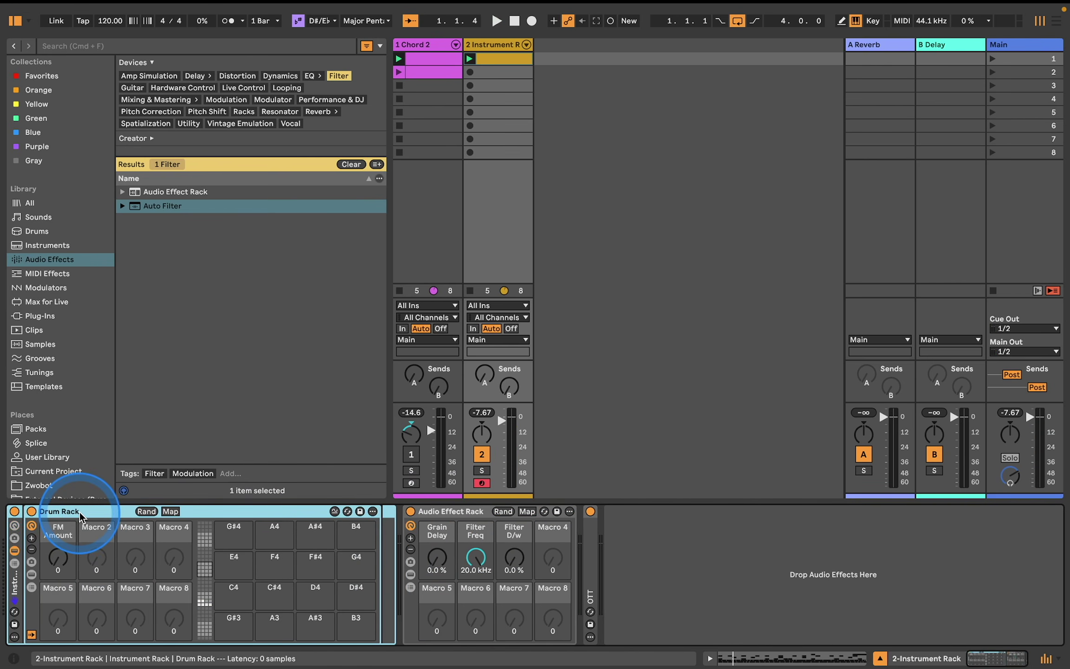
{"action": "left_click", "coordinate": [15, 563]}
{"action": "left_click", "coordinate": [61, 544]}
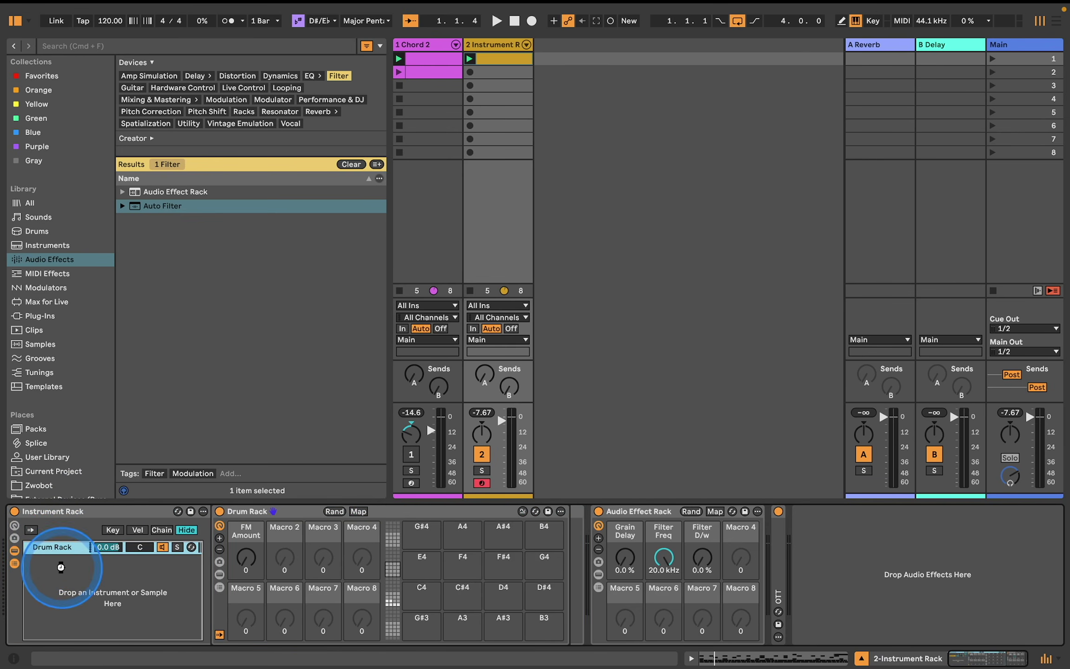
{"action": "key", "text": "super+d"}
Solo the duplicated chain, start playback, and rename the two chains Part 1 Chords and Part 2 Chords.
{"action": "left_click", "coordinate": [176, 561]}
{"action": "key", "text": "space"}
{"action": "left_click", "coordinate": [68, 562]}
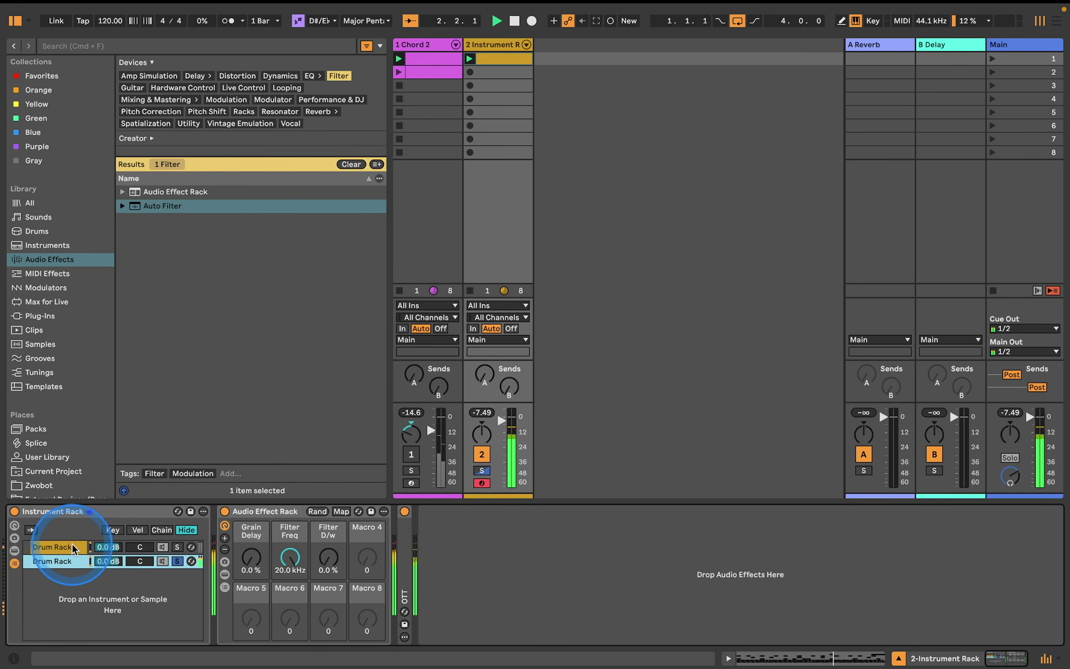
{"action": "left_click", "coordinate": [72, 547]}
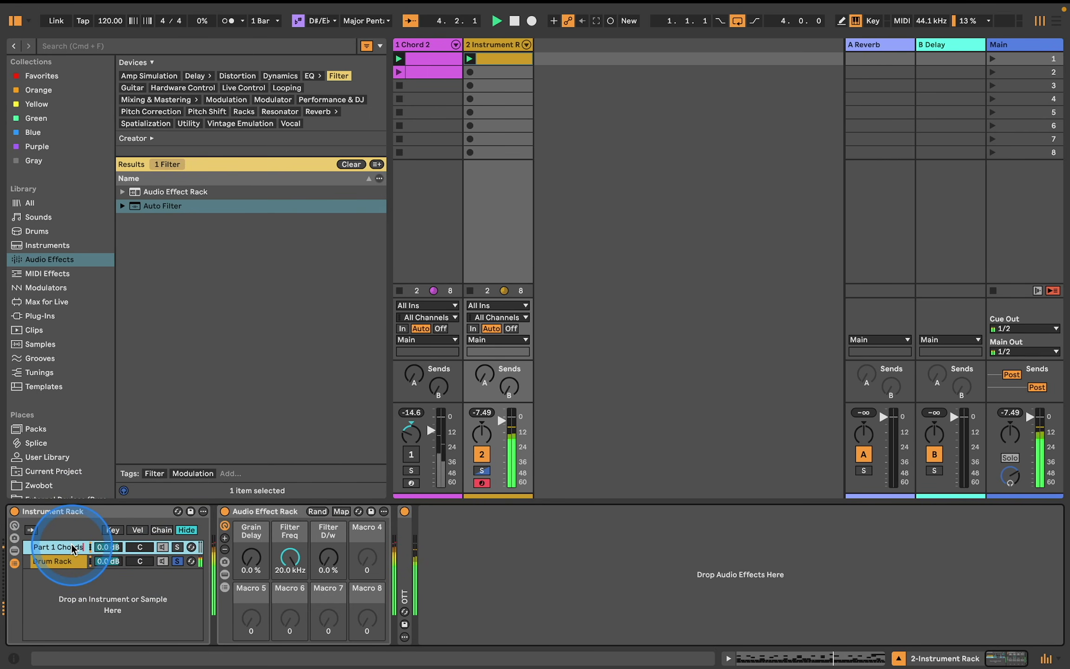
{"action": "left_click", "coordinate": [56, 562]}
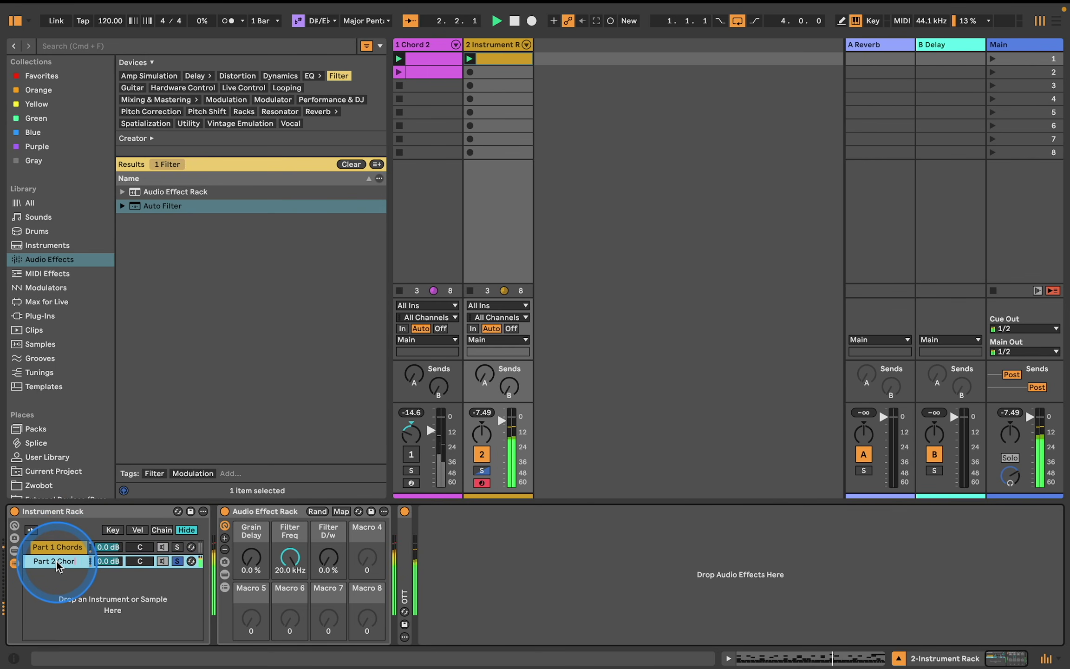
{"action": "double_click", "coordinate": [57, 562]}
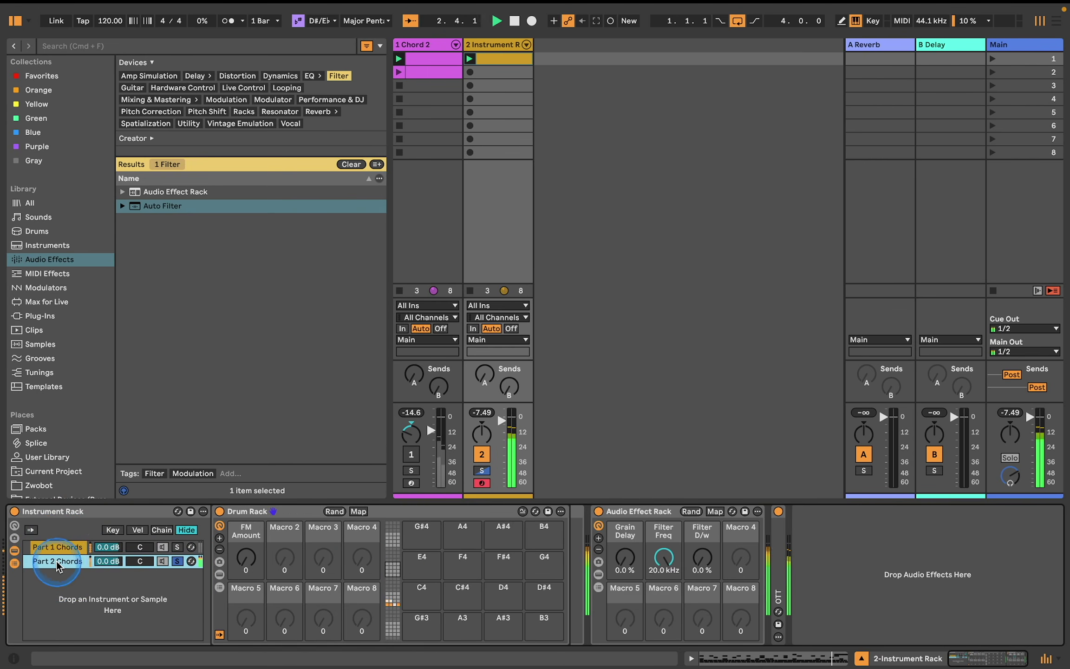
In Part 2 Chords, set Chord 1's Chord device shifts to -3 sd, +3 sd and +1 sd.
{"action": "left_click", "coordinate": [220, 575]}
{"action": "left_click", "coordinate": [176, 563]}
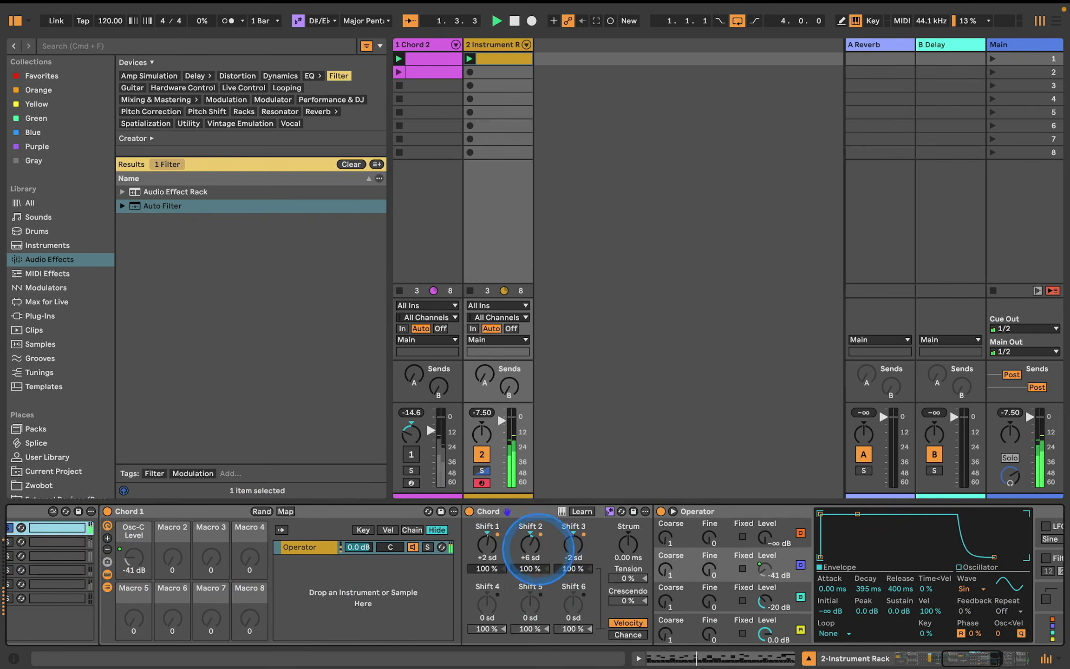
{"action": "left_click", "coordinate": [538, 549]}
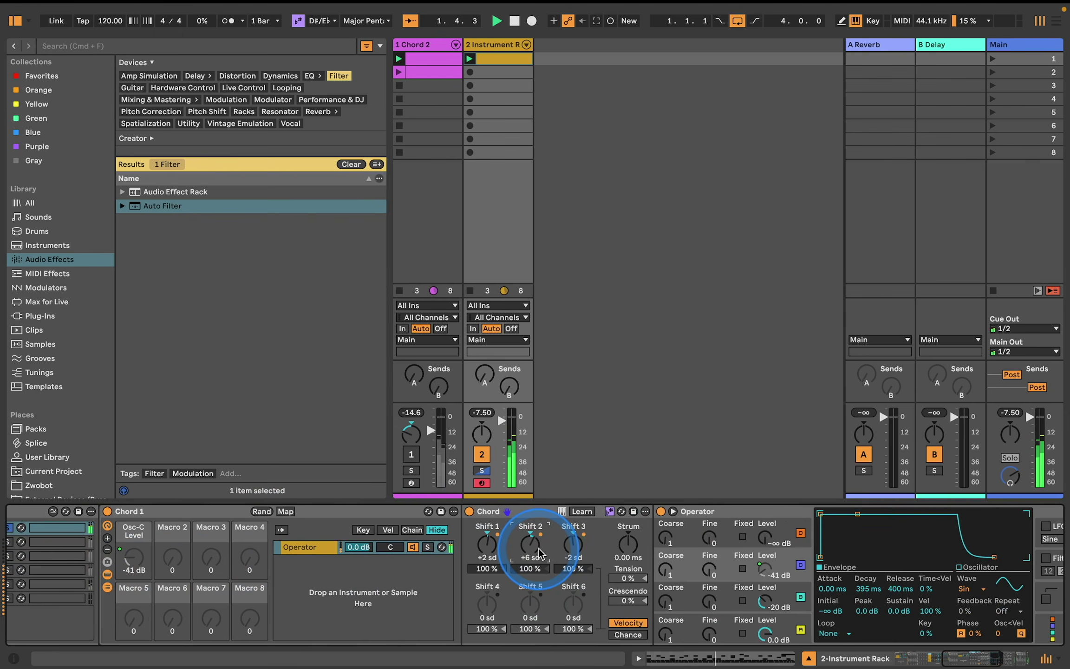
{"action": "double_click", "coordinate": [487, 553]}
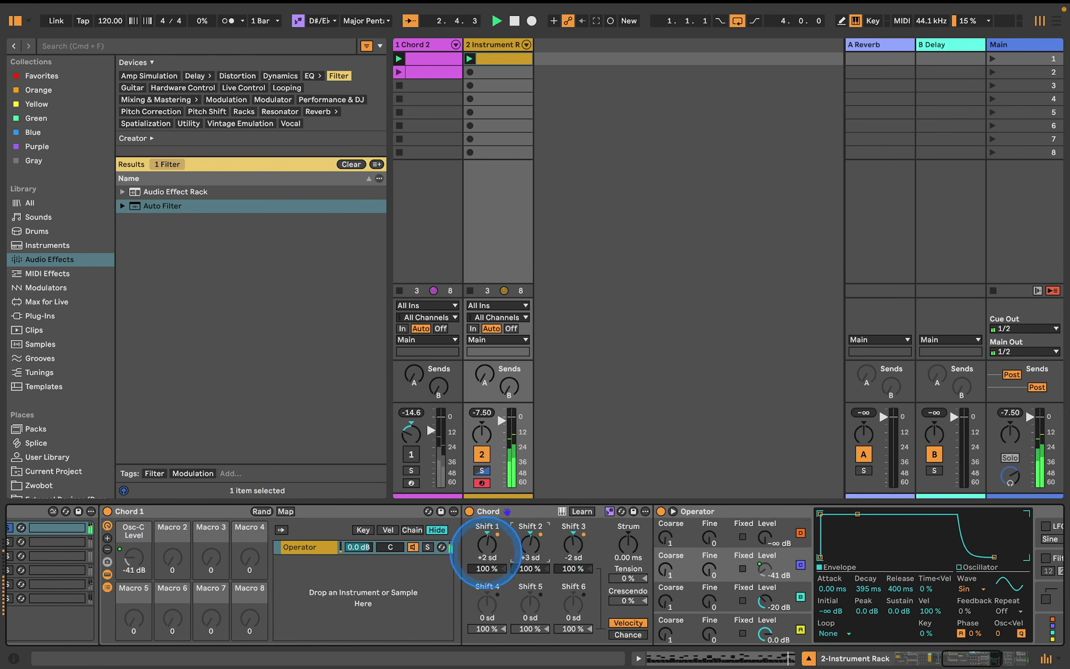
{"action": "key", "text": "Up"}
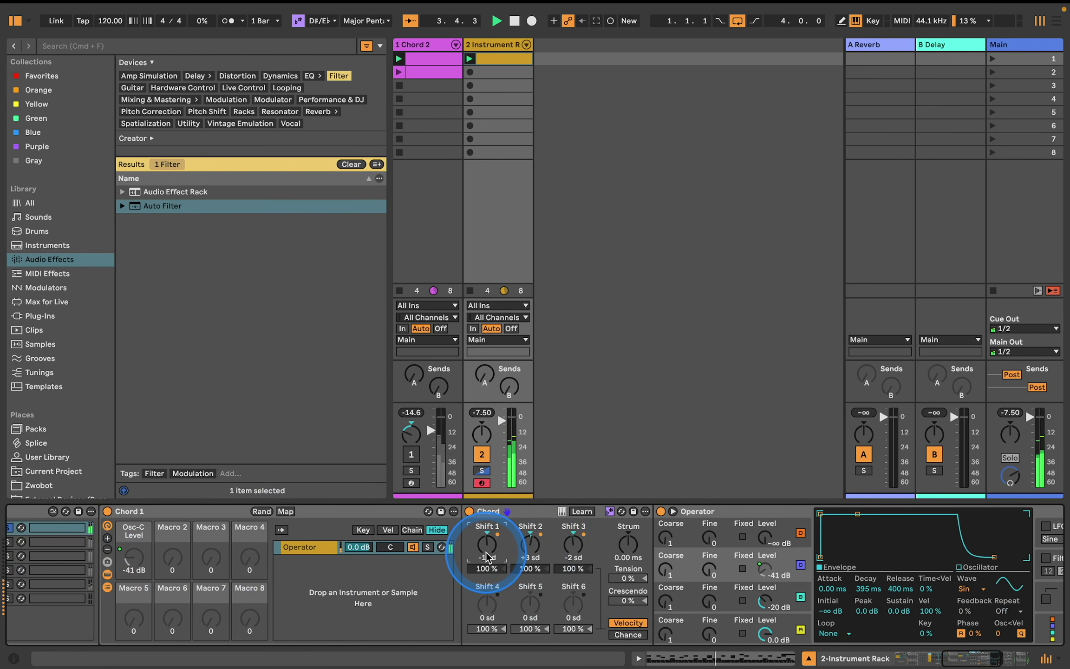
{"action": "left_click", "coordinate": [578, 543]}
{"action": "left_click_drag", "start_coordinate": [578, 542], "coordinate": [578, 536]}
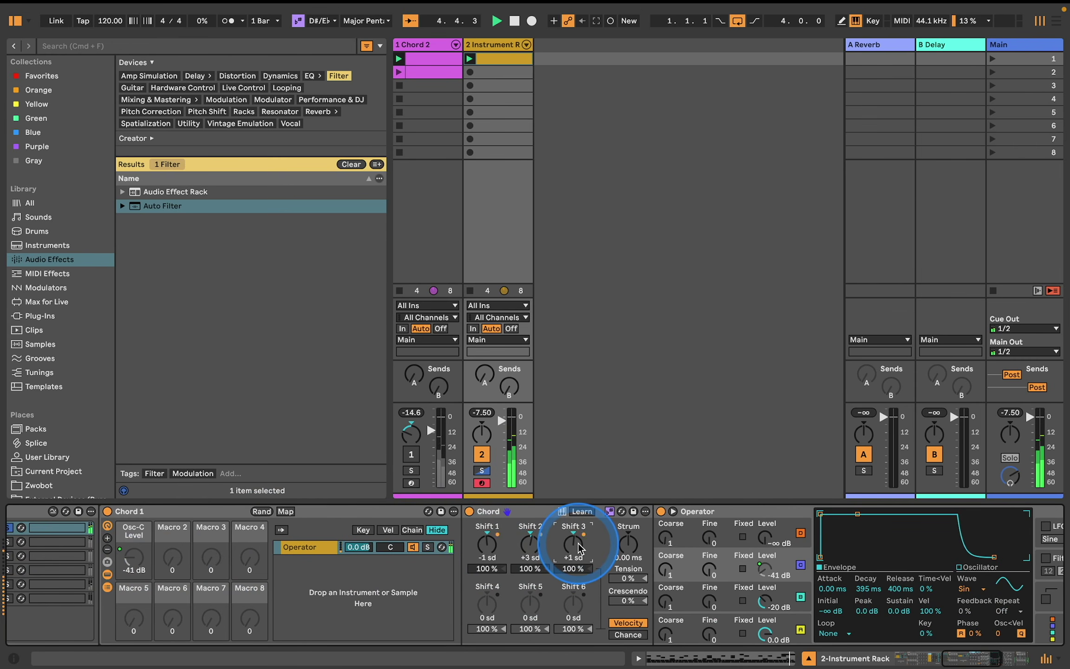
{"action": "left_click_drag", "start_coordinate": [505, 535], "coordinate": [479, 545]}
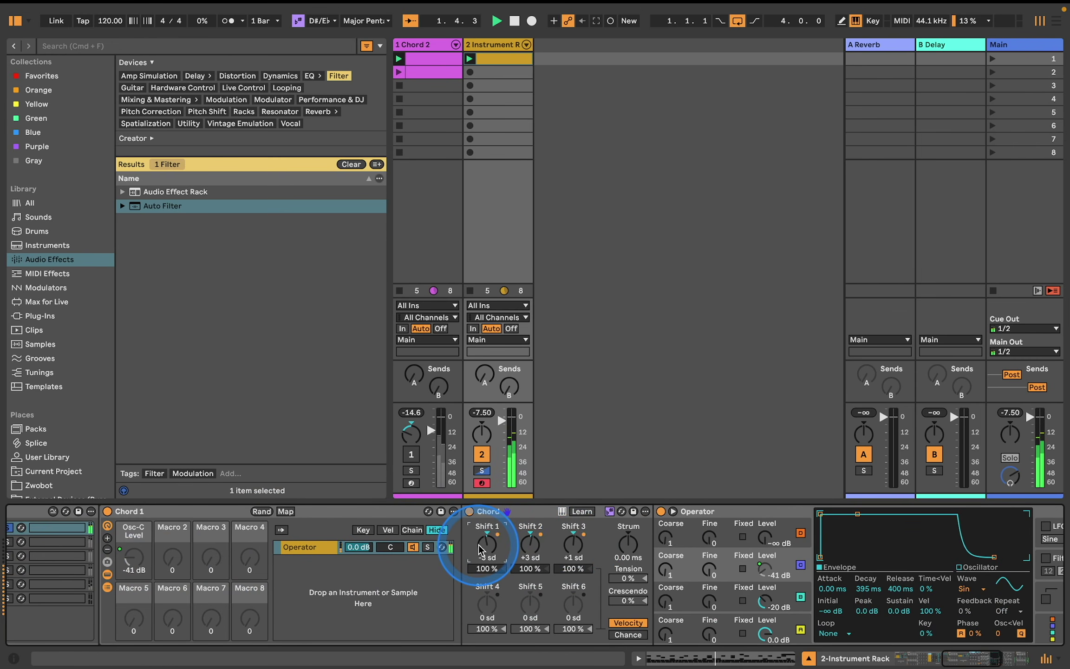
Solo Chord 2 in the Part 2 Drum Rack and set its Chord shifts to -5 sd, -2 sd and +4 sd.
{"action": "scroll", "coordinate": [390, 560], "scroll_direction": "left", "scroll_amount": 7}
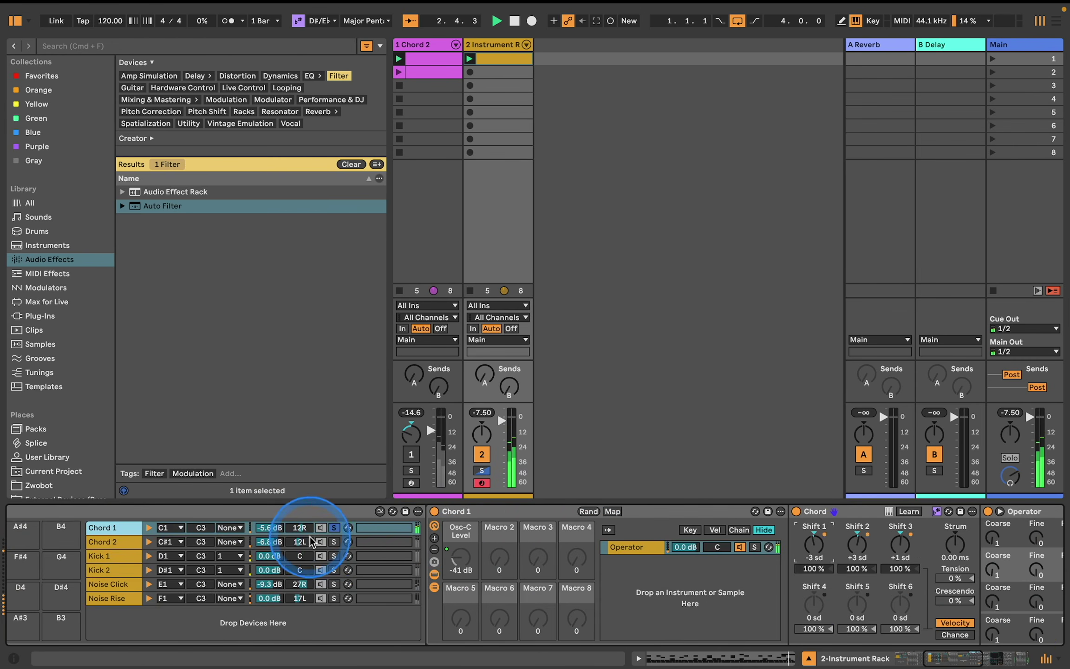
{"action": "left_click", "coordinate": [333, 542]}
{"action": "scroll", "coordinate": [567, 574], "scroll_direction": "right", "scroll_amount": 6}
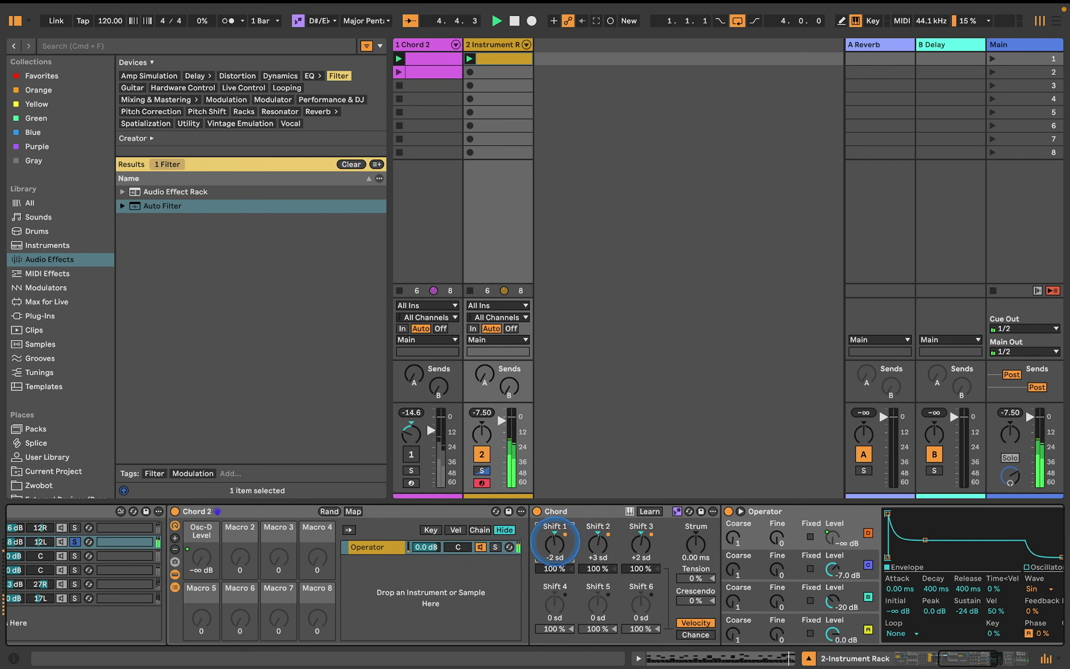
{"action": "left_click", "coordinate": [554, 542]}
{"action": "left_click_drag", "start_coordinate": [554, 541], "coordinate": [649, 537]}
{"action": "left_click", "coordinate": [649, 545]}
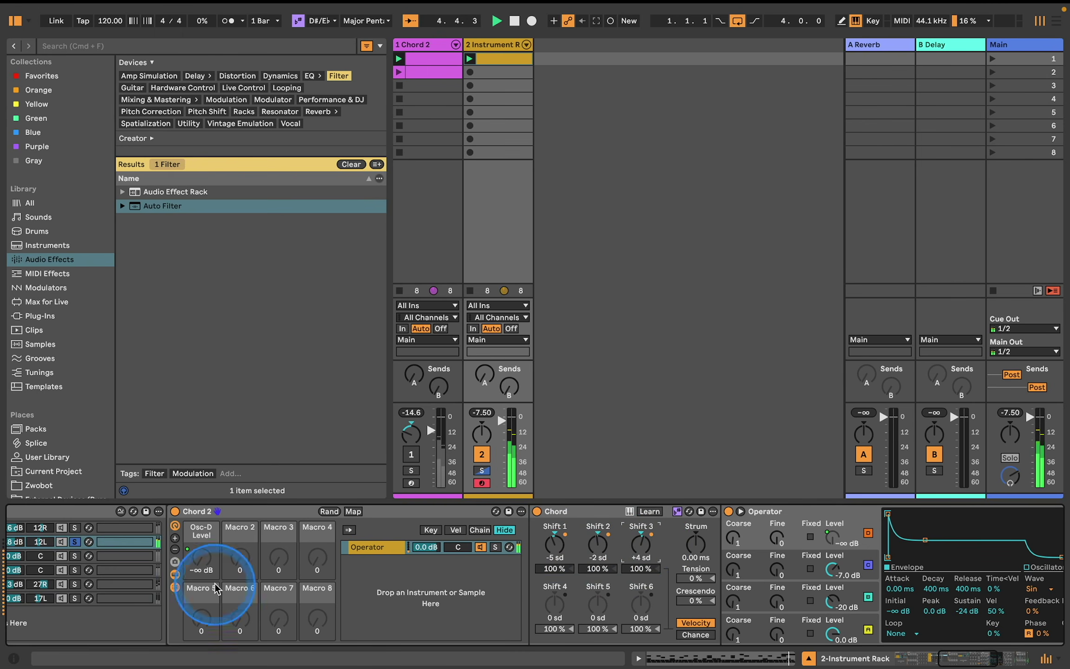
Solo Chord 1 and Chord 2 together and readjust Shift 3 of Chord 2's Chord device.
{"action": "left_click", "coordinate": [77, 530]}
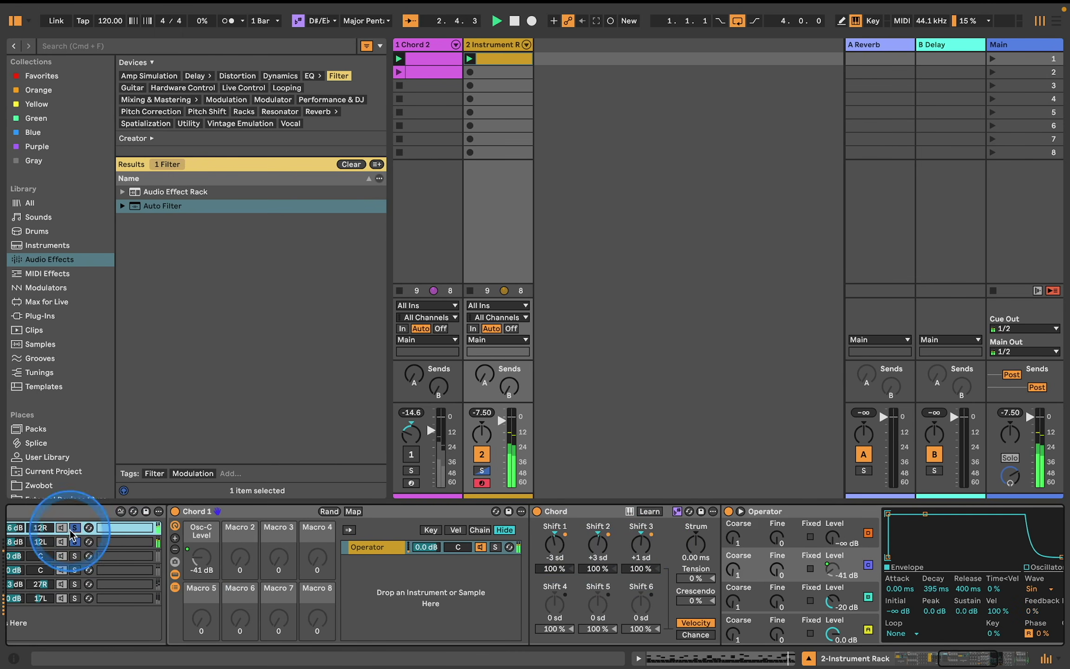
{"action": "scroll", "coordinate": [136, 542], "scroll_direction": "left", "scroll_amount": 5}
{"action": "left_click", "coordinate": [76, 544]}
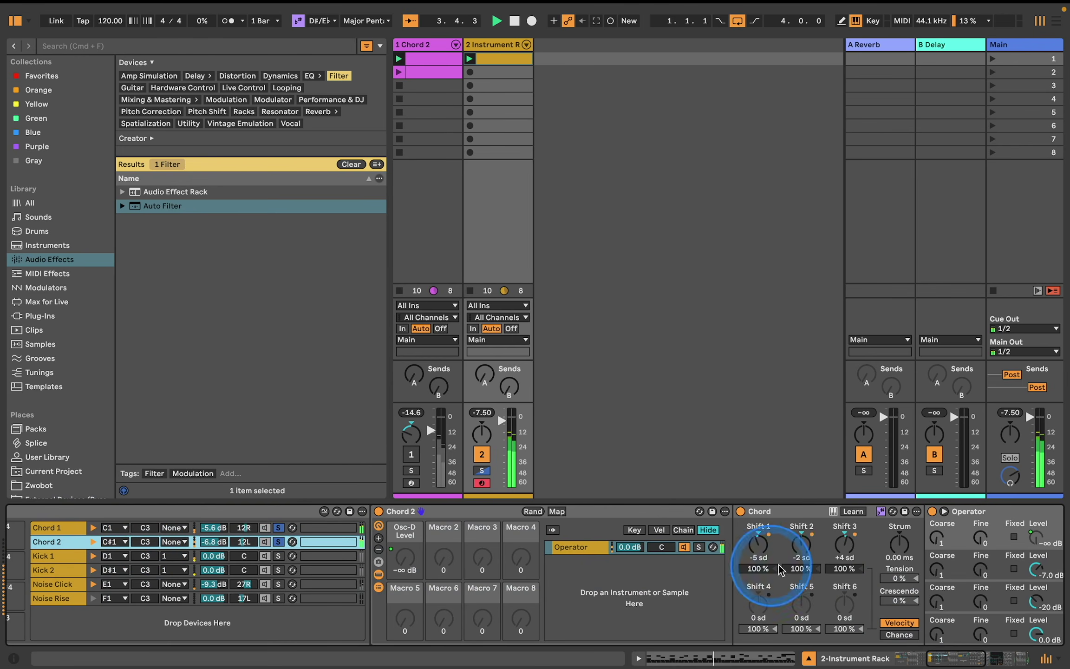
{"action": "left_click_drag", "start_coordinate": [845, 544], "coordinate": [846, 551]}
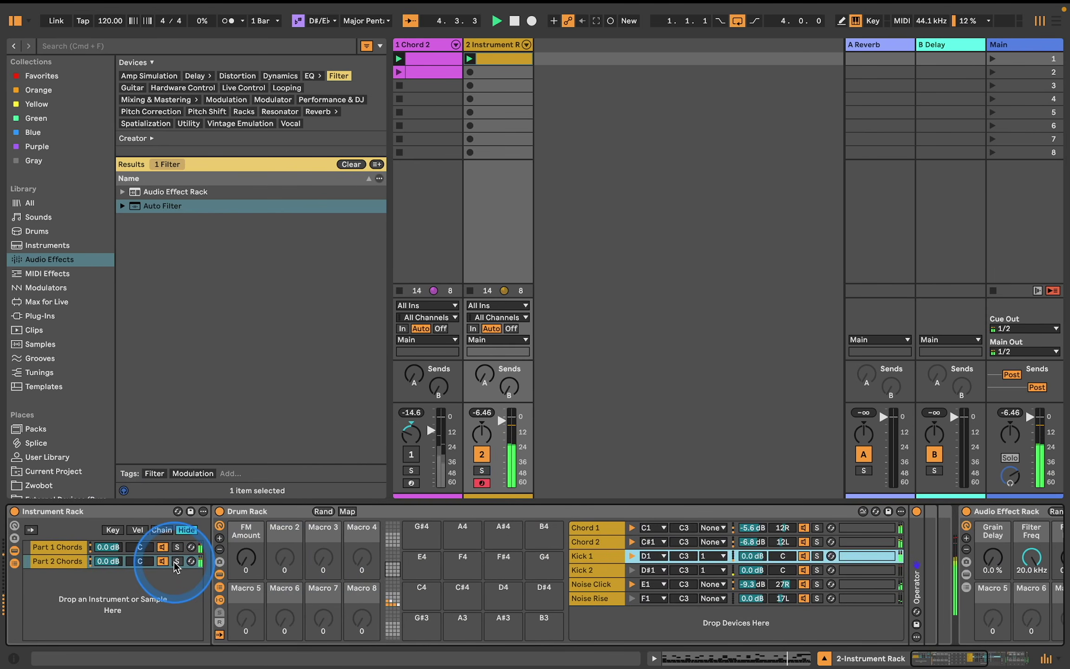
Solo Part 2 Chords, show the Instrument Rack's chain select zones and extend both chains' zones to the full 0–127 range.
{"action": "left_click", "coordinate": [177, 562]}
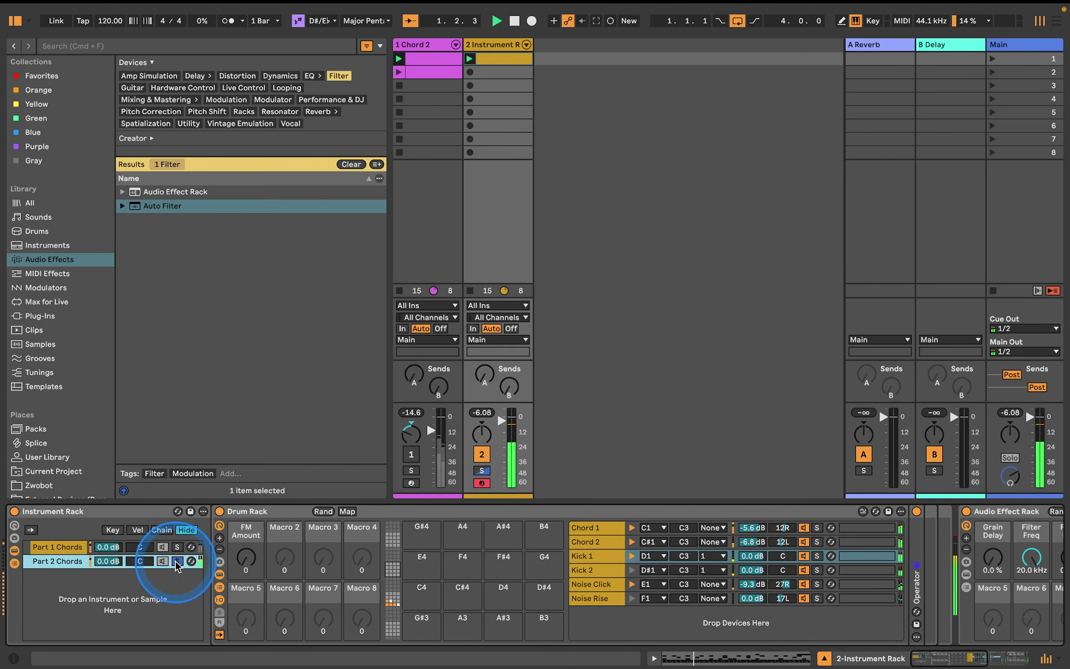
{"action": "left_click", "coordinate": [162, 531]}
{"action": "left_click", "coordinate": [209, 551]}
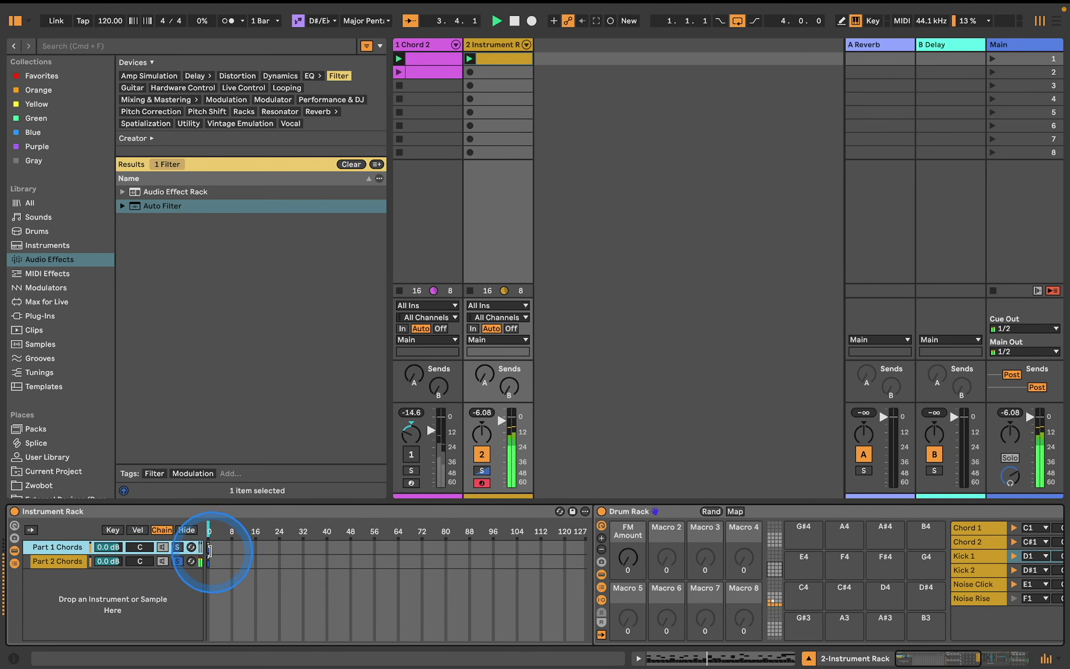
{"action": "left_click_drag", "start_coordinate": [209, 551], "coordinate": [630, 562]}
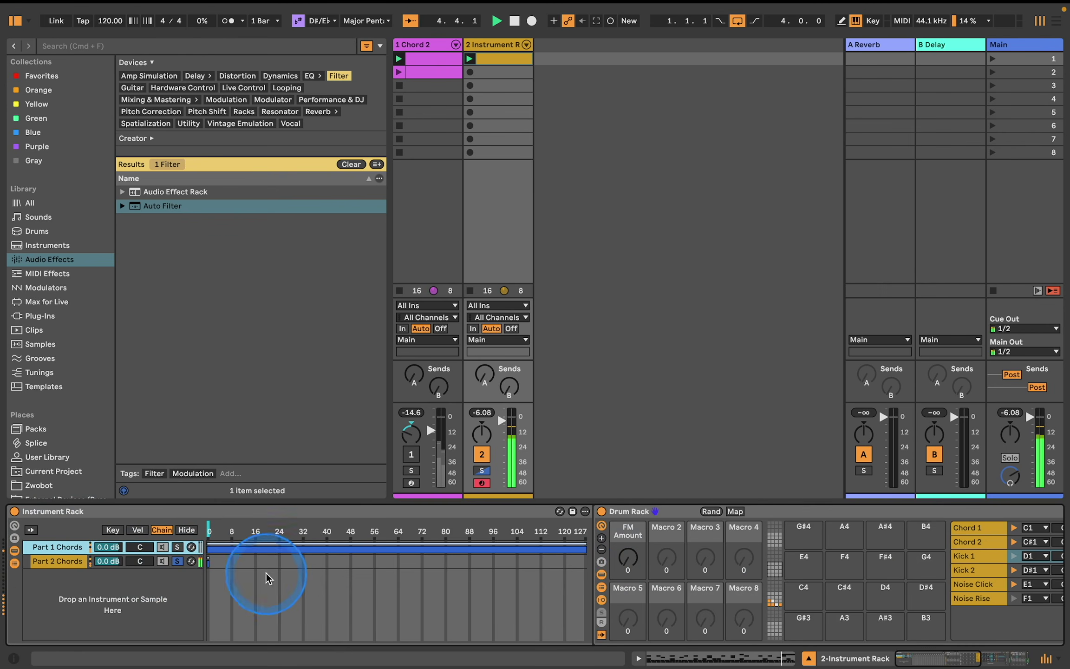
{"action": "left_click_drag", "start_coordinate": [209, 565], "coordinate": [746, 580]}
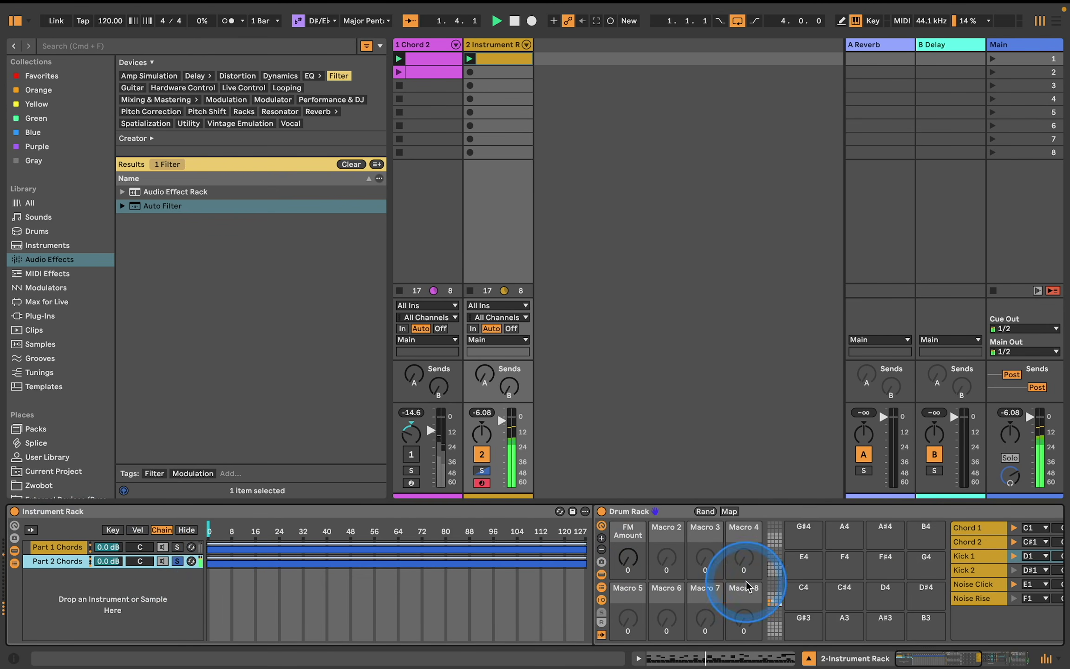
Select both the Part 1 Chords and Part 2 Chords chains and distribute their chain select ranges equally.
{"action": "left_click", "coordinate": [150, 553], "text": "shift"}
{"action": "left_click", "coordinate": [342, 565]}
{"action": "right_click", "coordinate": [344, 586]}
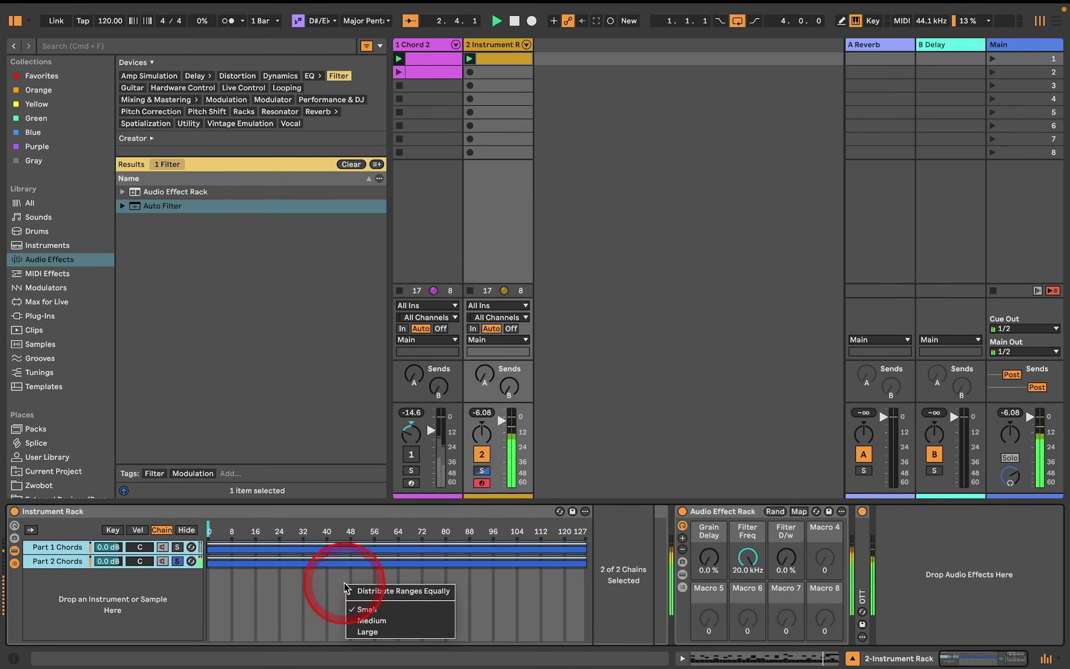
{"action": "left_click", "coordinate": [359, 591]}
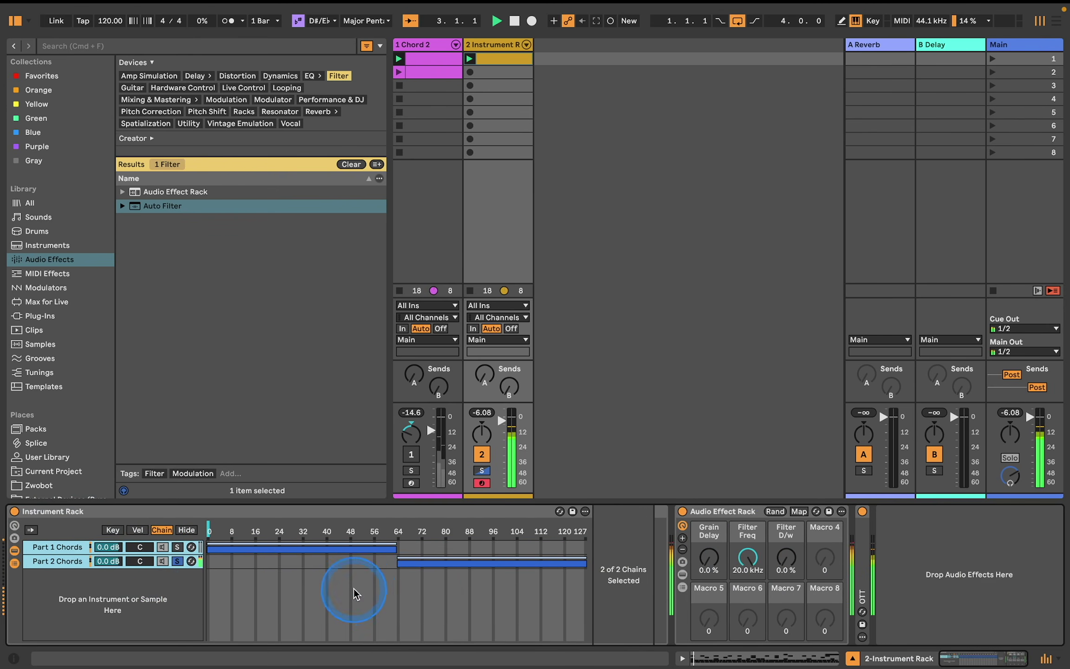
Unsolo Part 2 Chords, restart playback and move the chain selector along the two ranges to audition the switch.
{"action": "left_click", "coordinate": [181, 559]}
{"action": "key", "text": "space"}
{"action": "left_click", "coordinate": [211, 530]}
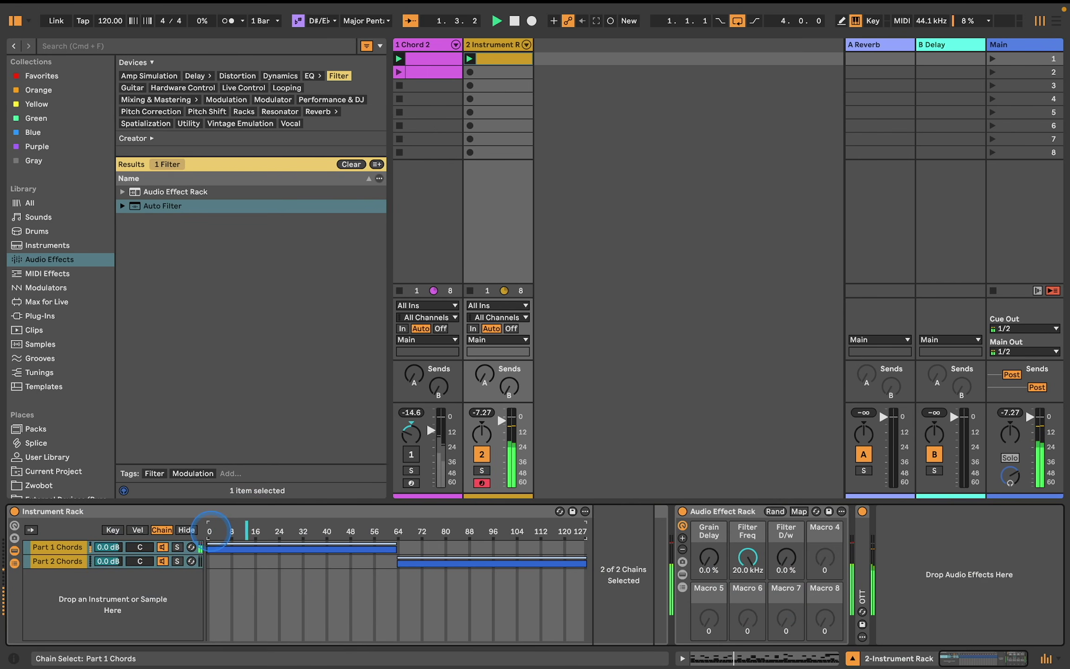
{"action": "left_click_drag", "start_coordinate": [348, 531], "coordinate": [384, 531]}
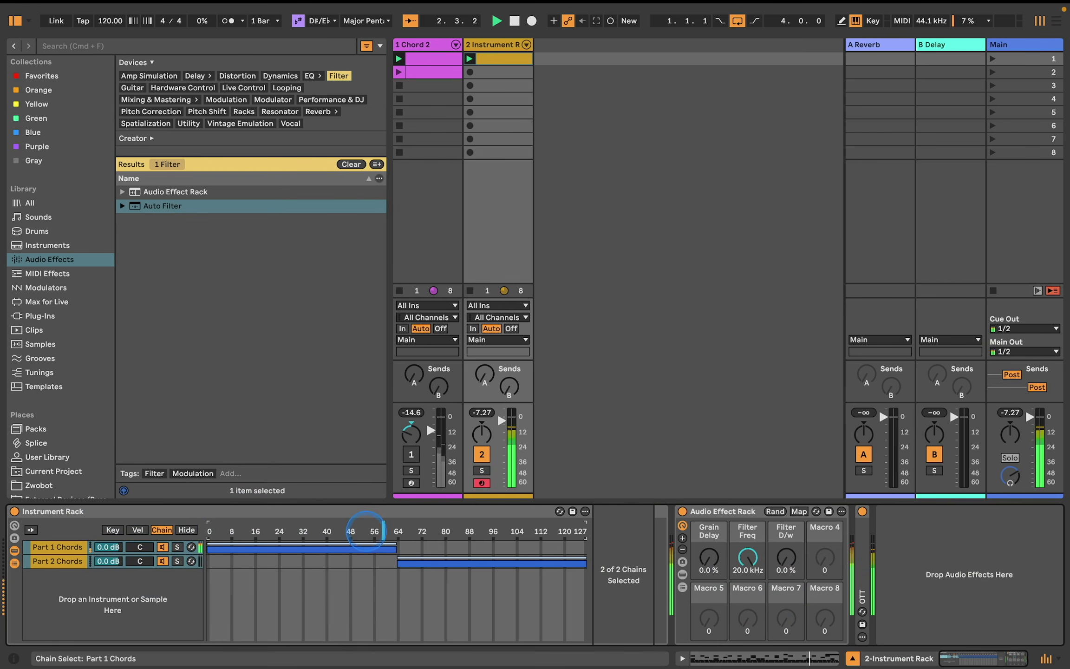
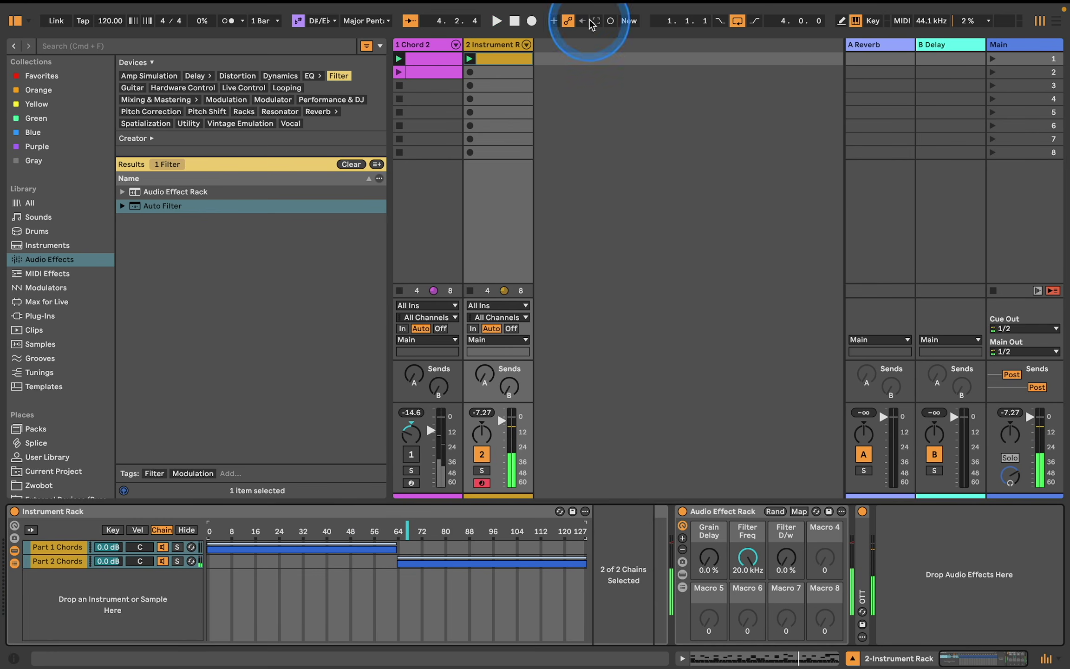
Show the Instrument Rack clip's Chain Selector envelope, unlink it from the clip and set its loop length to 4 bars.
{"action": "double_click", "coordinate": [507, 57]}
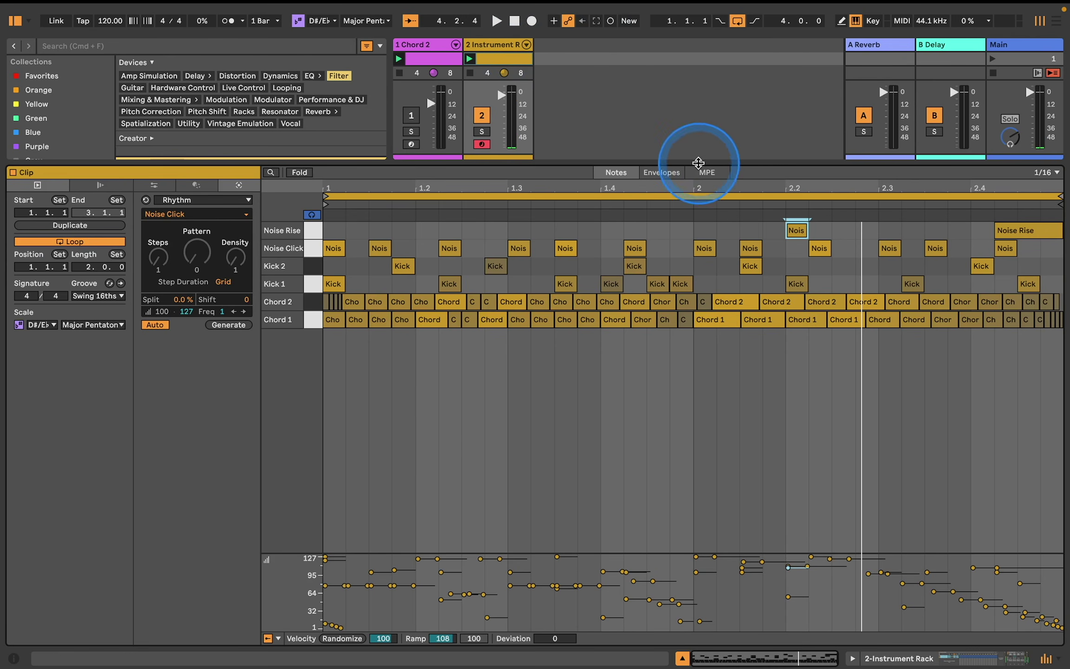
{"action": "left_click", "coordinate": [661, 172]}
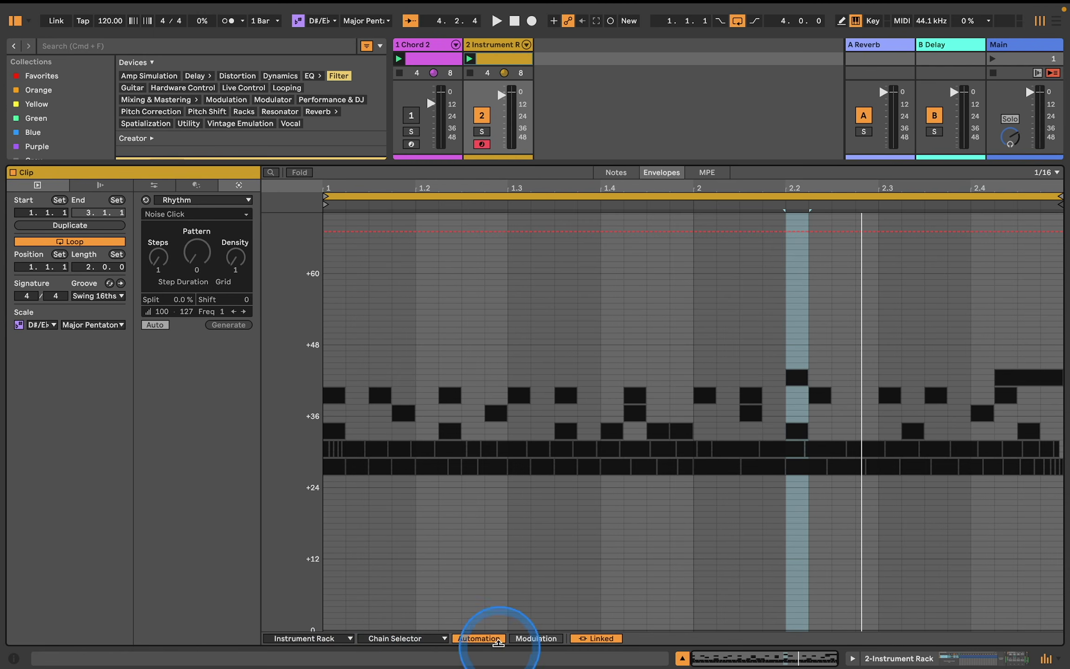
{"action": "left_click", "coordinate": [595, 639]}
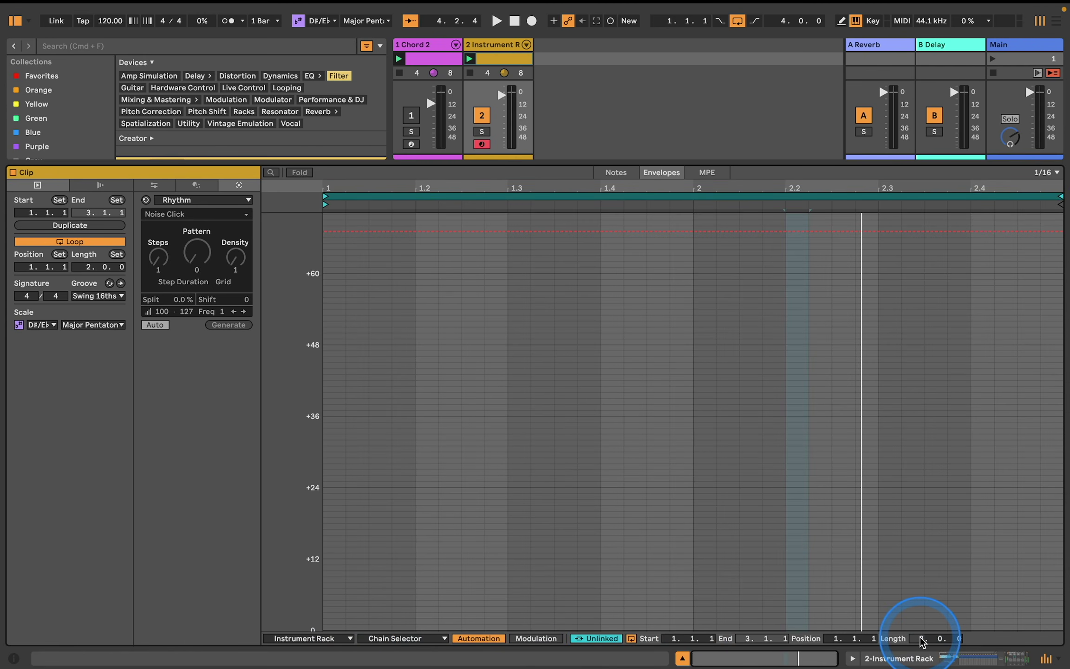
{"action": "key", "text": "Return"}
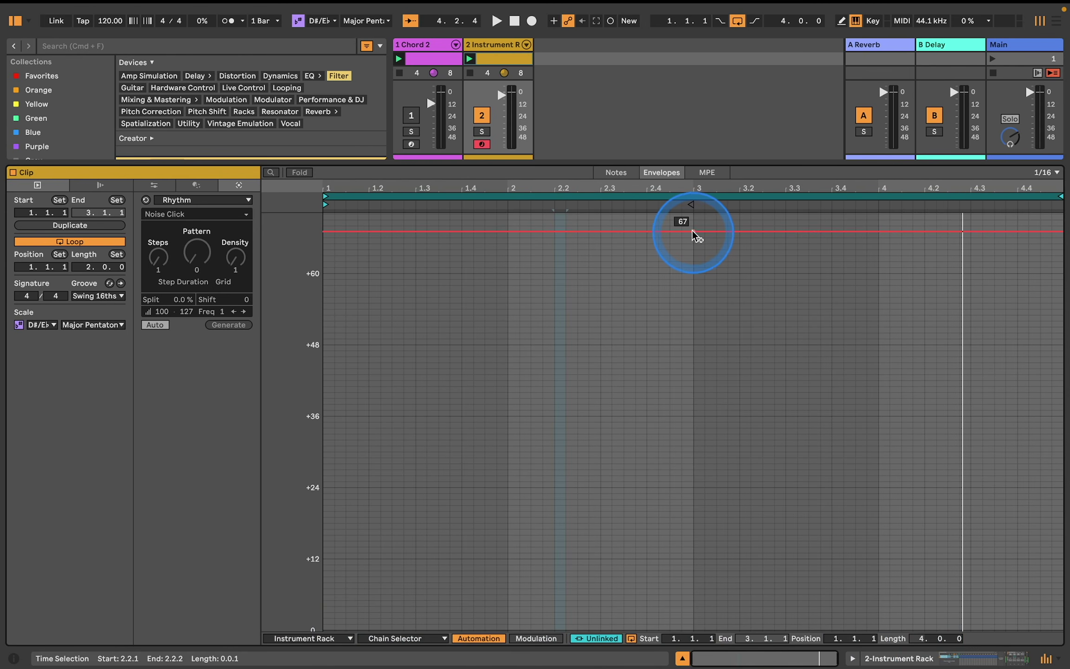
Draw Chain Selector automation that stays low for bars 1 and 2 and steps up to about 89 at bar 3, and play the clip.
{"action": "mouse_move", "coordinate": [692, 231]}
{"action": "left_mouse_down"}
{"action": "mouse_move", "coordinate": [692, 219]}
{"action": "mouse_move", "coordinate": [701, 572]}
{"action": "mouse_move", "coordinate": [691, 571]}
{"action": "mouse_move", "coordinate": [705, 250]}
{"action": "left_mouse_up"}
{"action": "left_click", "coordinate": [700, 571]}
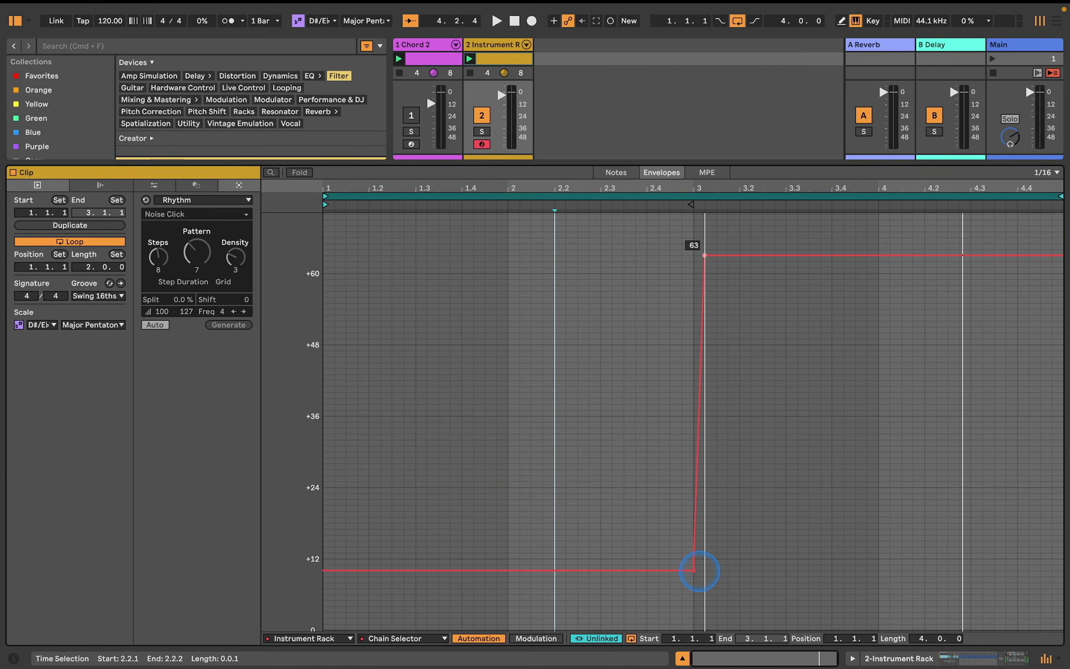
{"action": "left_click_drag", "start_coordinate": [699, 570], "coordinate": [689, 213]}
{"action": "key", "text": "space"}
{"action": "left_click", "coordinate": [706, 324]}
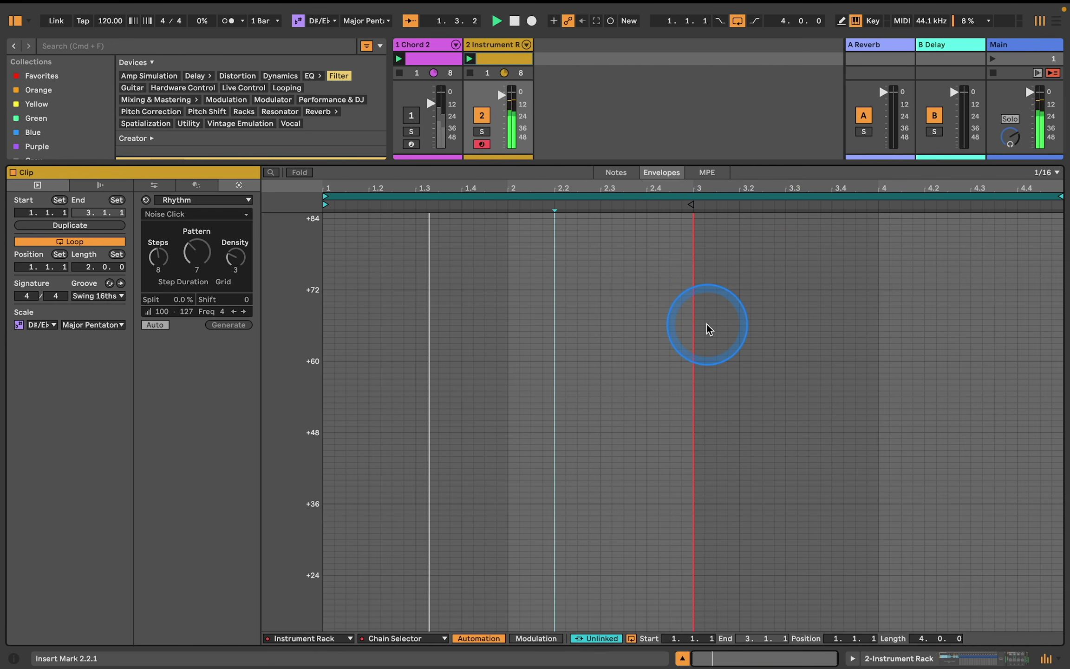
{"action": "scroll", "coordinate": [707, 333], "scroll_direction": "up", "scroll_amount": 5}
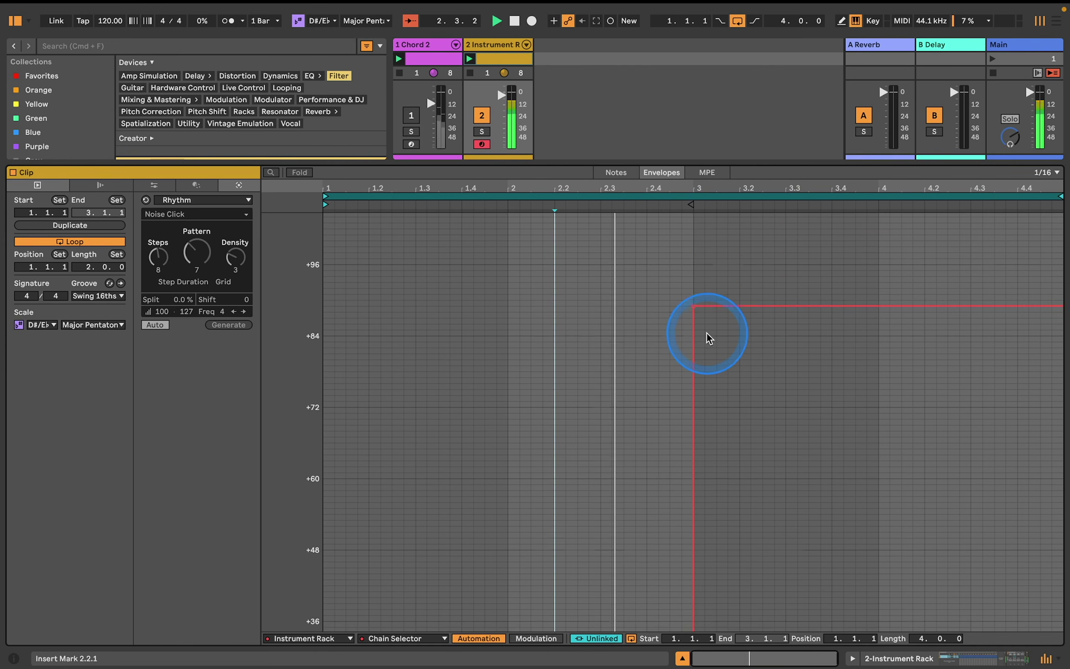
{"action": "scroll", "coordinate": [706, 333], "scroll_direction": "up", "scroll_amount": 1}
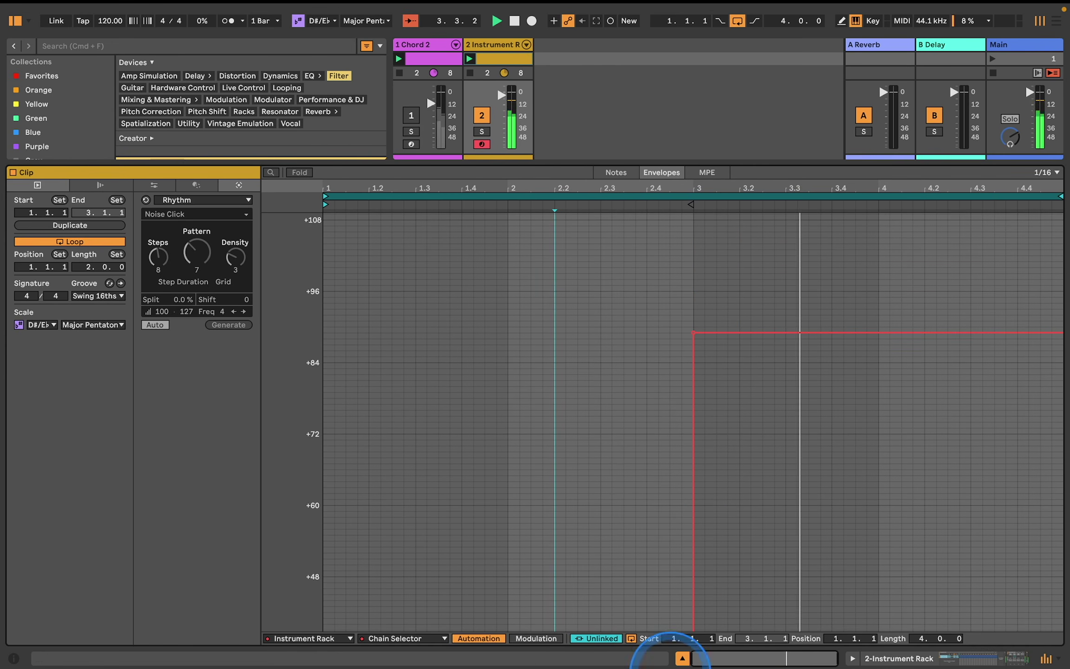
Return to the device chain, select Part 1 Chords and map its Drum Rack's FM Amount to Macro 1 of the Instrument Rack.
{"action": "scroll", "coordinate": [713, 542], "scroll_direction": "down", "scroll_amount": 6}
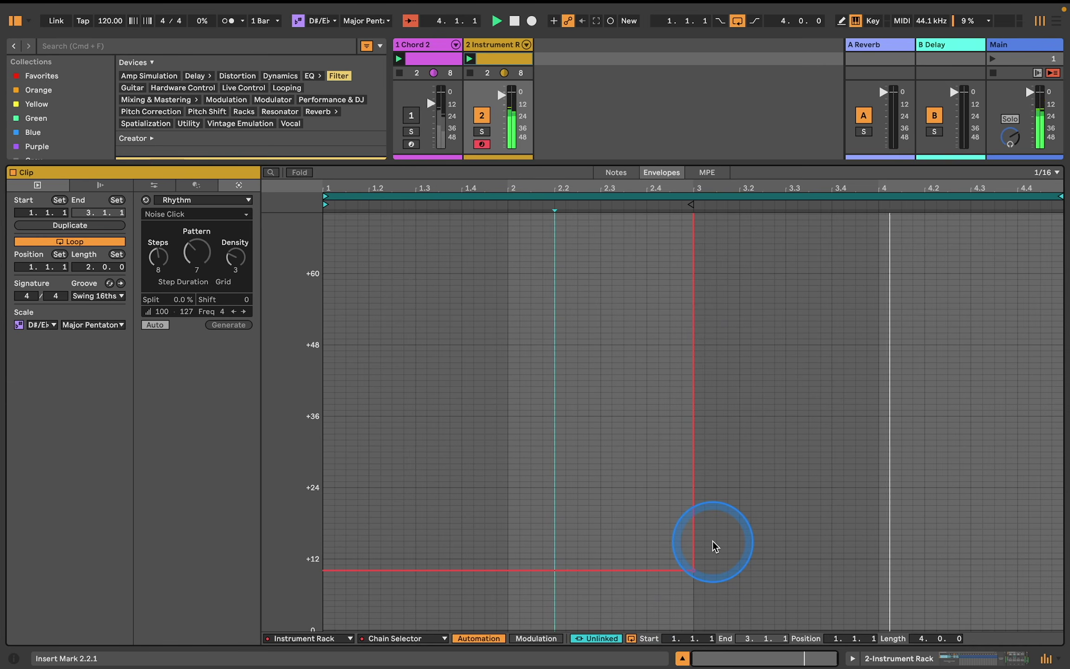
{"action": "left_click", "coordinate": [681, 660]}
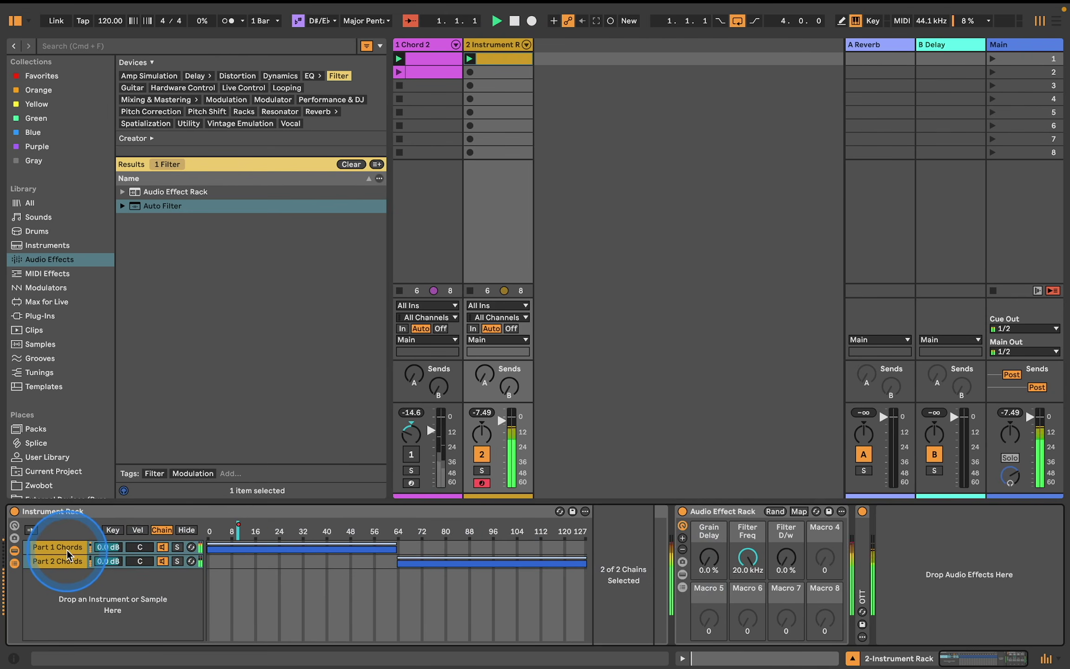
{"action": "left_click", "coordinate": [69, 549]}
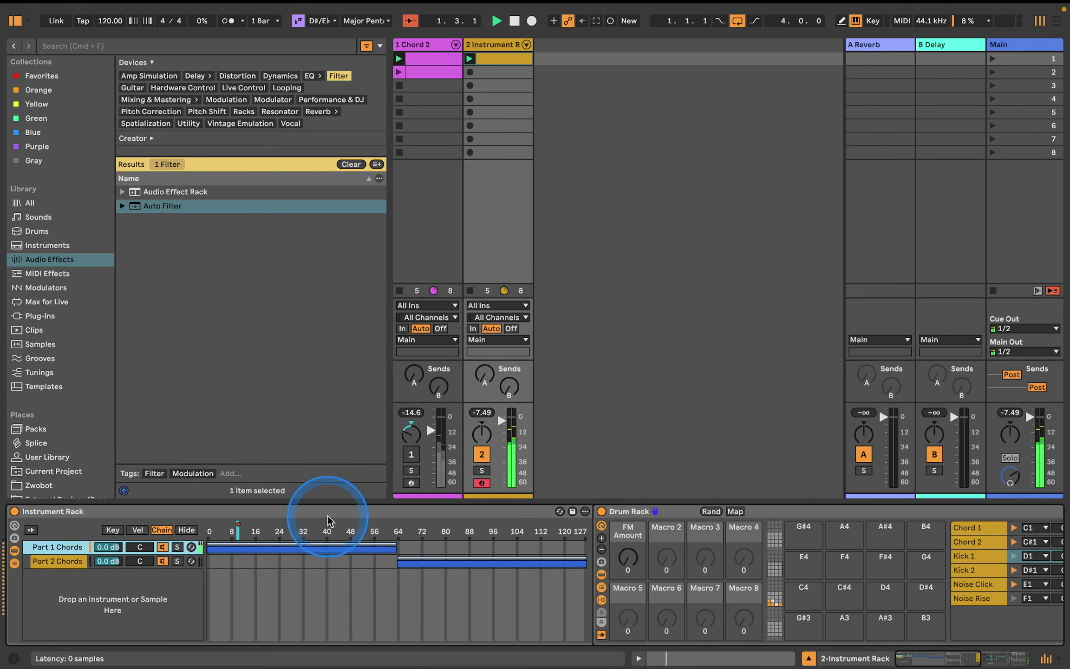
{"action": "right_click", "coordinate": [627, 557]}
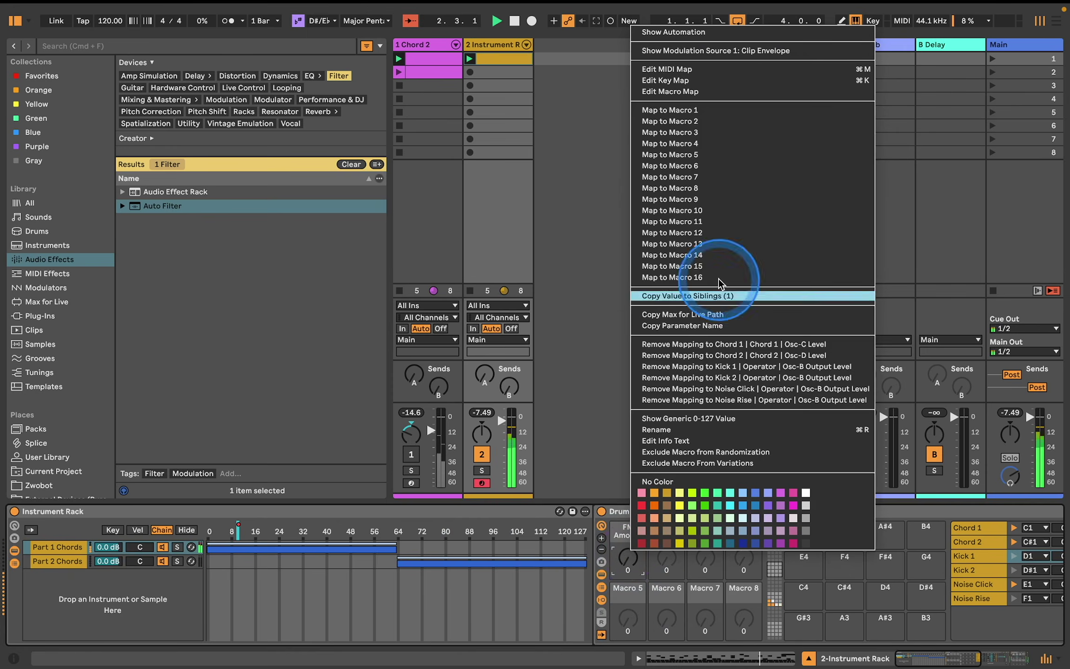
{"action": "left_click", "coordinate": [720, 114]}
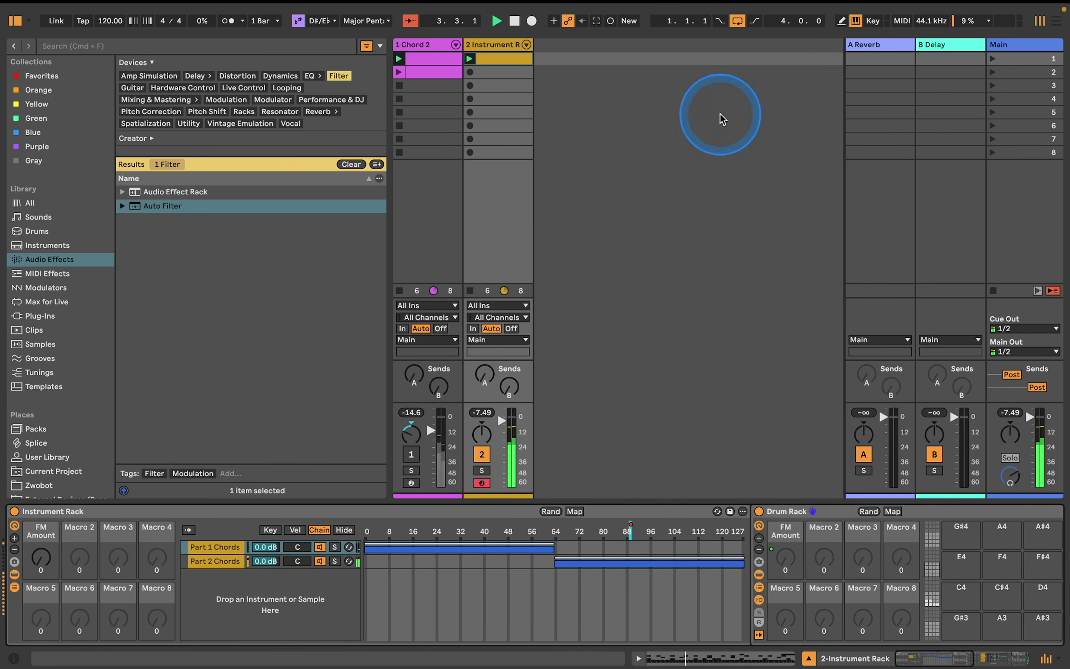
Select Part 2 Chords and map its Drum Rack's FM Amount to the Instrument Rack's FM Amount macro.
{"action": "left_click", "coordinate": [215, 562]}
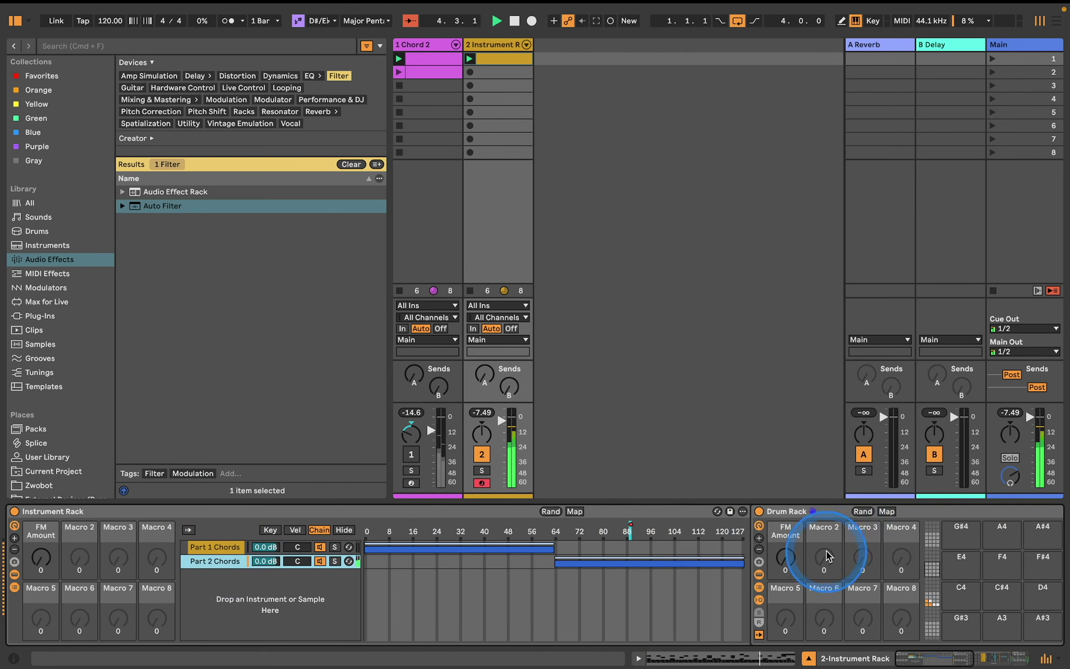
{"action": "right_click", "coordinate": [783, 557]}
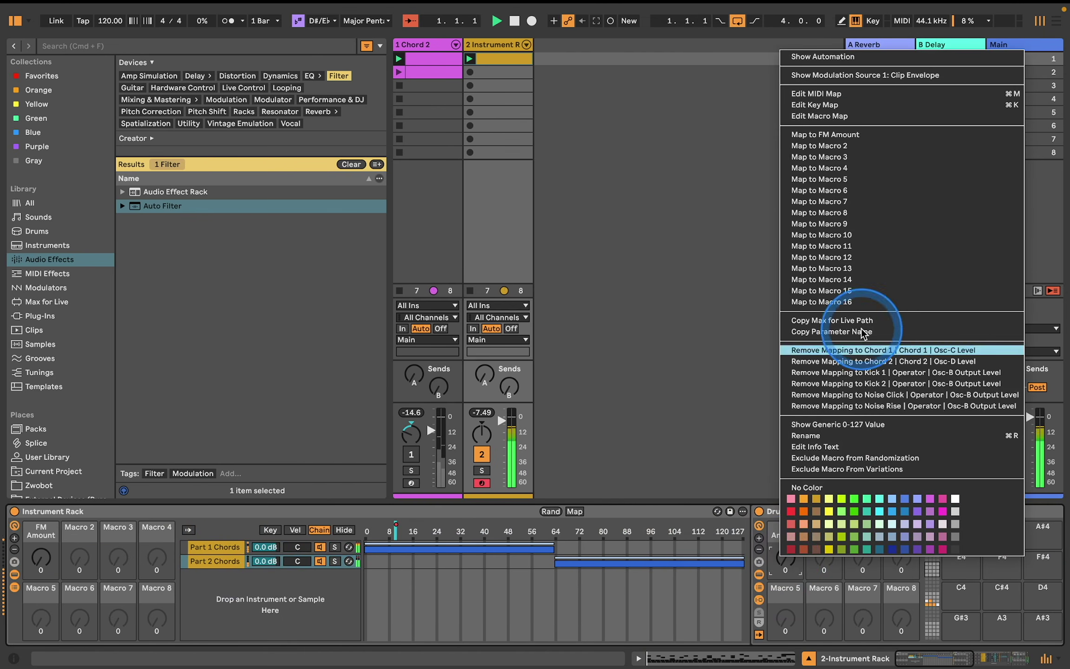
{"action": "left_click", "coordinate": [867, 145]}
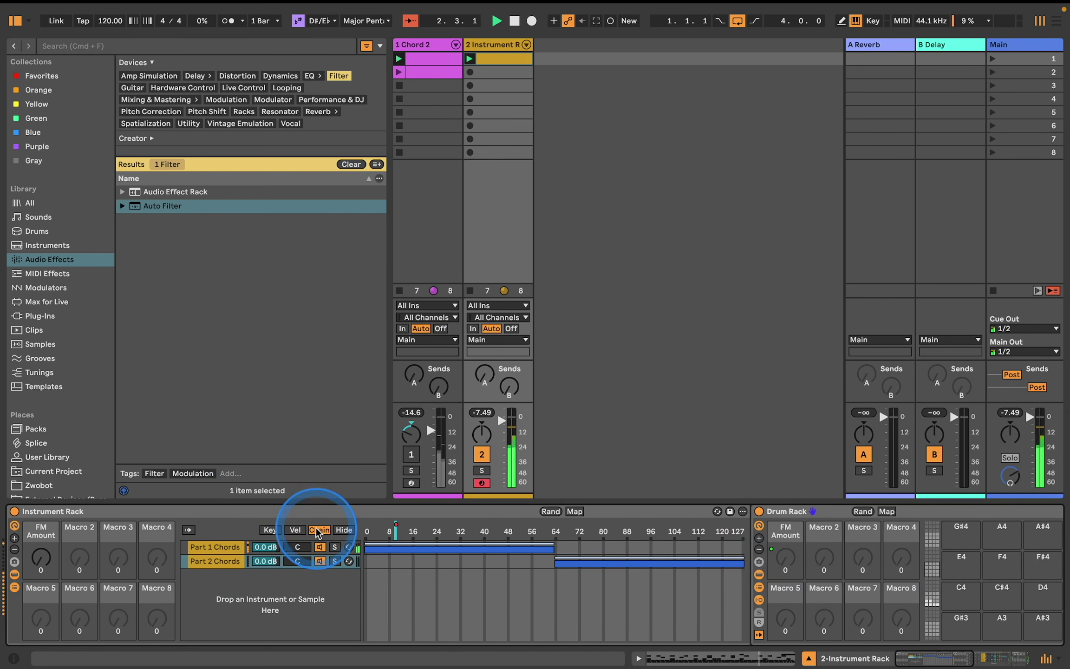
Hide the Instrument Rack's chain list and sweep its FM Amount macro to audition it across both parts.
{"action": "left_click", "coordinate": [15, 586]}
{"action": "left_click", "coordinate": [41, 557]}
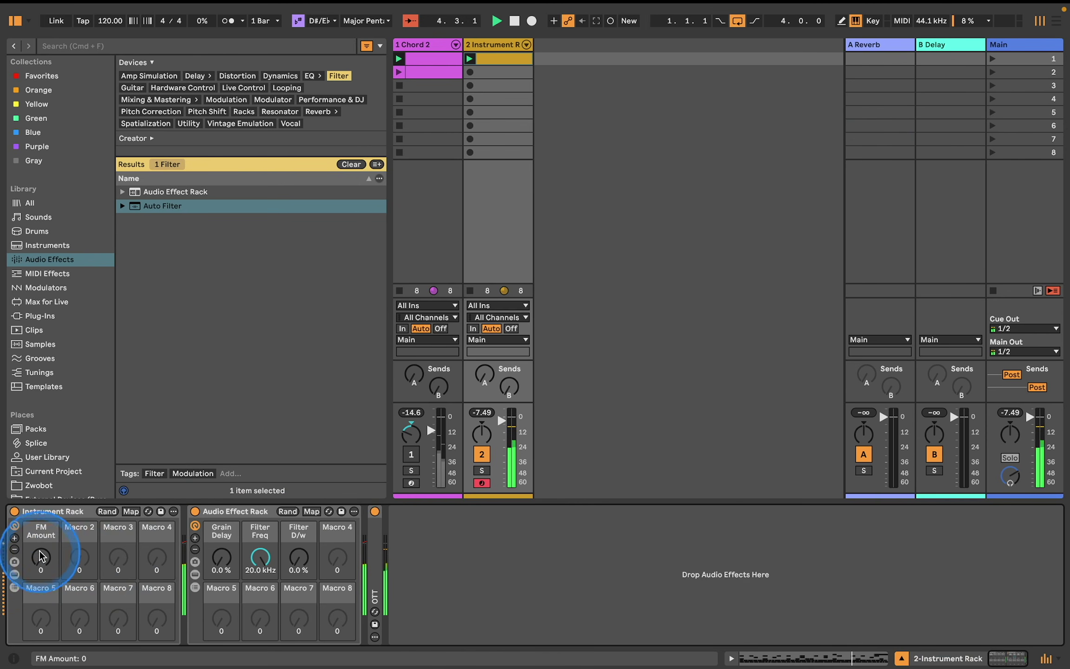
{"action": "left_click_drag", "start_coordinate": [41, 556], "coordinate": [39, 558]}
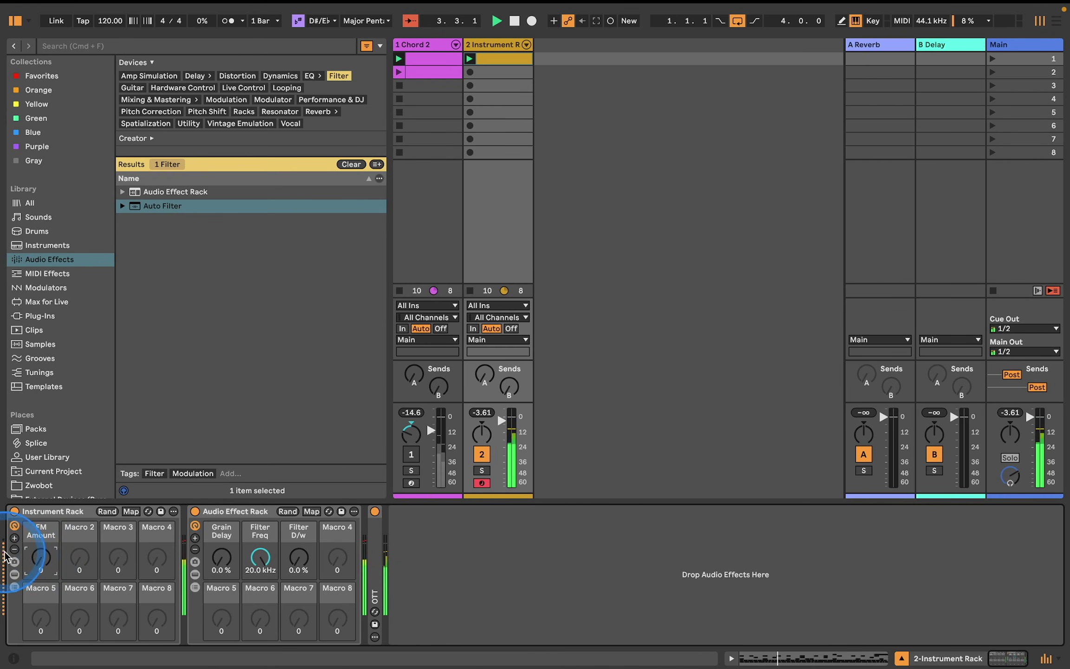
Reduce the Instrument Rack's visible macros to the single FM Amount control.
{"action": "left_click", "coordinate": [14, 550]}
{"action": "left_click", "coordinate": [14, 550]}
{"action": "left_click", "coordinate": [14, 550]}
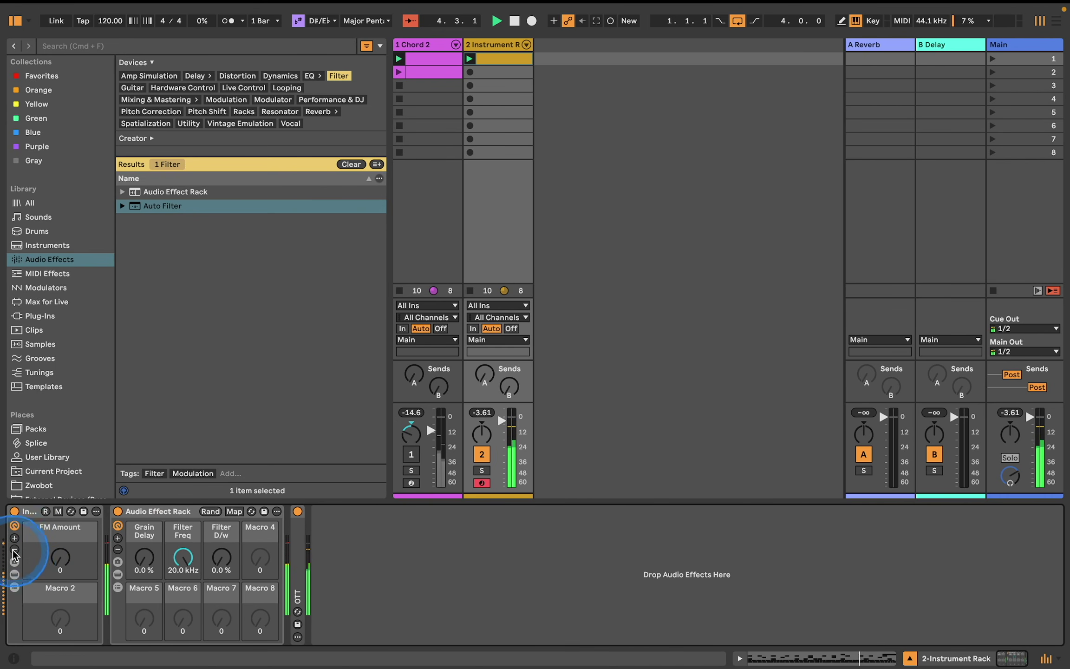
{"action": "left_click", "coordinate": [15, 550]}
Rename the Instrument Rack as Mark Fell and colour its FM Amount macro light orange.
{"action": "left_click", "coordinate": [36, 512]}
{"action": "key", "text": "super+r"}
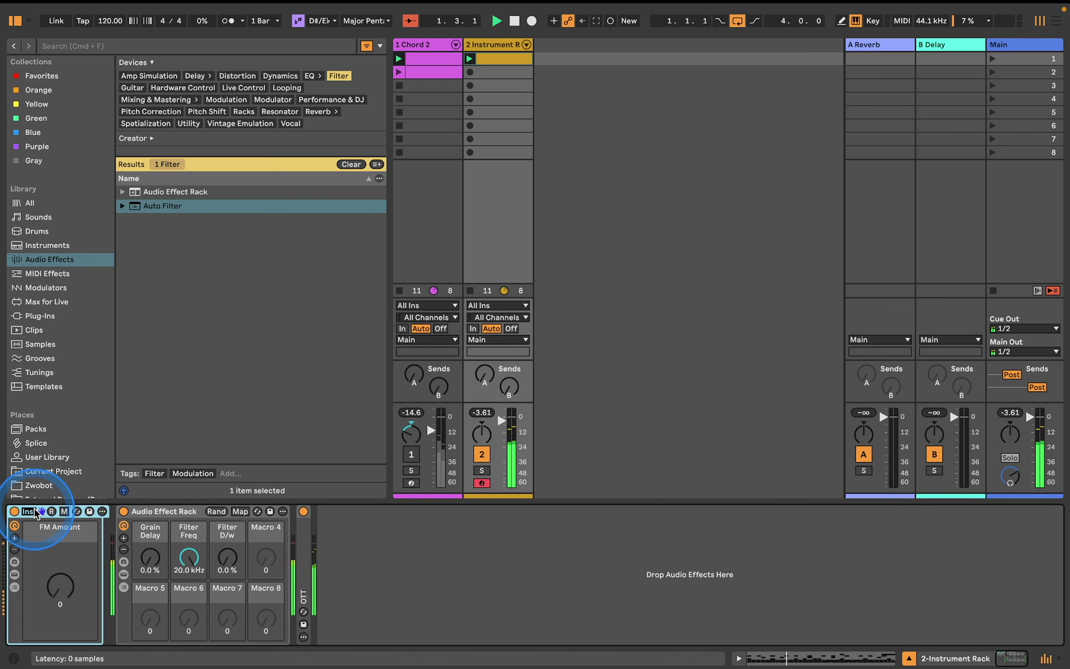
{"action": "type", "text": "Mark Fell"}
{"action": "key", "text": "Return"}
{"action": "right_click", "coordinate": [74, 534]}
{"action": "left_click", "coordinate": [98, 499]}
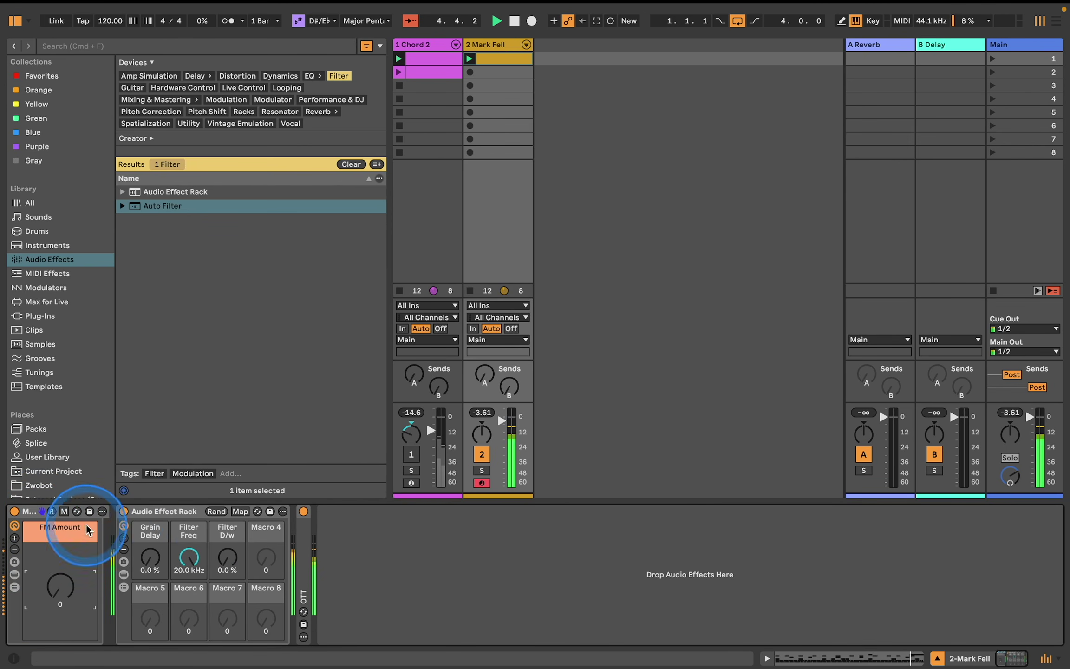
Reduce the Audio Effect Rack's visible macros to four.
{"action": "left_click", "coordinate": [124, 549]}
{"action": "left_click", "coordinate": [123, 550]}
{"action": "left_click", "coordinate": [123, 549]}
{"action": "left_click", "coordinate": [124, 538]}
Colour the Audio Effect Rack's Grain Delay macro blue and its Filter Freq and Filter D/w macros green.
{"action": "right_click", "coordinate": [160, 532]}
{"action": "left_click", "coordinate": [284, 485]}
{"action": "right_click", "coordinate": [198, 529]}
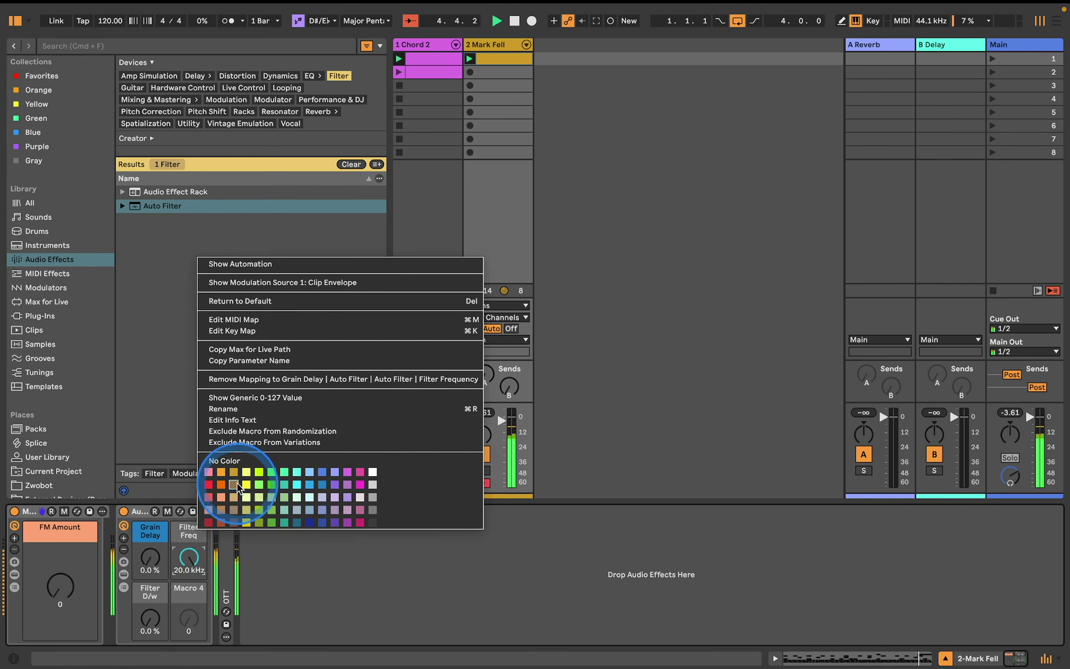
{"action": "left_click", "coordinate": [276, 478]}
{"action": "right_click", "coordinate": [198, 529]}
{"action": "left_click", "coordinate": [273, 483]}
{"action": "right_click", "coordinate": [154, 598]}
{"action": "left_click", "coordinate": [230, 553]}
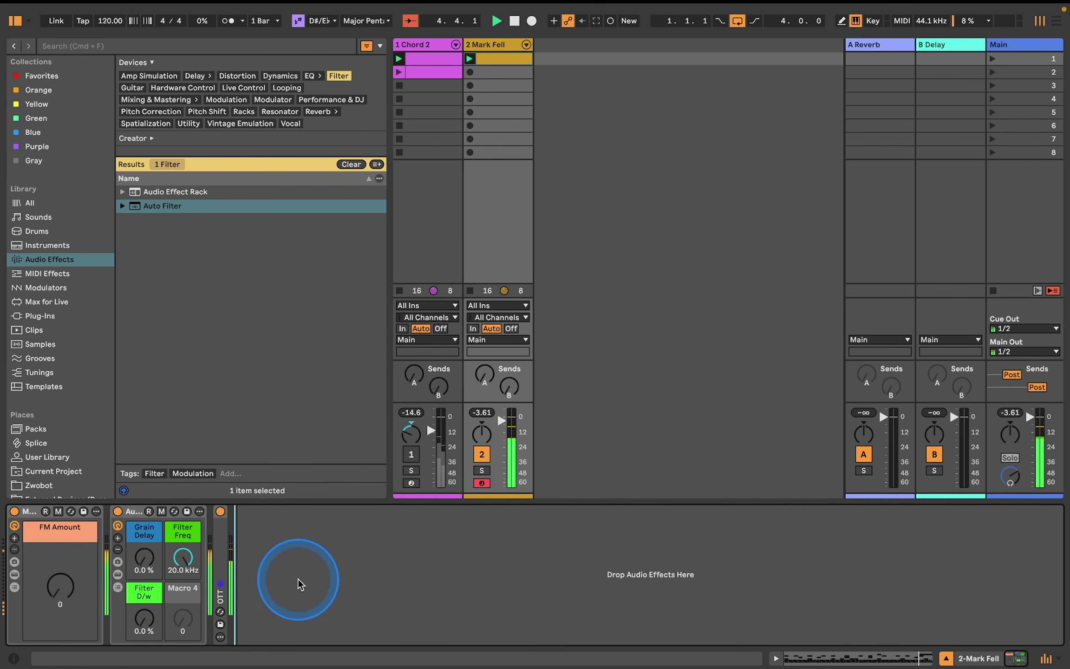
Sweep the FM Amount, Grain Delay, Filter D/w and Filter Freq macros during playback to audition their effect on the sound.
{"action": "left_click_drag", "start_coordinate": [60, 587], "coordinate": [58, 637]}
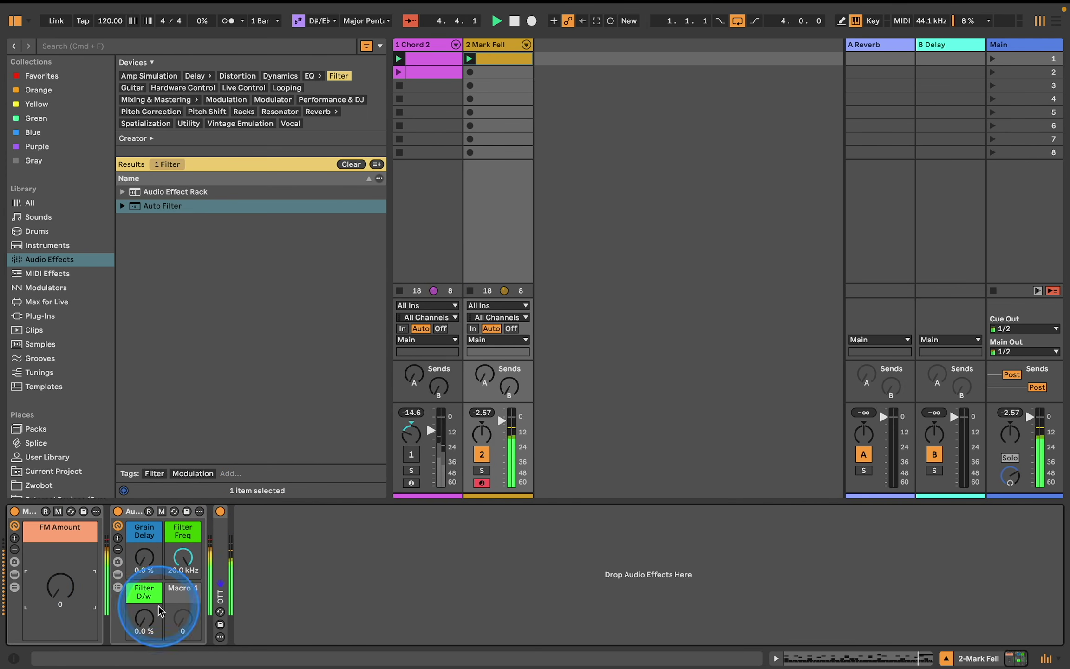
{"action": "mouse_move", "coordinate": [145, 559]}
{"action": "left_mouse_down"}
{"action": "mouse_move", "coordinate": [145, 520]}
{"action": "mouse_move", "coordinate": [145, 559]}
{"action": "left_mouse_up"}
{"action": "left_click_drag", "start_coordinate": [148, 617], "coordinate": [176, 589]}
{"action": "left_click", "coordinate": [177, 563]}
{"action": "left_click_drag", "start_coordinate": [151, 562], "coordinate": [151, 520]}
{"action": "left_click_drag", "start_coordinate": [135, 631], "coordinate": [135, 666]}
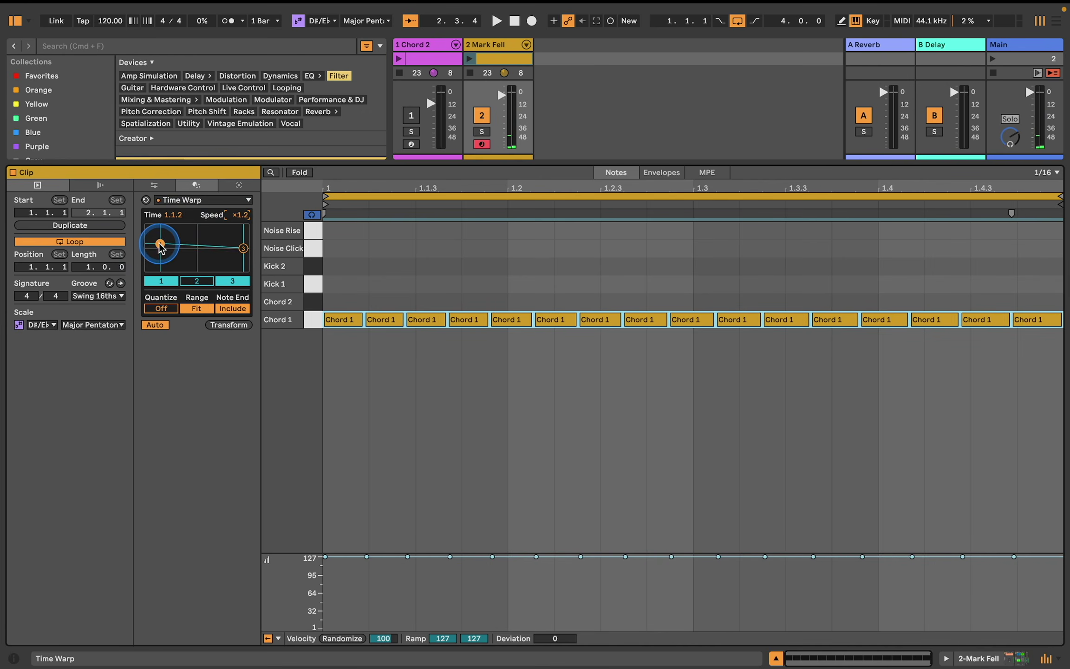
Set the Time Warp speed at the start of the Chord 1 notes to ×0.1 and ramp their velocities from 127 down to 2.
{"action": "left_click_drag", "start_coordinate": [160, 245], "coordinate": [160, 266]}
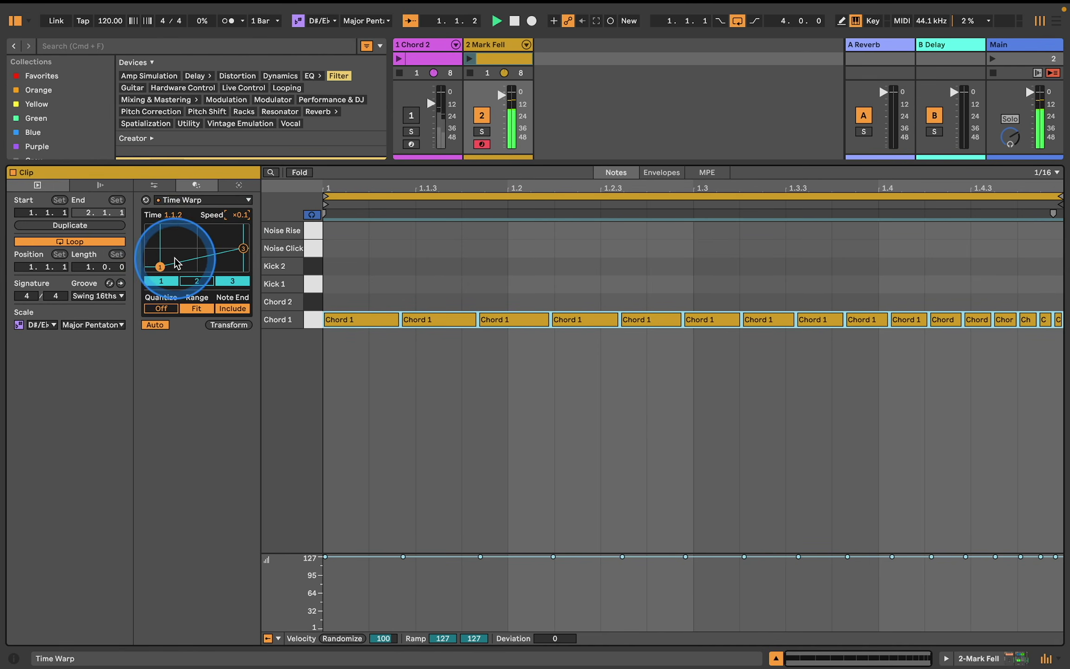
{"action": "left_click", "coordinate": [310, 318]}
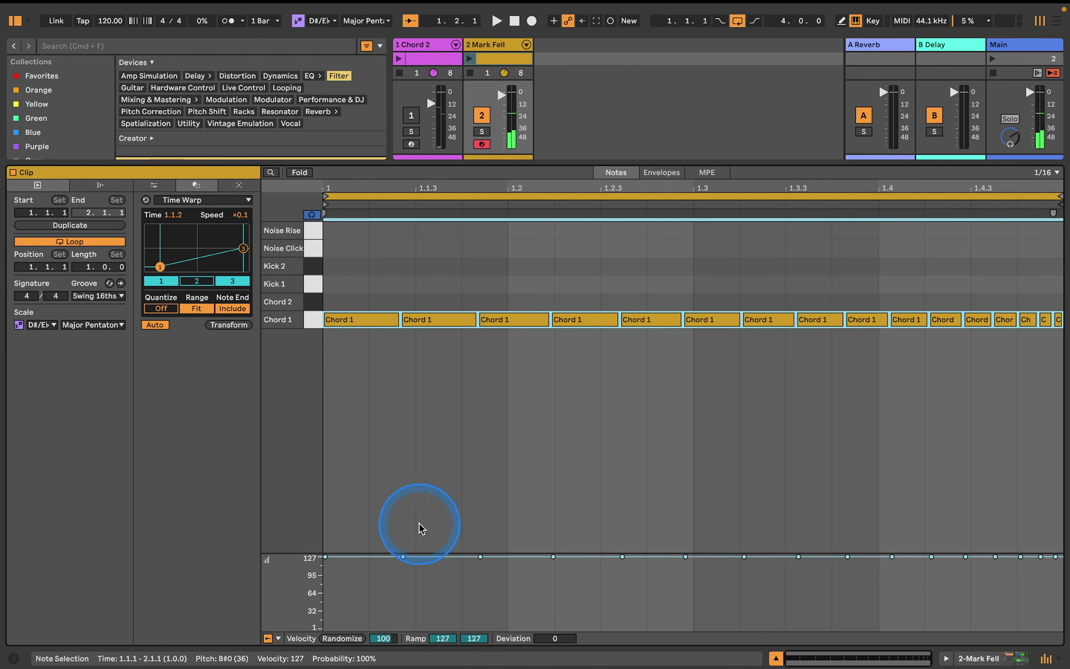
{"action": "left_click", "coordinate": [380, 580]}
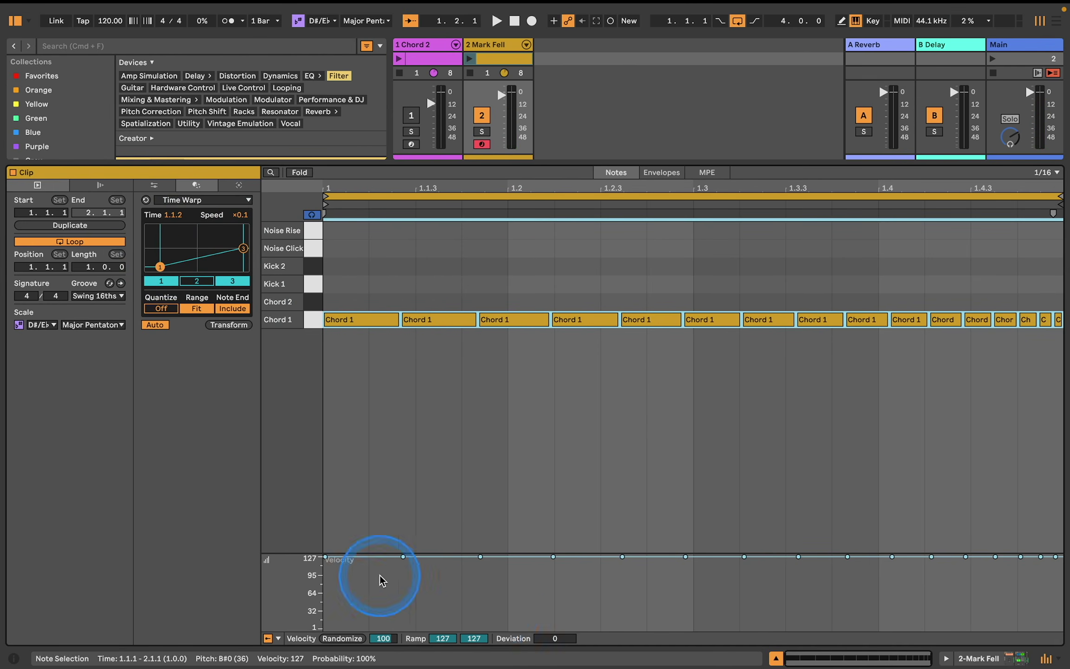
{"action": "mouse_move", "coordinate": [358, 573]}
{"action": "left_mouse_down"}
{"action": "mouse_move", "coordinate": [362, 562]}
{"action": "mouse_move", "coordinate": [1057, 627]}
{"action": "mouse_move", "coordinate": [1066, 662]}
{"action": "left_mouse_up"}
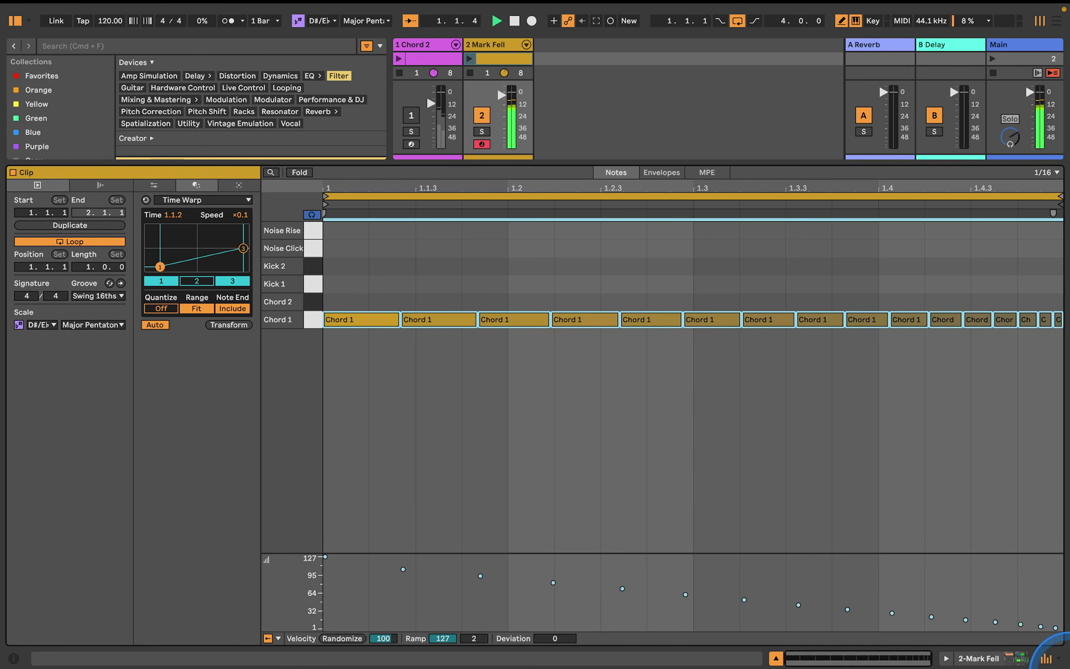
{"action": "left_click", "coordinate": [470, 58]}
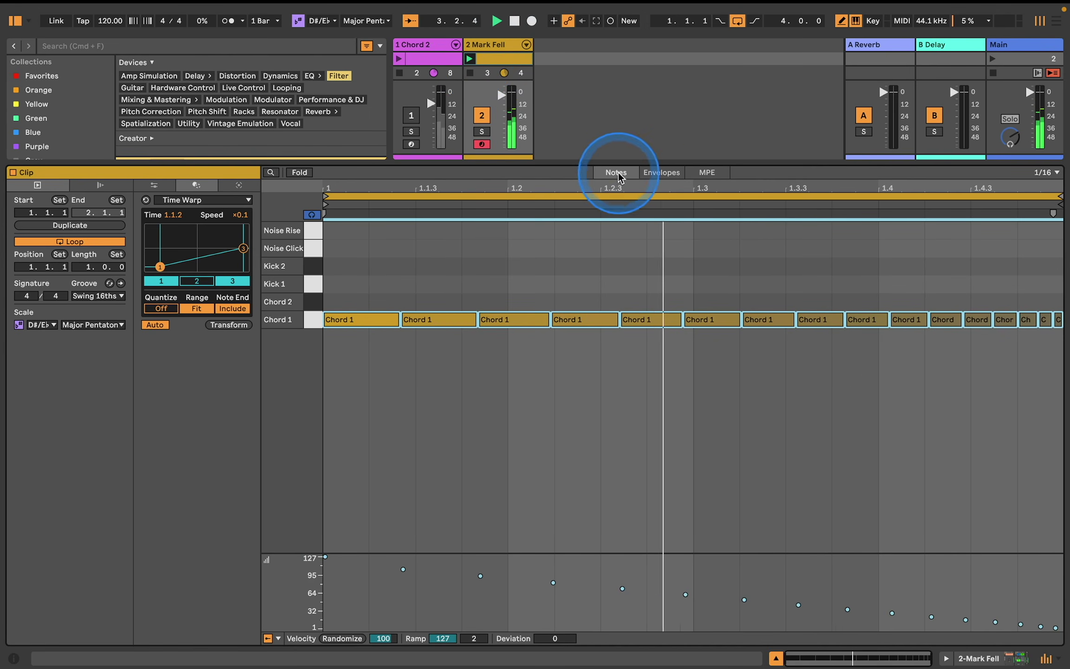
Show the clip's Chain Selector envelope for the Mark Fell rack.
{"action": "left_click", "coordinate": [662, 172]}
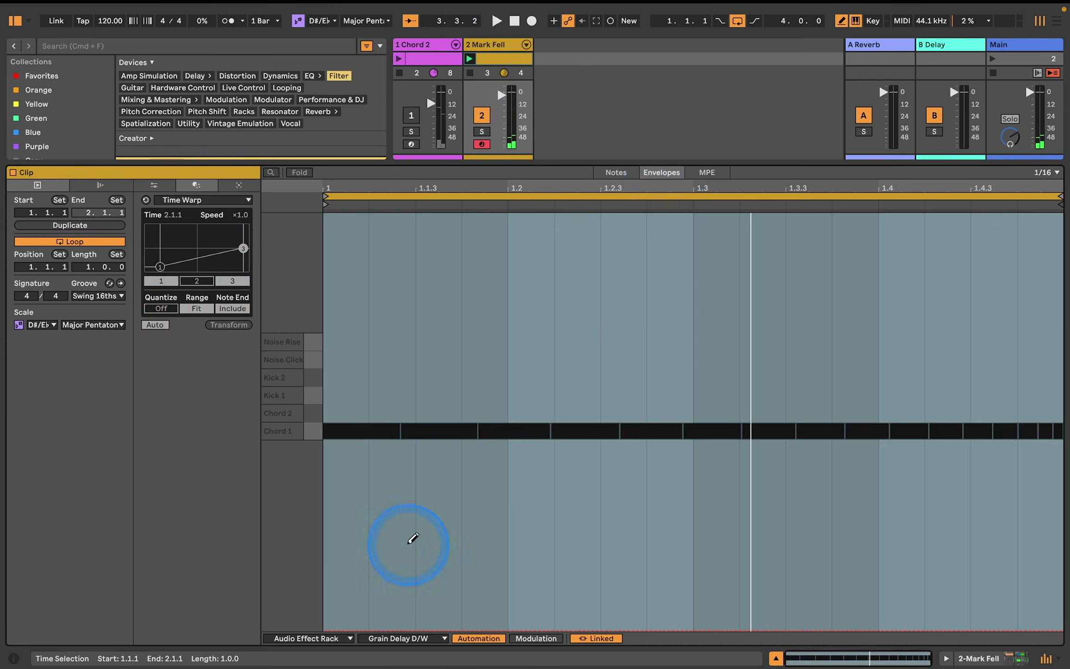
{"action": "left_click", "coordinate": [325, 639]}
{"action": "left_click", "coordinate": [415, 100]}
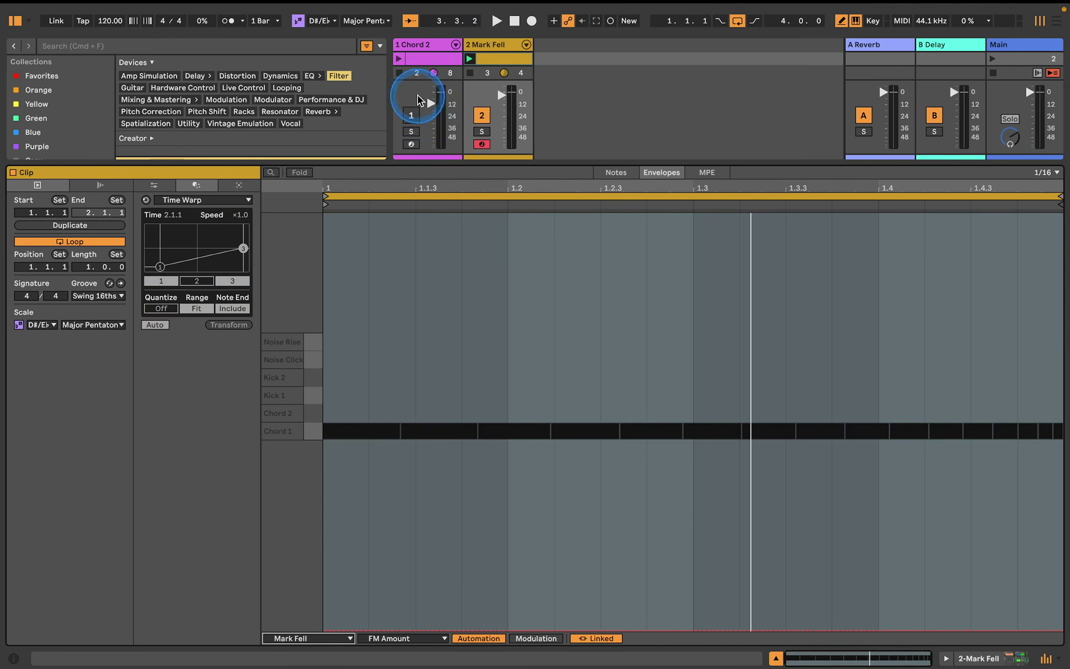
{"action": "left_click", "coordinate": [404, 637]}
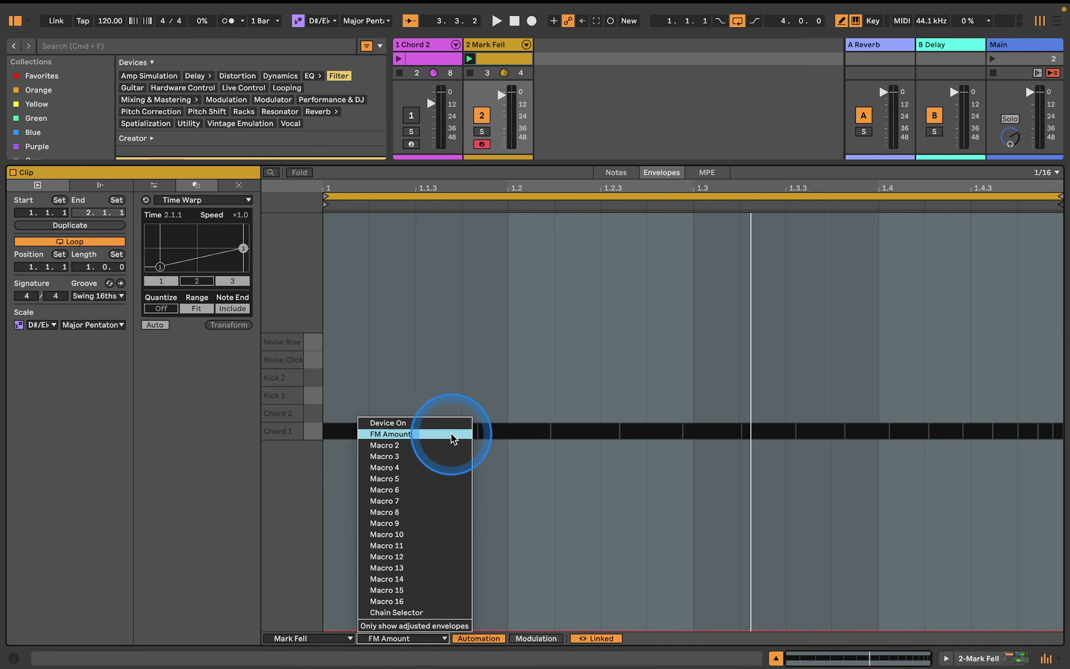
{"action": "left_click", "coordinate": [440, 613]}
{"action": "left_click", "coordinate": [546, 560]}
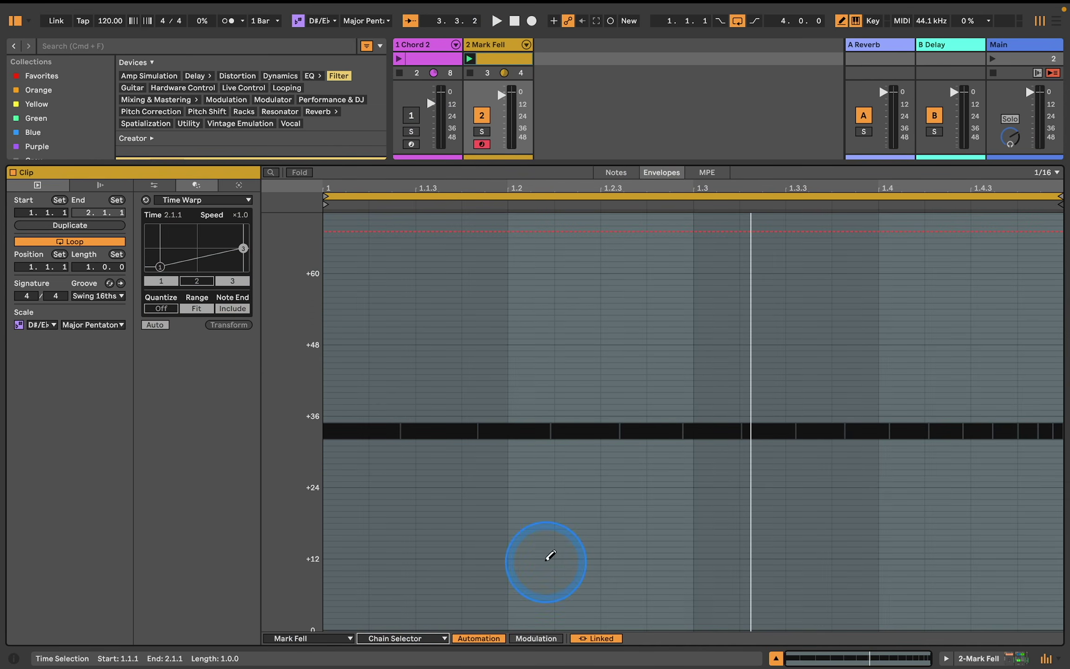
Unlink the Chain Selector envelope from the clip and set its loop length to 4 bars.
{"action": "left_click", "coordinate": [600, 639]}
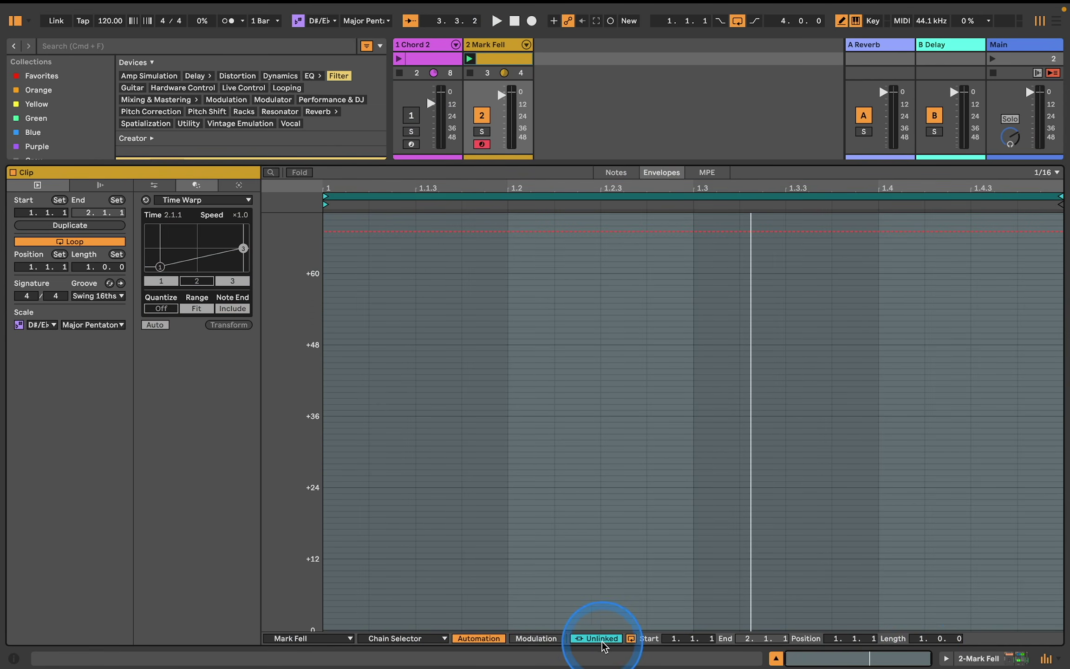
{"action": "left_click", "coordinate": [923, 639]}
{"action": "type", "text": "4"}
{"action": "key", "text": "Return"}
{"action": "scroll", "coordinate": [757, 442], "scroll_direction": "up", "scroll_amount": 2}
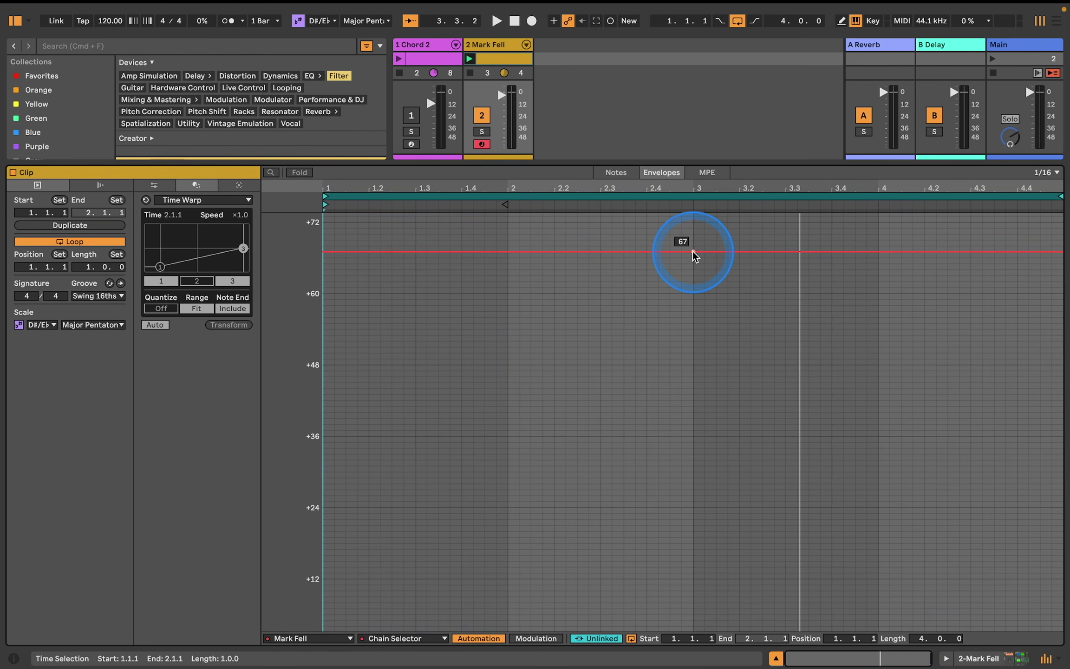
Shape the Chain Selector automation to stay at 0 for bars 1 and 2 and step up to 67 at bar 3, and play the clip.
{"action": "left_click_drag", "start_coordinate": [692, 250], "coordinate": [289, 228]}
{"action": "left_click_drag", "start_coordinate": [377, 263], "coordinate": [380, 632]}
{"action": "key", "text": "space"}
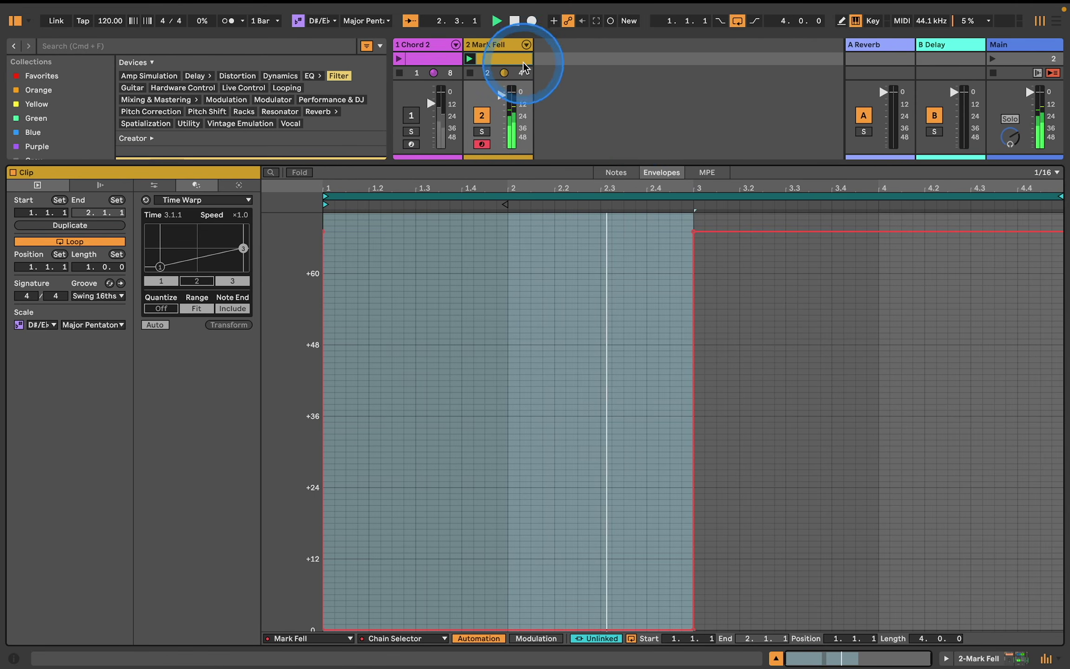
Select the clip's whole loop of Chord 1 notes, stretch it ×2 to a length of 2 bars, and play it.
{"action": "left_click", "coordinate": [624, 173]}
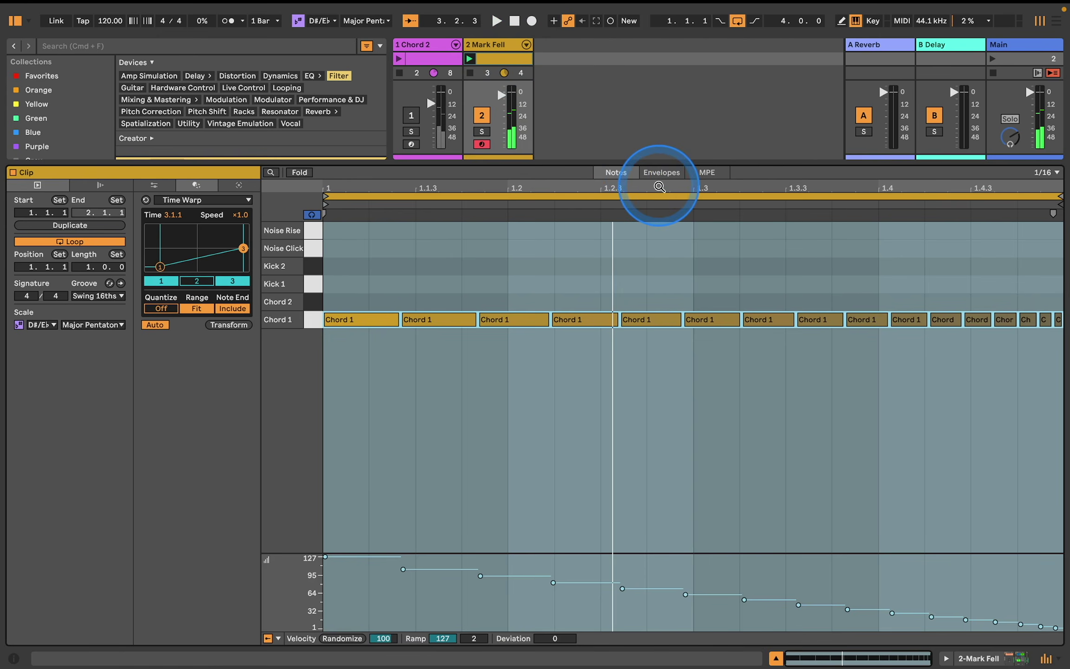
{"action": "left_click", "coordinate": [614, 197]}
{"action": "left_click", "coordinate": [430, 273]}
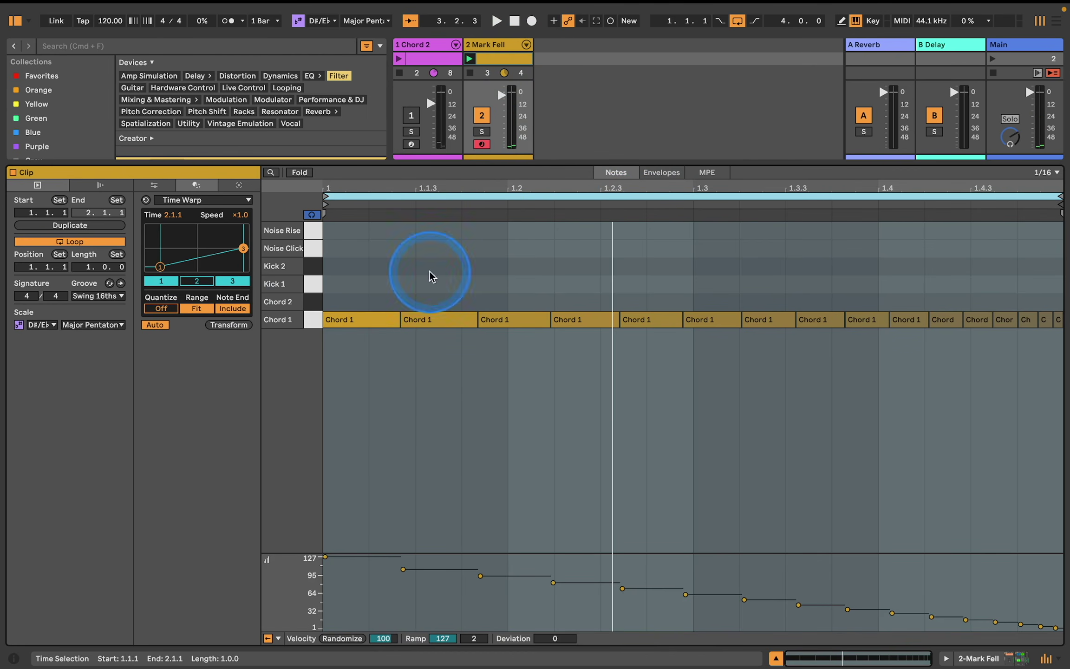
{"action": "left_click", "coordinate": [157, 185]}
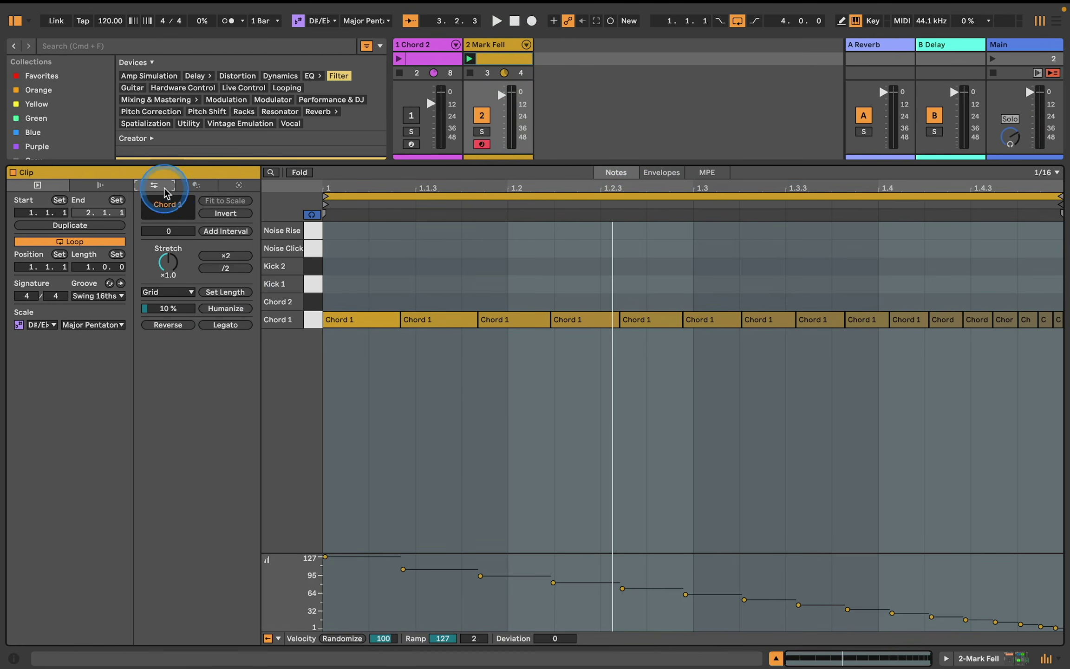
{"action": "left_click", "coordinate": [226, 255]}
{"action": "left_click", "coordinate": [326, 268]}
{"action": "key", "text": "space"}
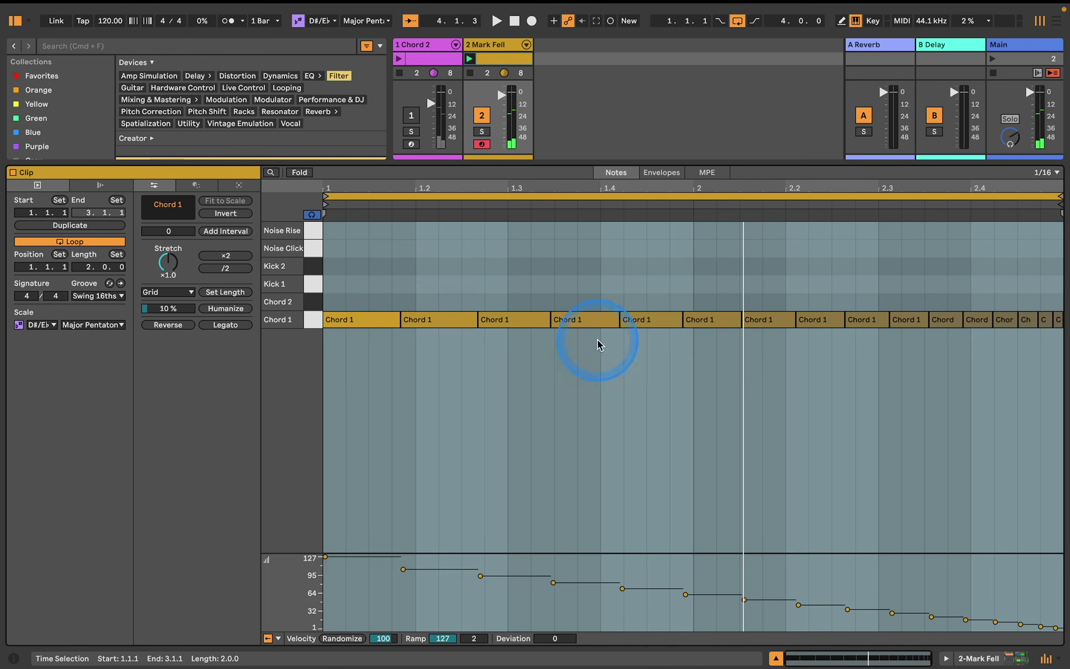
Select all Chord 1 notes and raise their velocities to 127.
{"action": "left_click", "coordinate": [312, 321]}
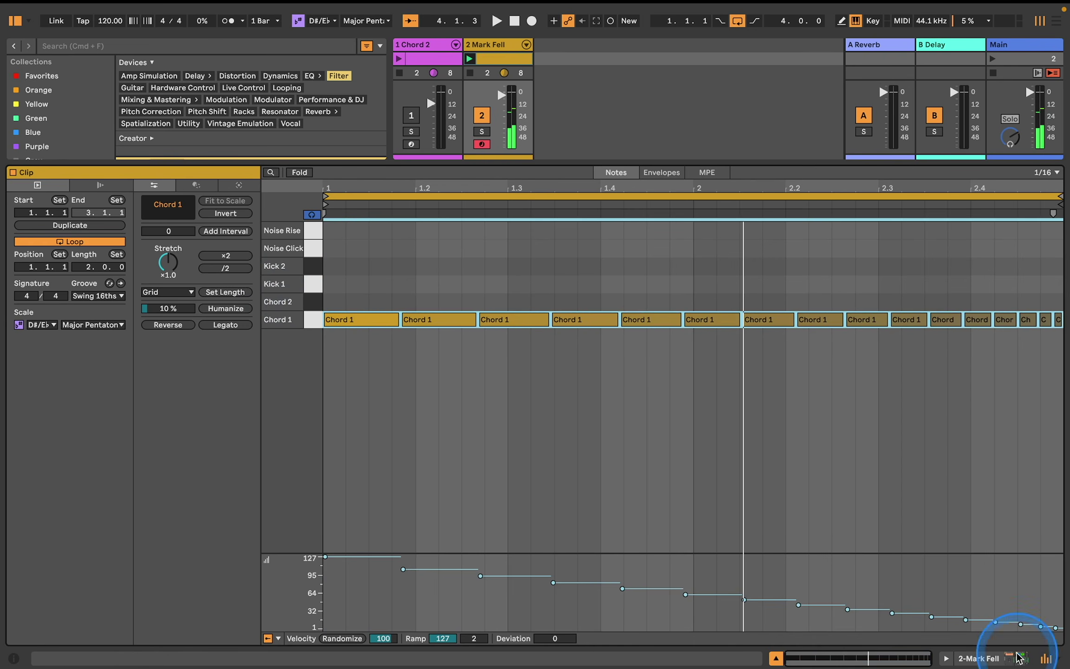
{"action": "left_click_drag", "start_coordinate": [1057, 626], "coordinate": [1056, 621]}
{"action": "left_click_drag", "start_coordinate": [1056, 557], "coordinate": [1011, 558]}
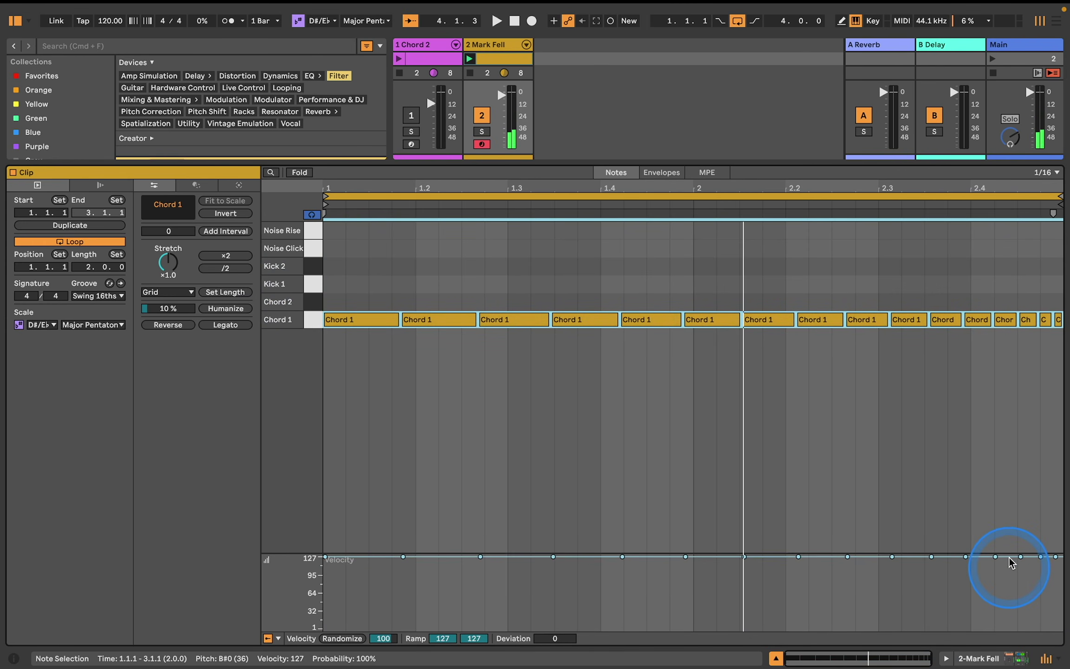
Draw a falling velocity ramp from 127 to 18 across all the Chord 1 notes and play the clip.
{"action": "key", "text": "b"}
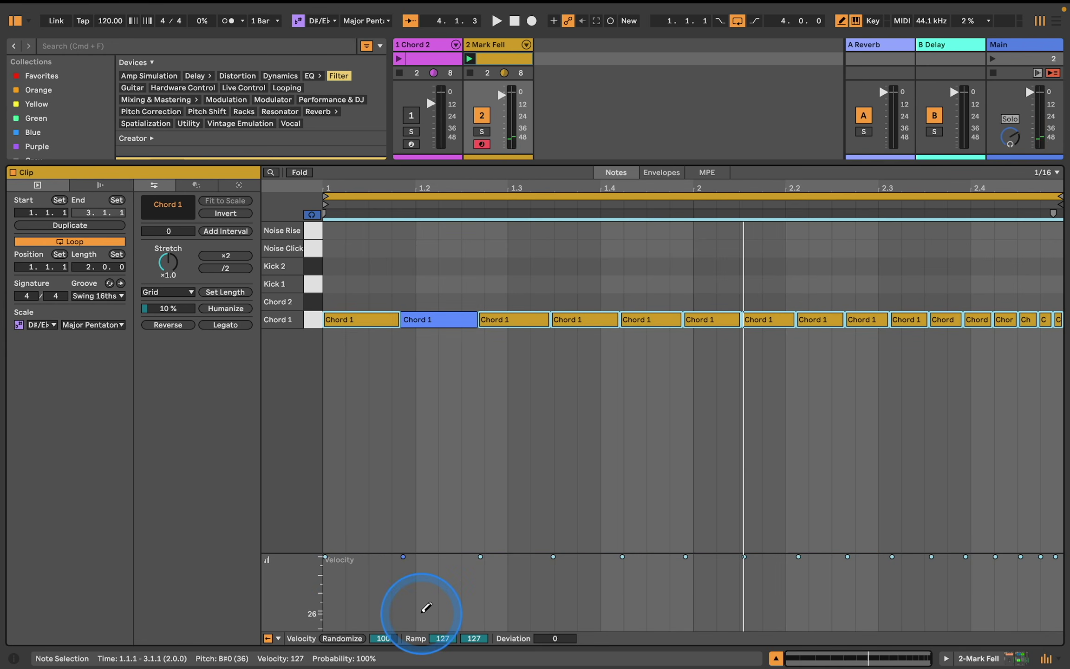
{"action": "left_click_drag", "start_coordinate": [326, 561], "coordinate": [1068, 623]}
{"action": "key", "text": "space"}
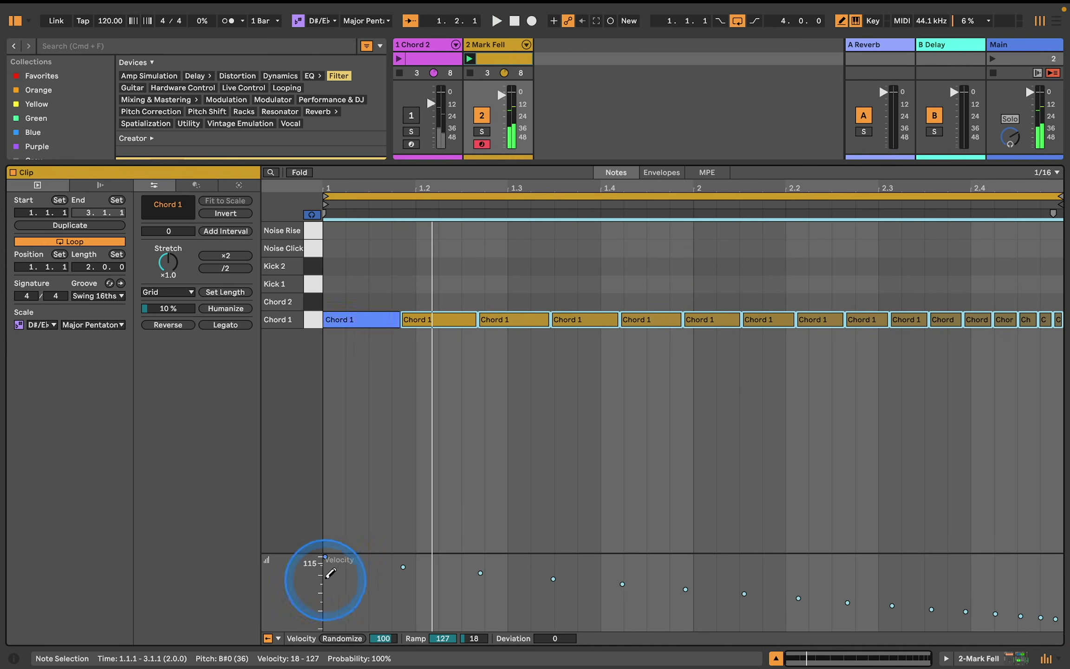
Show the Chance lane in place of the Velocity lane and leave draw mode.
{"action": "left_click", "coordinate": [279, 640]}
{"action": "left_click", "coordinate": [297, 624]}
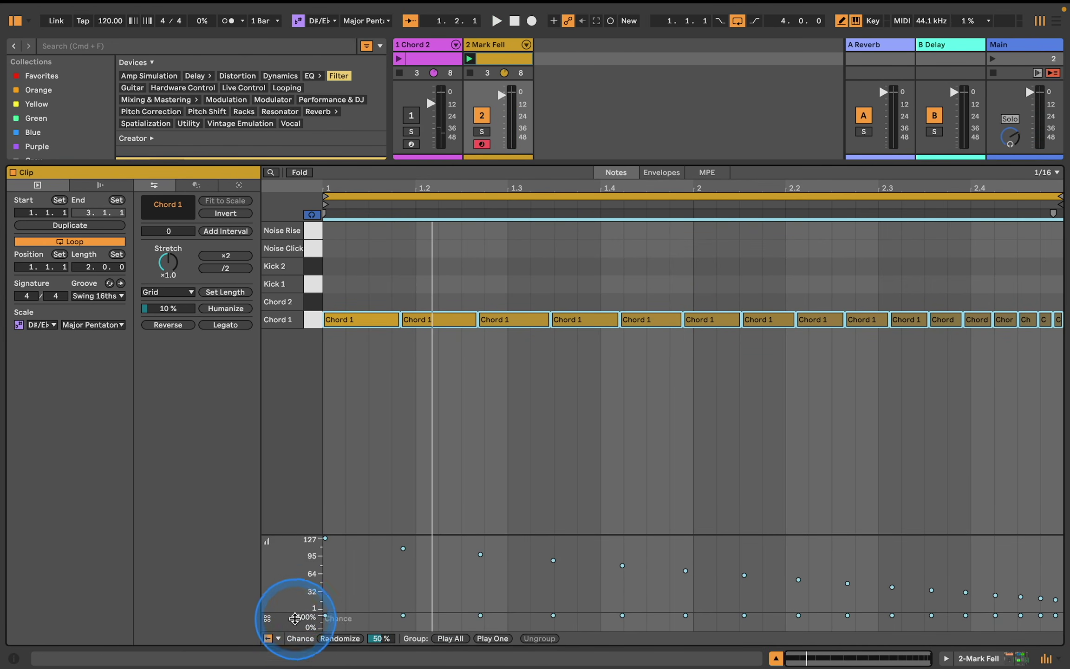
{"action": "left_click", "coordinate": [279, 639]}
{"action": "left_click", "coordinate": [297, 586]}
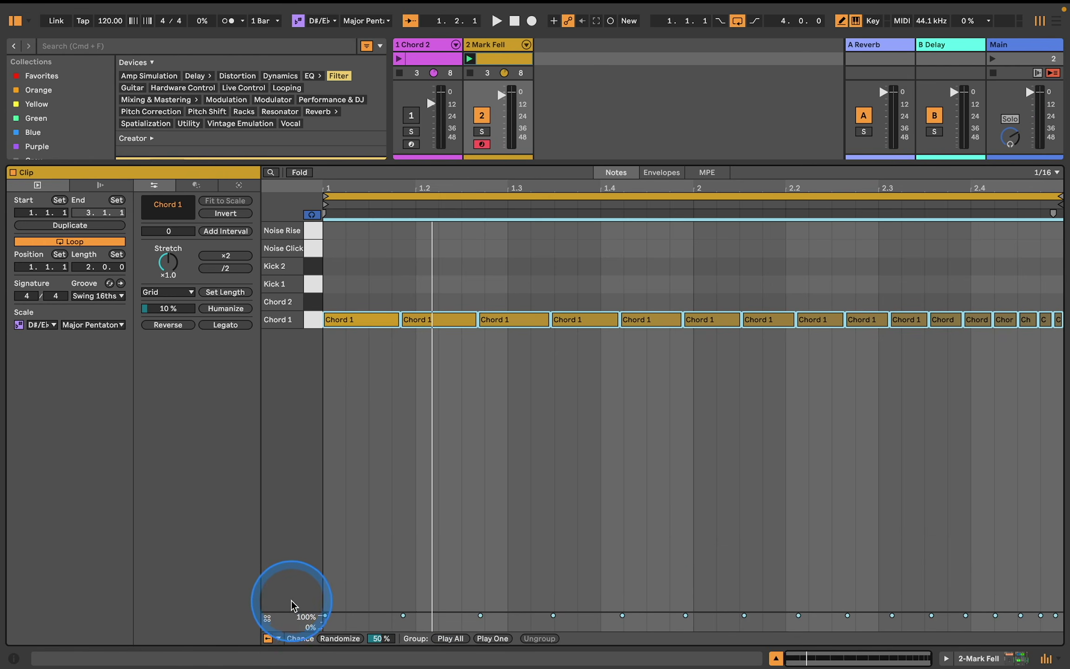
{"action": "key", "text": "b"}
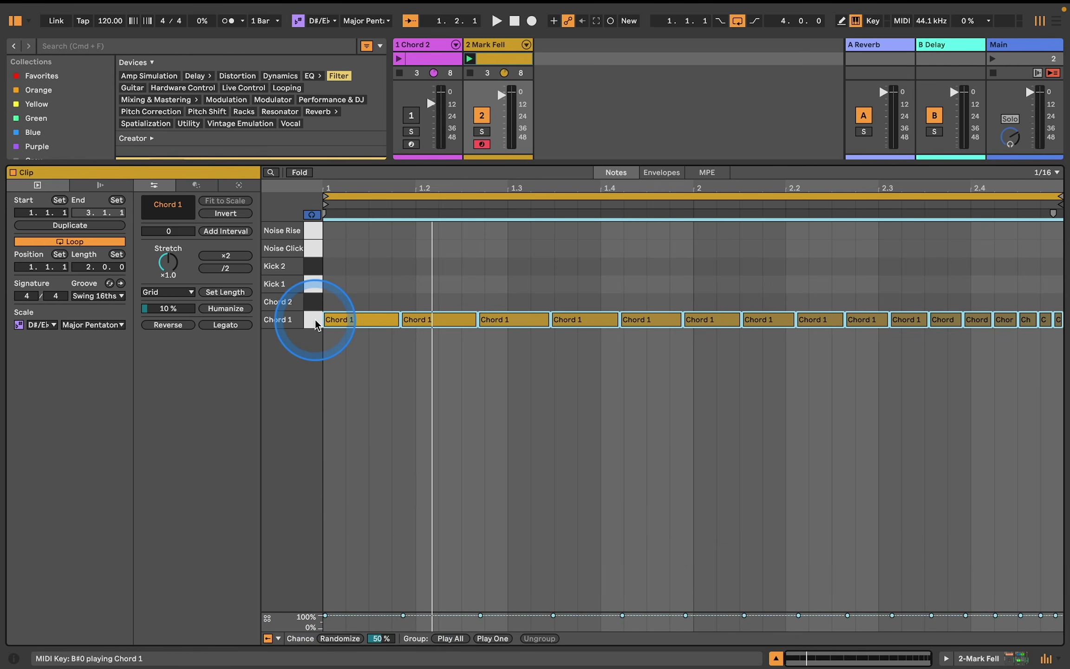
Copy all Chord 1 notes up to the Chord 2 row, enlarge the Chance lane and set the copies' chance to 50%.
{"action": "left_click_drag", "start_coordinate": [347, 318], "coordinate": [346, 309]}
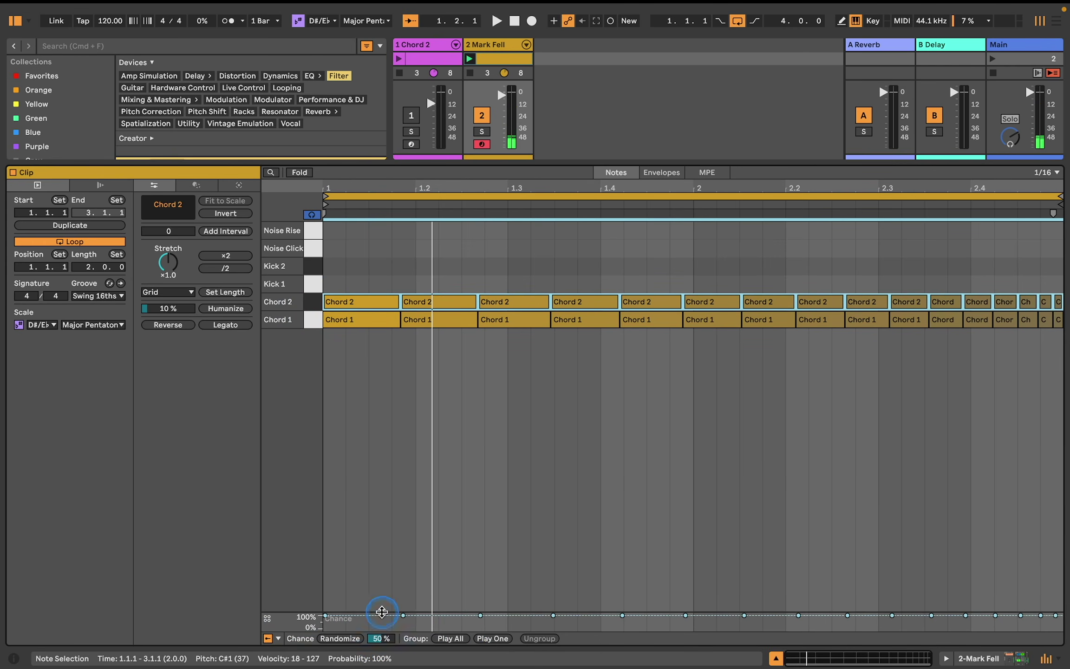
{"action": "left_click_drag", "start_coordinate": [382, 612], "coordinate": [395, 553]}
{"action": "left_click", "coordinate": [379, 479]}
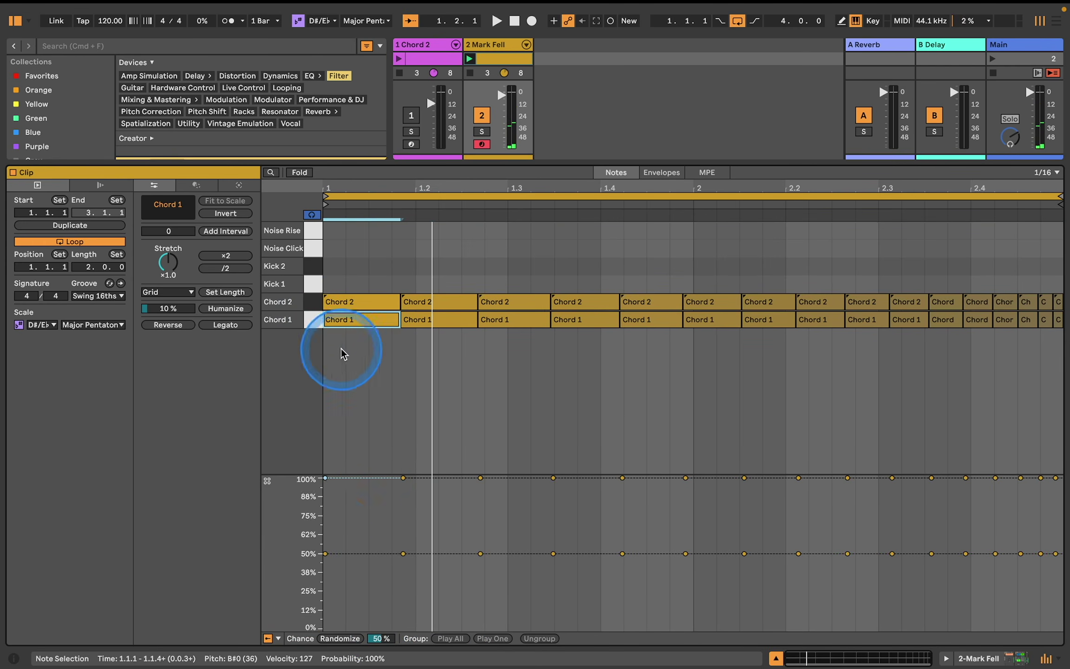
Select all the Chord 1 notes, lower their chance to 53% and play the clip.
{"action": "left_click", "coordinate": [312, 322]}
{"action": "mouse_move", "coordinate": [392, 539]}
{"action": "left_mouse_down"}
{"action": "mouse_move", "coordinate": [383, 480]}
{"action": "mouse_move", "coordinate": [384, 551]}
{"action": "left_mouse_up"}
{"action": "left_click", "coordinate": [383, 551]}
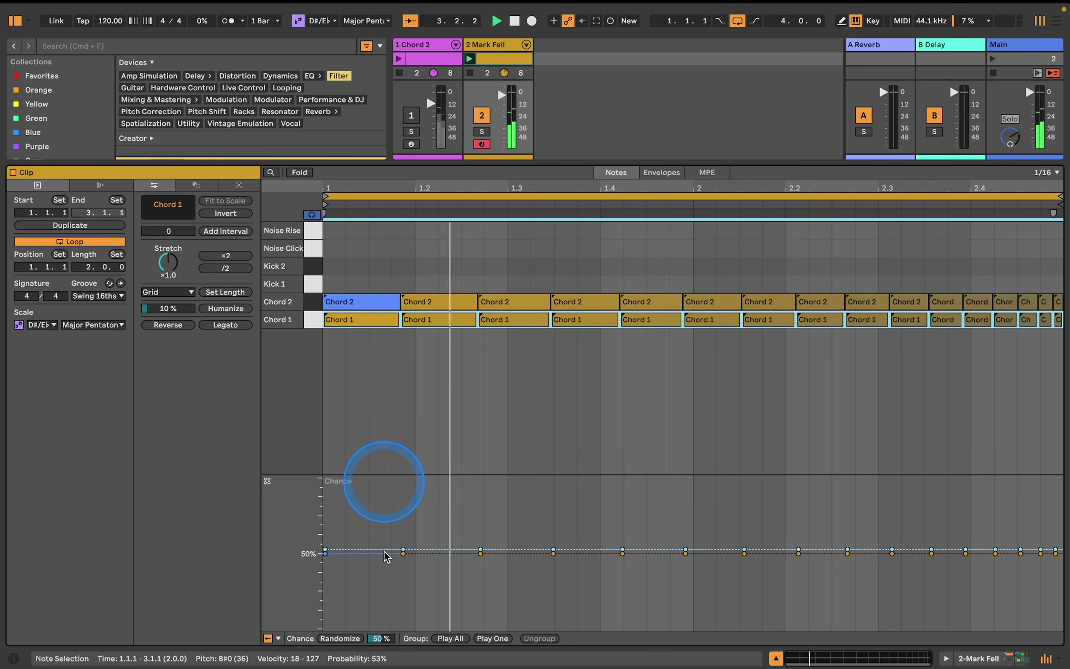
{"action": "left_click", "coordinate": [384, 331]}
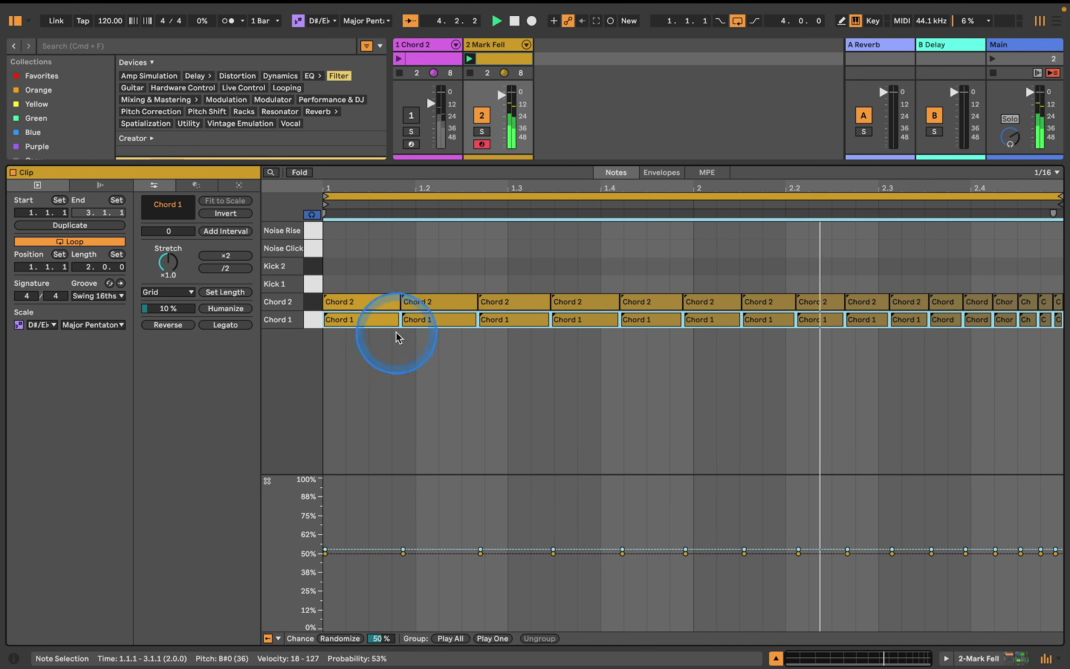
Add Kick 2 notes at 1.1, 1.2, 2.1 and 2.2, and Kick 1 notes at 1.2.3, 2.1.4 and 2.2.3.
{"action": "double_click", "coordinate": [333, 266]}
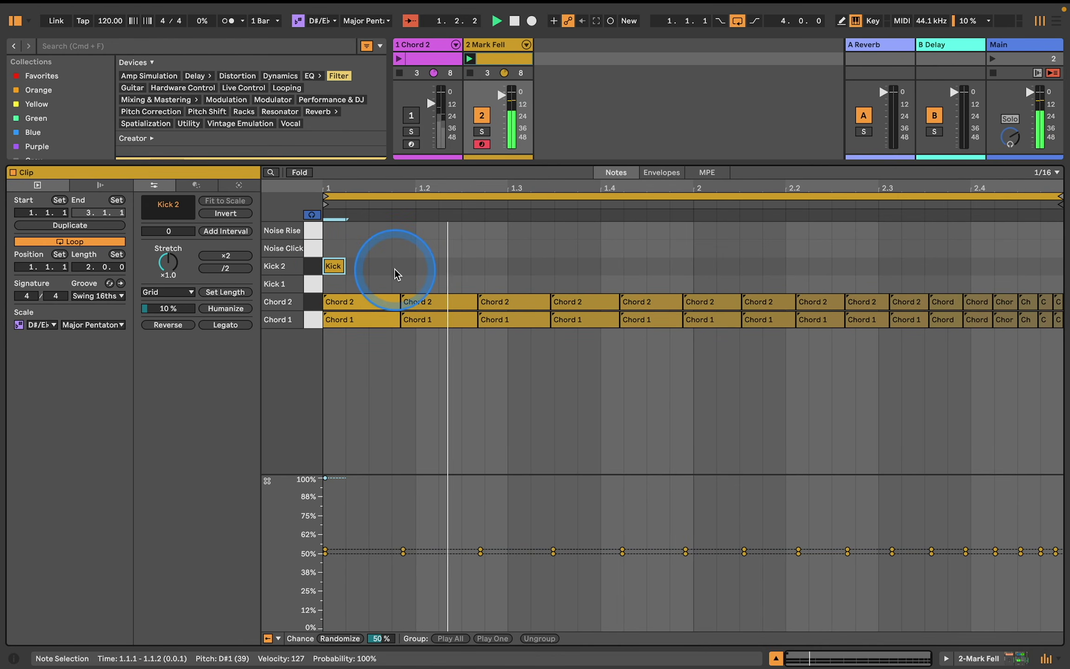
{"action": "left_click", "coordinate": [427, 268]}
{"action": "double_click", "coordinate": [427, 266]}
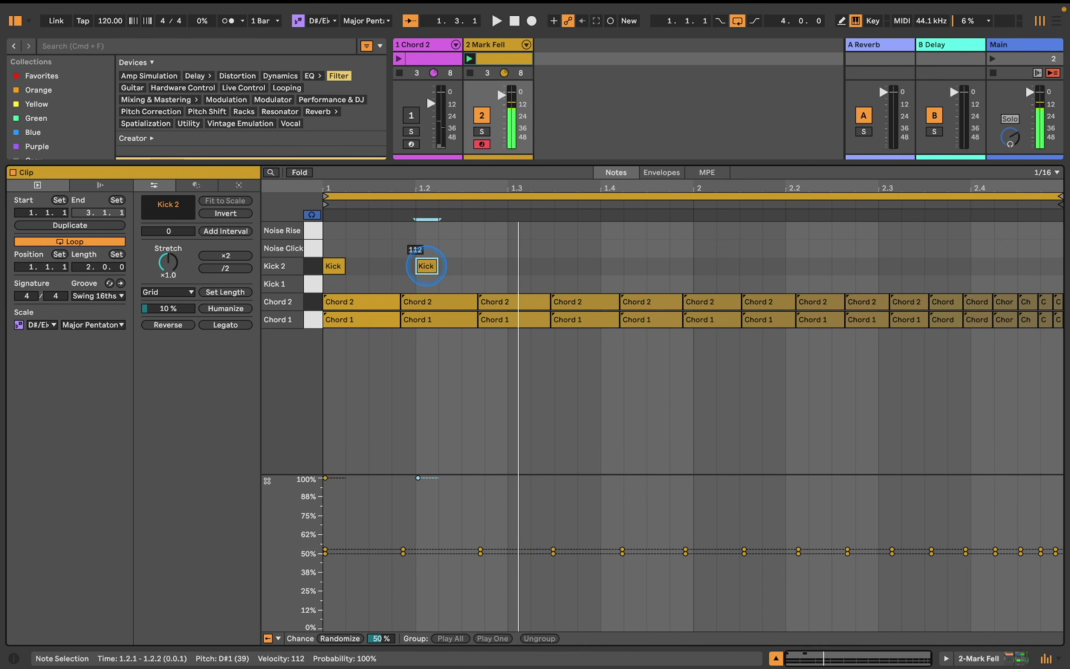
{"action": "double_click", "coordinate": [475, 280]}
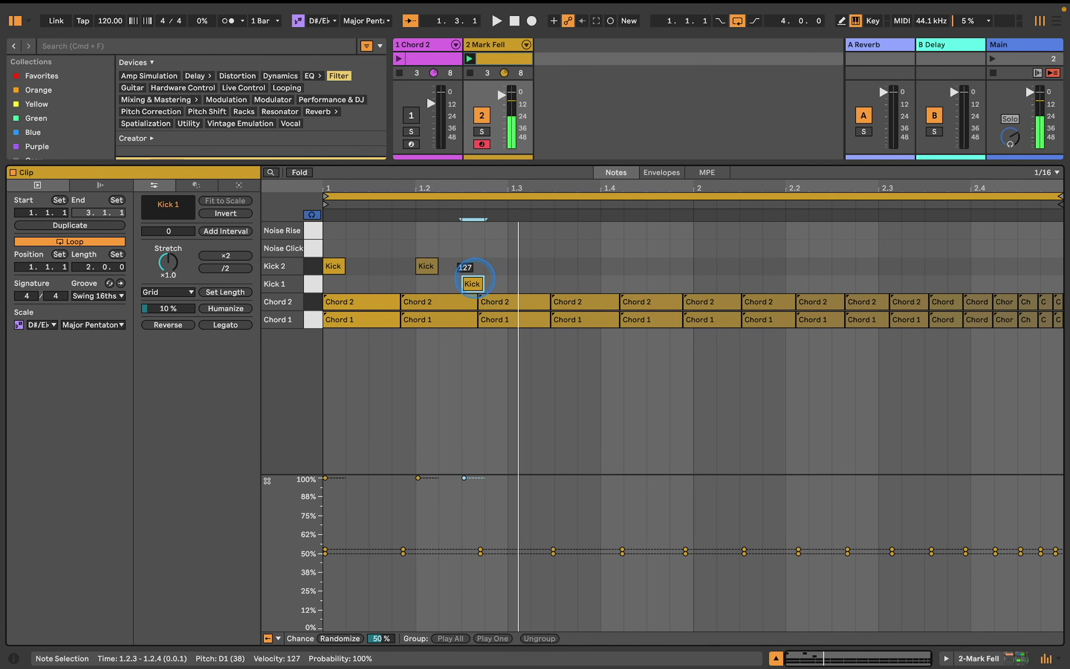
{"action": "double_click", "coordinate": [705, 266]}
{"action": "double_click", "coordinate": [797, 266]}
{"action": "double_click", "coordinate": [774, 281]}
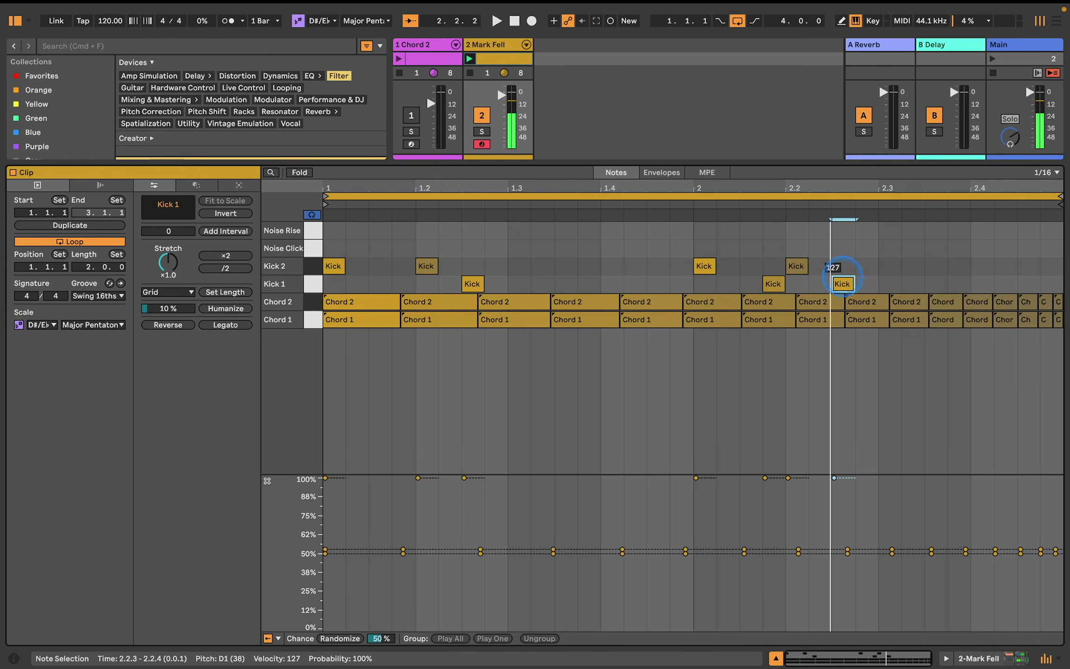
Finish the kick pattern with Kick 2 at 2.4.3 and Kick 1 at 2.3.2, 2.3.3 and 2.4.
{"action": "double_click", "coordinate": [1028, 266]}
{"action": "double_click", "coordinate": [981, 283]}
{"action": "double_click", "coordinate": [935, 283]}
{"action": "double_click", "coordinate": [913, 284]}
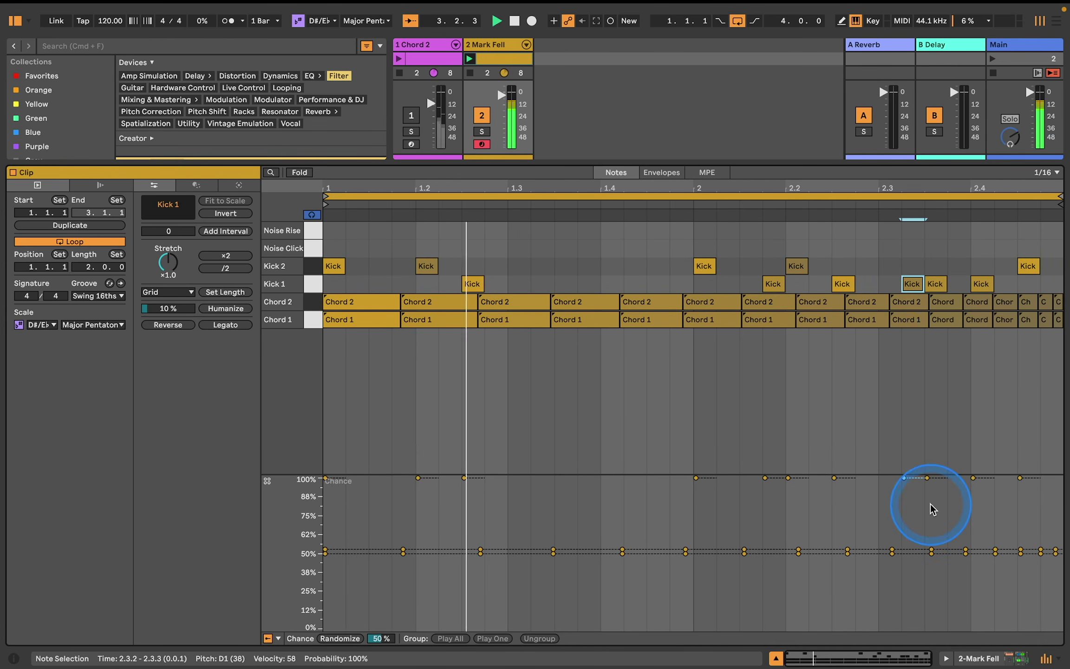
Add Noise Clicks on every beat, doubling to eighths from 2.2, and Noise Rises at 1.2.3, 1.3.2 and a one-beat one at 2.4.
{"action": "mouse_move", "coordinate": [333, 248]}
{"action": "left_mouse_down"}
{"action": "mouse_move", "coordinate": [423, 252]}
{"action": "mouse_move", "coordinate": [1068, 259]}
{"action": "mouse_move", "coordinate": [1000, 234]}
{"action": "mouse_move", "coordinate": [1064, 233]}
{"action": "left_mouse_up"}
{"action": "double_click", "coordinate": [985, 231]}
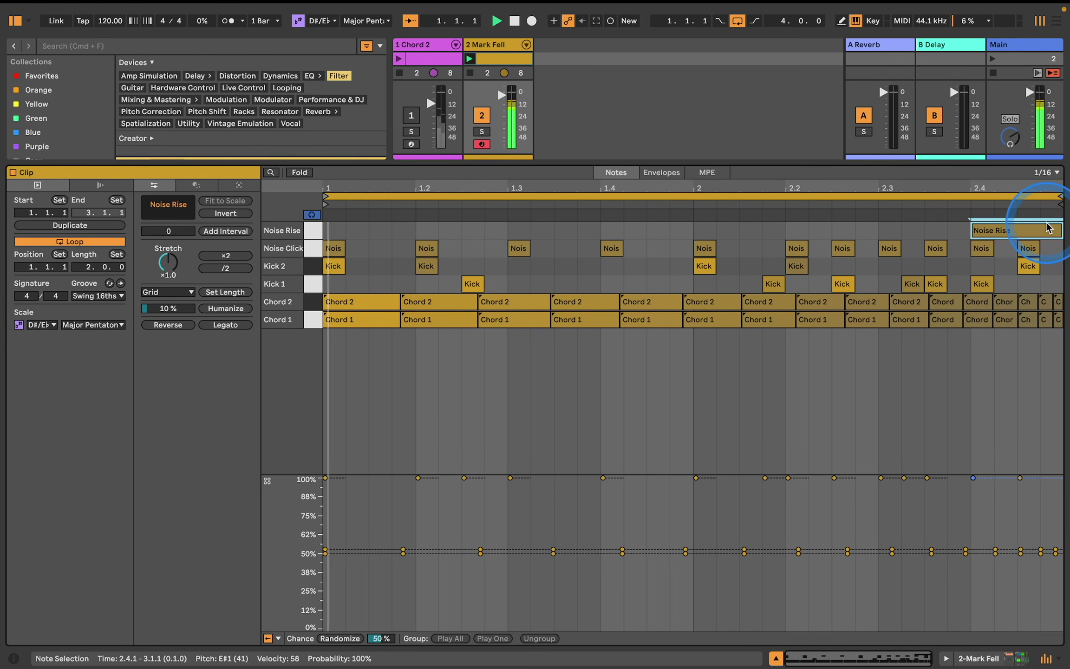
{"action": "double_click", "coordinate": [472, 230]}
{"action": "double_click", "coordinate": [541, 230]}
Raise the chance of the chord notes from 2.3 onward to 76–80%, and group the two short Noise Rises as Play All at 75%.
{"action": "left_click_drag", "start_coordinate": [859, 498], "coordinate": [1060, 588]}
{"action": "left_click_drag", "start_coordinate": [1032, 552], "coordinate": [1033, 514]}
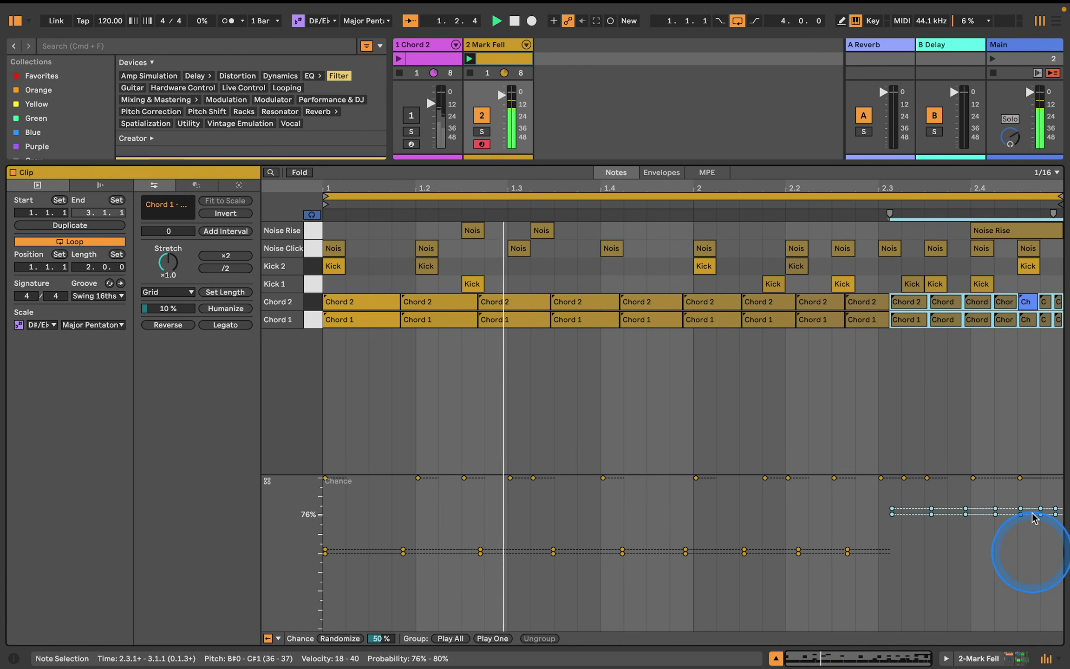
{"action": "left_click_drag", "start_coordinate": [564, 238], "coordinate": [469, 224]}
{"action": "left_click", "coordinate": [452, 639]}
{"action": "left_click_drag", "start_coordinate": [490, 479], "coordinate": [491, 517]}
{"action": "key", "text": "space"}
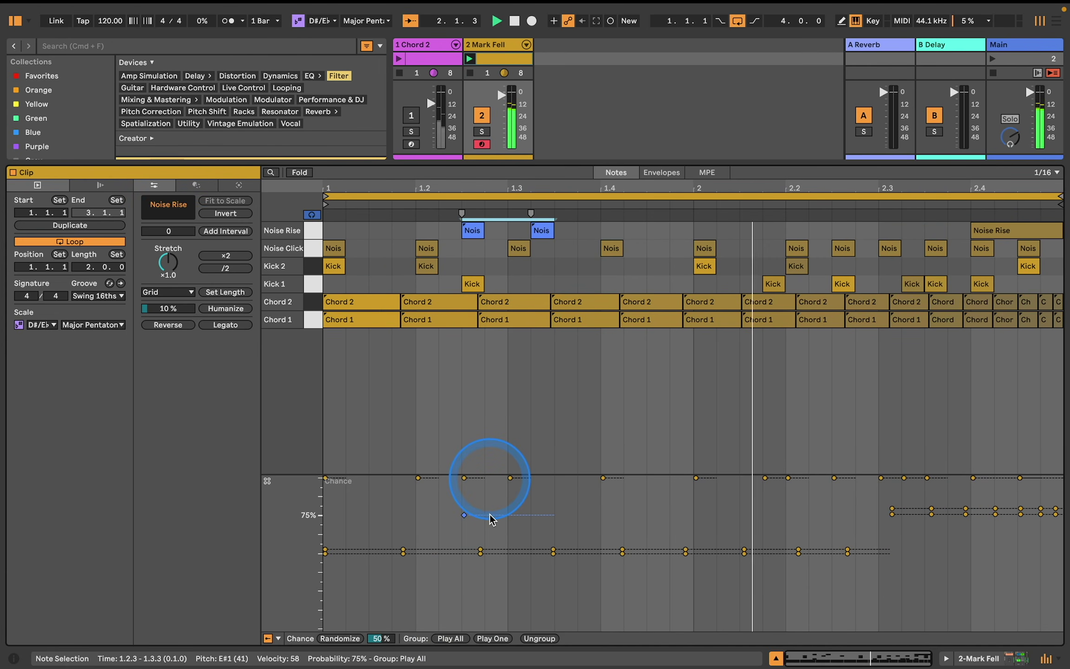
{"action": "left_click", "coordinate": [491, 516]}
{"action": "left_click", "coordinate": [536, 579]}
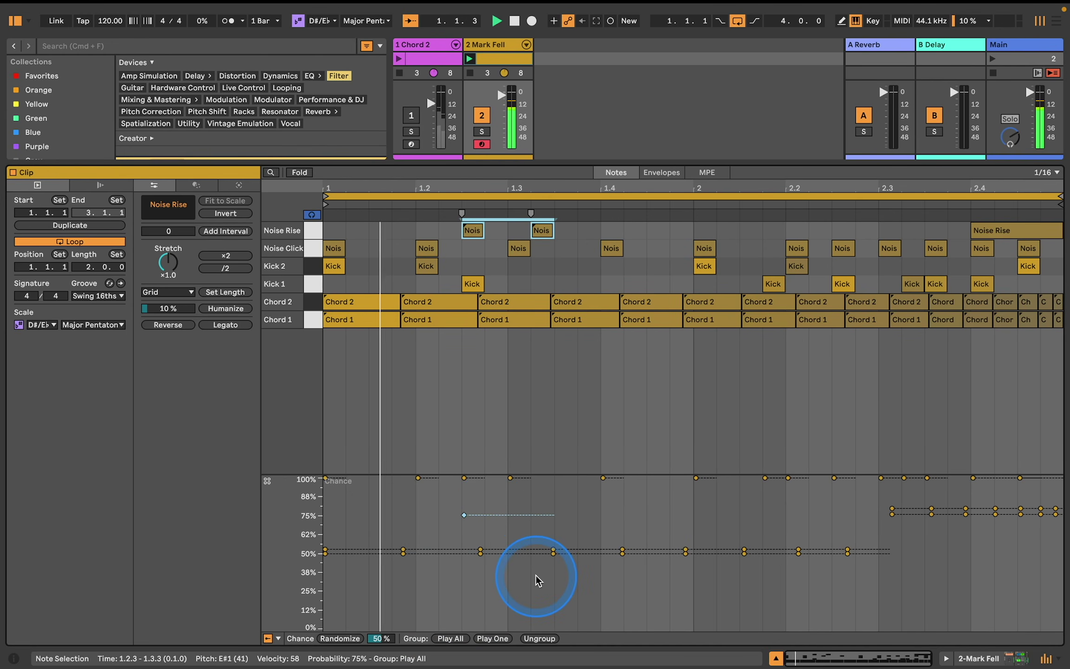
Select both Mark Fell clips, enable their Follow Action with the action set to Any, and launch them.
{"action": "left_click", "coordinate": [780, 659]}
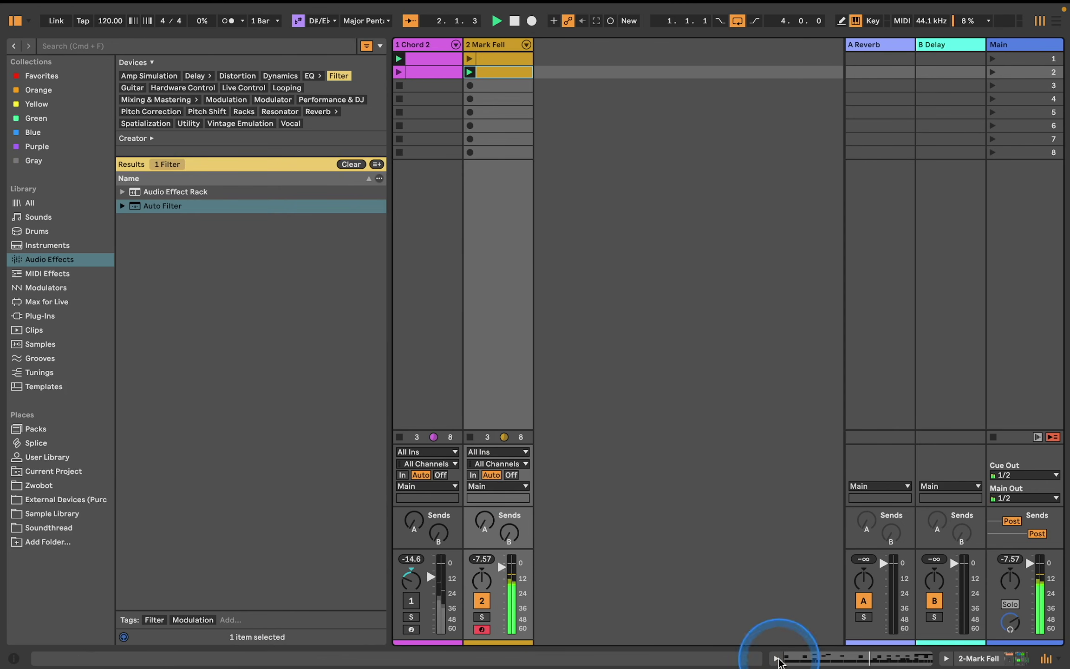
{"action": "left_click", "coordinate": [500, 58], "text": "shift"}
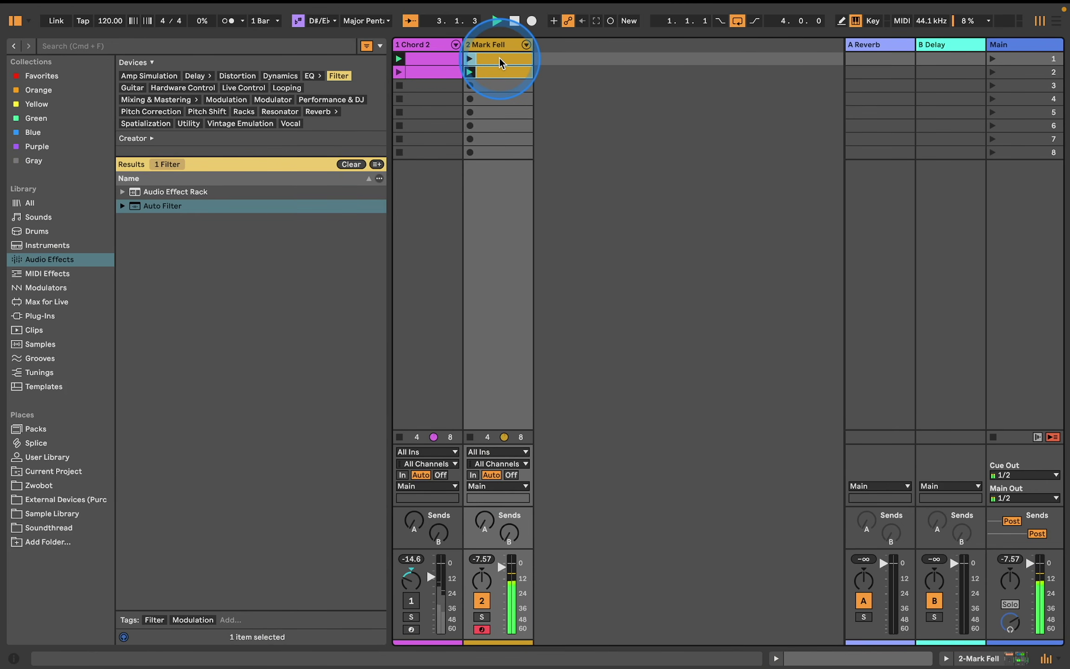
{"action": "double_click", "coordinate": [500, 58]}
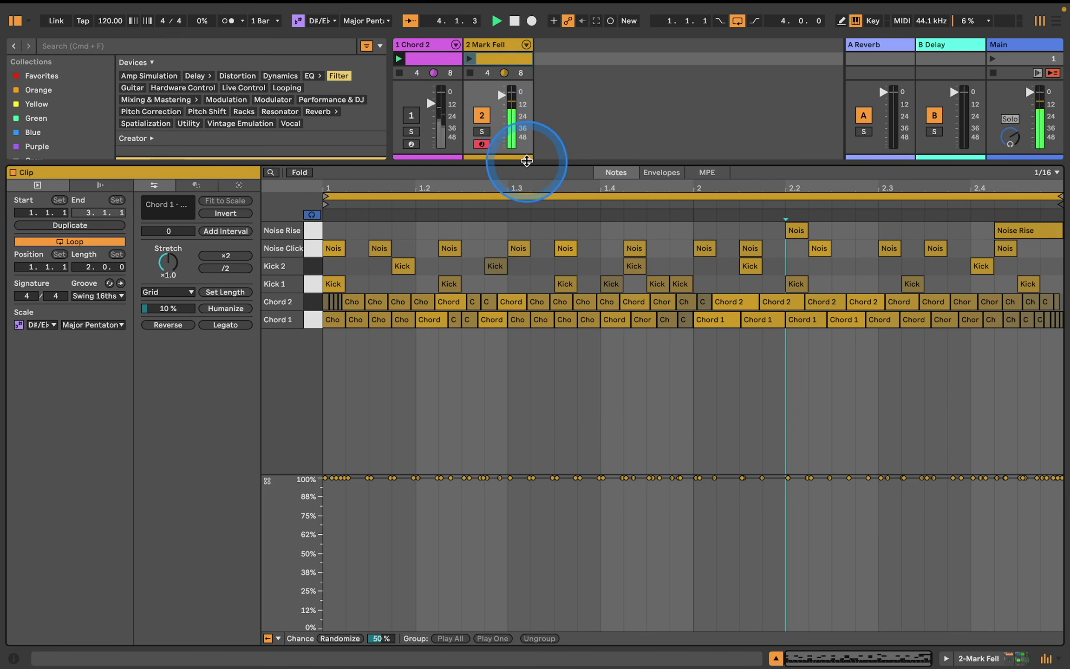
{"action": "left_click_drag", "start_coordinate": [526, 161], "coordinate": [530, 259]}
{"action": "left_click", "coordinate": [496, 74], "text": "shift"}
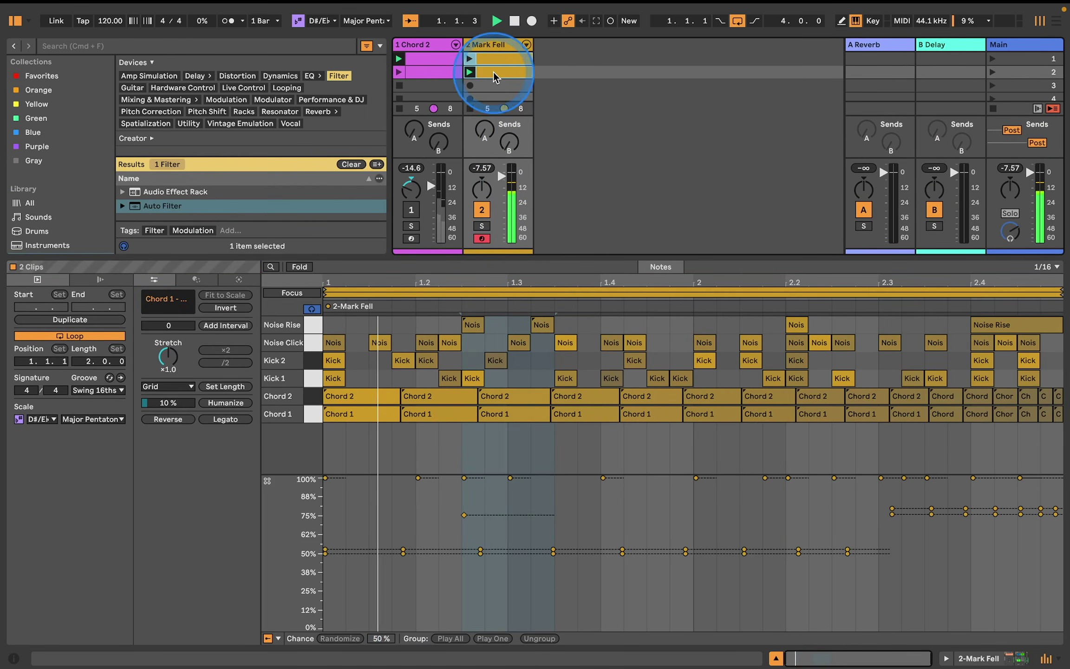
{"action": "left_click", "coordinate": [99, 280]}
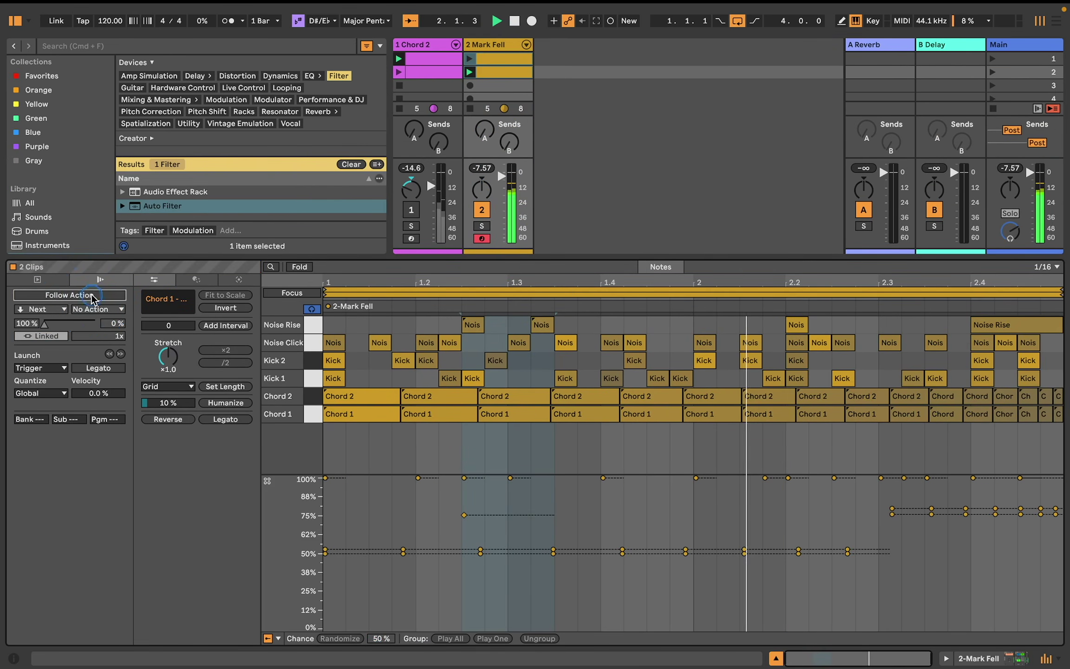
{"action": "left_click", "coordinate": [95, 295]}
{"action": "left_click", "coordinate": [41, 309]}
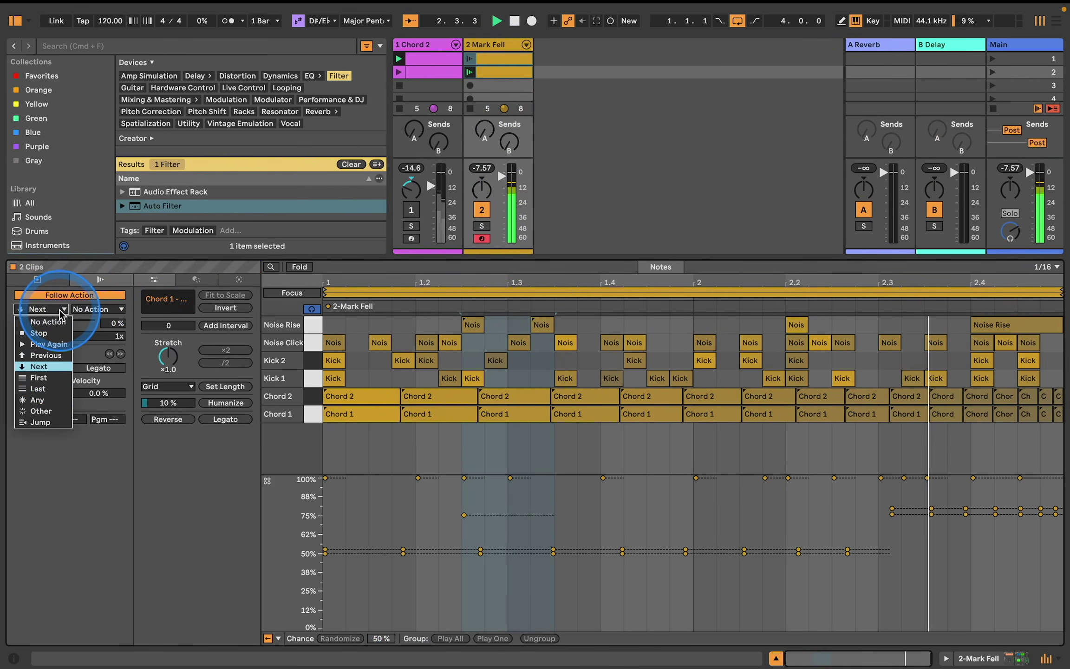
{"action": "left_click", "coordinate": [45, 411]}
{"action": "left_click", "coordinate": [41, 308]}
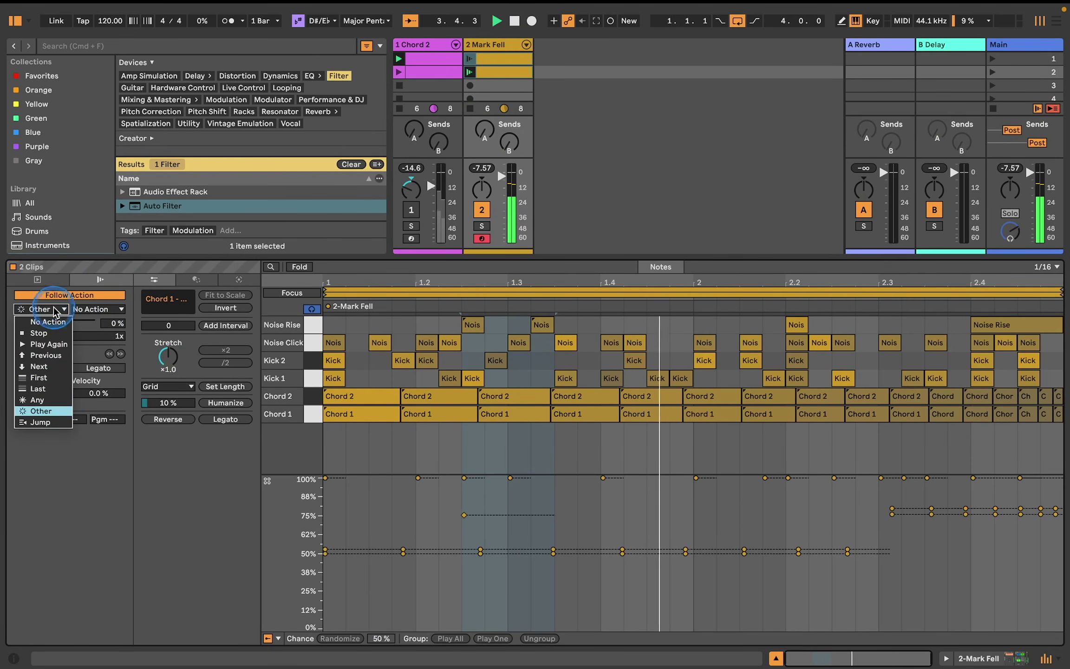
{"action": "left_click", "coordinate": [39, 400]}
{"action": "left_click", "coordinate": [469, 59]}
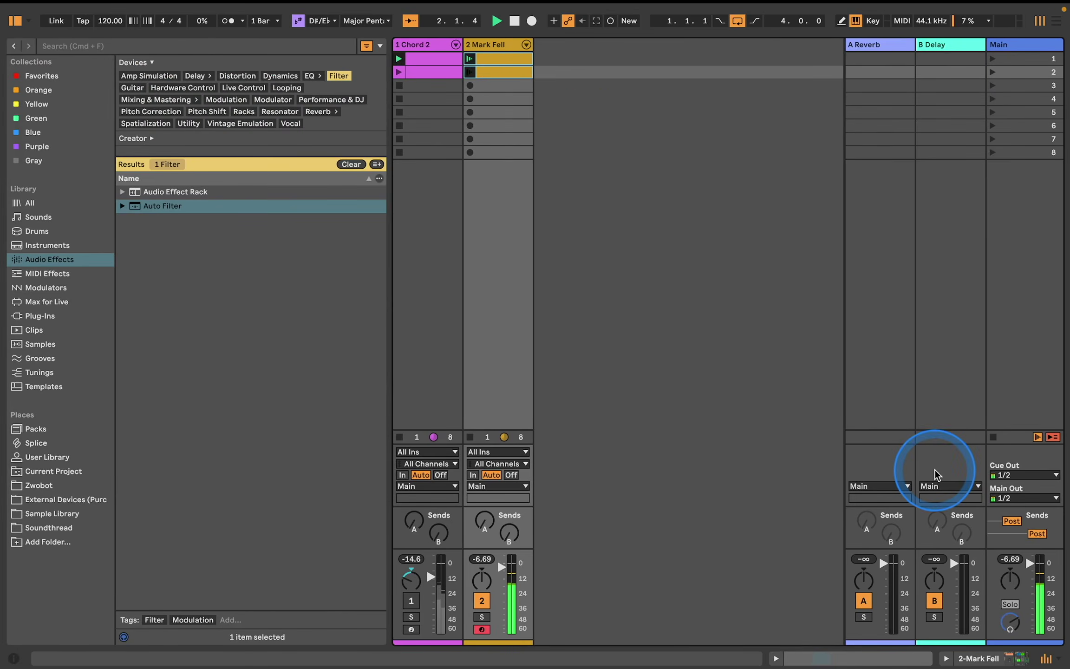
{"action": "left_click", "coordinate": [470, 70]}
Rename the second Mark Fell clip "Probability" and the first one "Weird groove".
{"action": "left_click", "coordinate": [504, 74]}
{"action": "key", "text": "super+r"}
{"action": "type", "text": "Probability"}
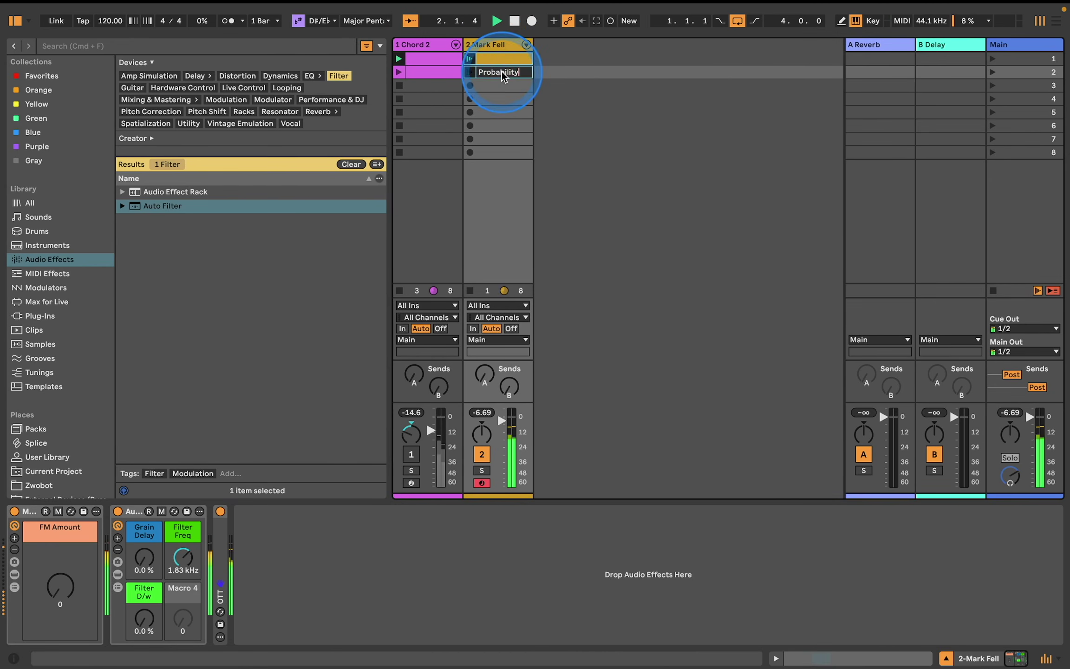
{"action": "left_click", "coordinate": [501, 60]}
{"action": "key", "text": "super+r"}
{"action": "type", "text": "Weird groove"}
Widen the Mark Fell track and collapse the Chord 2 track to a narrow strip.
{"action": "left_click_drag", "start_coordinate": [534, 45], "coordinate": [550, 45]}
{"action": "left_click_drag", "start_coordinate": [462, 45], "coordinate": [405, 45]}
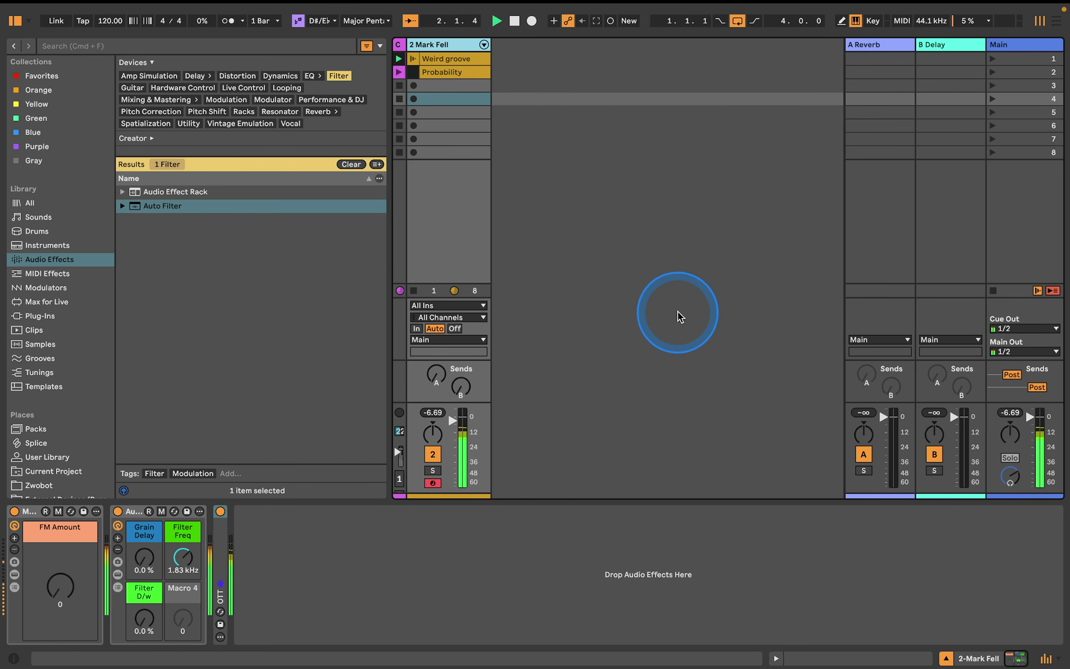
Lower the FM Amount mapping maximums for the Kick 1 and Kick 2 Osc-B output levels in Part 2 Chords, auditioning the macro.
{"action": "left_click_drag", "start_coordinate": [60, 586], "coordinate": [61, 581]}
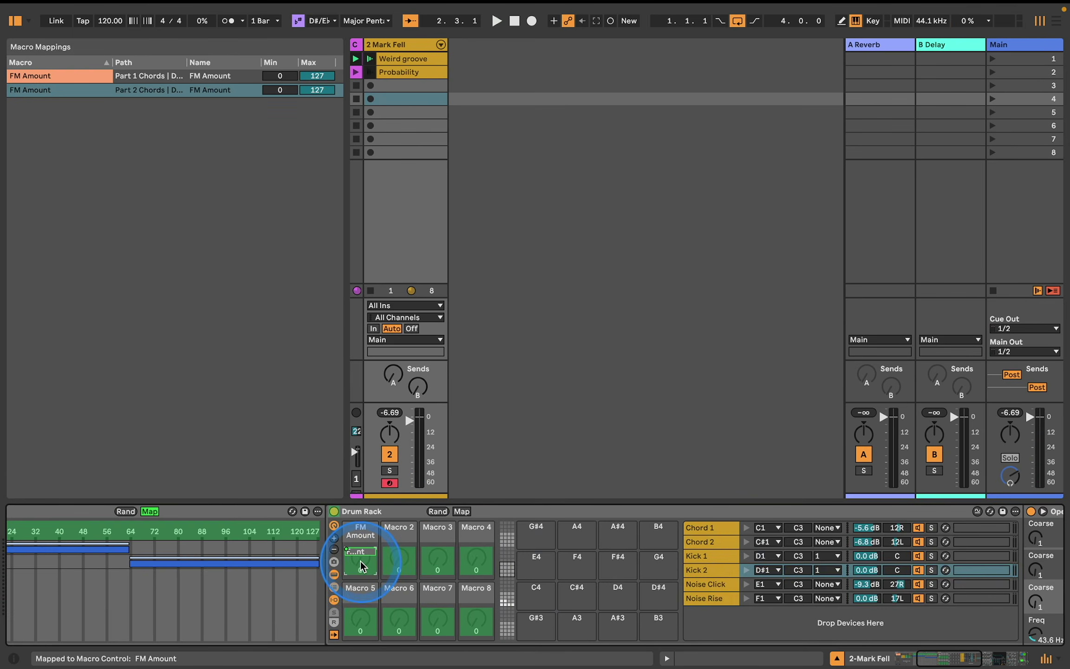
{"action": "left_click", "coordinate": [158, 229]}
{"action": "left_click", "coordinate": [525, 573]}
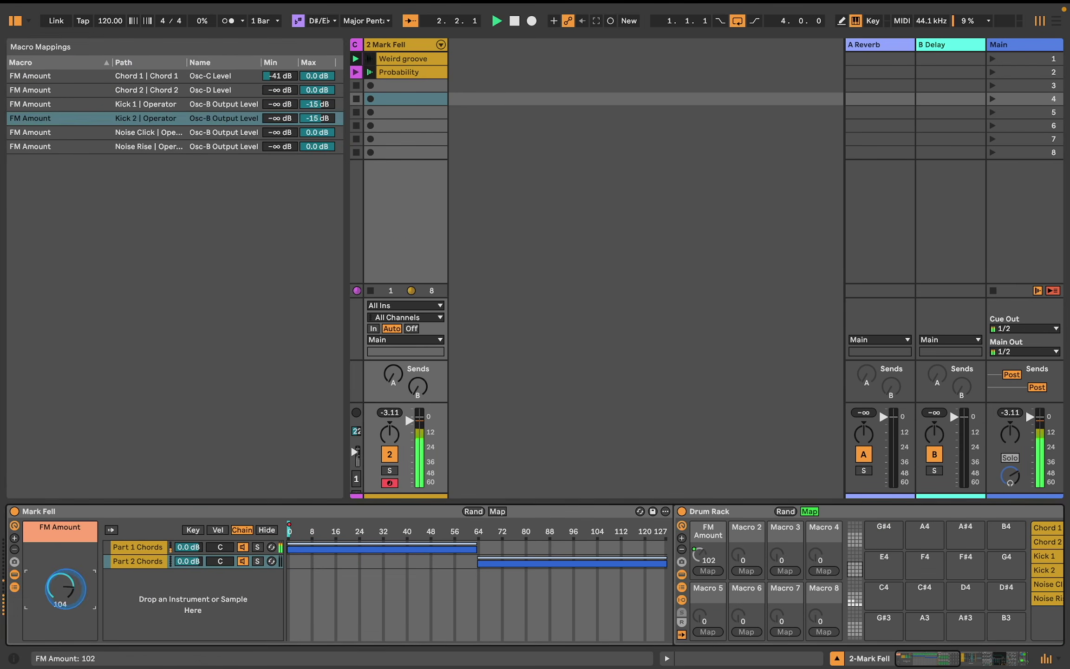
{"action": "left_click_drag", "start_coordinate": [65, 590], "coordinate": [66, 601]}
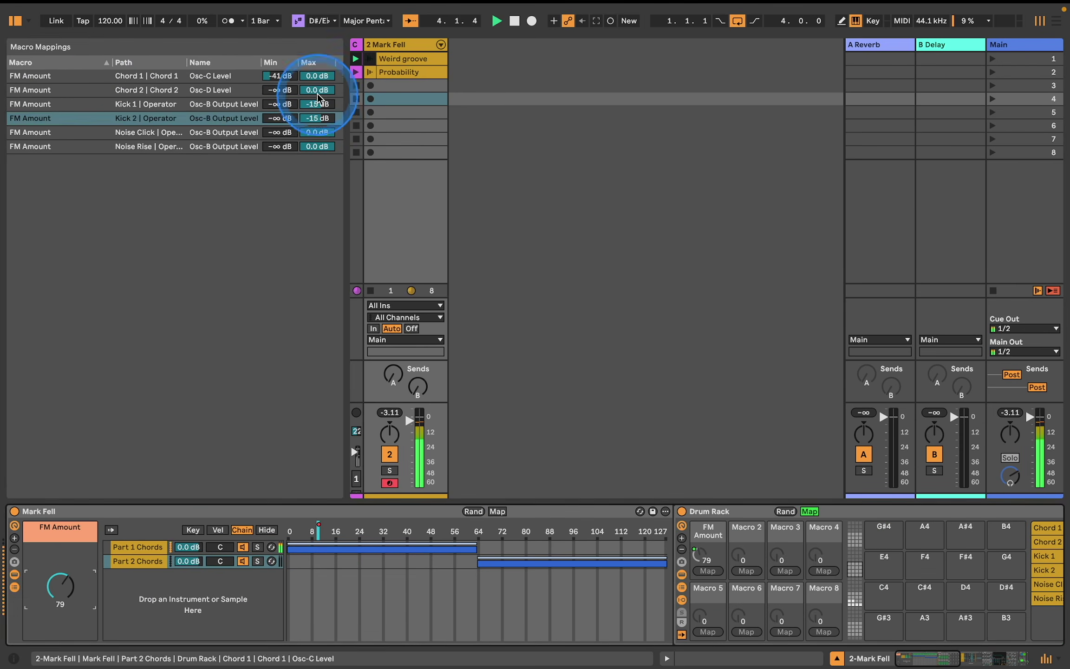
{"action": "left_click_drag", "start_coordinate": [317, 104], "coordinate": [318, 124]}
{"action": "left_click_drag", "start_coordinate": [317, 118], "coordinate": [318, 138]}
{"action": "mouse_move", "coordinate": [63, 589]}
{"action": "left_mouse_down"}
{"action": "mouse_move", "coordinate": [64, 576]}
{"action": "mouse_move", "coordinate": [63, 587]}
{"action": "left_mouse_up"}
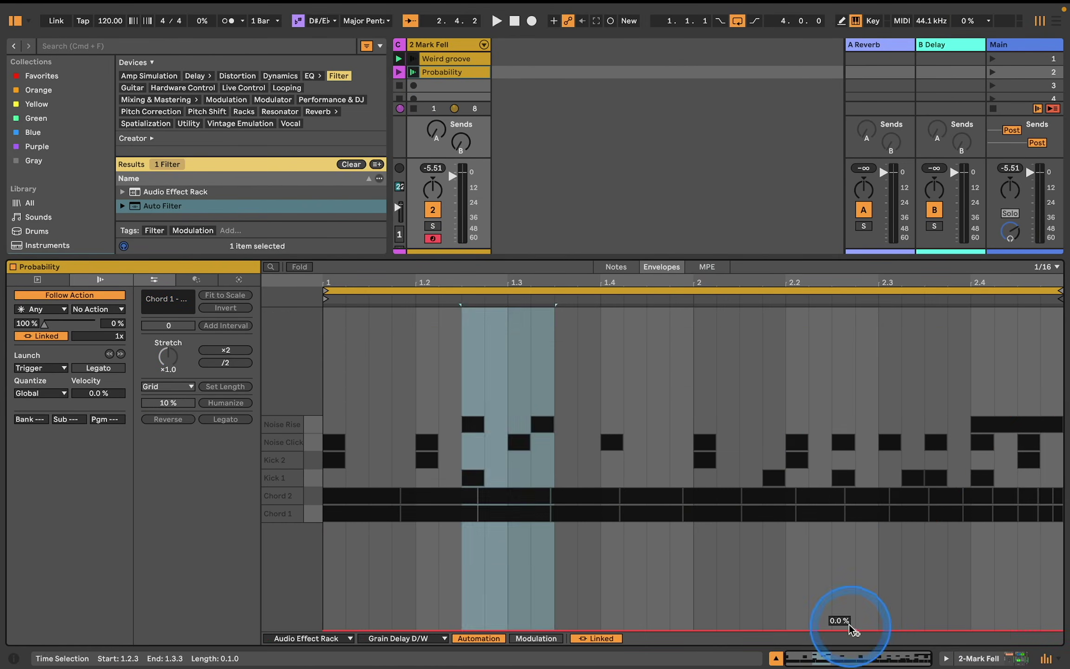
Automate Grain Delay D/W in the Probability clip, holding 0% until bar 2 and ramping up to about 2.4.4.
{"action": "left_click_drag", "start_coordinate": [848, 625], "coordinate": [1041, 631]}
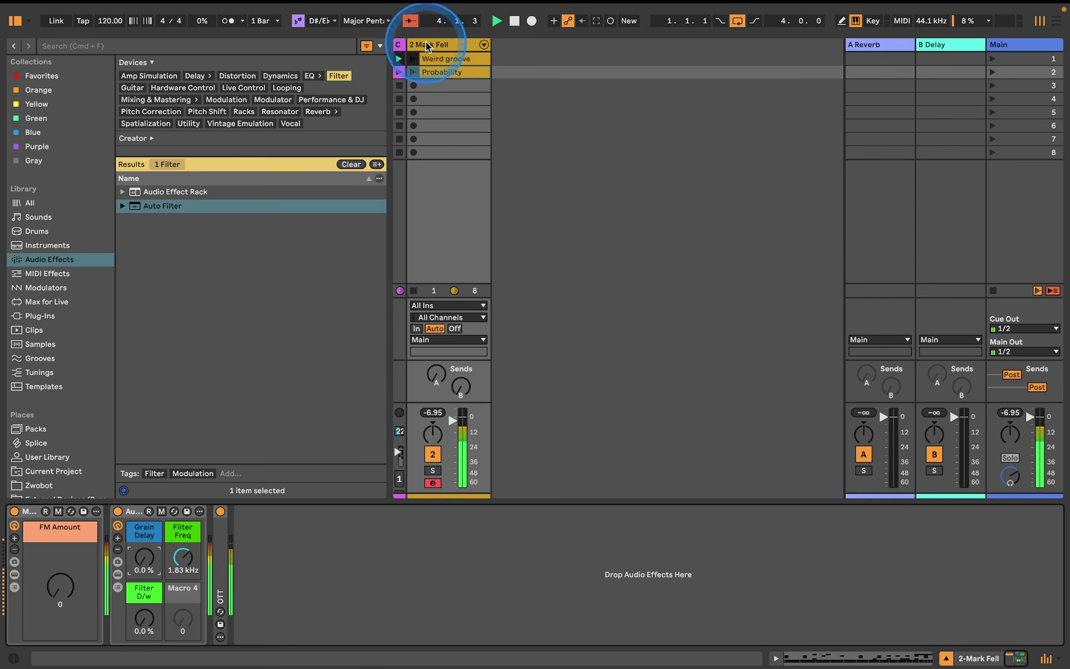
{"action": "left_click", "coordinate": [61, 579]}
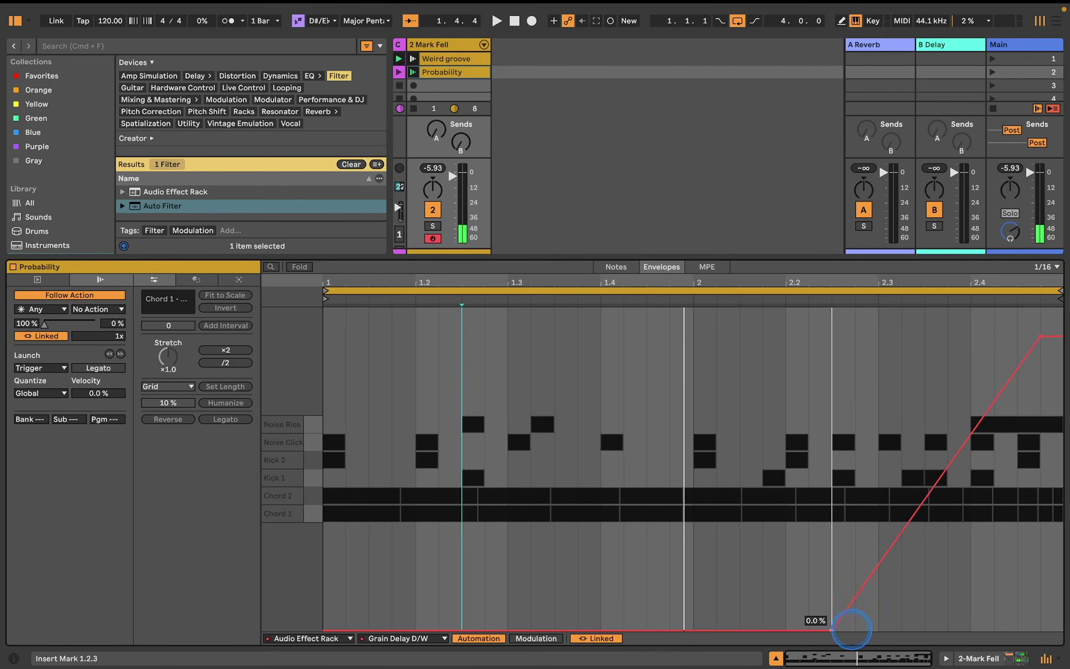
{"action": "left_click_drag", "start_coordinate": [855, 635], "coordinate": [693, 634]}
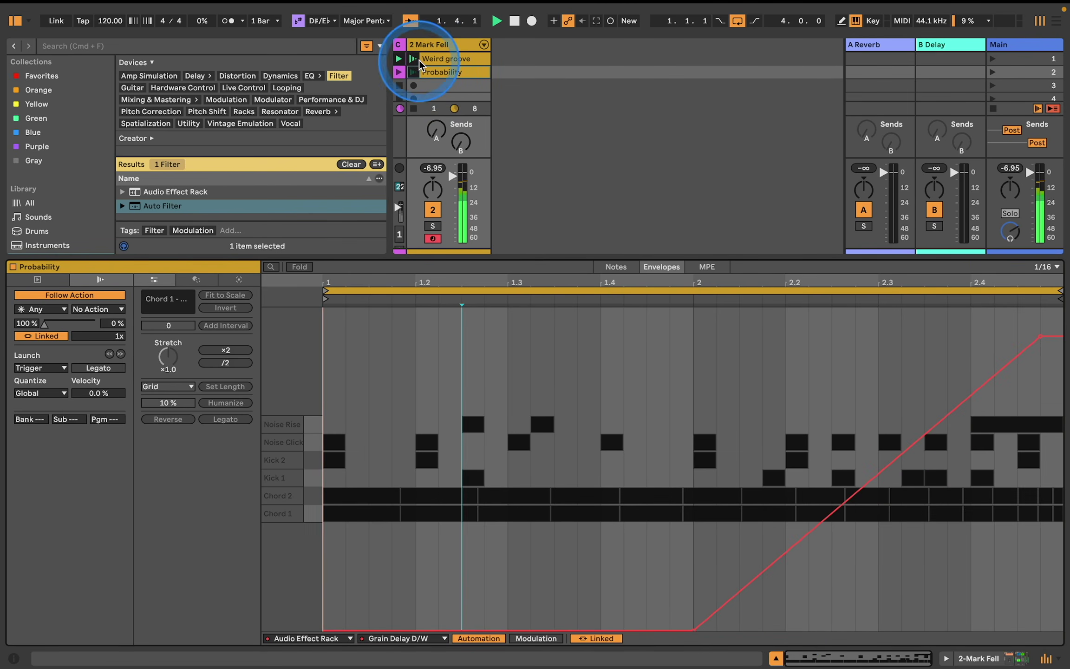
Audition the Mark Fell track's FM Amount and Filter D/w macros during playback, returning both to 0.
{"action": "left_click", "coordinate": [439, 45]}
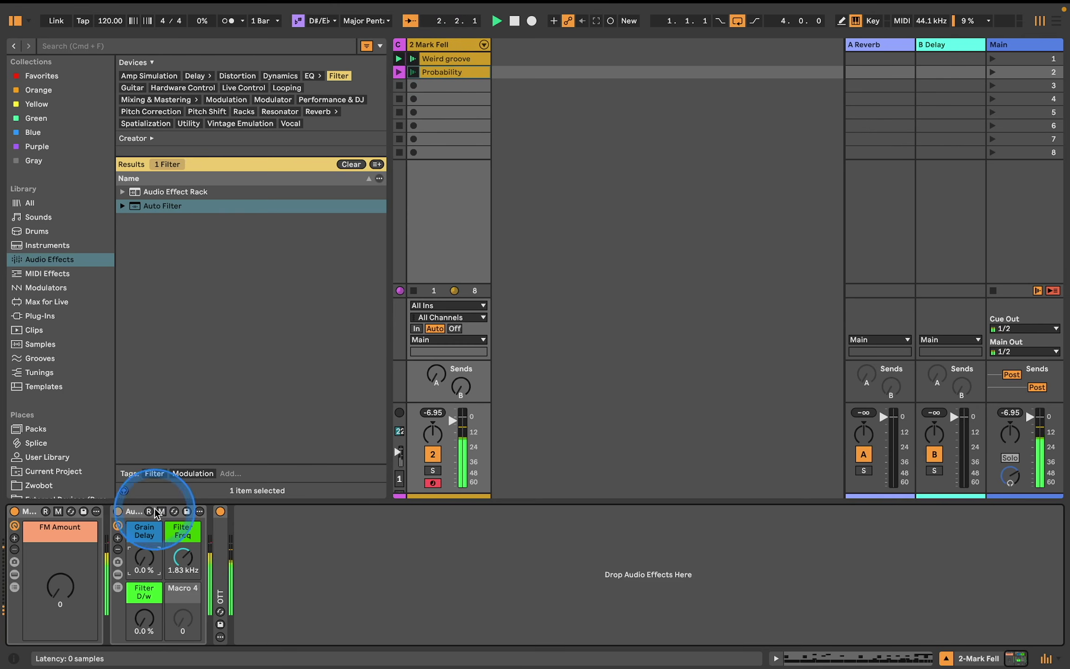
{"action": "left_click_drag", "start_coordinate": [60, 579], "coordinate": [60, 583]}
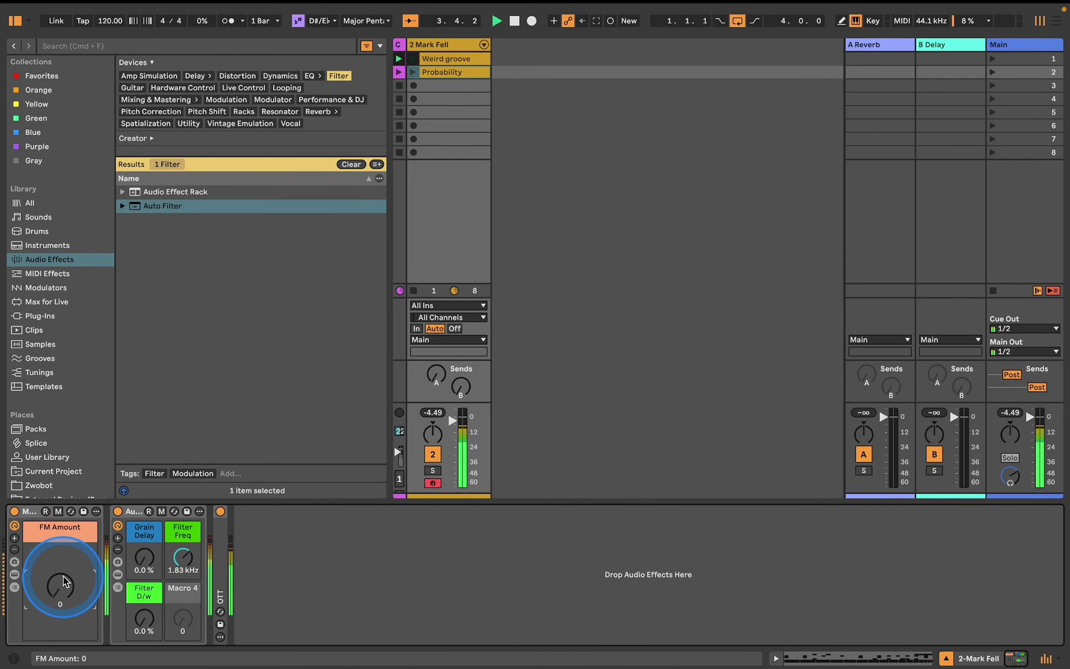
{"action": "left_click_drag", "start_coordinate": [144, 618], "coordinate": [143, 613]}
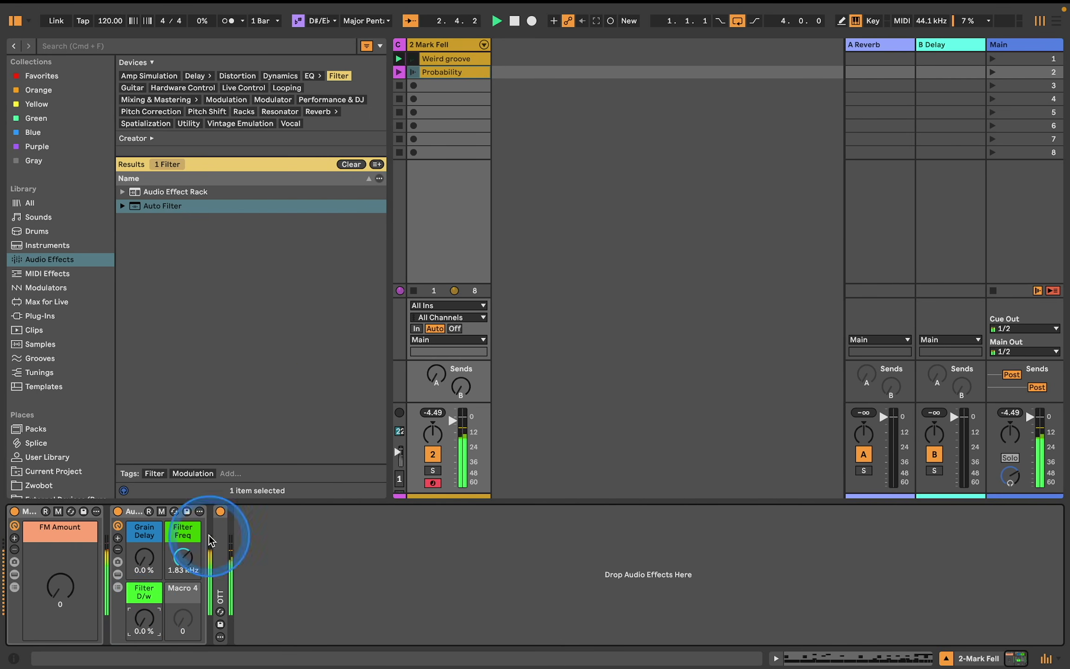
Check the Filter D/w automation envelope in the Probability clip.
{"action": "double_click", "coordinate": [443, 72]}
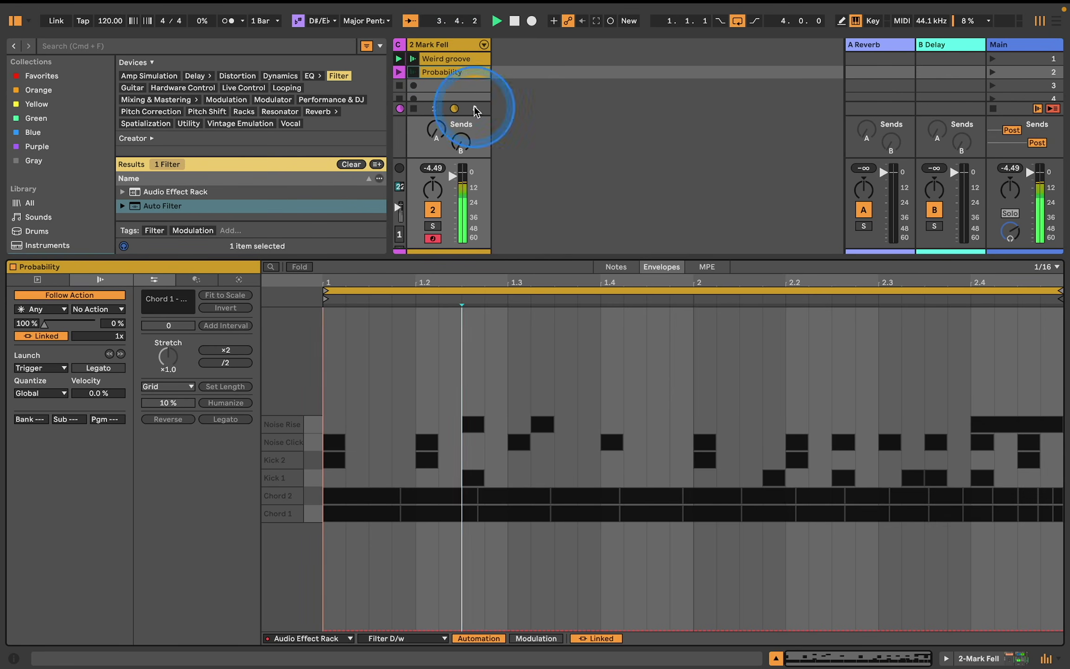
{"action": "left_click", "coordinate": [598, 264]}
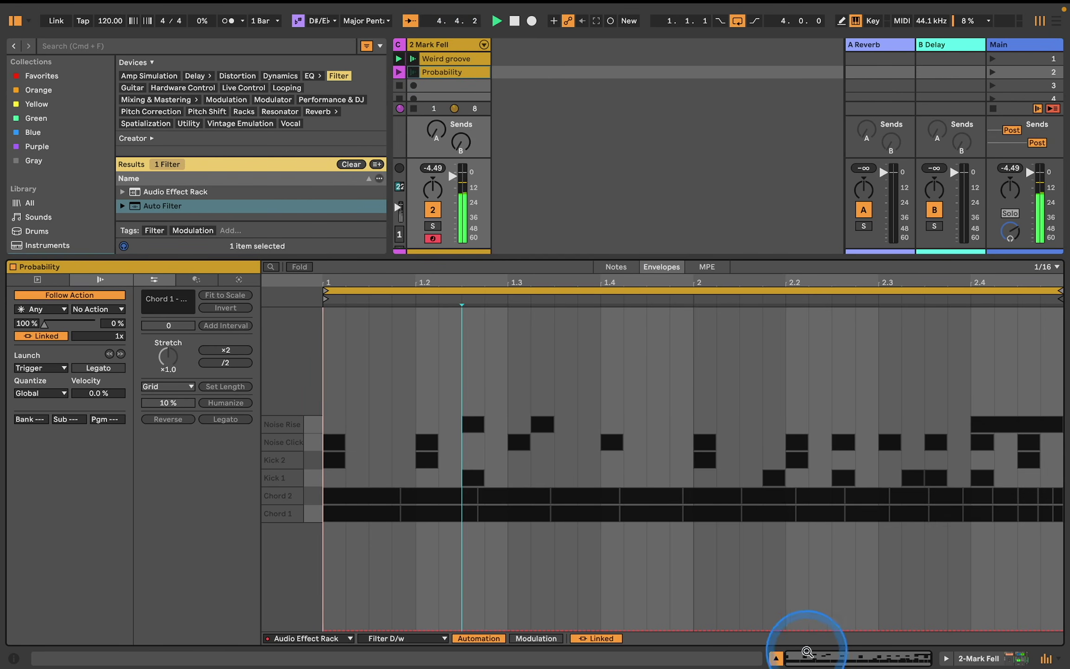
{"action": "left_click", "coordinate": [776, 658]}
Raise the Mark Fell rack's FM Amount macro to about 25 while the clips play.
{"action": "double_click", "coordinate": [443, 48]}
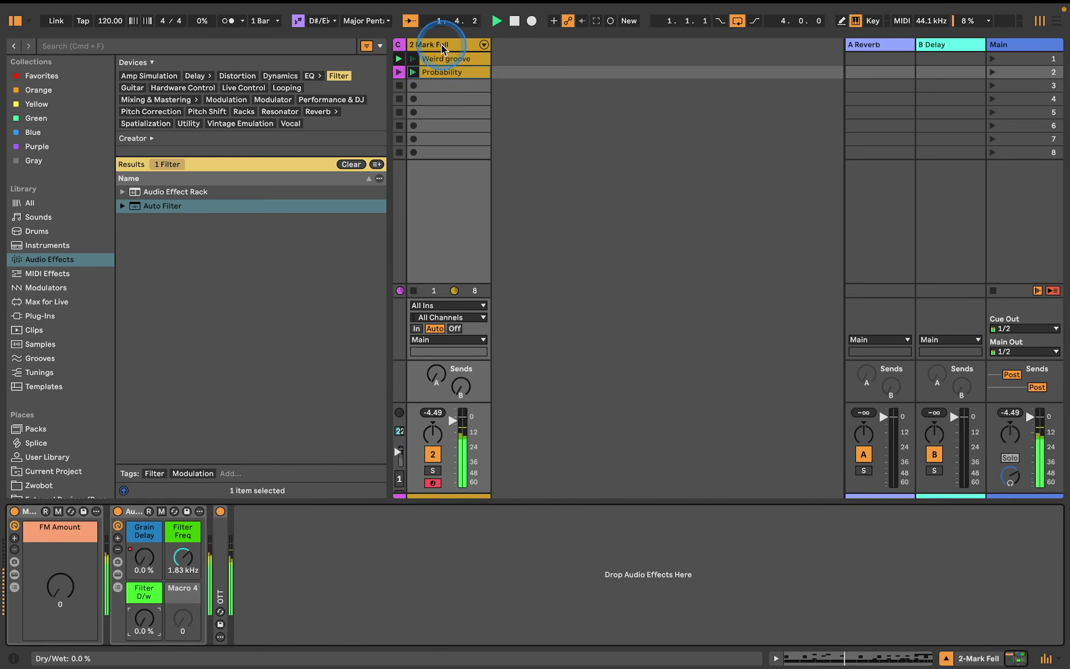
{"action": "left_click_drag", "start_coordinate": [66, 570], "coordinate": [65, 584]}
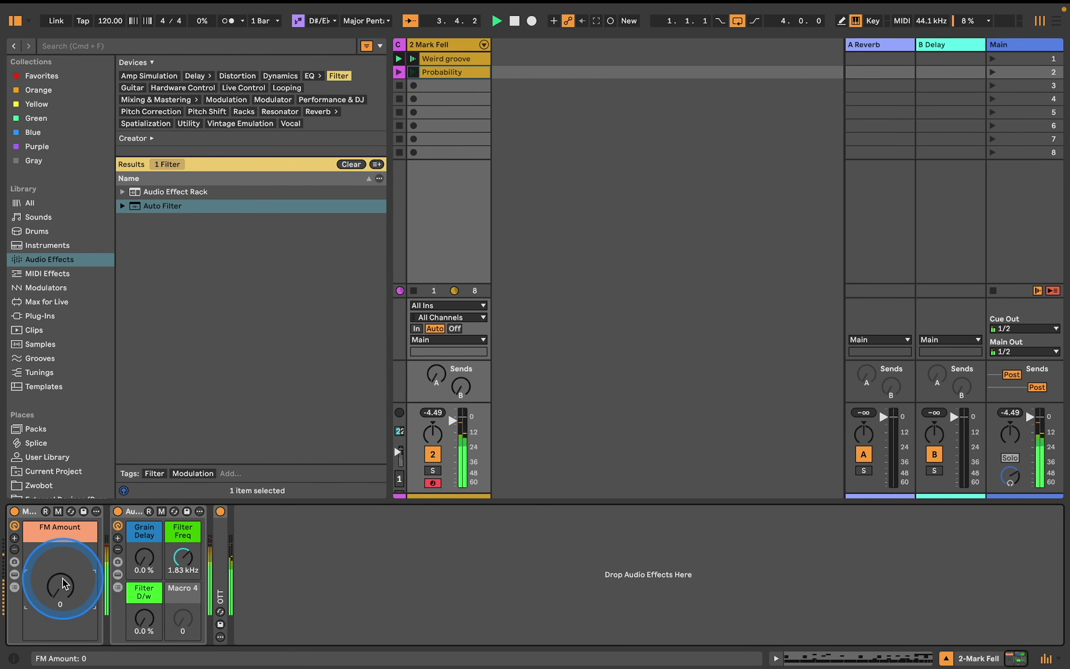
{"action": "left_click_drag", "start_coordinate": [64, 584], "coordinate": [63, 576]}
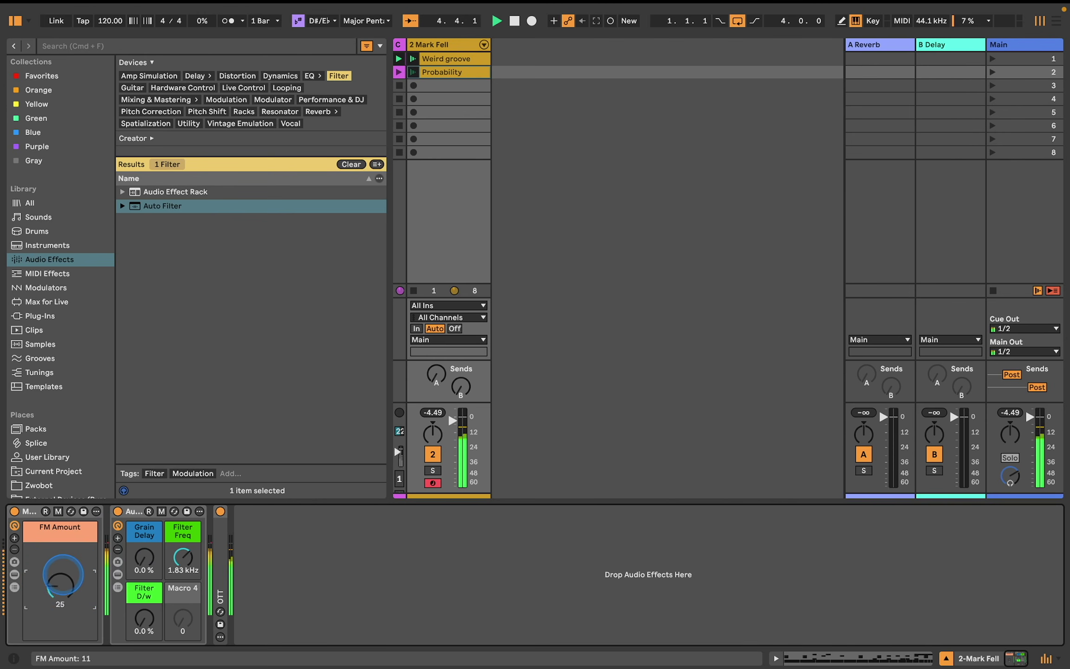